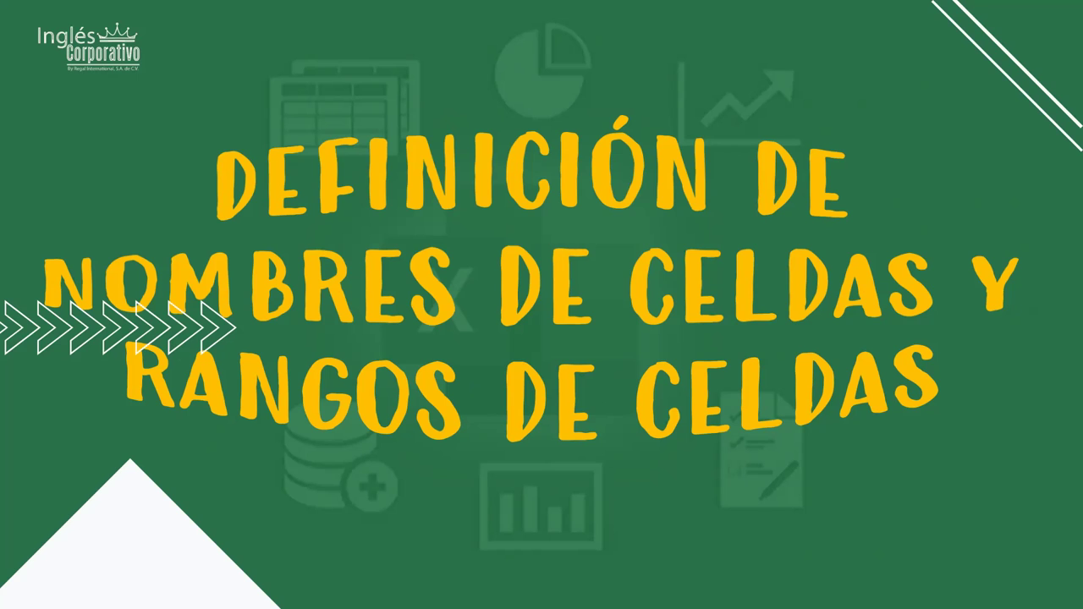
Advance from the title slide to the slide on how names simplify formulas.
{"action": "left_click", "coordinate": [615, 329]}
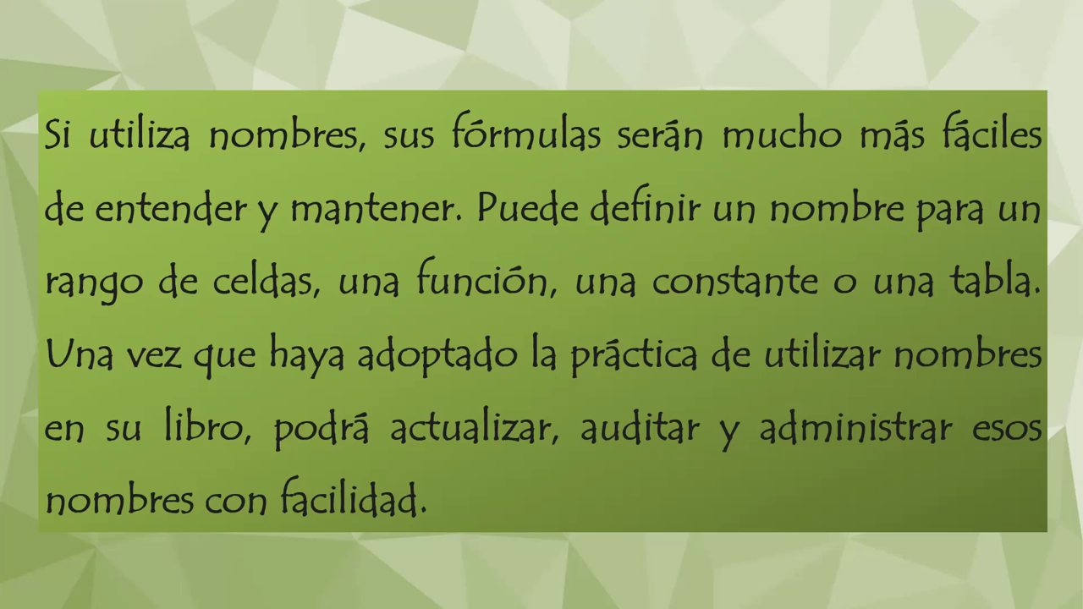
Move on to the 'Asignar un nombre a una celda' slide and its three steps.
{"action": "left_click", "coordinate": [702, 323]}
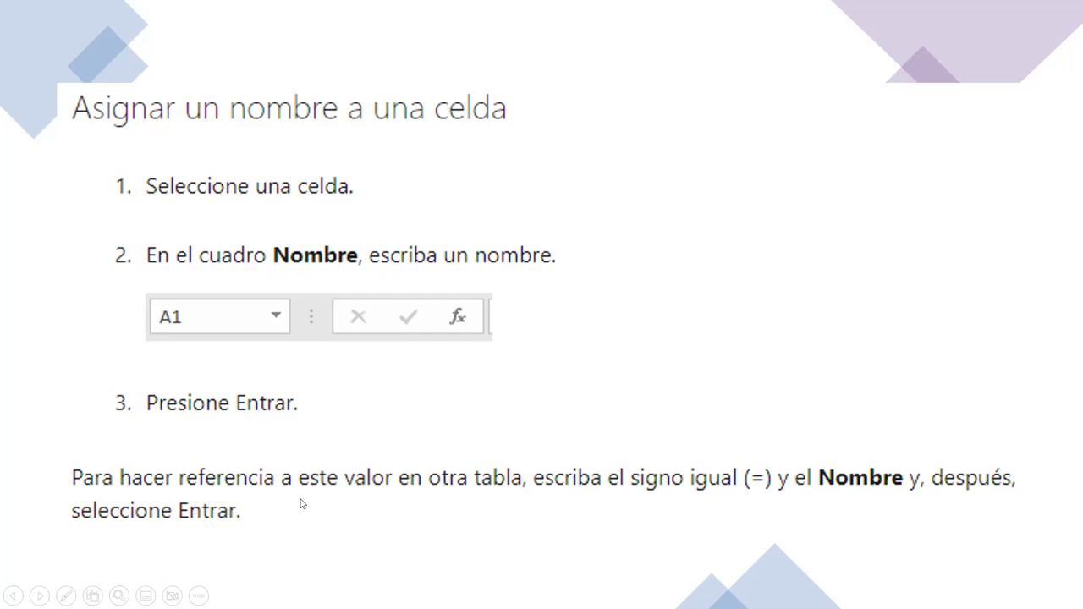
Move on to the four-step 'Definir los nombres de un rango seleccionado' slide.
{"action": "left_click", "coordinate": [521, 394]}
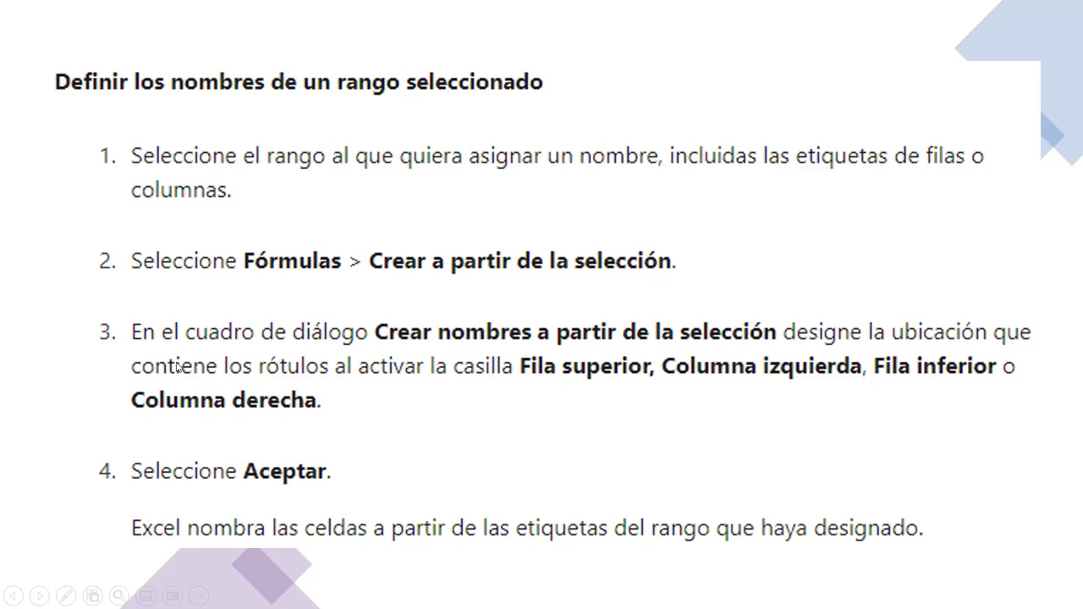
Move on to the green slide describing the Administrador de nombres dialog.
{"action": "left_click", "coordinate": [616, 418]}
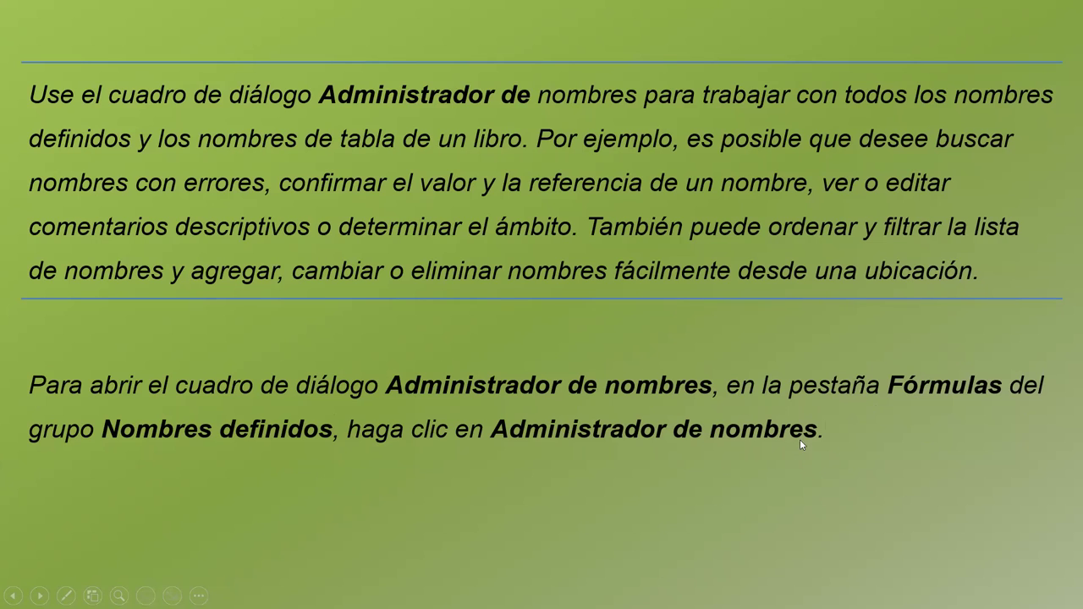
Go past the Administrador de nombres screenshot slide to the 'Hoja de práctica' slide.
{"action": "left_click", "coordinate": [446, 332]}
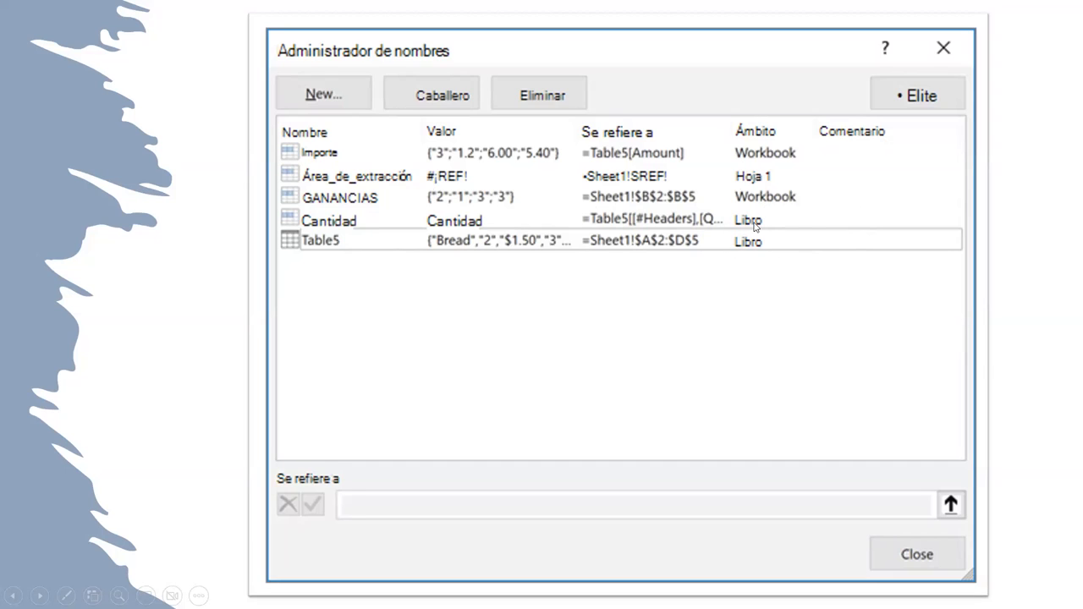
{"action": "left_click", "coordinate": [638, 290]}
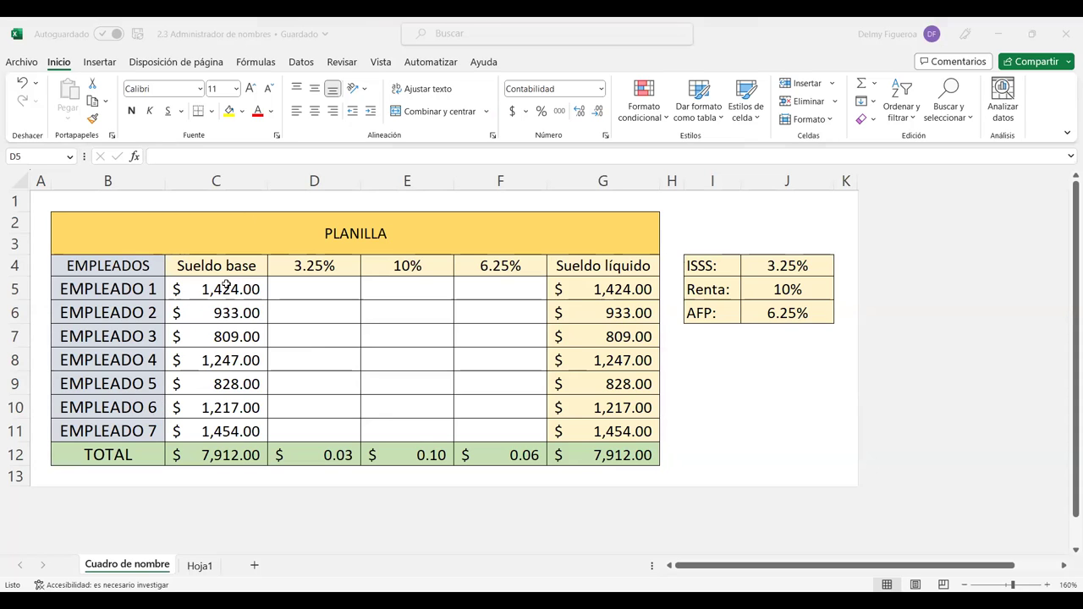
Check the empty Renta and AFP cells down to F10, then view C12's =SUMA(Sueldo_base).
{"action": "left_click", "coordinate": [326, 281]}
{"action": "left_click", "coordinate": [433, 290]}
{"action": "left_click", "coordinate": [498, 287]}
{"action": "left_click", "coordinate": [509, 313]}
{"action": "left_click", "coordinate": [507, 337]}
{"action": "left_click", "coordinate": [504, 356]}
{"action": "left_click", "coordinate": [510, 383]}
{"action": "left_click", "coordinate": [511, 405]}
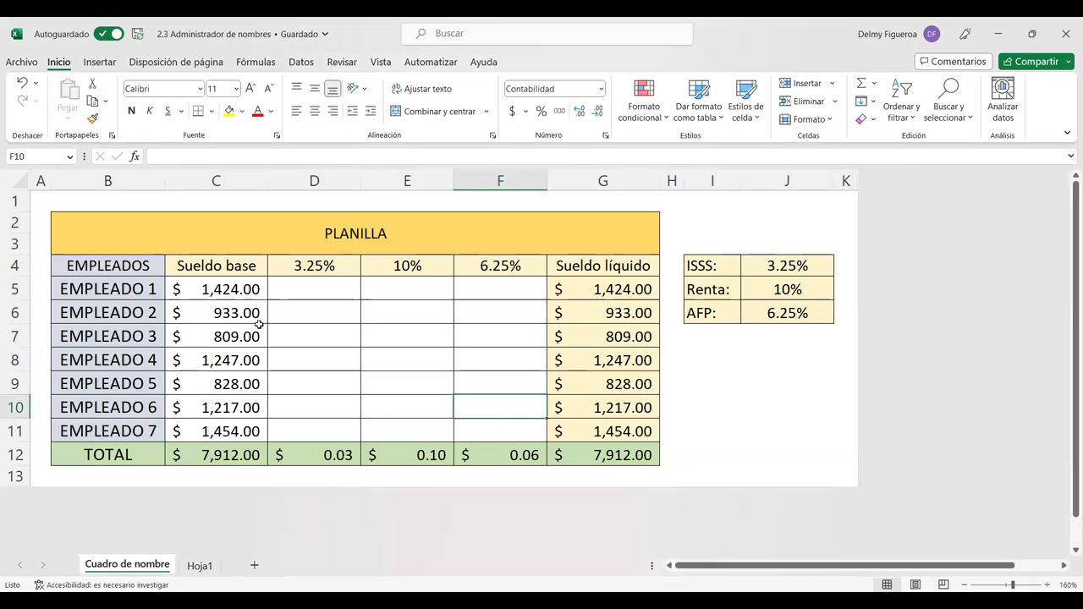
{"action": "left_click", "coordinate": [327, 286]}
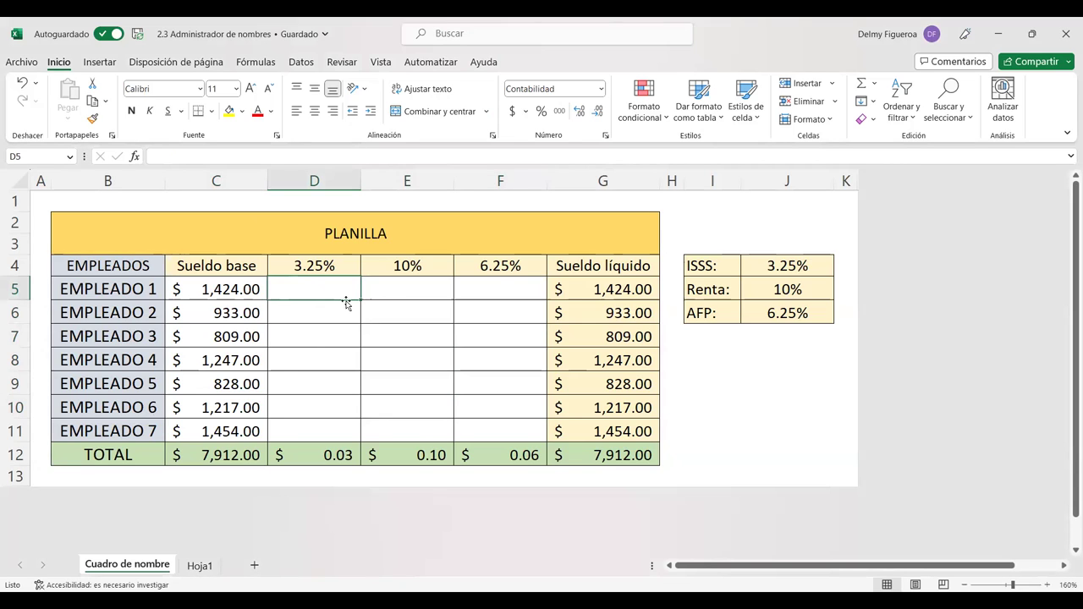
{"action": "left_click", "coordinate": [237, 450]}
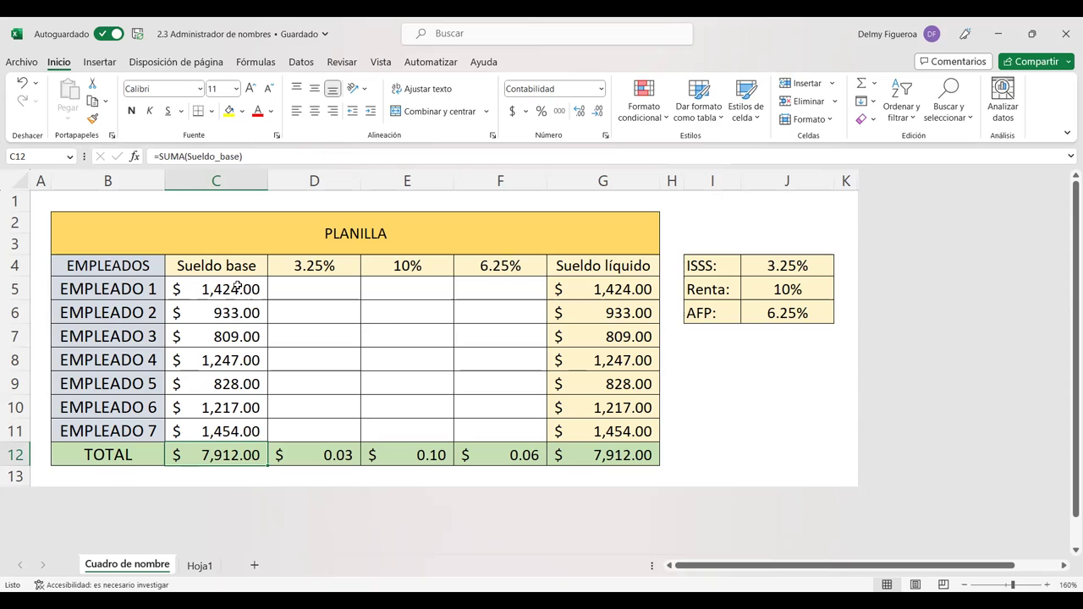
{"action": "left_click_drag", "start_coordinate": [235, 290], "coordinate": [227, 430]}
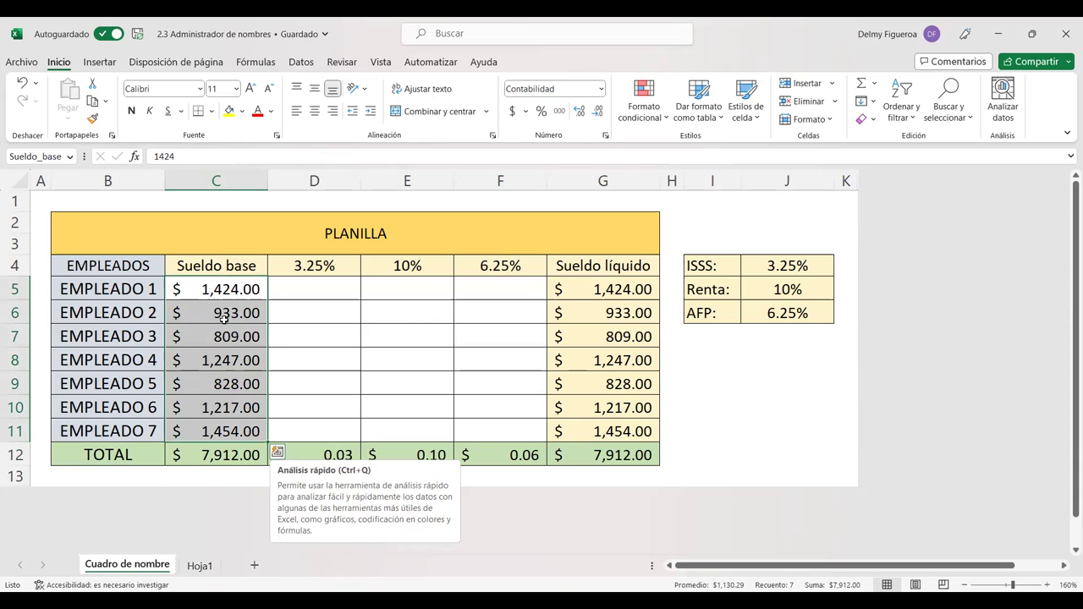
{"action": "left_click", "coordinate": [224, 457]}
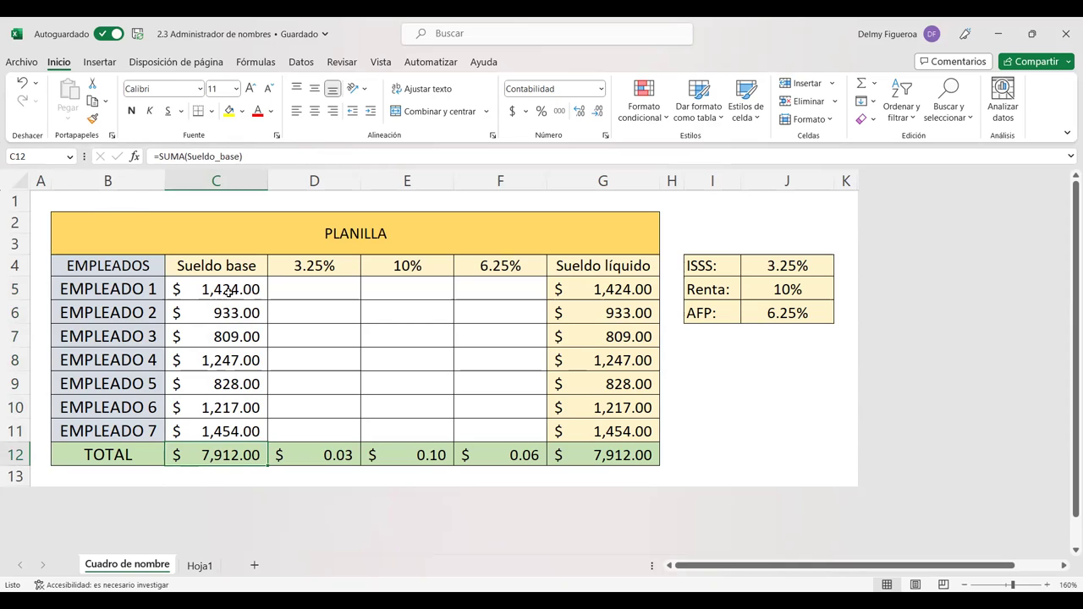
{"action": "left_click_drag", "start_coordinate": [231, 289], "coordinate": [232, 428]}
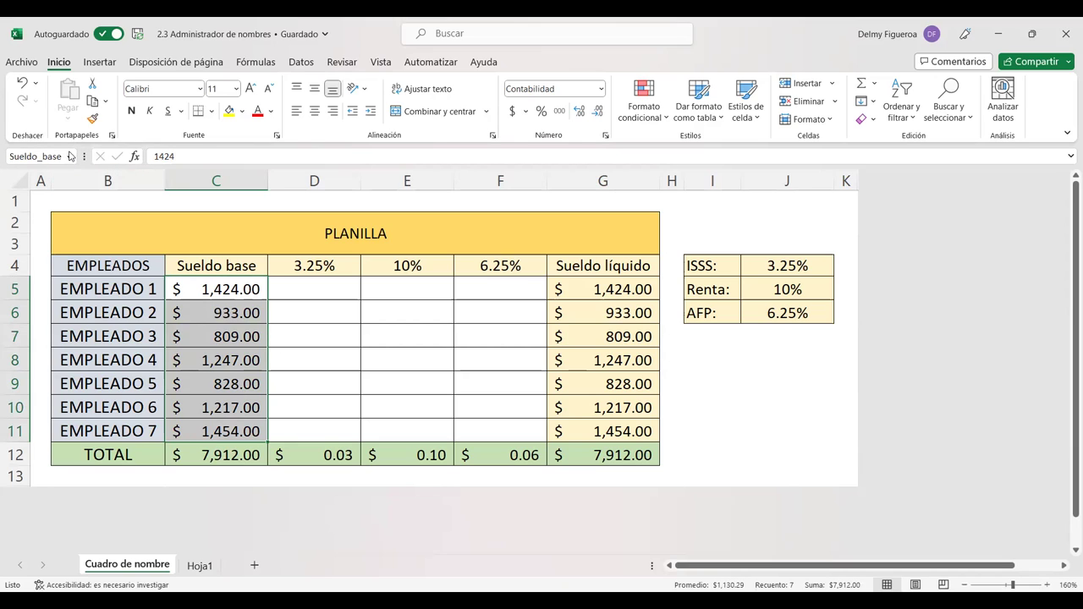
{"action": "left_click", "coordinate": [70, 157]}
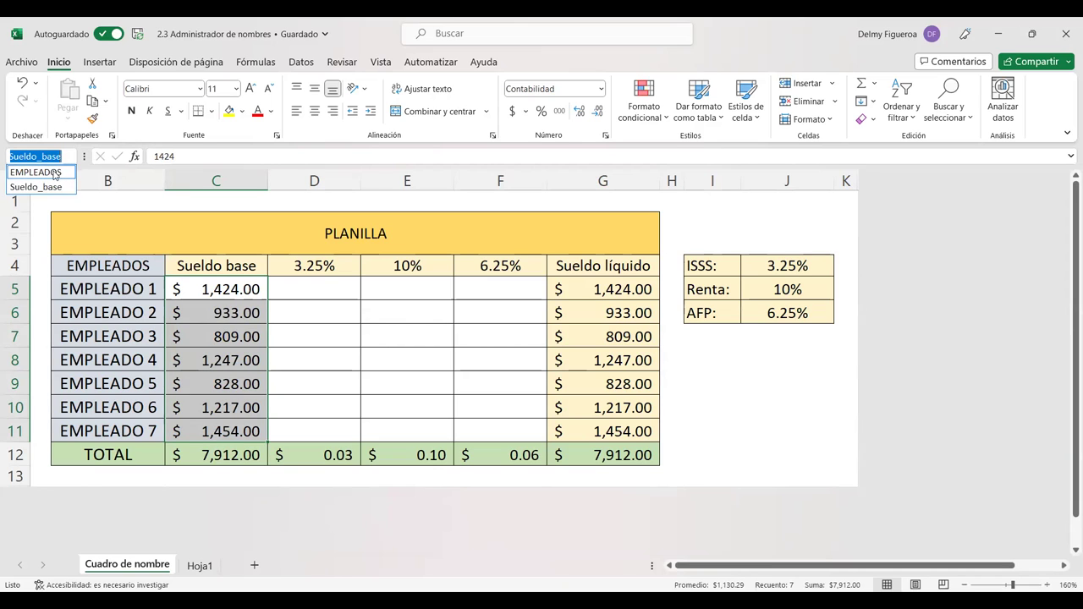
{"action": "left_click", "coordinate": [36, 172]}
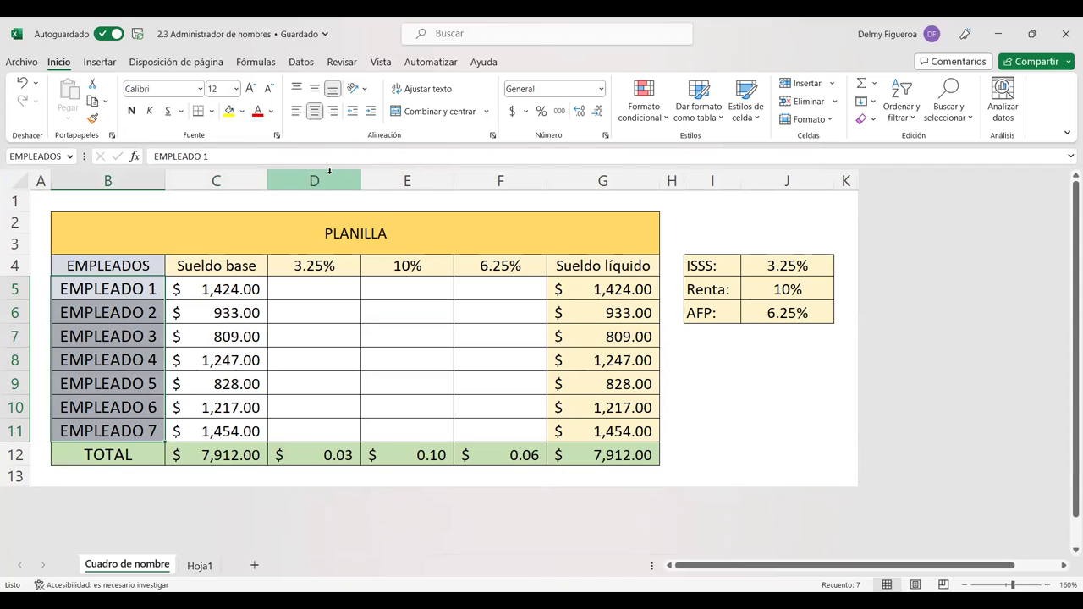
Open Administrador de nombres from the Fórmulas tab to list AFP, EMPLEADOS, ISSS, RENTA, Sueldo_base.
{"action": "left_click", "coordinate": [253, 63]}
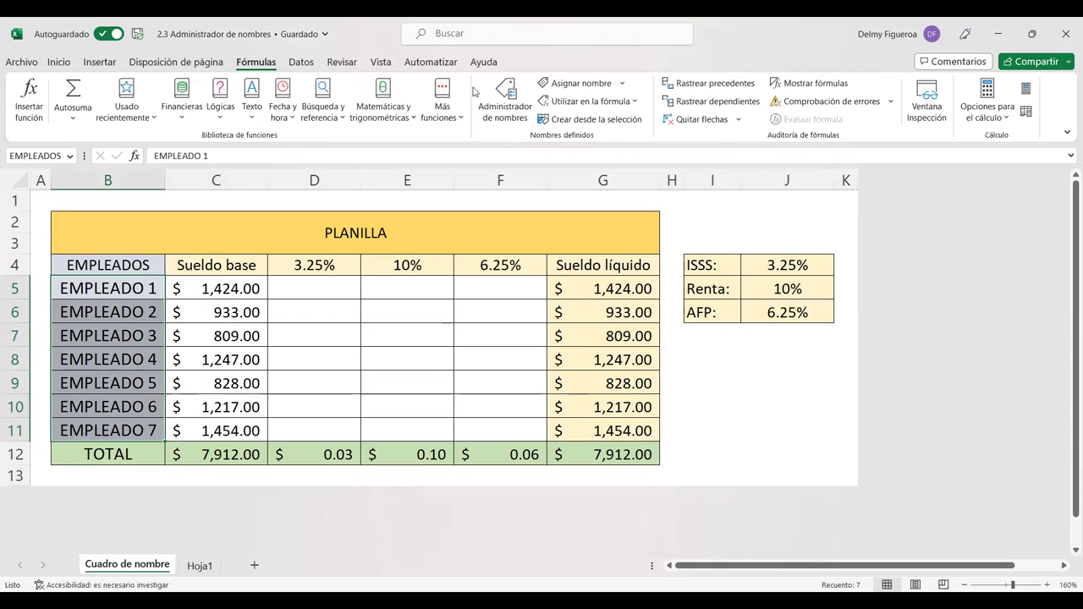
{"action": "left_click", "coordinate": [510, 116]}
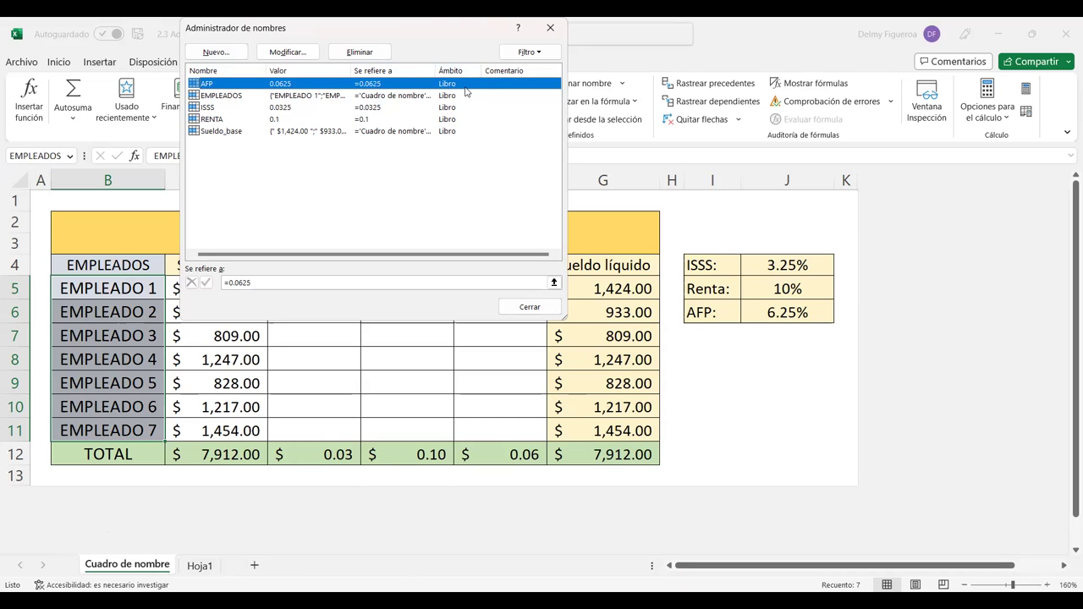
{"action": "left_click", "coordinate": [240, 98]}
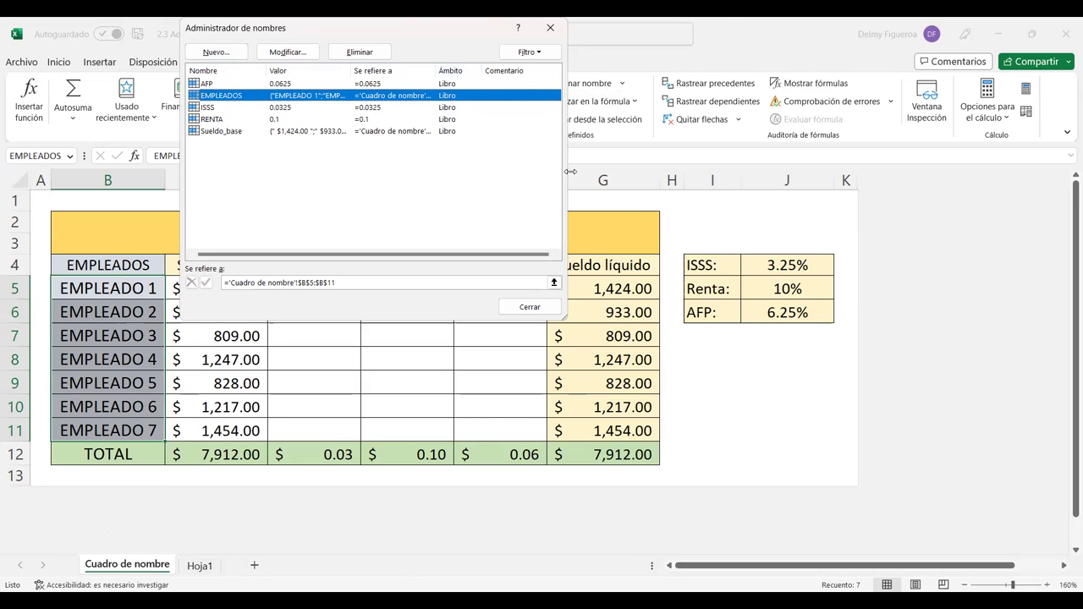
{"action": "left_click_drag", "start_coordinate": [570, 171], "coordinate": [796, 171]}
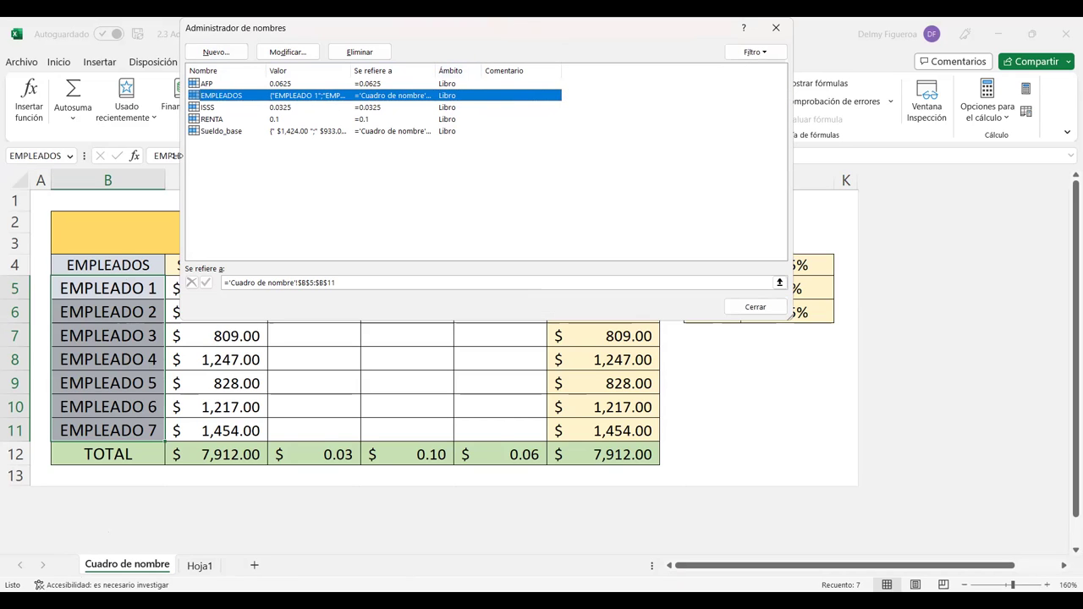
{"action": "left_click_drag", "start_coordinate": [163, 155], "coordinate": [131, 154]}
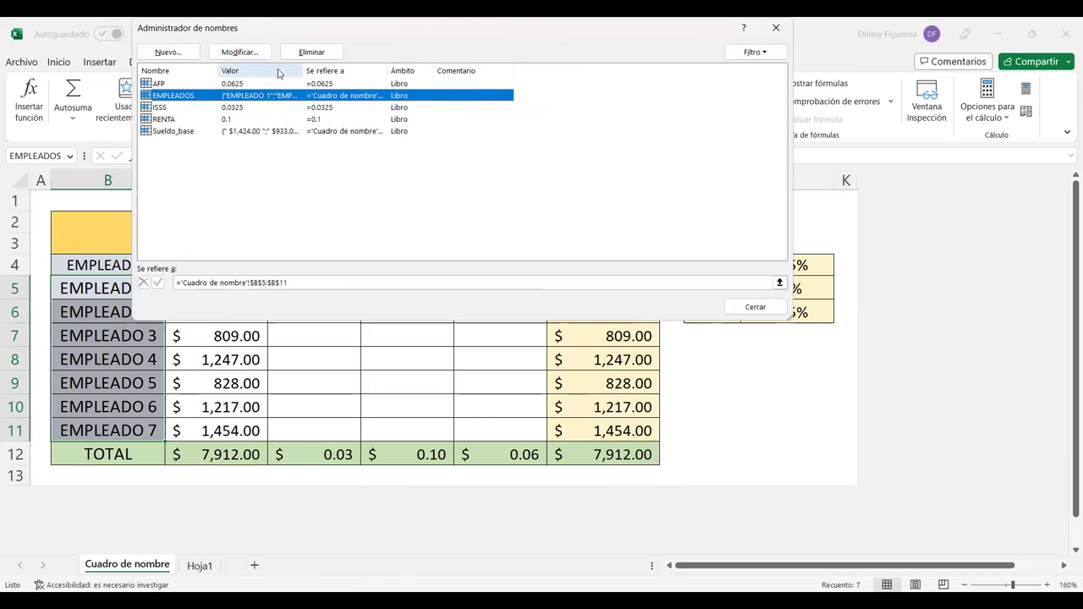
{"action": "left_click_drag", "start_coordinate": [302, 75], "coordinate": [431, 75]}
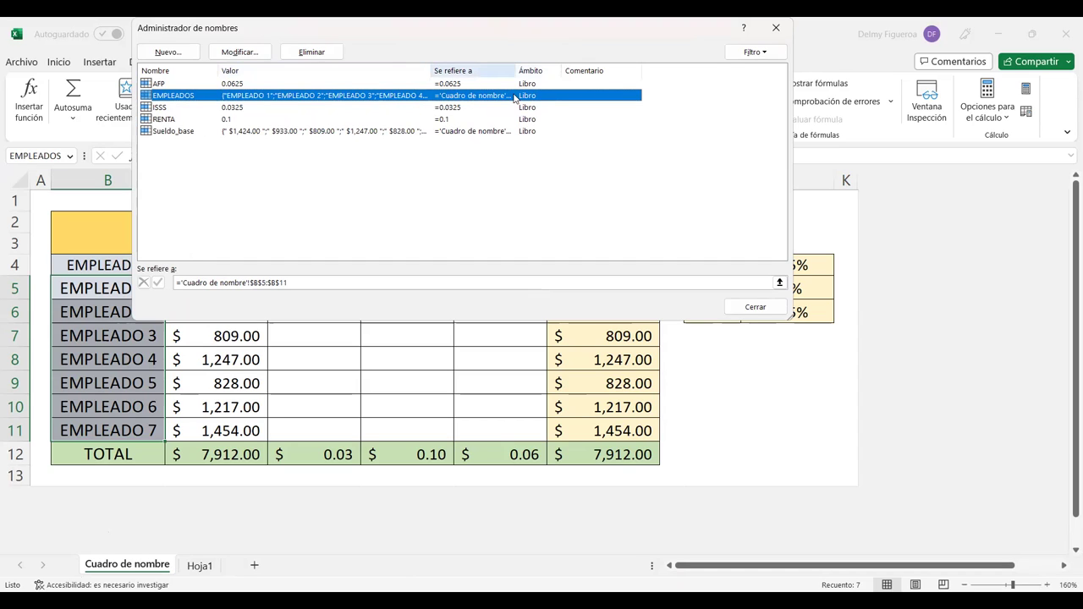
{"action": "left_click_drag", "start_coordinate": [516, 70], "coordinate": [617, 71]}
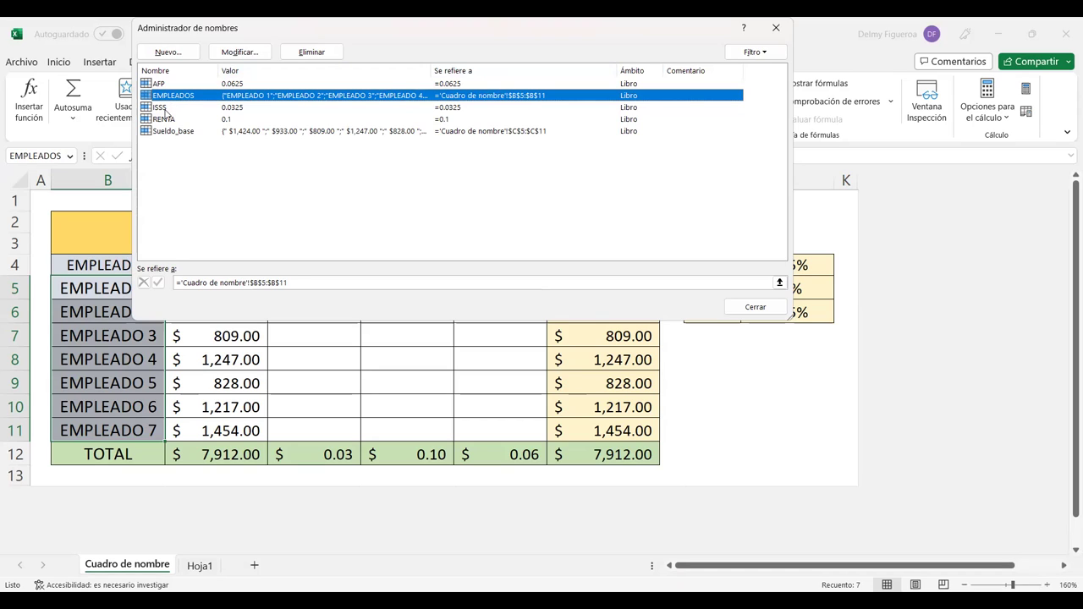
{"action": "left_click", "coordinate": [162, 108]}
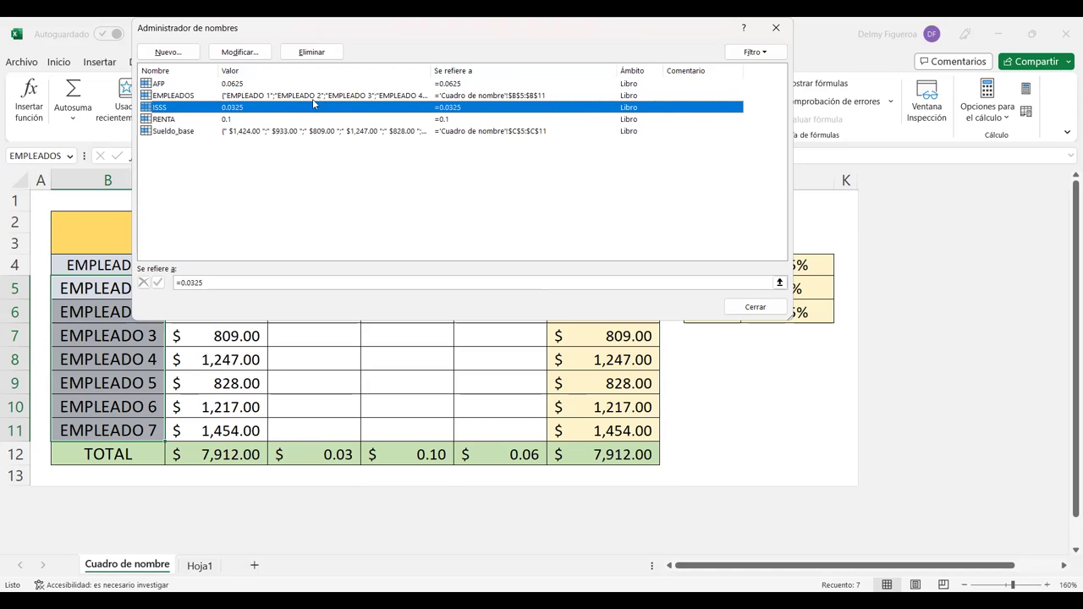
{"action": "left_click", "coordinate": [238, 55]}
{"action": "left_click", "coordinate": [230, 120]}
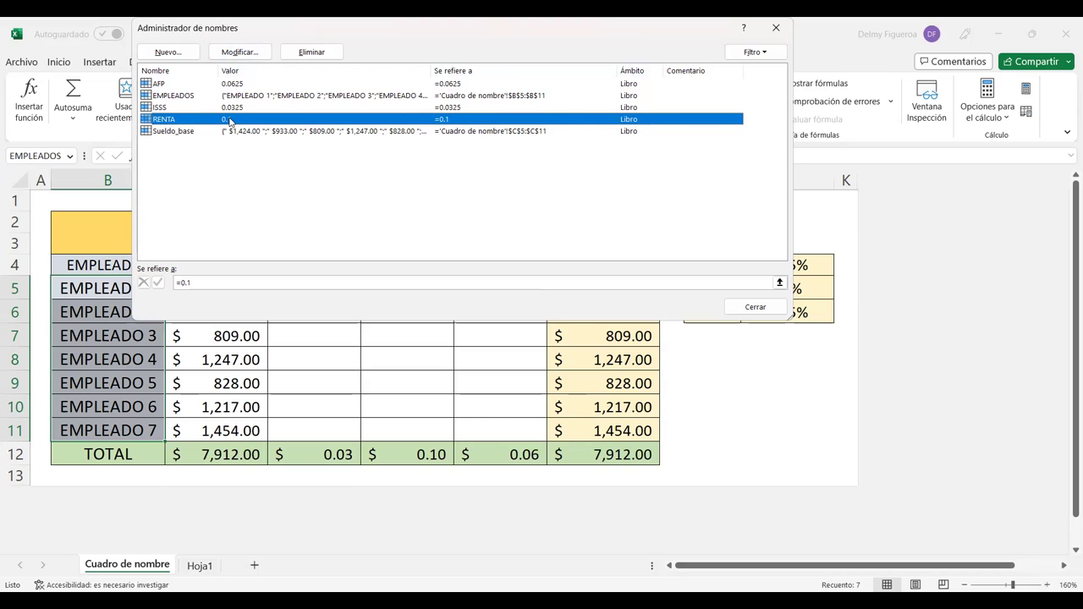
{"action": "left_click", "coordinate": [225, 133]}
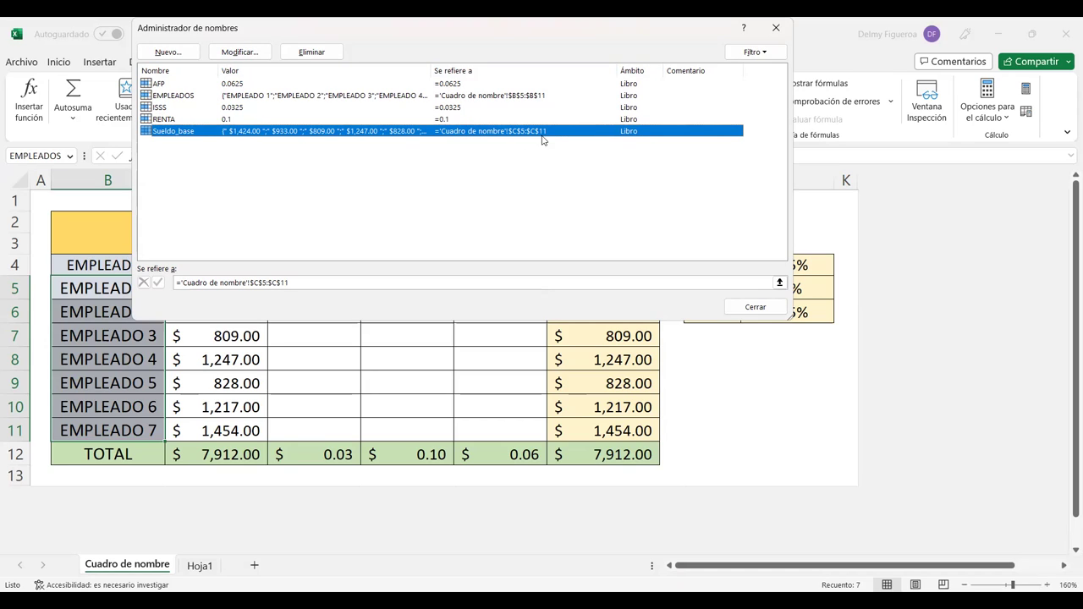
{"action": "left_click", "coordinate": [752, 308]}
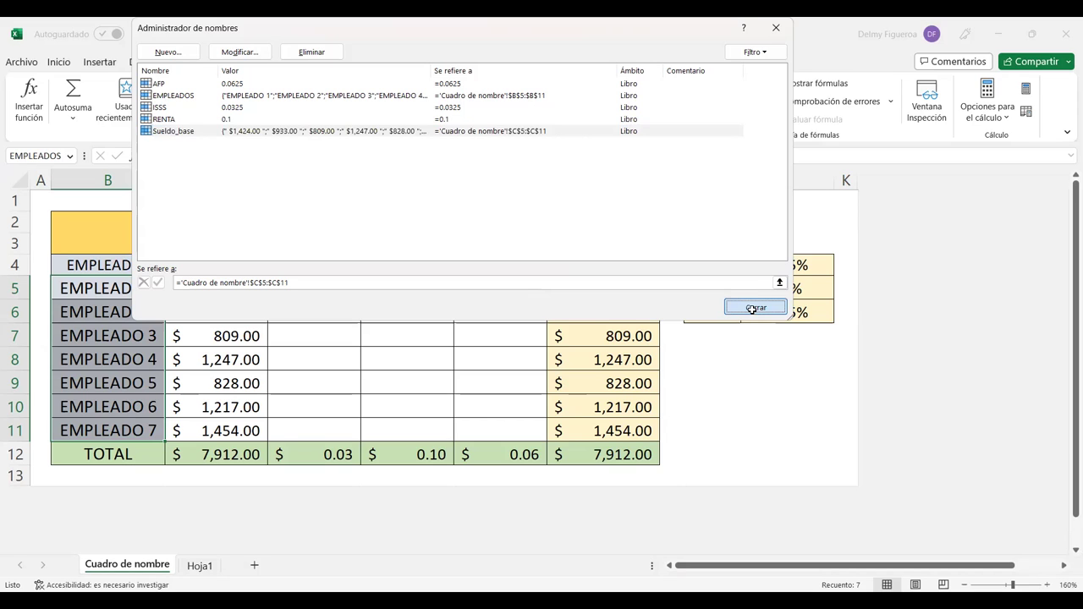
Enter =C5*ISSS in D5, giving an ISSS deduction of $46.28.
{"action": "left_click", "coordinate": [336, 288]}
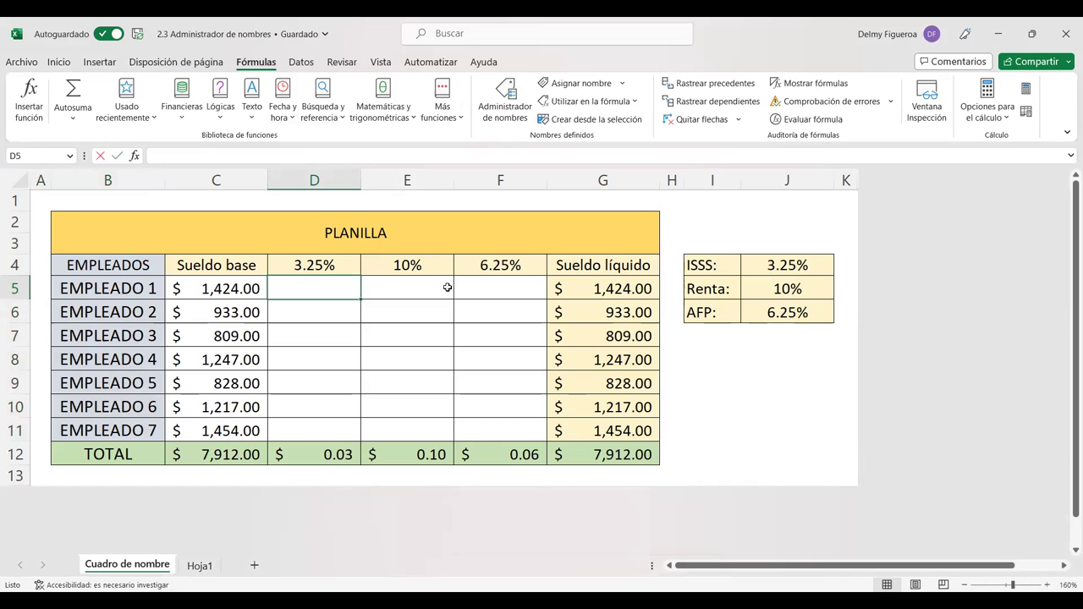
{"action": "type", "text": "="}
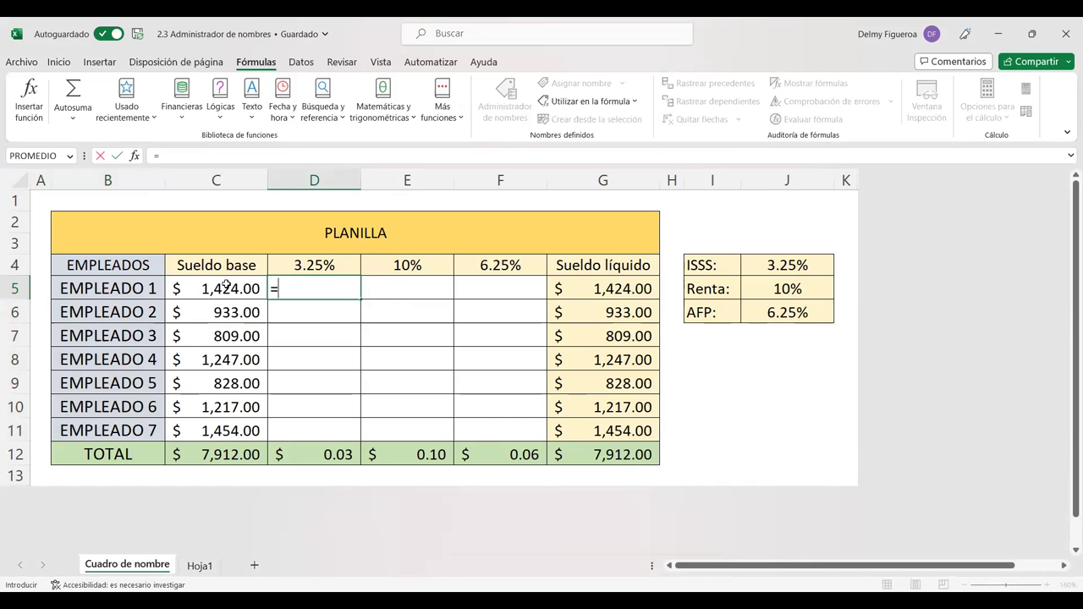
{"action": "left_click", "coordinate": [227, 286]}
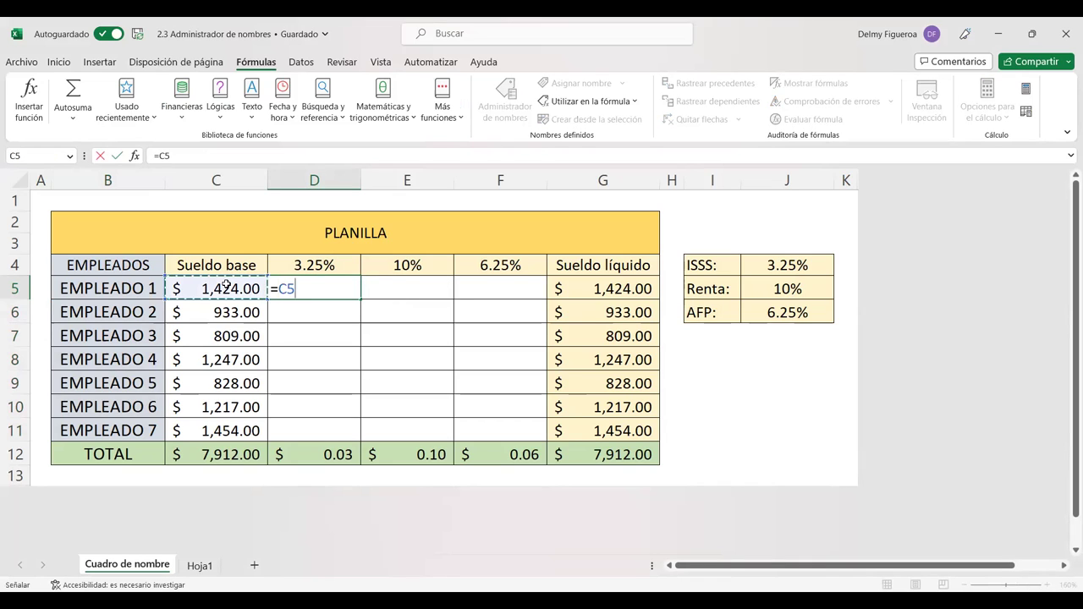
{"action": "type", "text": "*isss"}
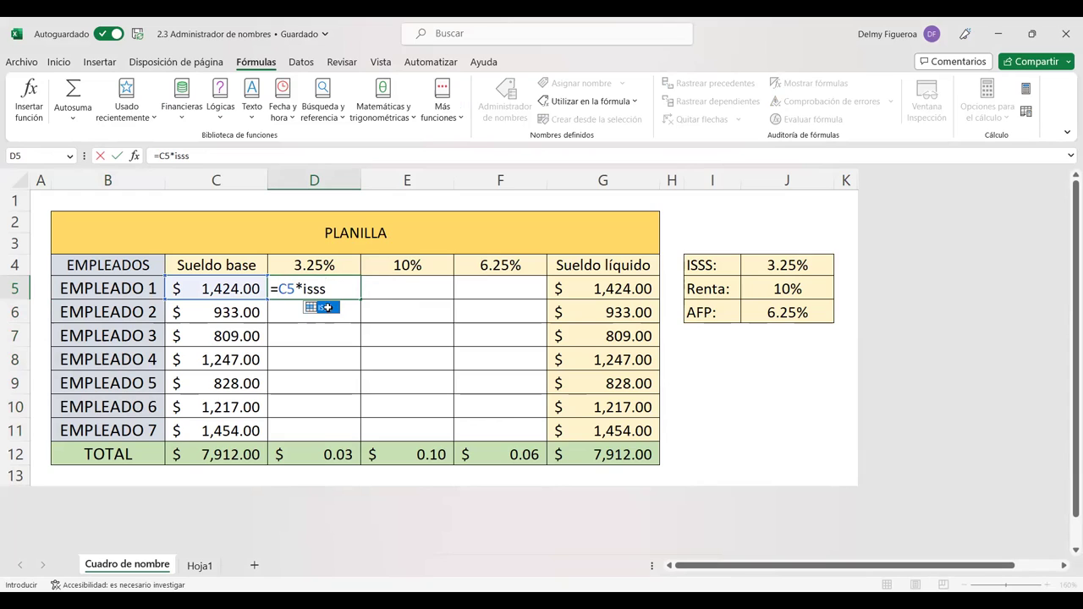
{"action": "double_click", "coordinate": [328, 310]}
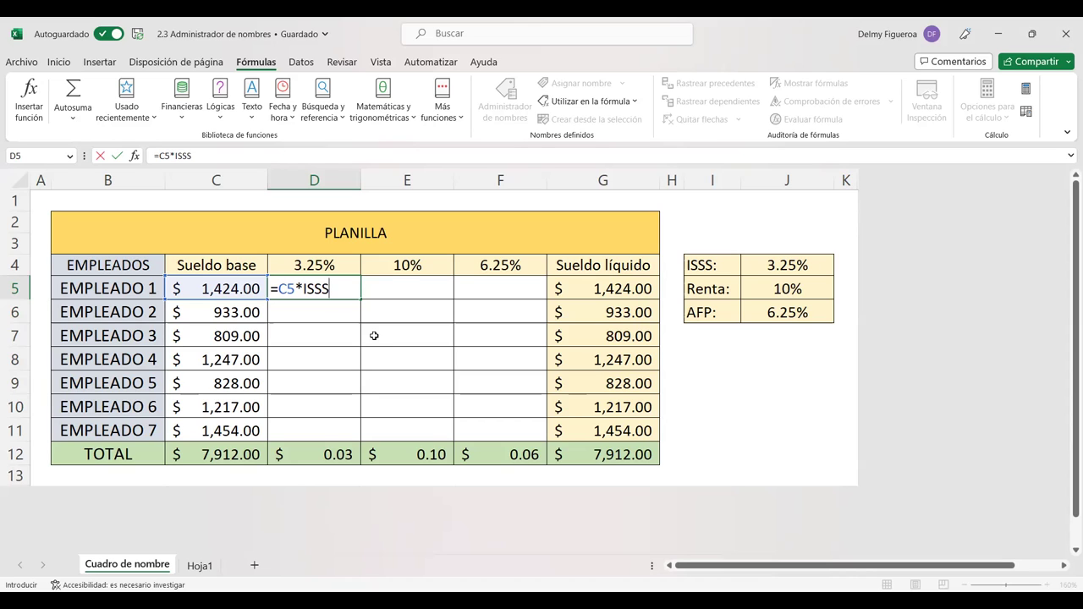
{"action": "key", "text": "Return"}
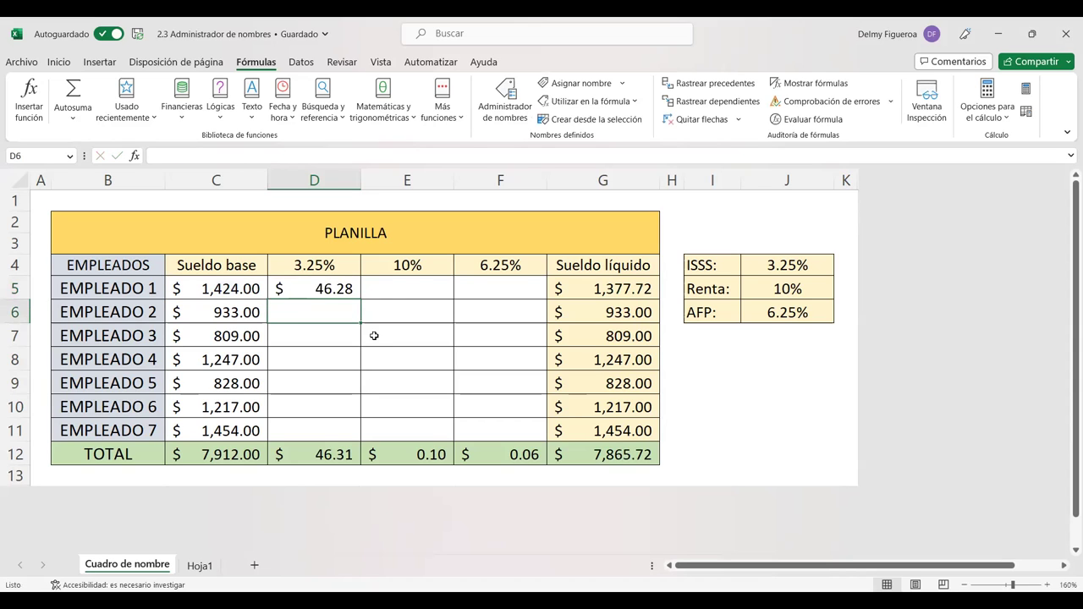
Enter =C5*renta in E5, giving a Renta deduction of $142.40.
{"action": "left_click", "coordinate": [399, 292]}
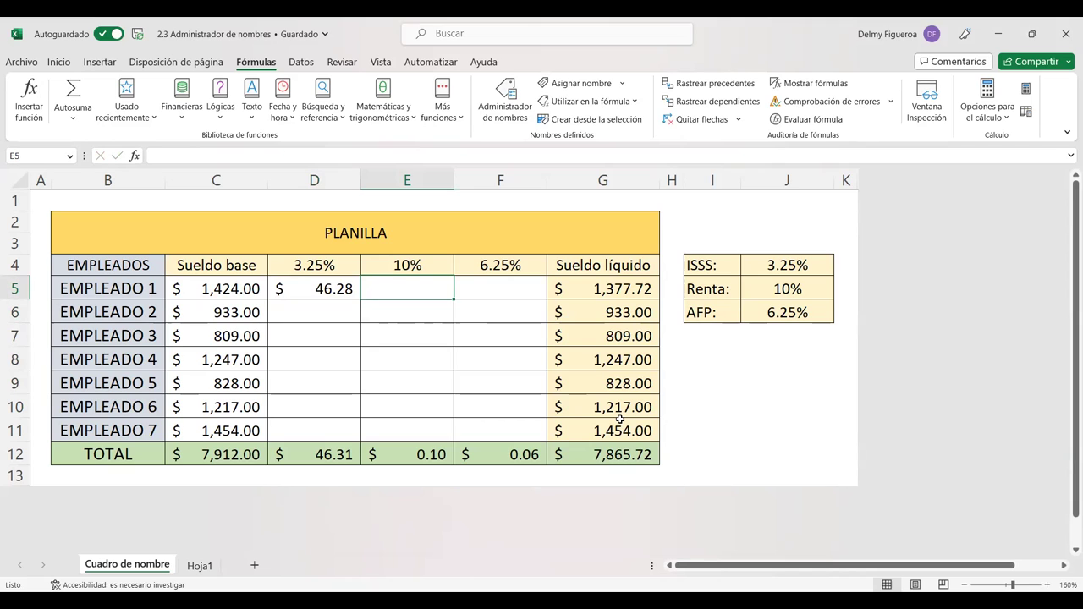
{"action": "type", "text": "="}
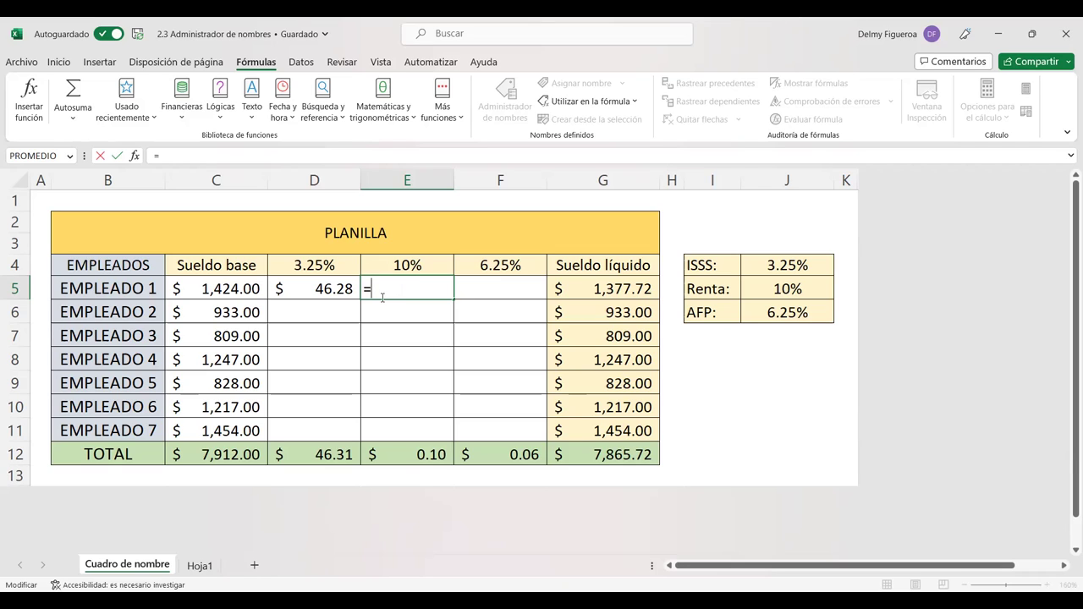
{"action": "left_click", "coordinate": [237, 290]}
{"action": "type", "text": "*"}
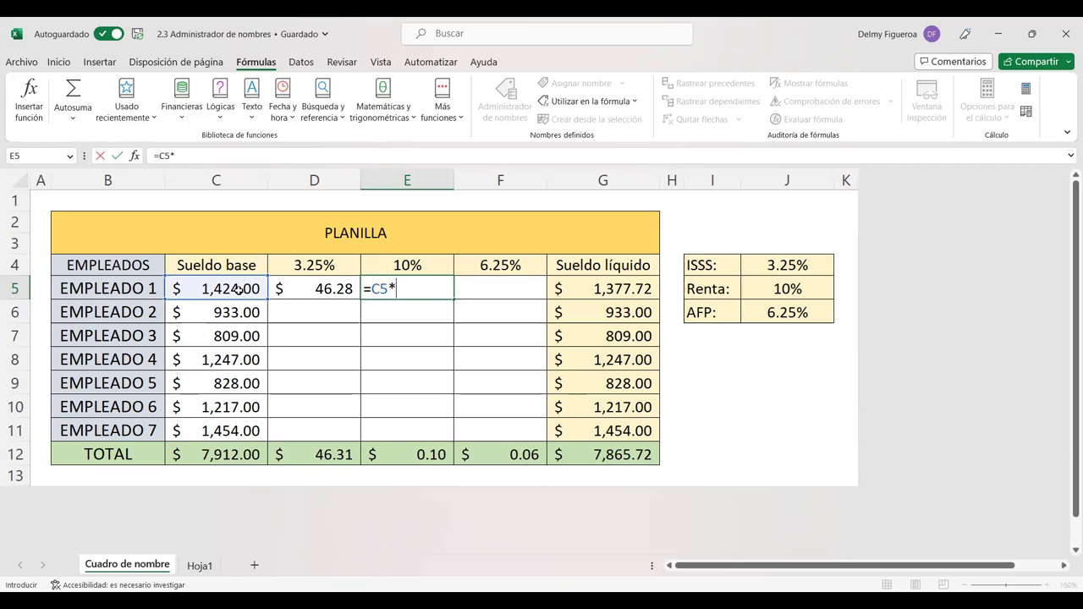
{"action": "type", "text": "renta"}
{"action": "key", "text": "Return"}
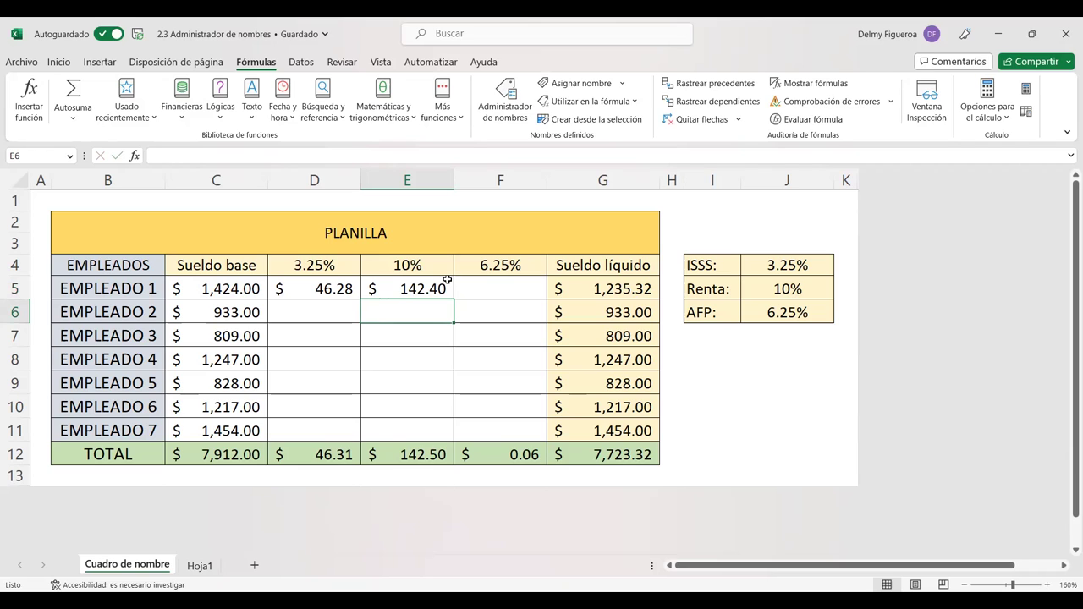
Delete all five defined names (AFP through Sueldo_base) in the Administrador de nombres.
{"action": "left_click", "coordinate": [514, 114]}
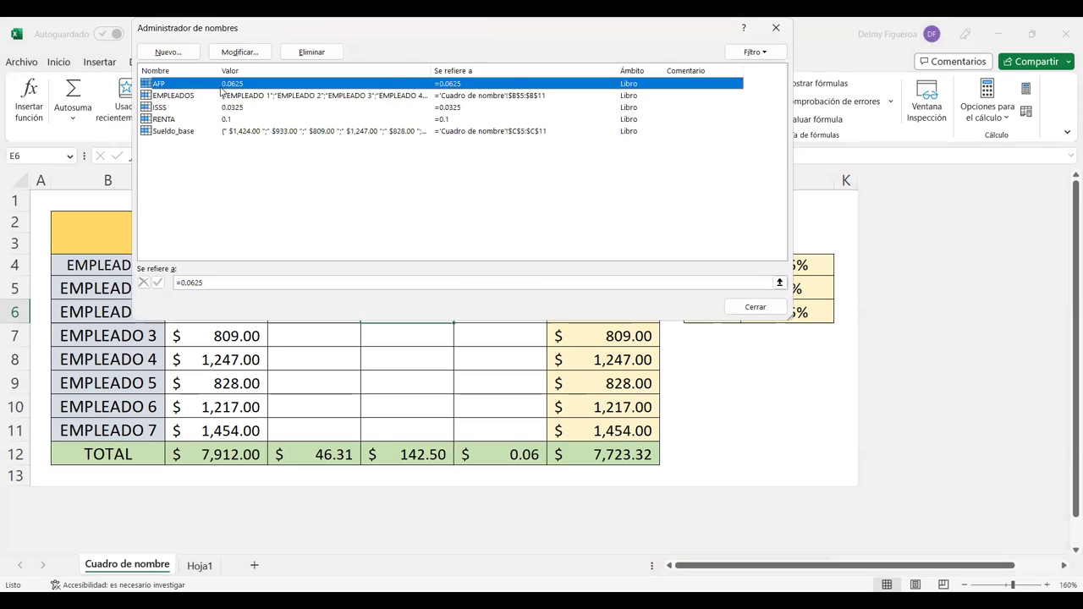
{"action": "left_click", "coordinate": [183, 133], "text": "shift"}
{"action": "key", "text": "Delete"}
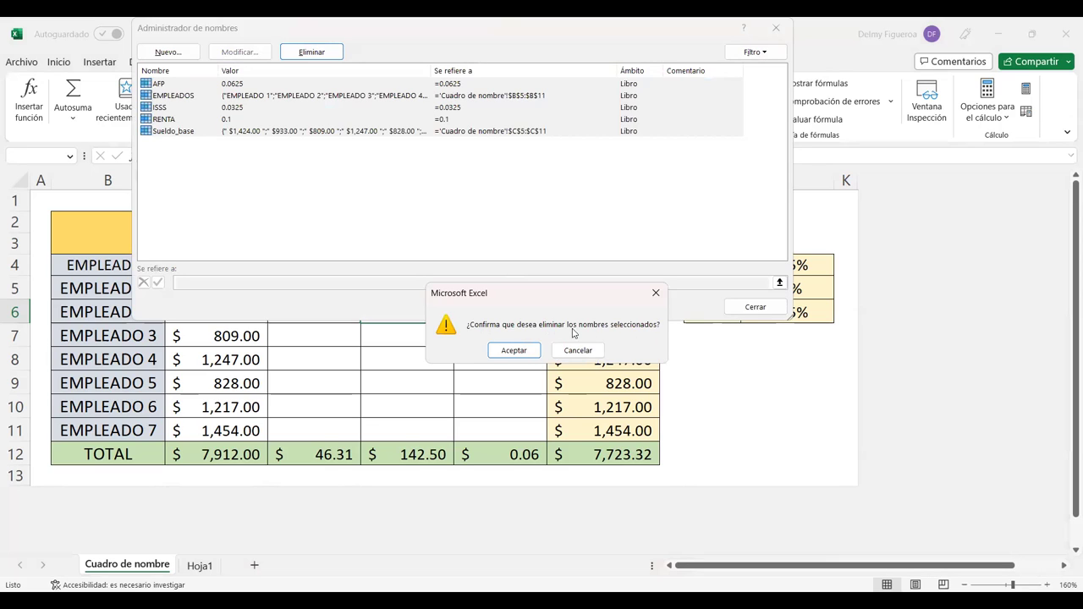
{"action": "left_click", "coordinate": [522, 350]}
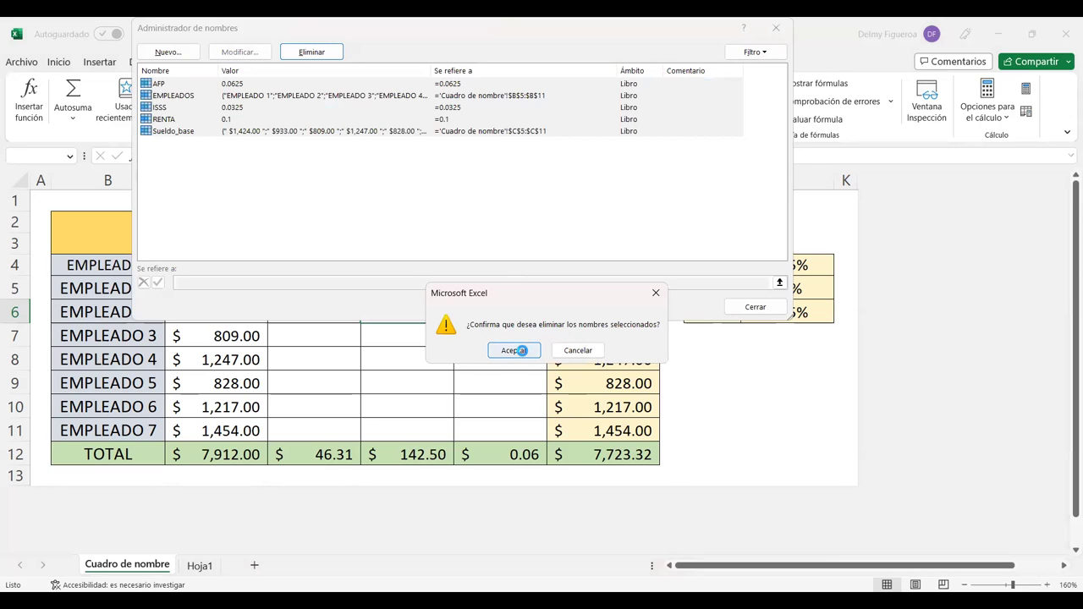
{"action": "left_click", "coordinate": [761, 313]}
{"action": "left_click", "coordinate": [706, 376]}
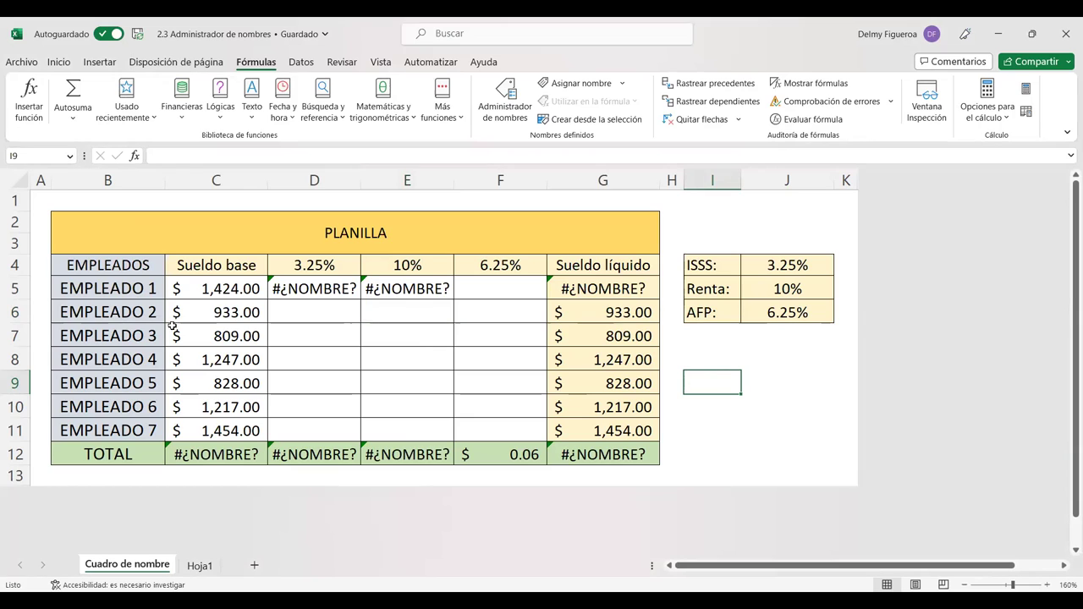
{"action": "left_click", "coordinate": [325, 290]}
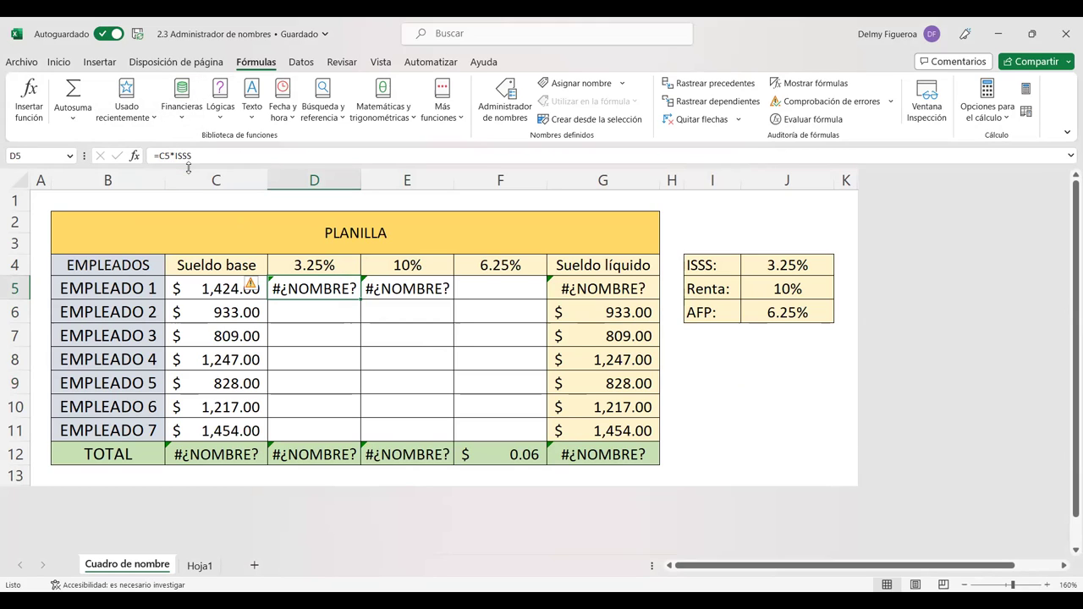
{"action": "left_click", "coordinate": [71, 160]}
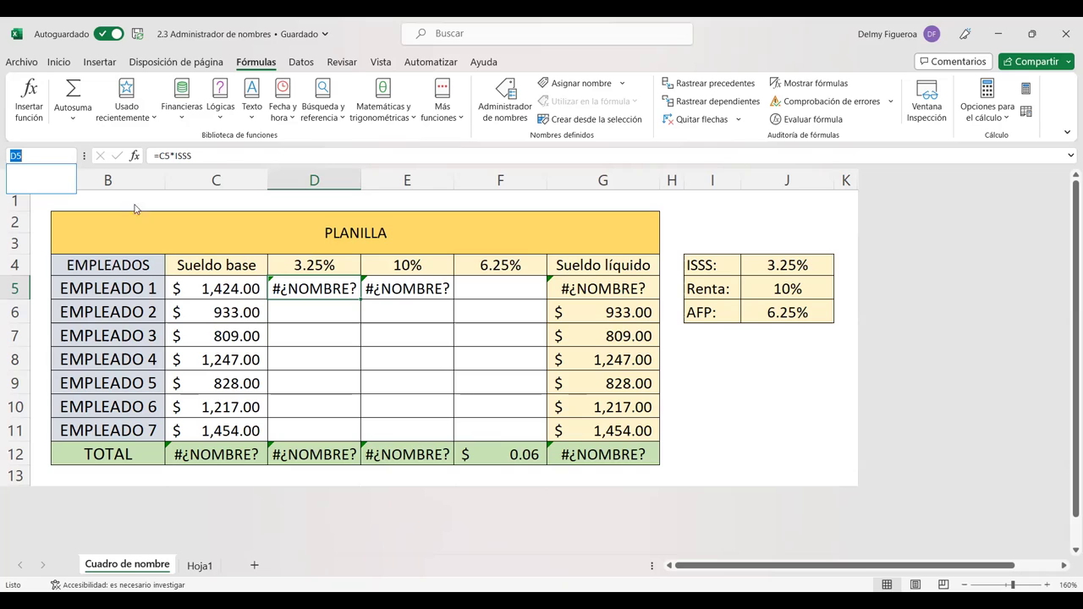
{"action": "key", "text": "Escape"}
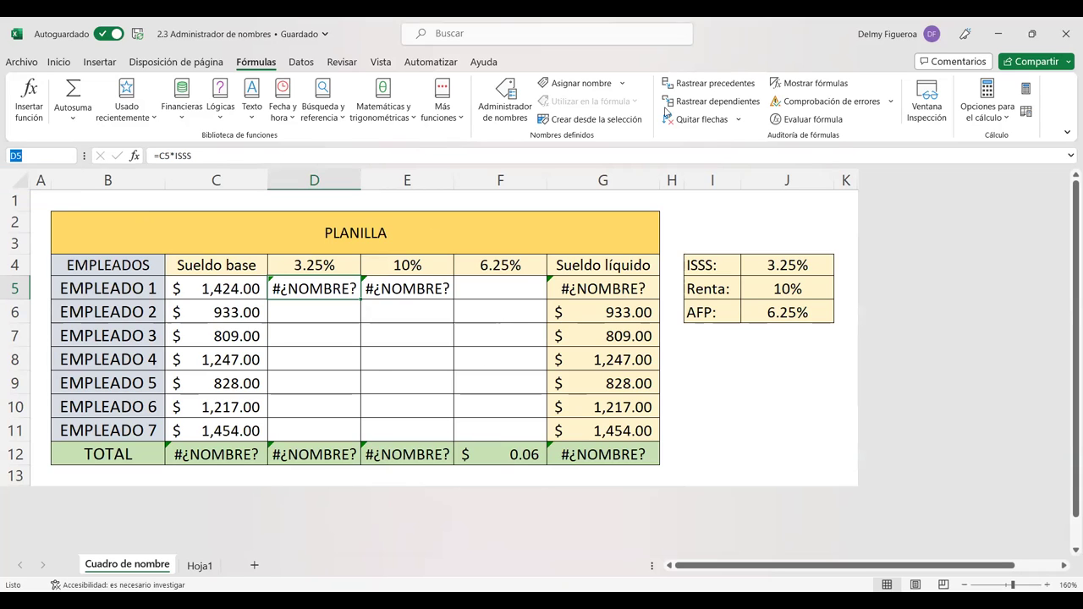
{"action": "left_click", "coordinate": [792, 264]}
{"action": "left_click", "coordinate": [768, 166]}
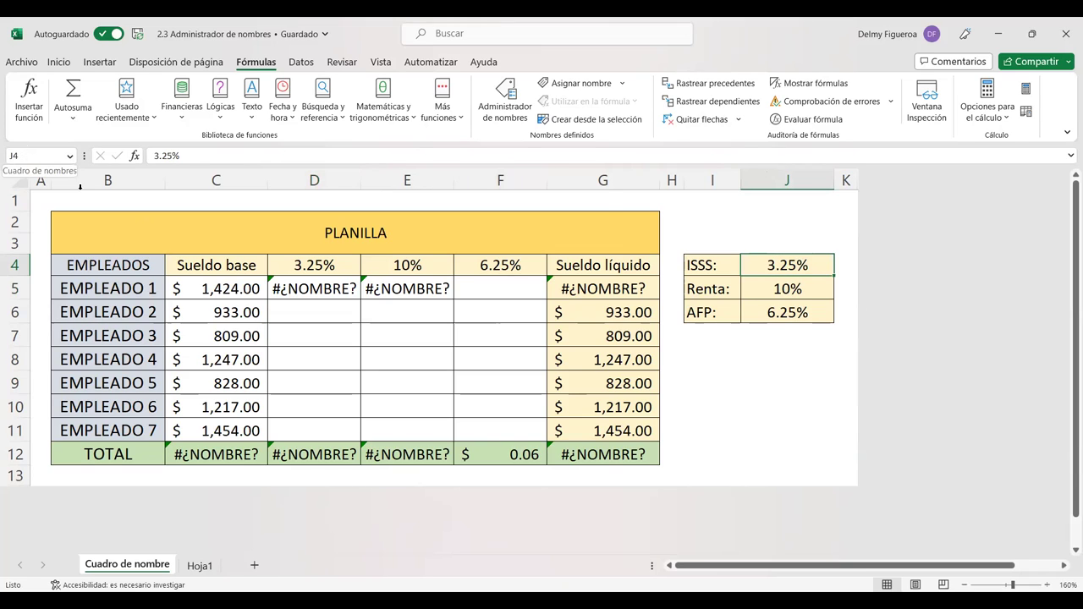
{"action": "left_click", "coordinate": [14, 156]}
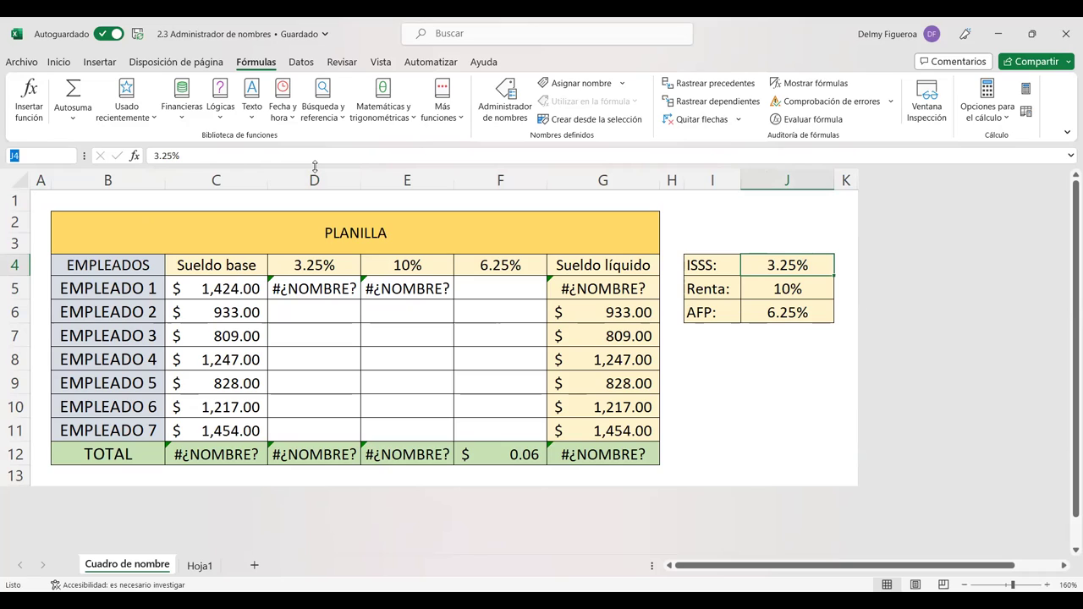
{"action": "type", "text": "ISSS"}
{"action": "key", "text": "Return"}
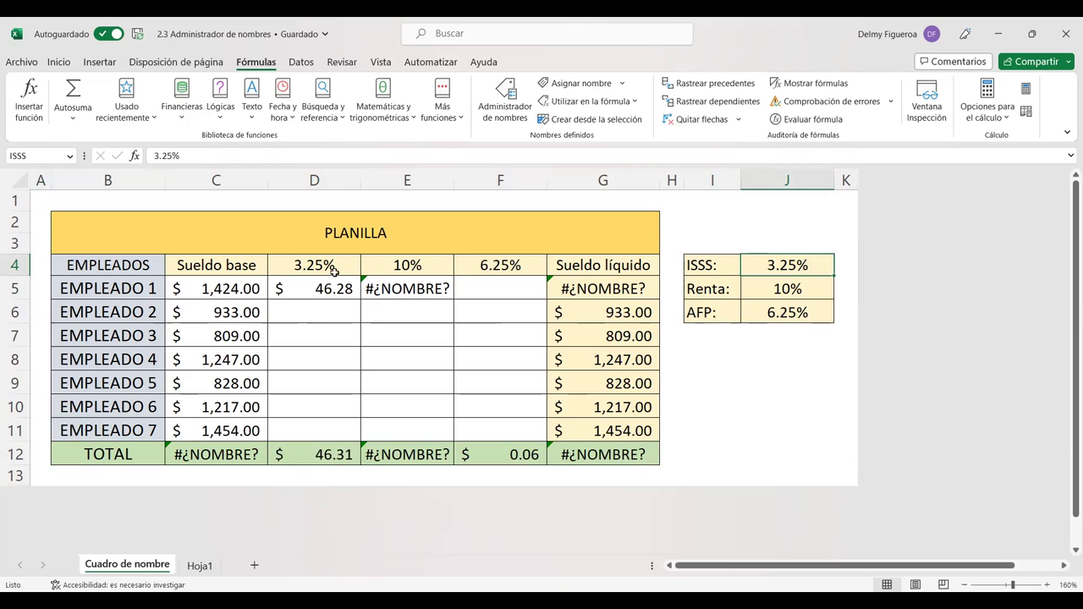
{"action": "left_click", "coordinate": [71, 159]}
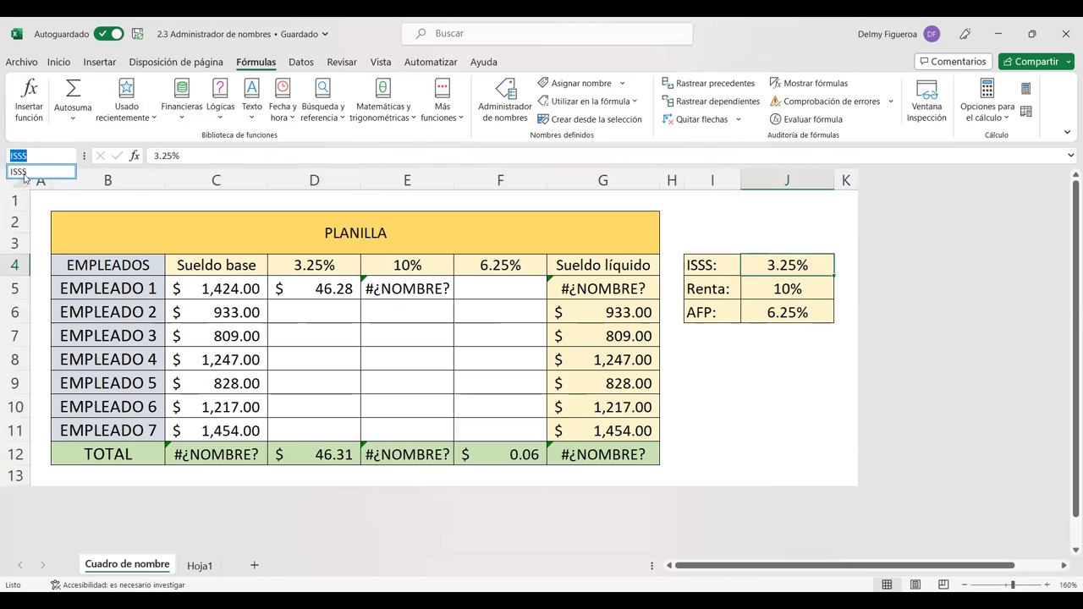
{"action": "left_click", "coordinate": [779, 358]}
{"action": "left_click", "coordinate": [782, 436]}
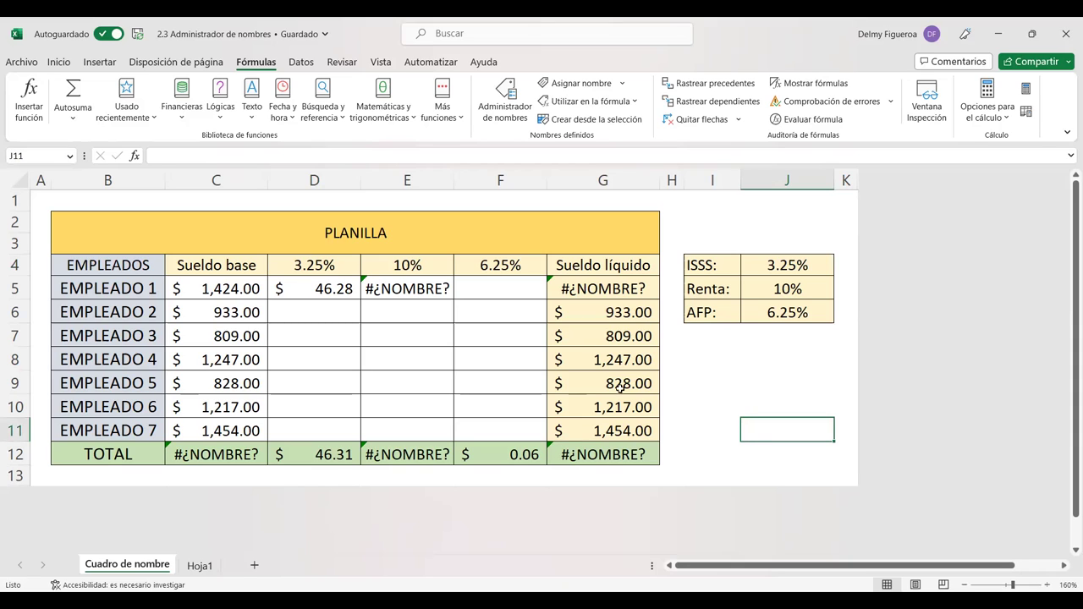
{"action": "left_click", "coordinate": [70, 157]}
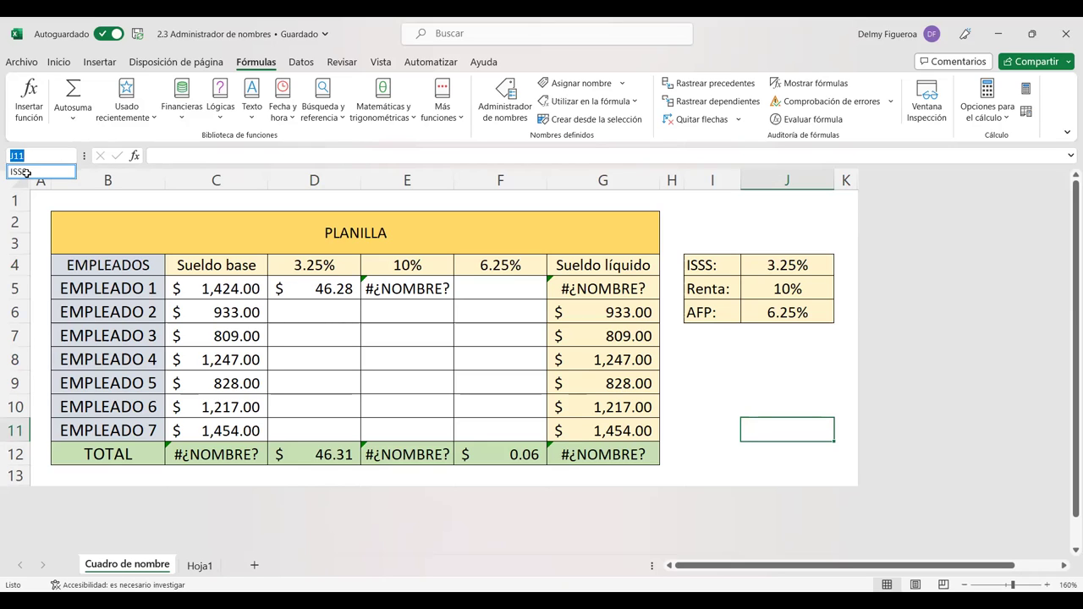
{"action": "left_click", "coordinate": [27, 173]}
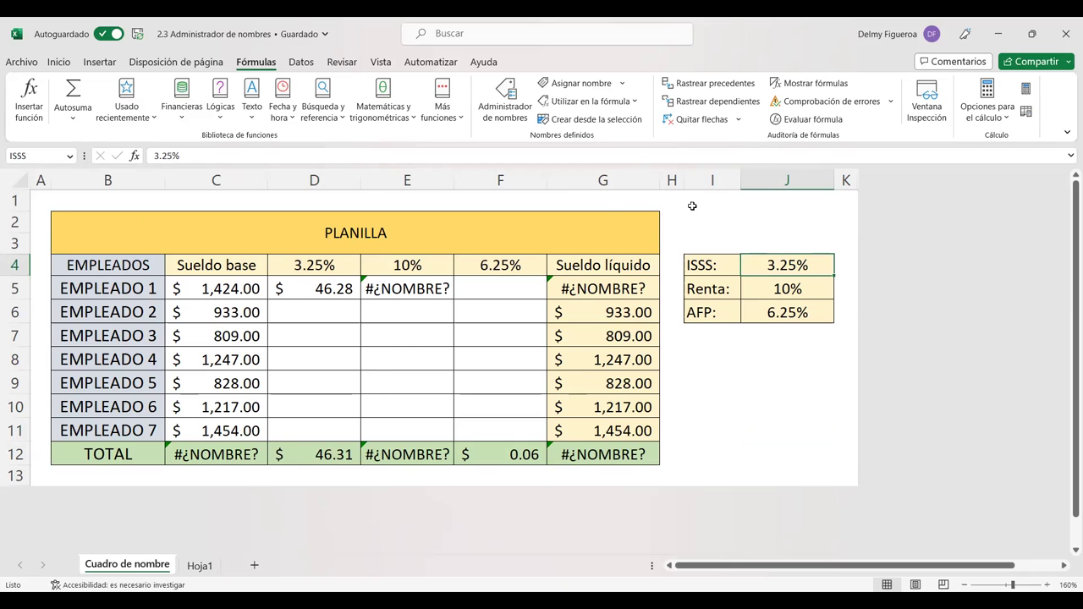
{"action": "left_click", "coordinate": [779, 288]}
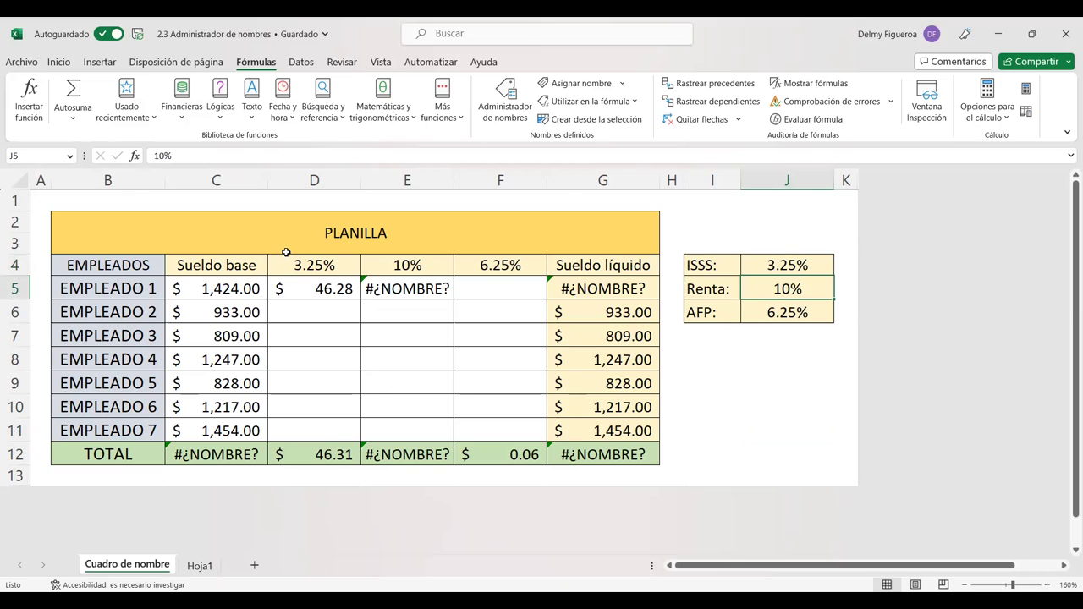
Name the 10% rate cell J5 'Renta' and the 6.25% cell J6 'AFP' via the Name Box.
{"action": "left_click", "coordinate": [35, 150]}
{"action": "type", "text": "Renta"}
{"action": "key", "text": "Return"}
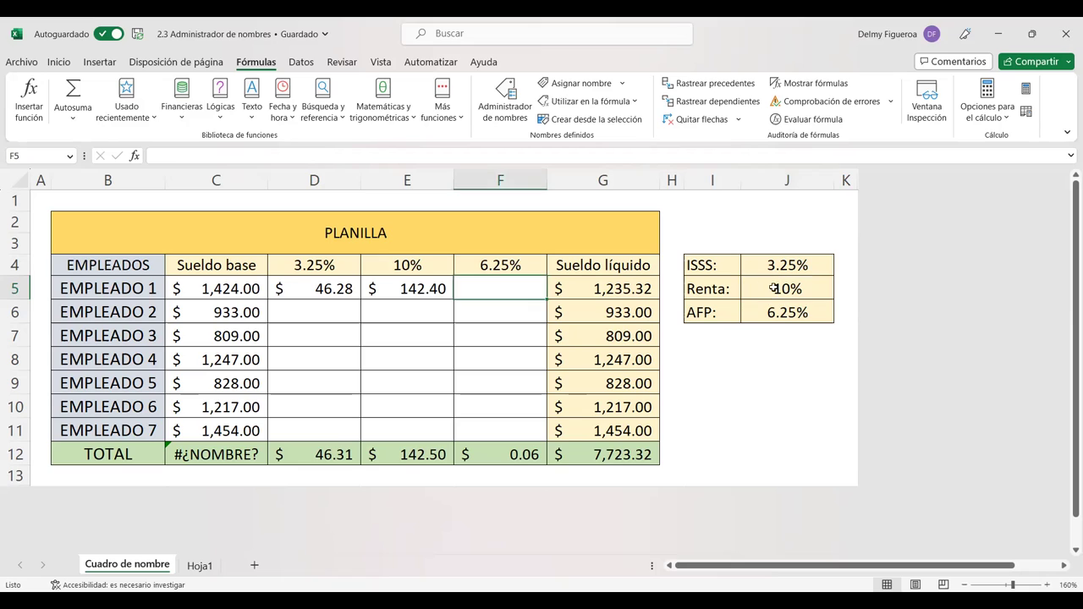
{"action": "left_click", "coordinate": [803, 314]}
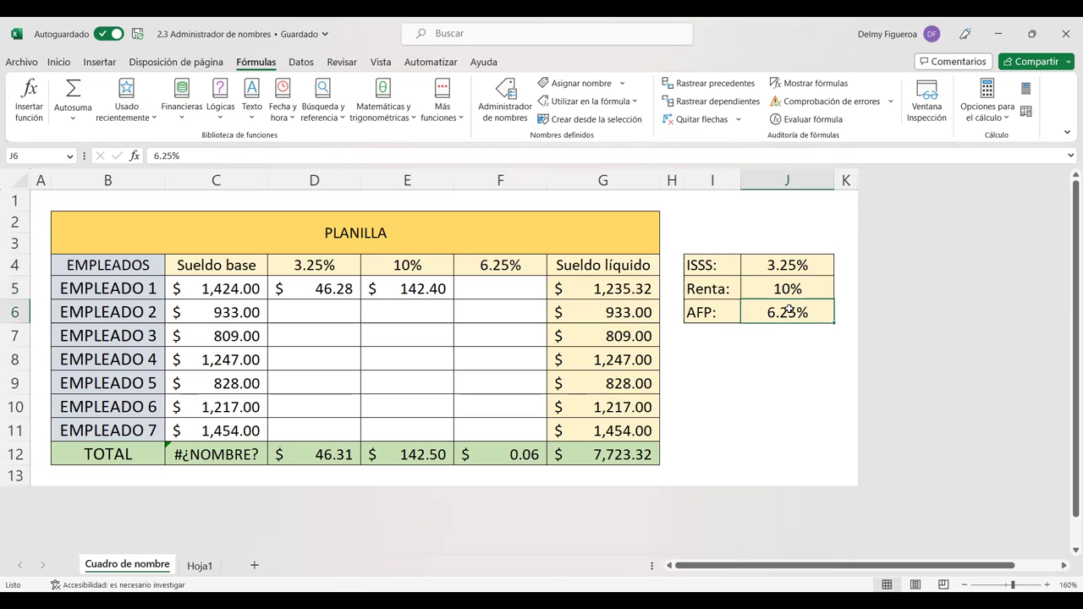
{"action": "left_click", "coordinate": [30, 156]}
{"action": "type", "text": "AFP"}
{"action": "key", "text": "Return"}
{"action": "left_click", "coordinate": [483, 282]}
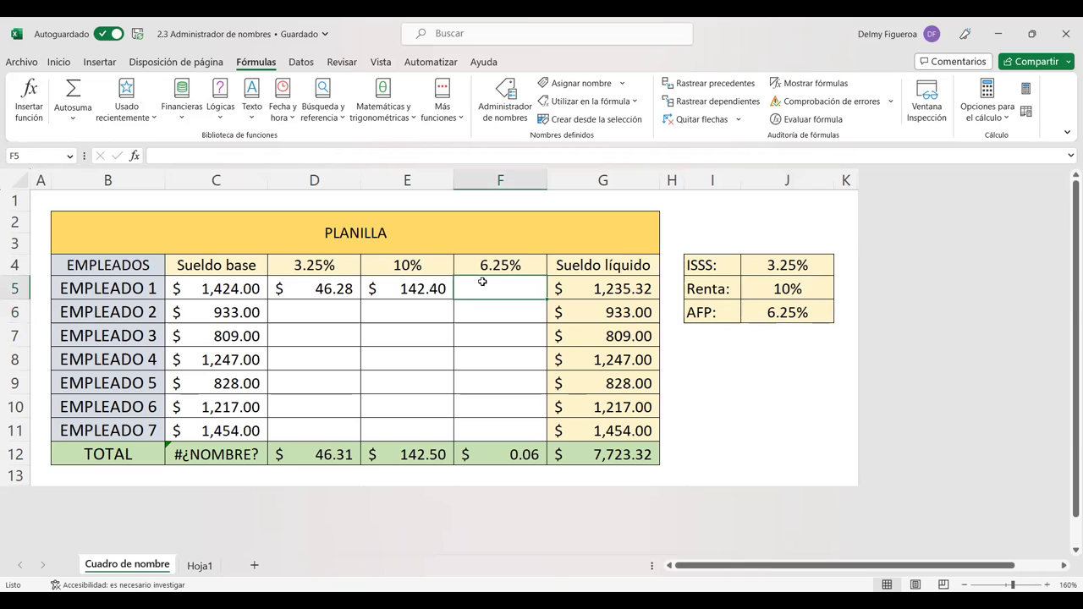
Enter =C5*AFP in F5 ($89.00) and fill the D5:F5 deduction formulas down to row 11.
{"action": "type", "text": "="}
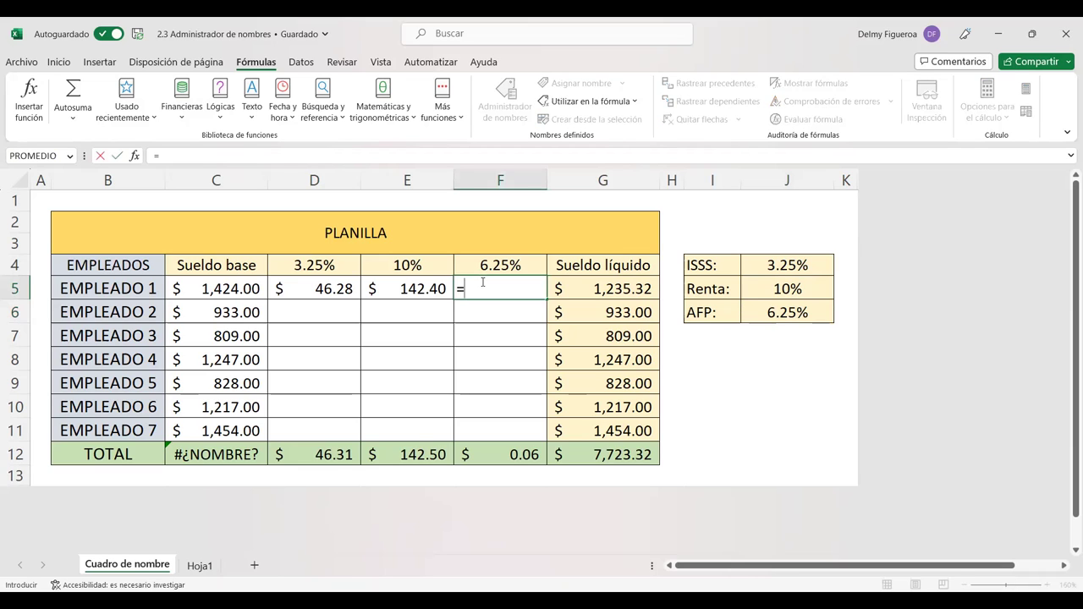
{"action": "left_click", "coordinate": [240, 288]}
{"action": "type", "text": "*"}
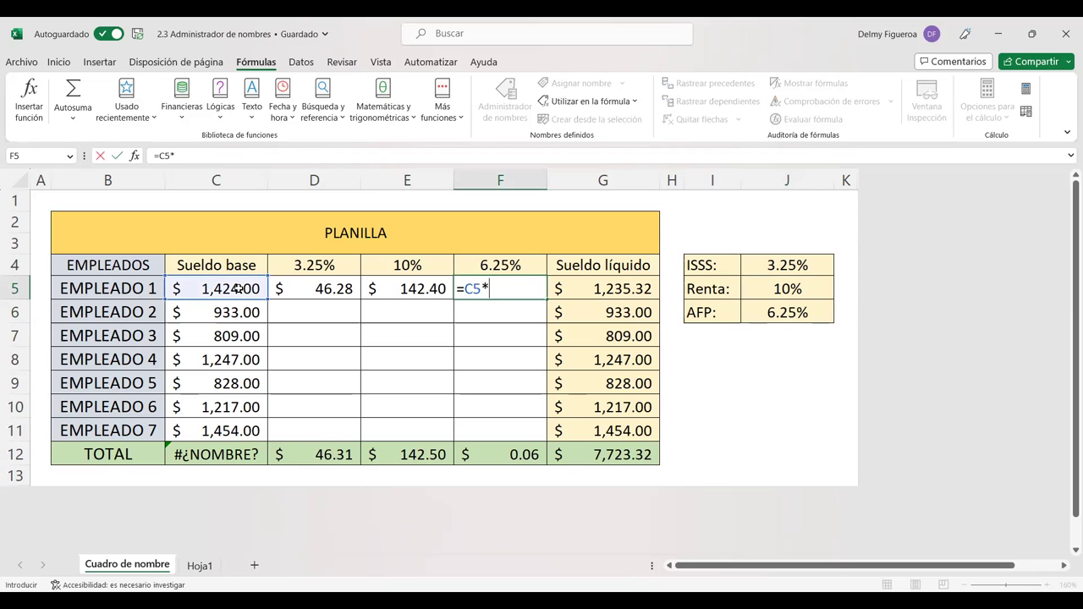
{"action": "type", "text": "AFP"}
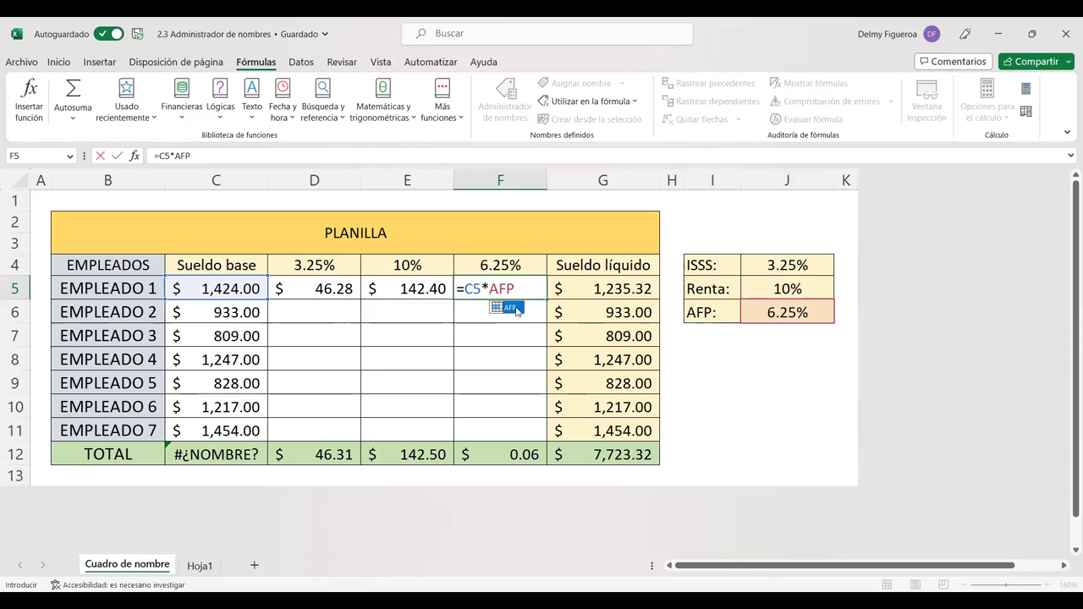
{"action": "key", "text": "Return"}
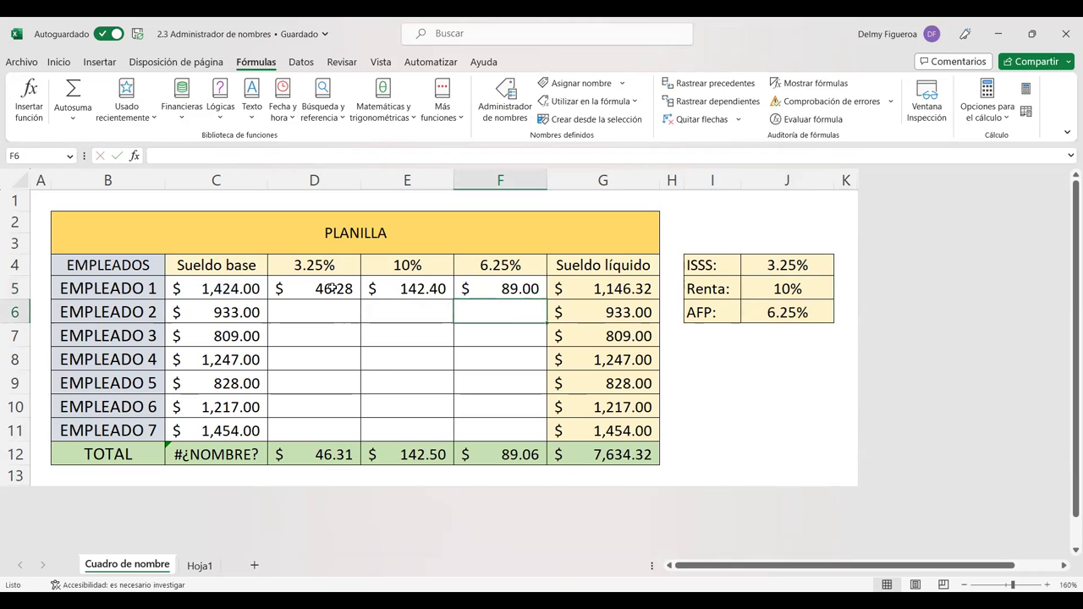
{"action": "mouse_move", "coordinate": [338, 288]}
{"action": "left_mouse_down"}
{"action": "mouse_move", "coordinate": [507, 289]}
{"action": "mouse_move", "coordinate": [537, 432]}
{"action": "left_mouse_up"}
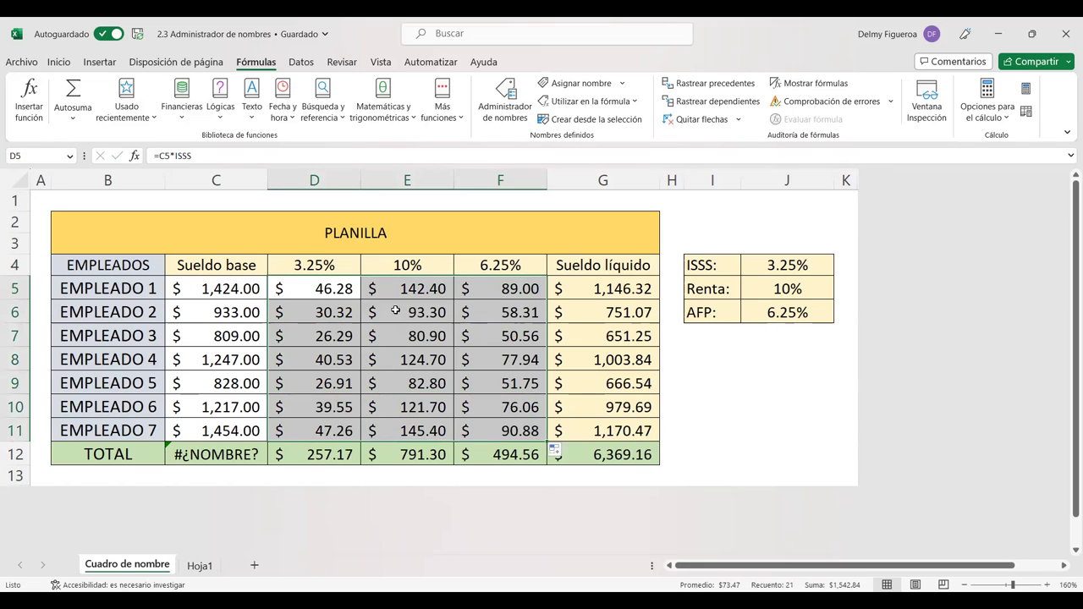
{"action": "left_click", "coordinate": [336, 311]}
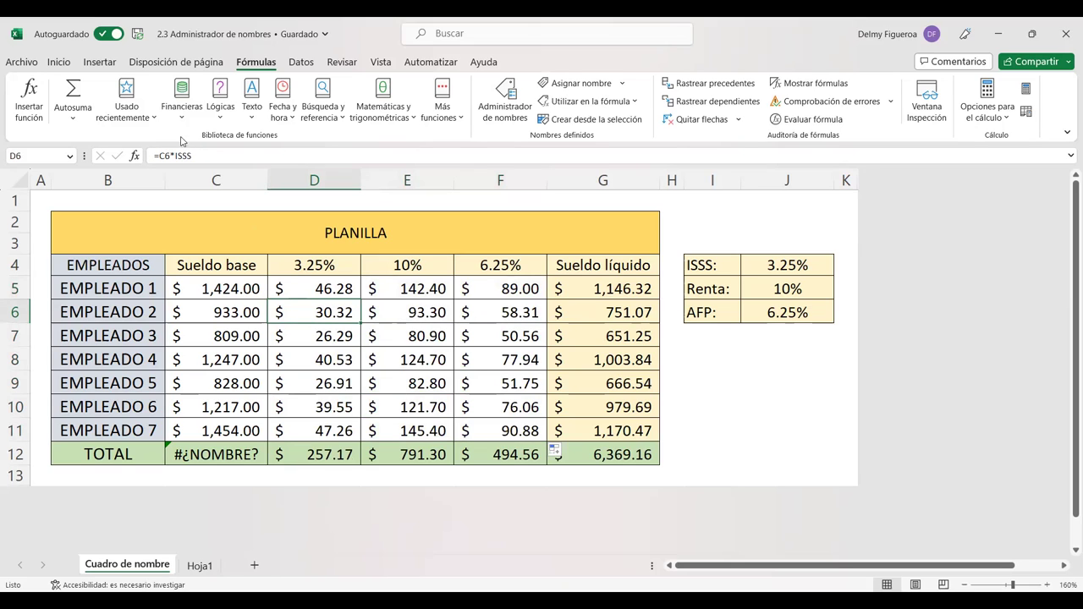
{"action": "key", "text": "Down"}
{"action": "key", "text": "Down"}
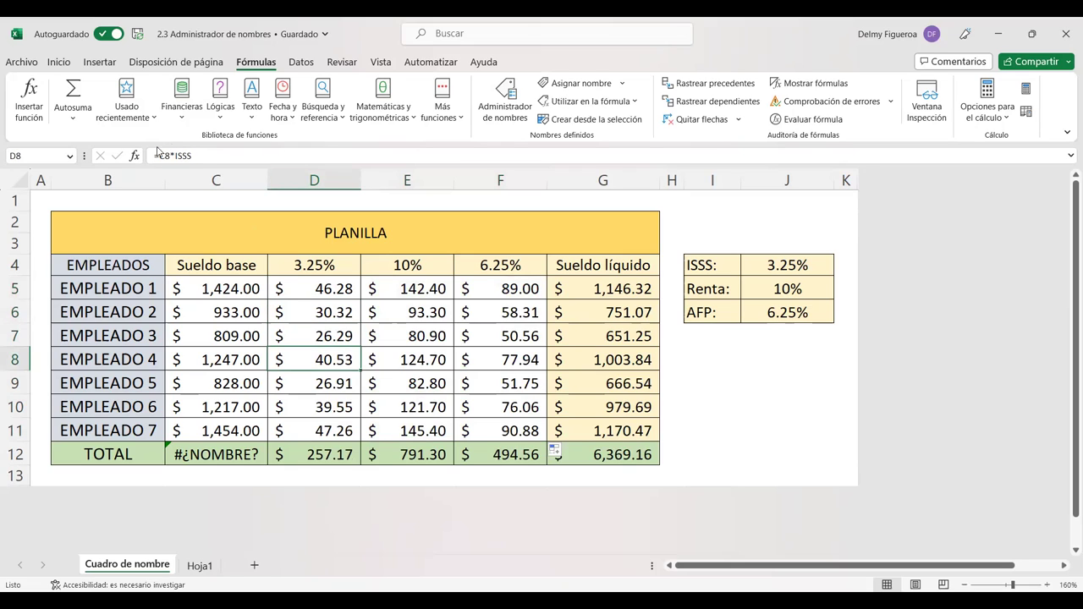
{"action": "key", "text": "Down"}
{"action": "key", "text": "Down"}
{"action": "key", "text": "Down"}
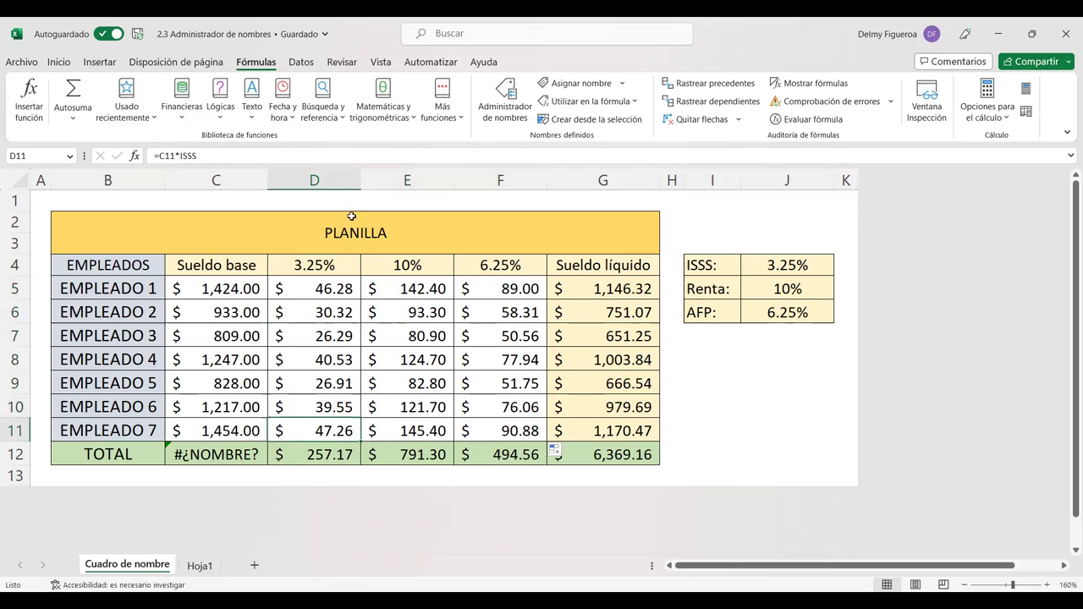
{"action": "left_click", "coordinate": [413, 286]}
{"action": "key", "text": "Down"}
{"action": "key", "text": "Down"}
{"action": "key", "text": "Down"}
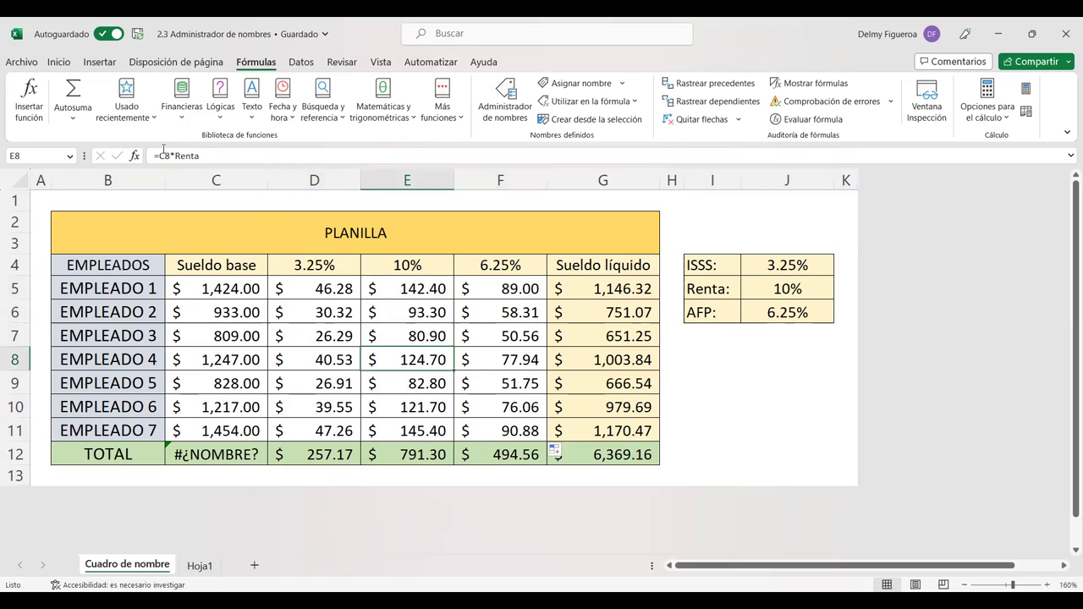
{"action": "key", "text": "Down"}
{"action": "key", "text": "Down"}
{"action": "key", "text": "Down"}
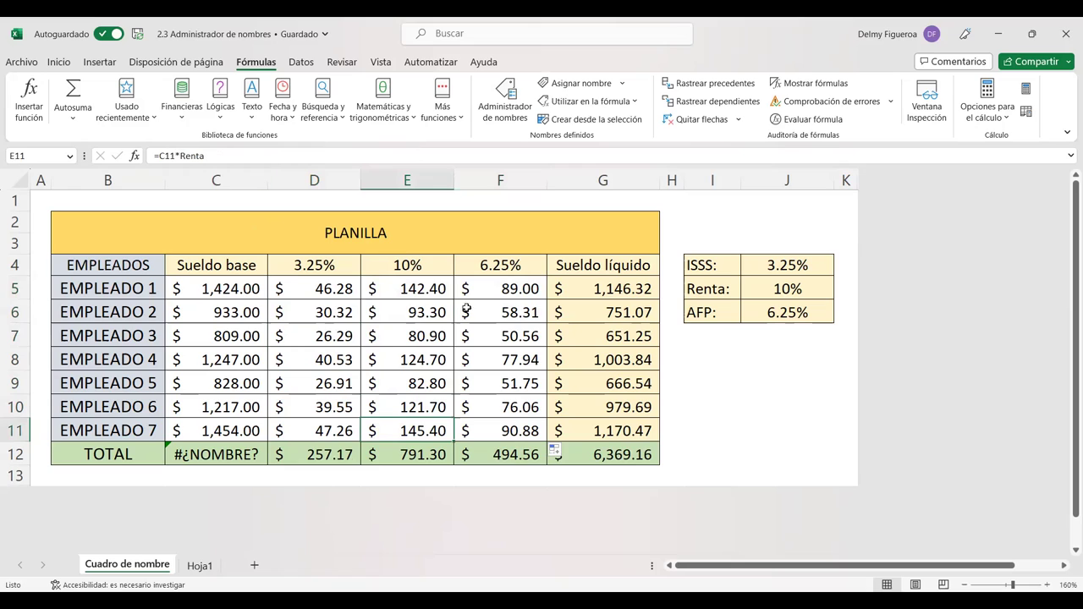
{"action": "left_click", "coordinate": [496, 286]}
{"action": "key", "text": "Down"}
{"action": "key", "text": "Down"}
{"action": "key", "text": "Down"}
{"action": "key", "text": "Down"}
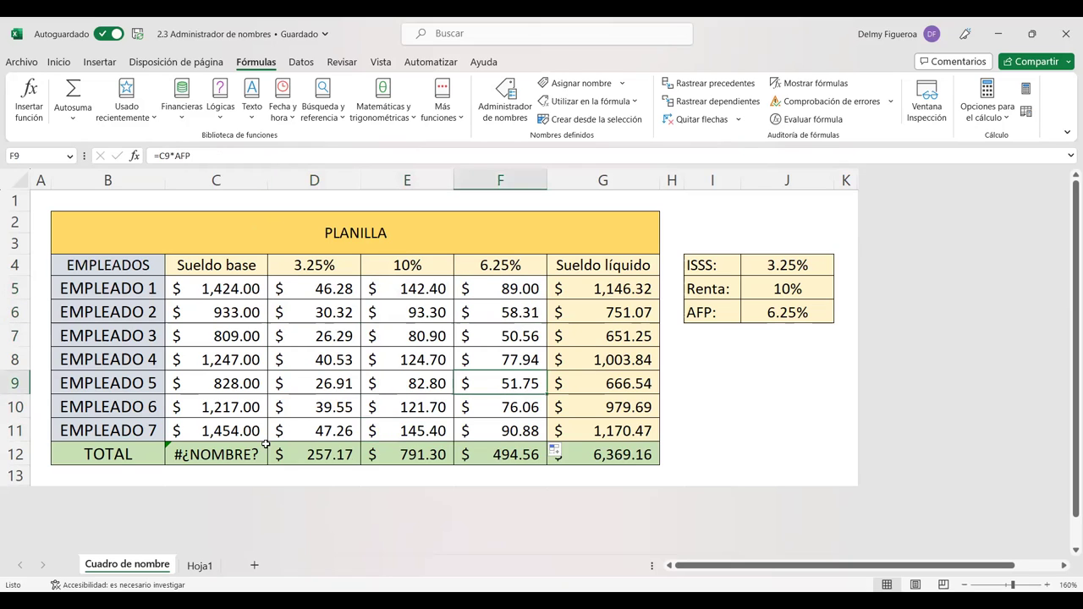
{"action": "left_click", "coordinate": [239, 455]}
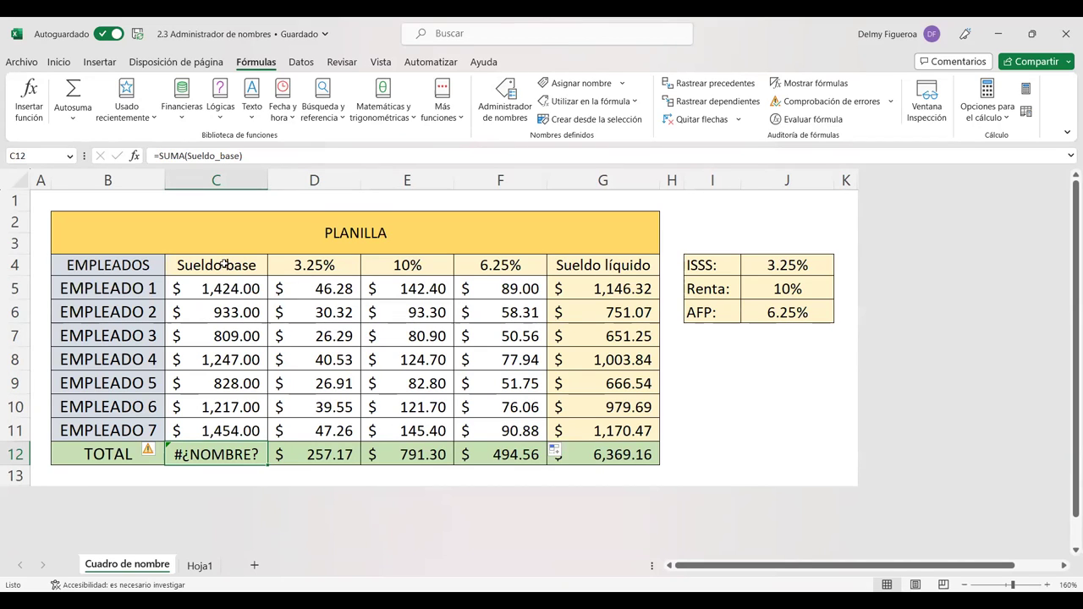
{"action": "left_click", "coordinate": [217, 265]}
{"action": "left_click_drag", "start_coordinate": [217, 287], "coordinate": [208, 432]}
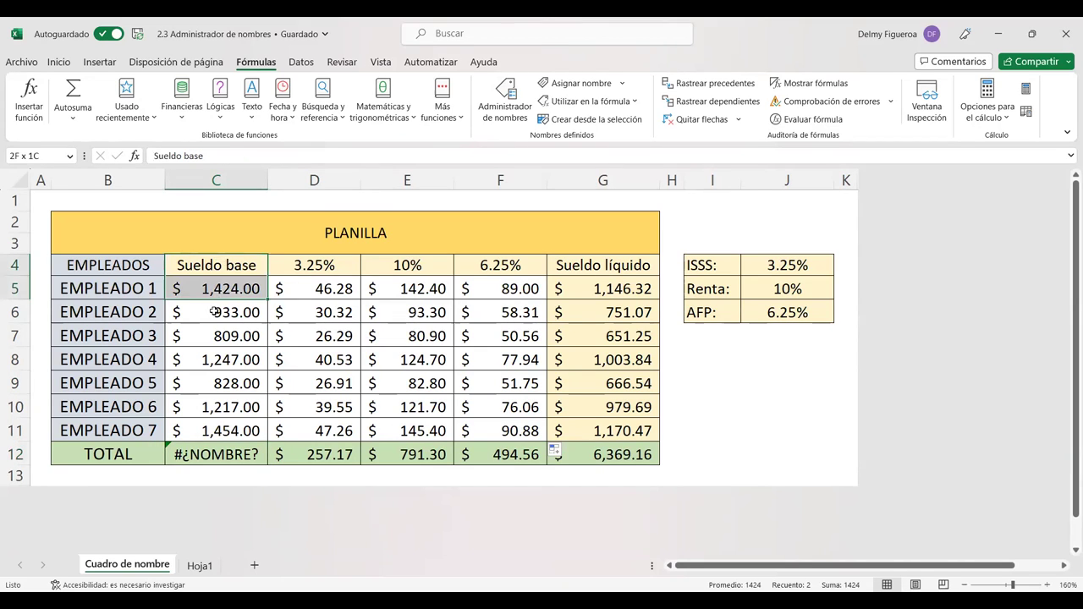
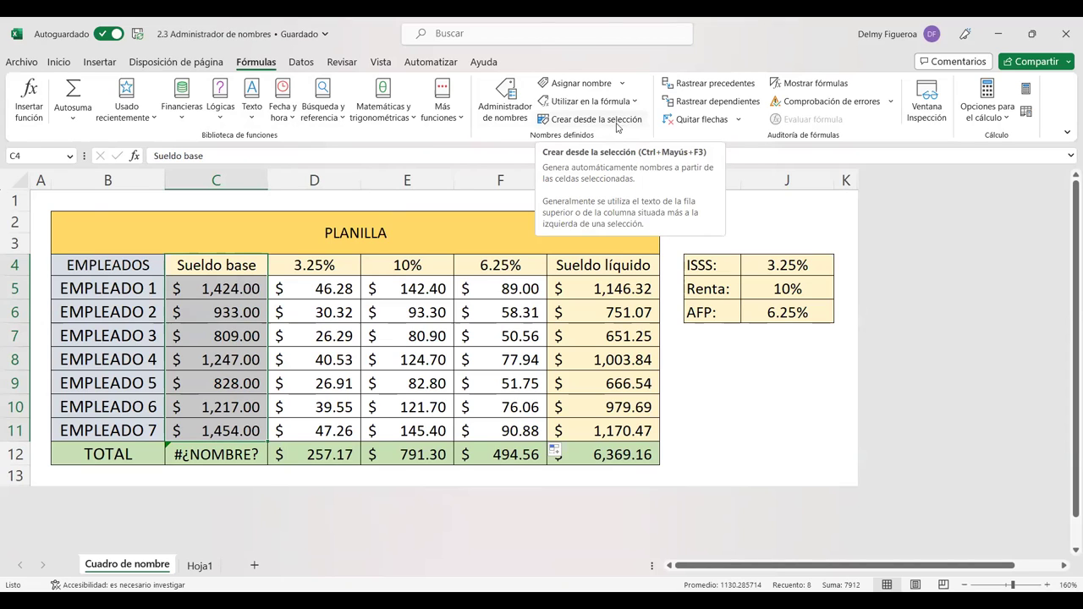
Name C4:C11 'Sueldo_base' from its top-row header so the C12 total shows $7,912.00.
{"action": "left_click", "coordinate": [618, 127]}
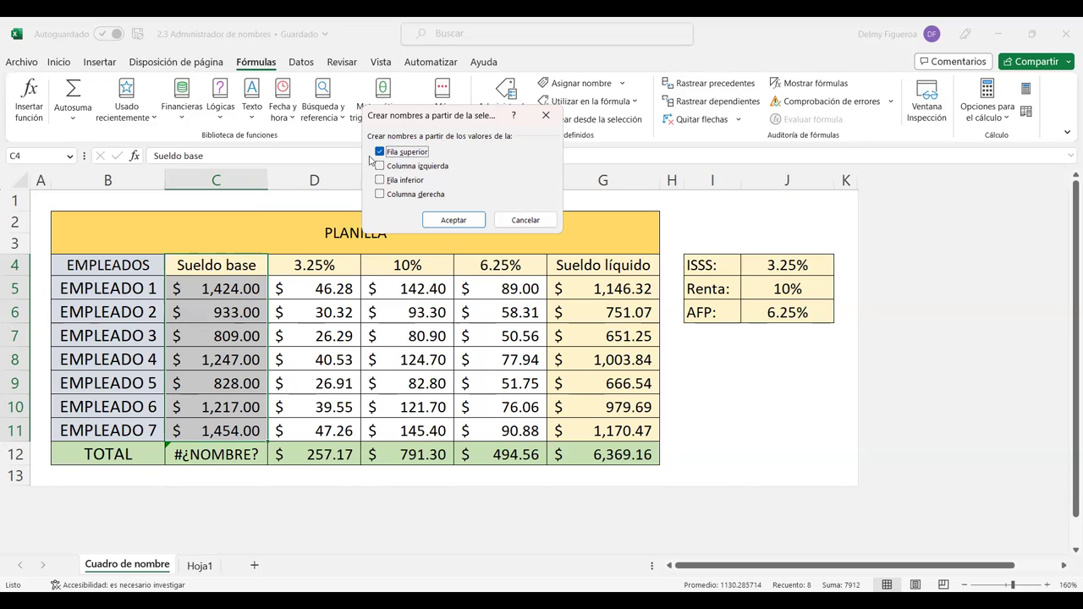
{"action": "left_click", "coordinate": [472, 225]}
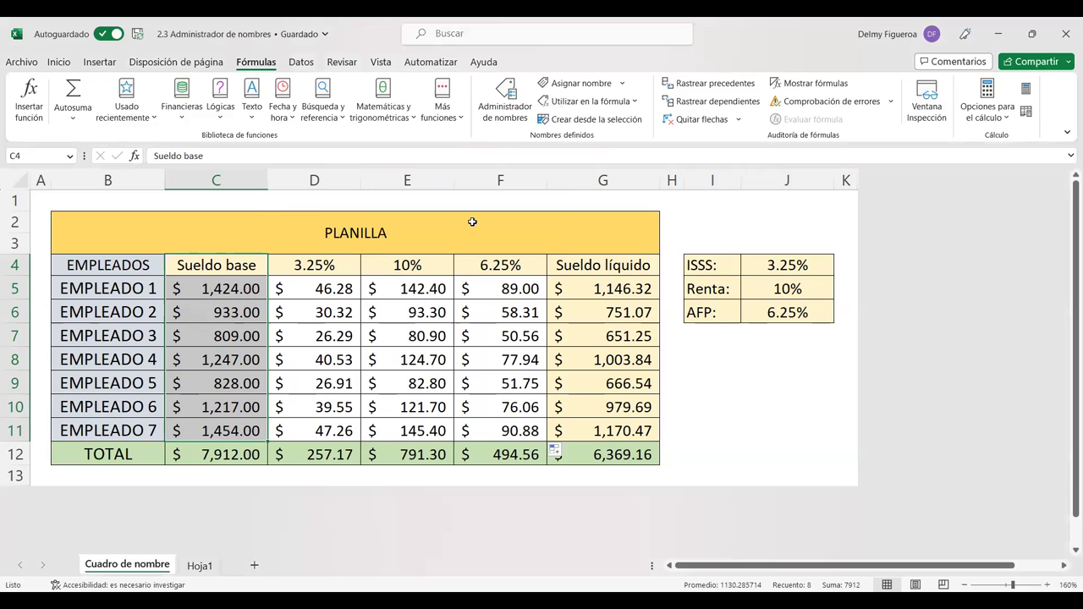
{"action": "left_click", "coordinate": [217, 455]}
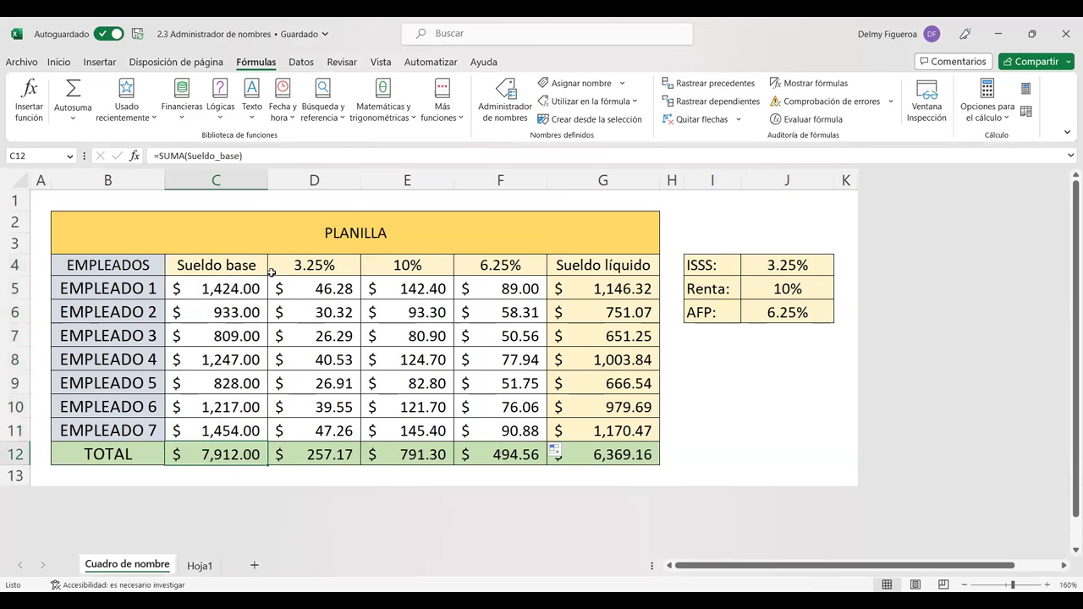
{"action": "left_click", "coordinate": [70, 157]}
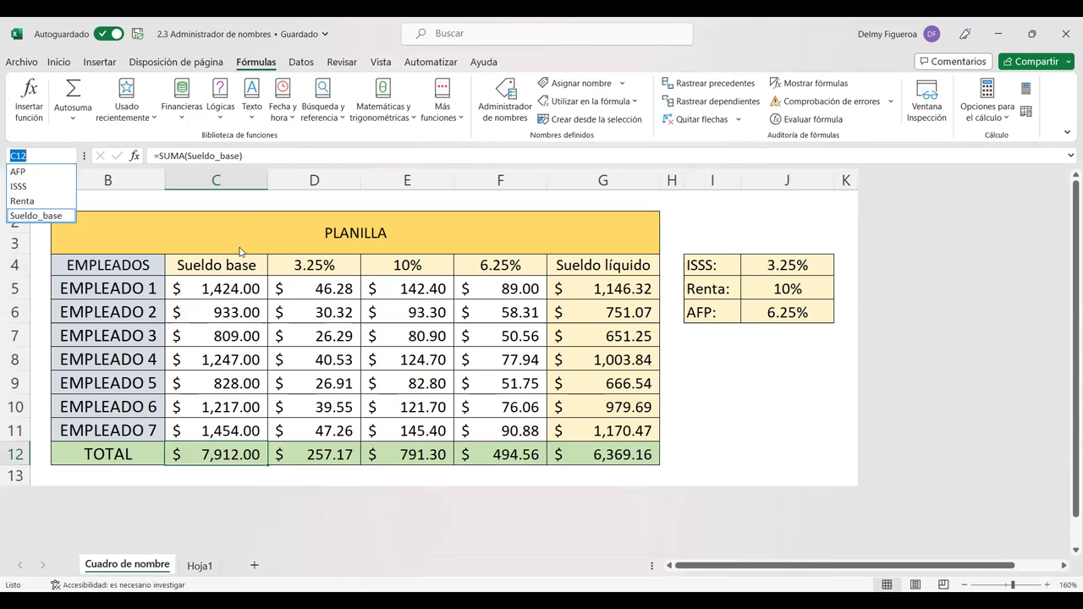
{"action": "key", "text": "Home"}
{"action": "key", "text": "End"}
{"action": "left_click", "coordinate": [715, 338]}
{"action": "left_click", "coordinate": [718, 340]}
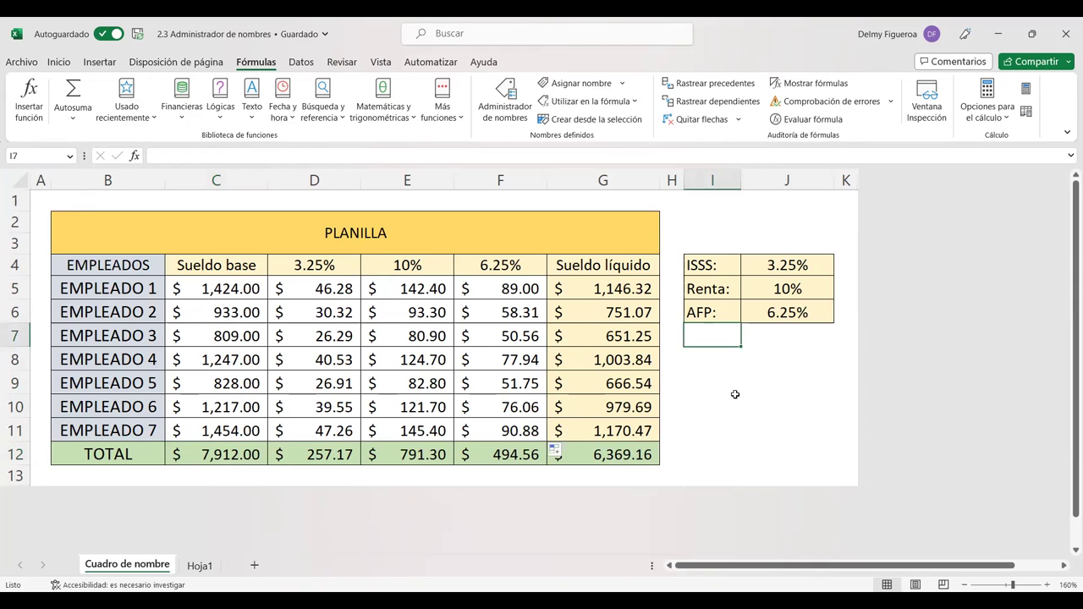
{"action": "left_click", "coordinate": [781, 350]}
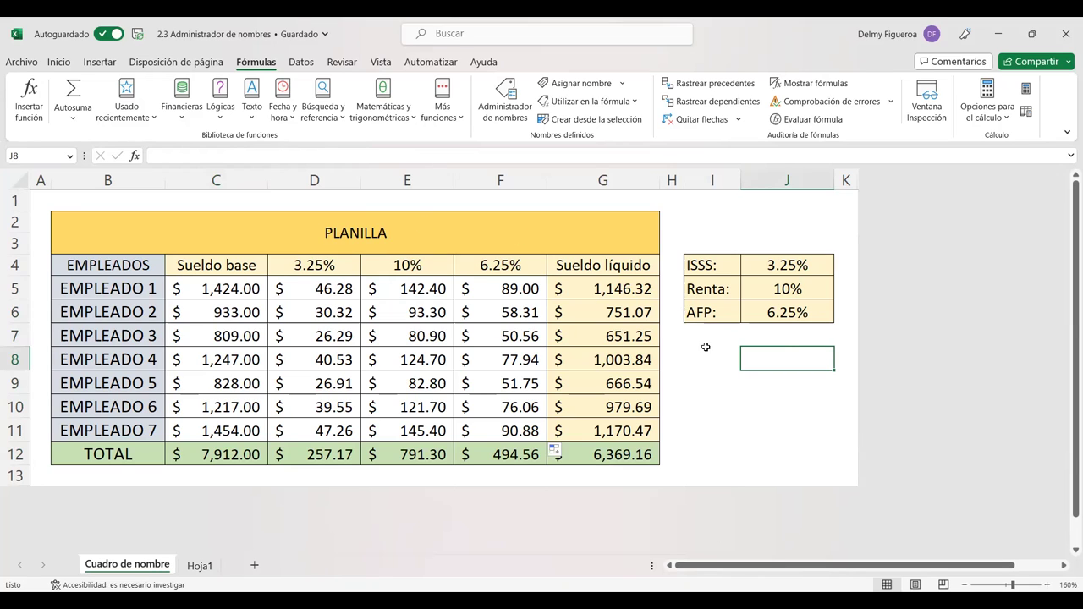
{"action": "left_click", "coordinate": [416, 286]}
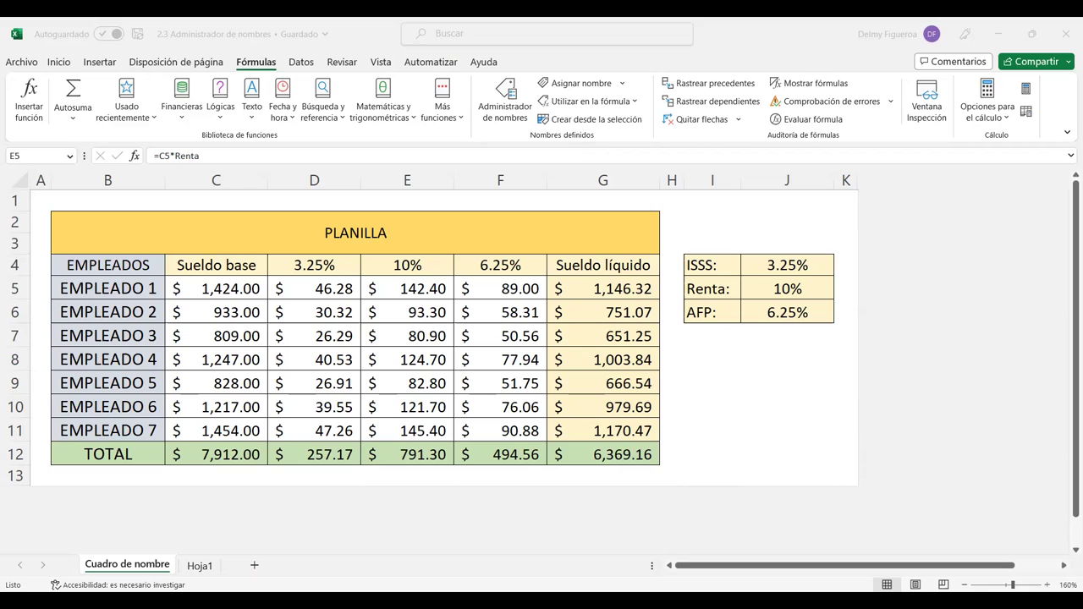
Copy the selected product data and add a new blank sheet, Hoja2.
{"action": "key", "text": "ctrl+c"}
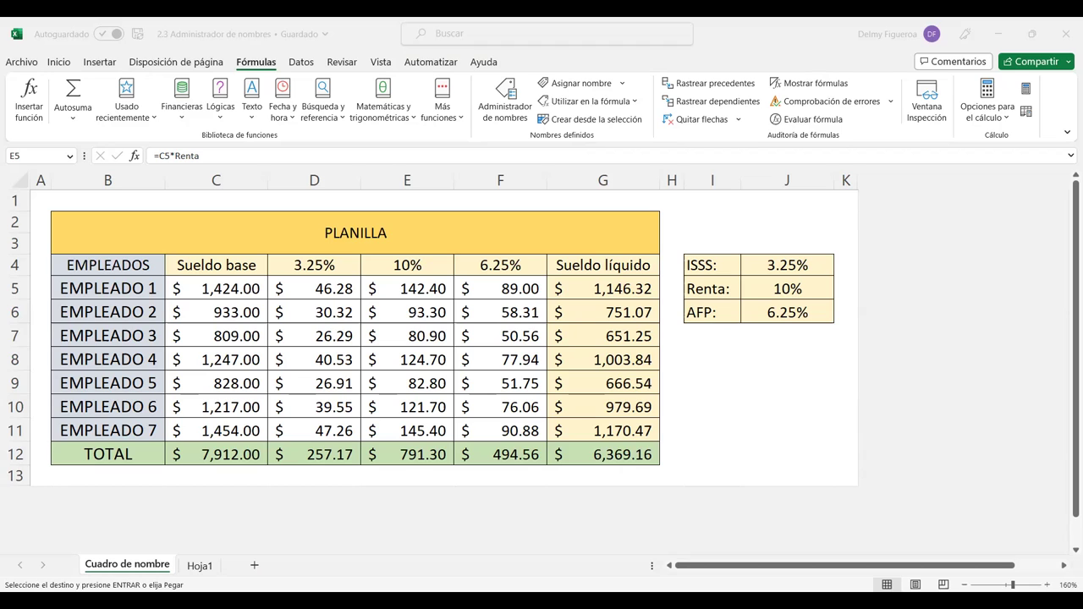
{"action": "left_click", "coordinate": [255, 566]}
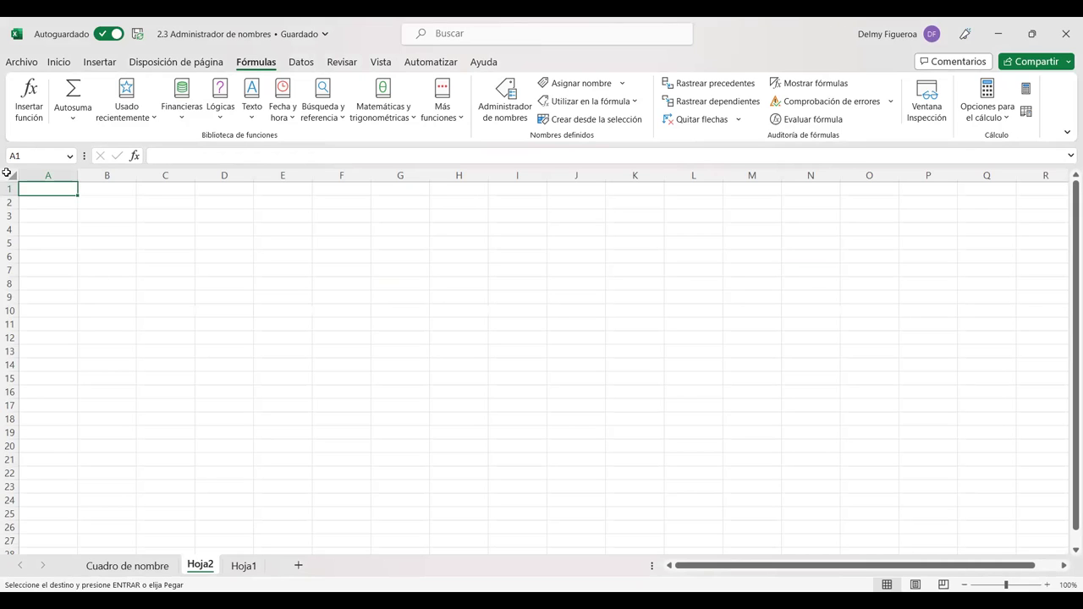
Paste the product table into A1 of Hoja2 and autofit its column widths.
{"action": "key", "text": "ctrl+v"}
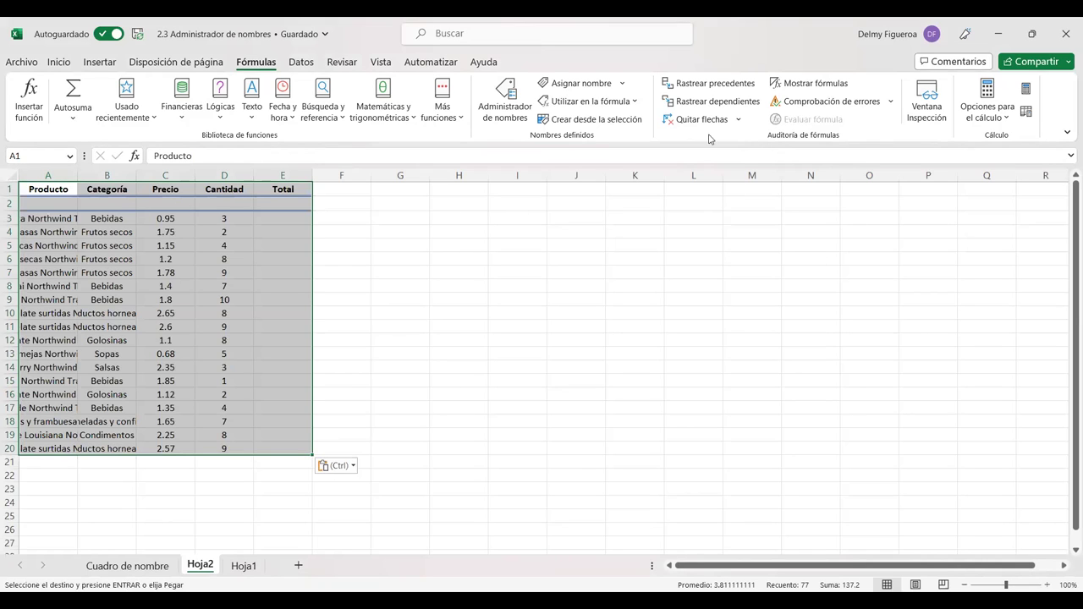
{"action": "left_click", "coordinate": [56, 63]}
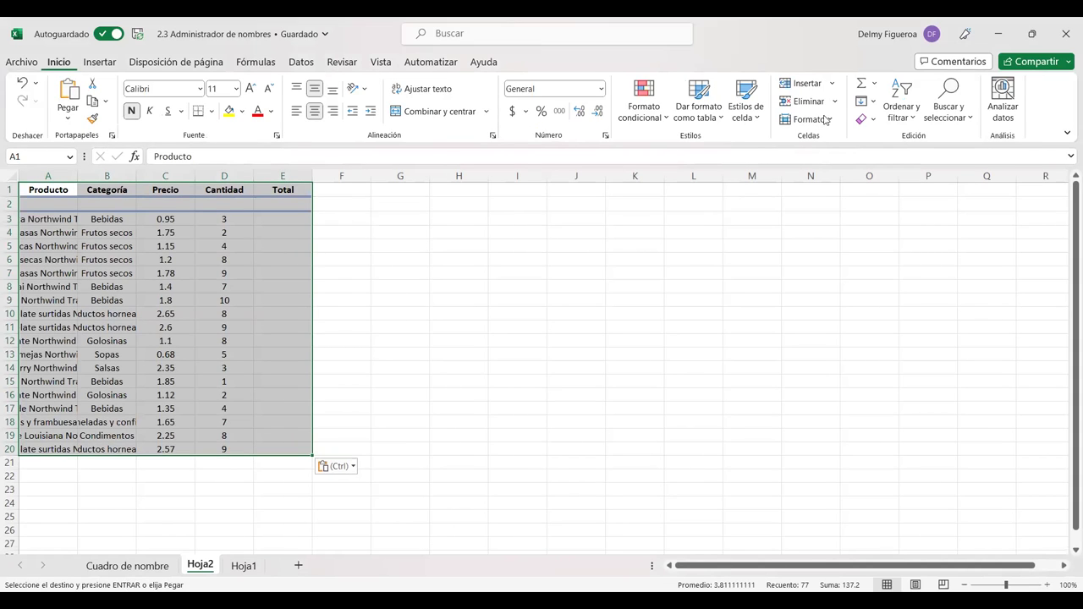
{"action": "left_click", "coordinate": [808, 120]}
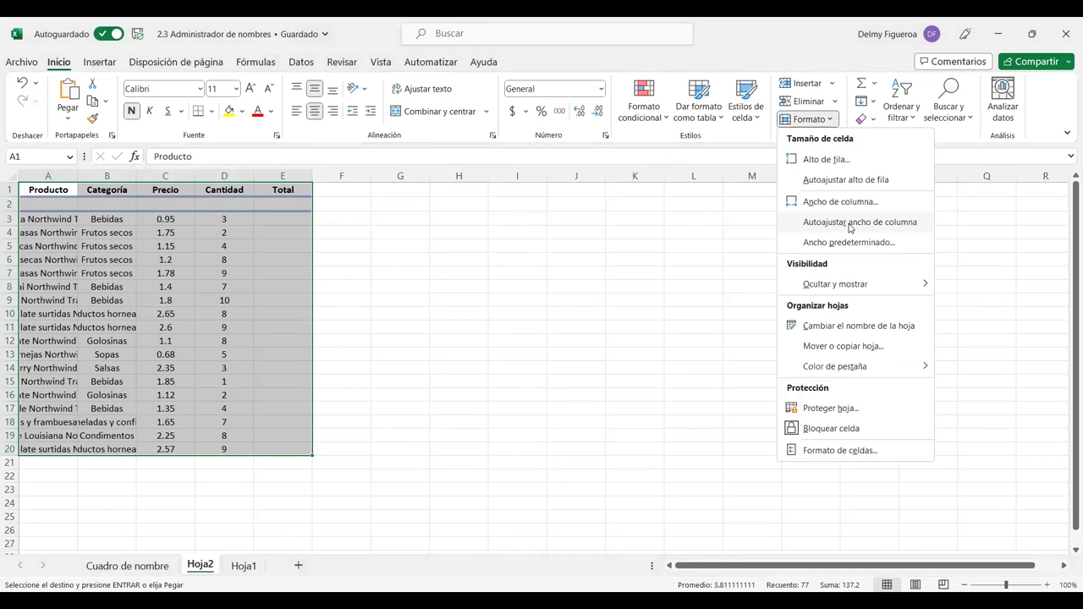
{"action": "left_click", "coordinate": [860, 224]}
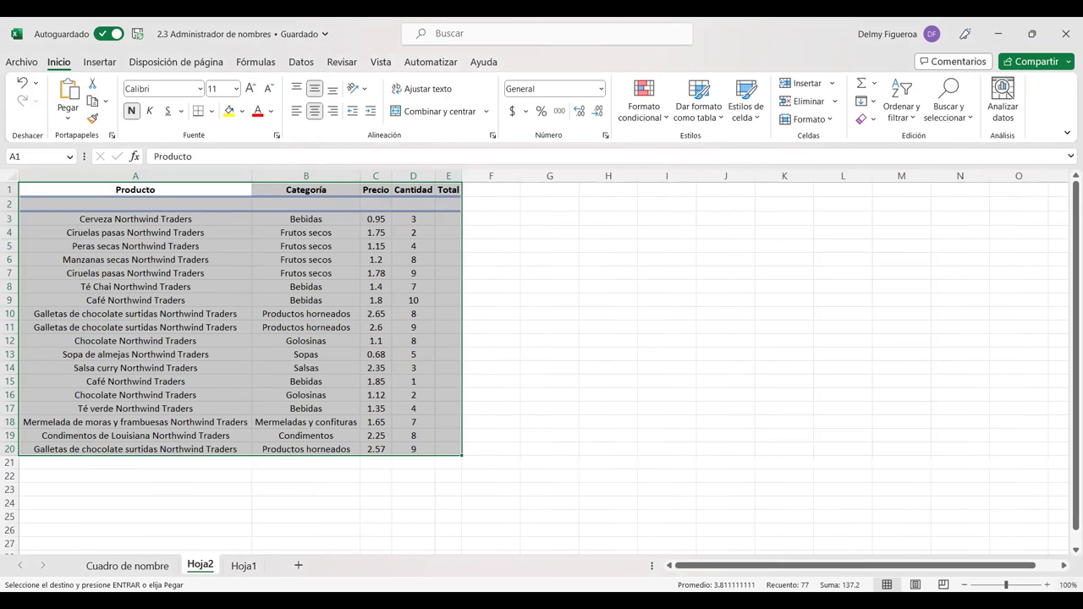
{"action": "left_click", "coordinate": [1047, 585]}
{"action": "left_click", "coordinate": [1047, 585]}
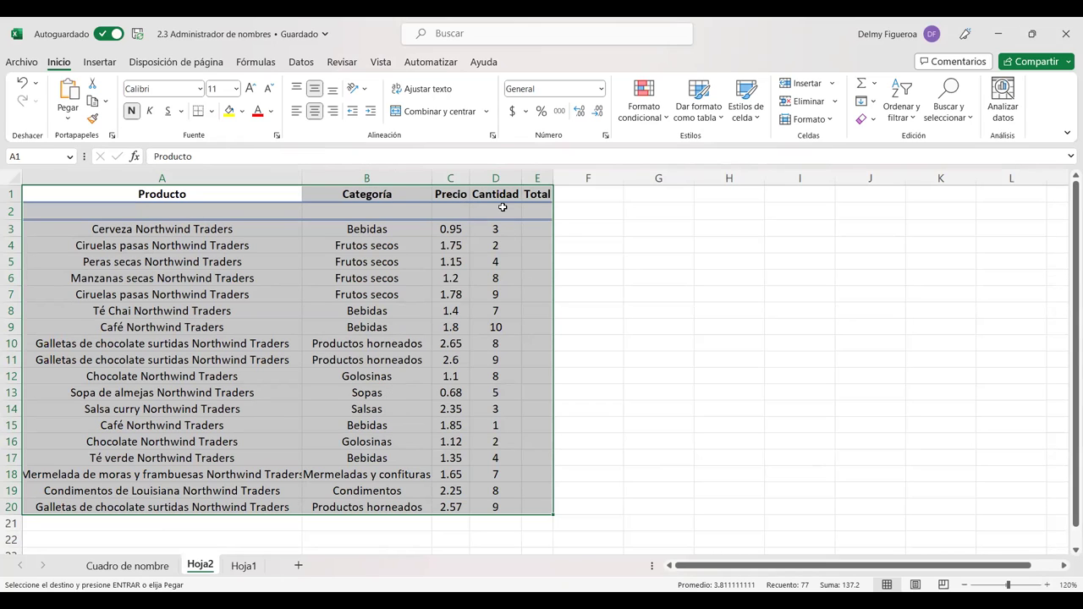
{"action": "left_click", "coordinate": [541, 225]}
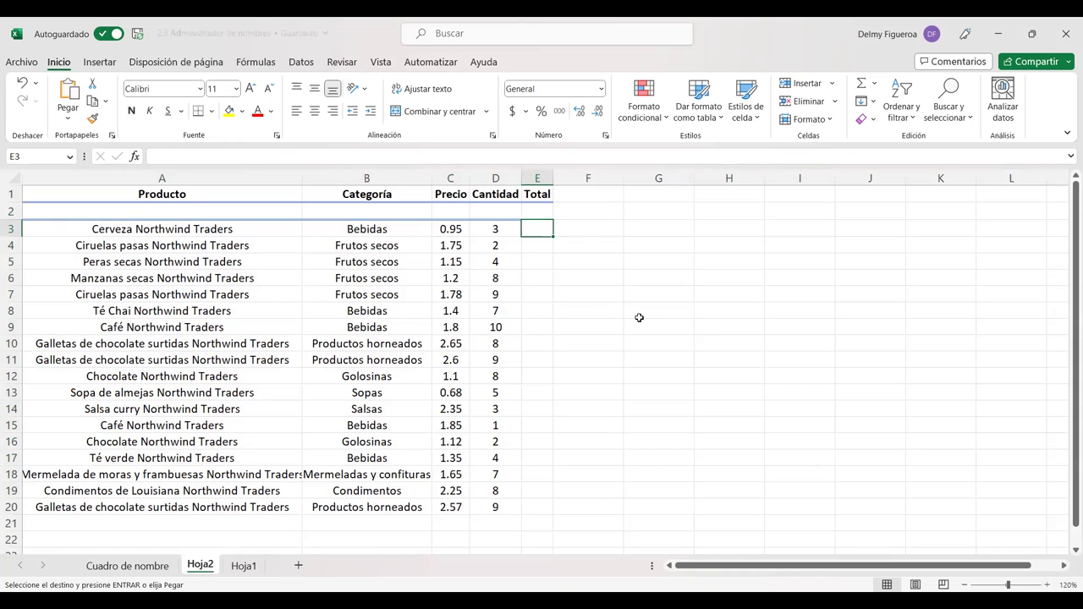
Enter =C3*D3 in E3 so the first Total shows 2.85.
{"action": "type", "text": "="}
{"action": "left_click", "coordinate": [452, 226]}
{"action": "type", "text": "*"}
{"action": "left_click", "coordinate": [496, 231]}
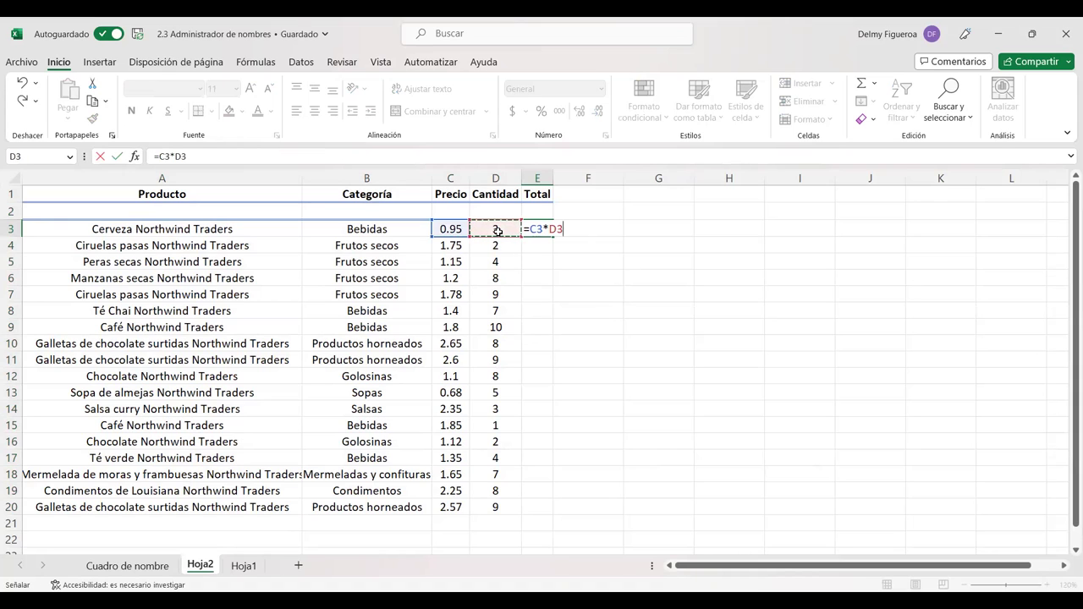
{"action": "key", "text": "Return"}
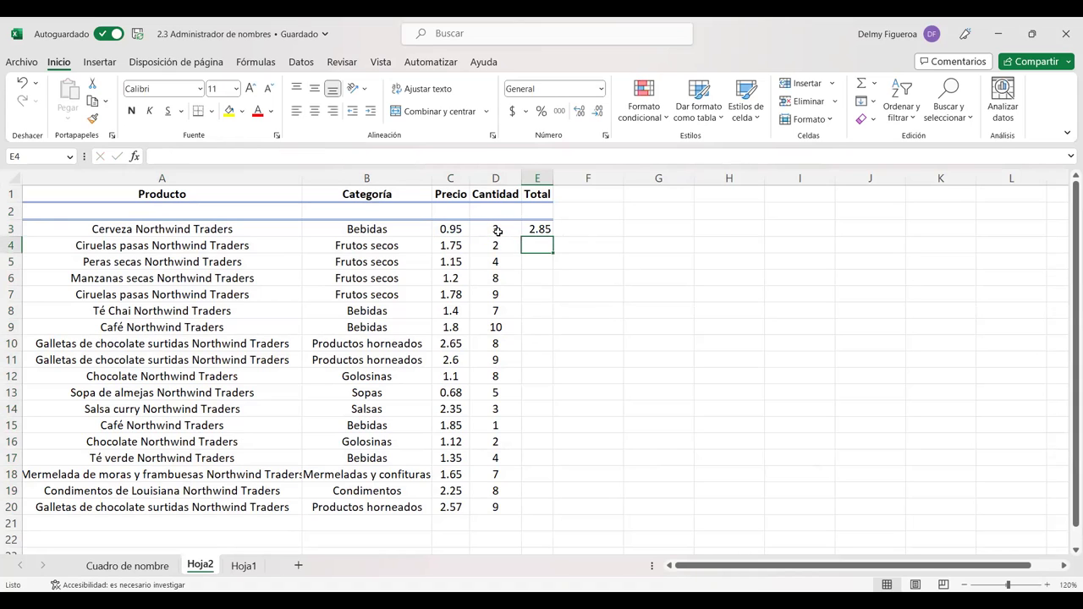
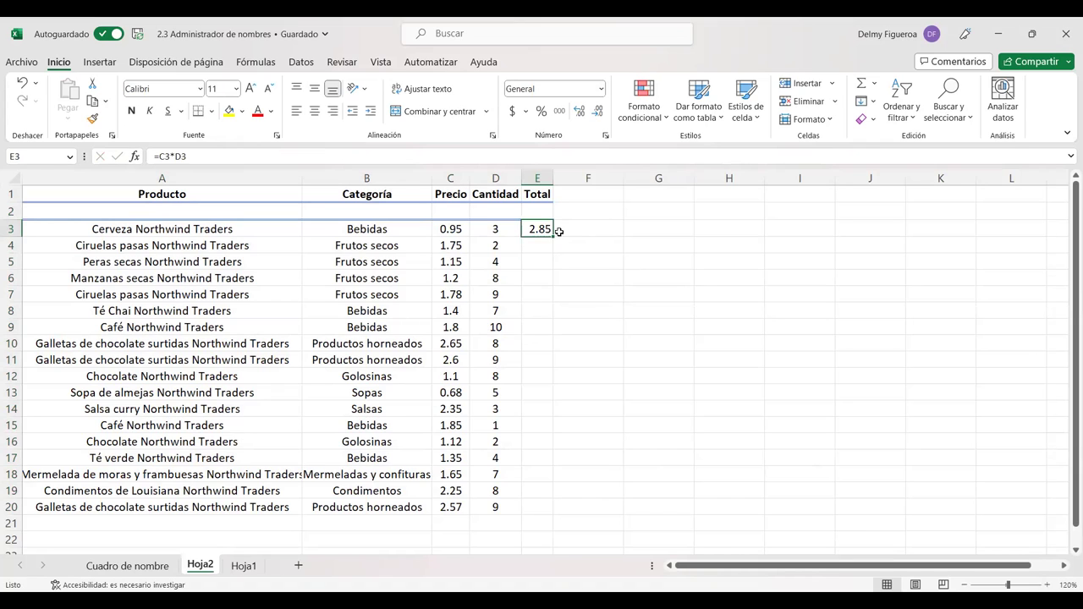
Inspect E3's =C3*D3 formula and restore it after an accidental clear.
{"action": "key", "text": "F2"}
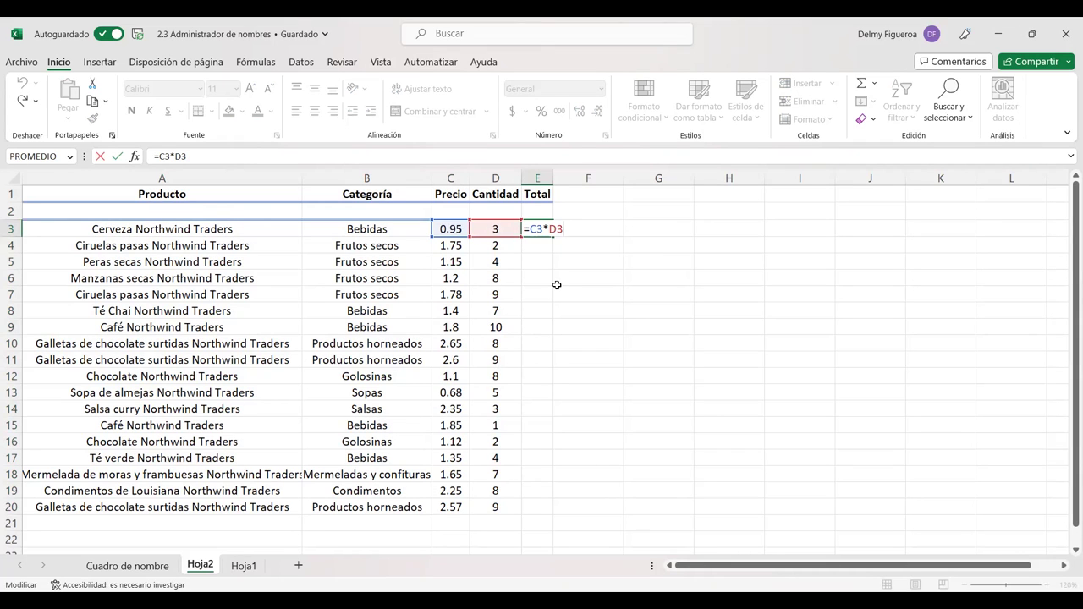
{"action": "key", "text": "Return"}
{"action": "key", "text": "Up"}
{"action": "key", "text": "Delete"}
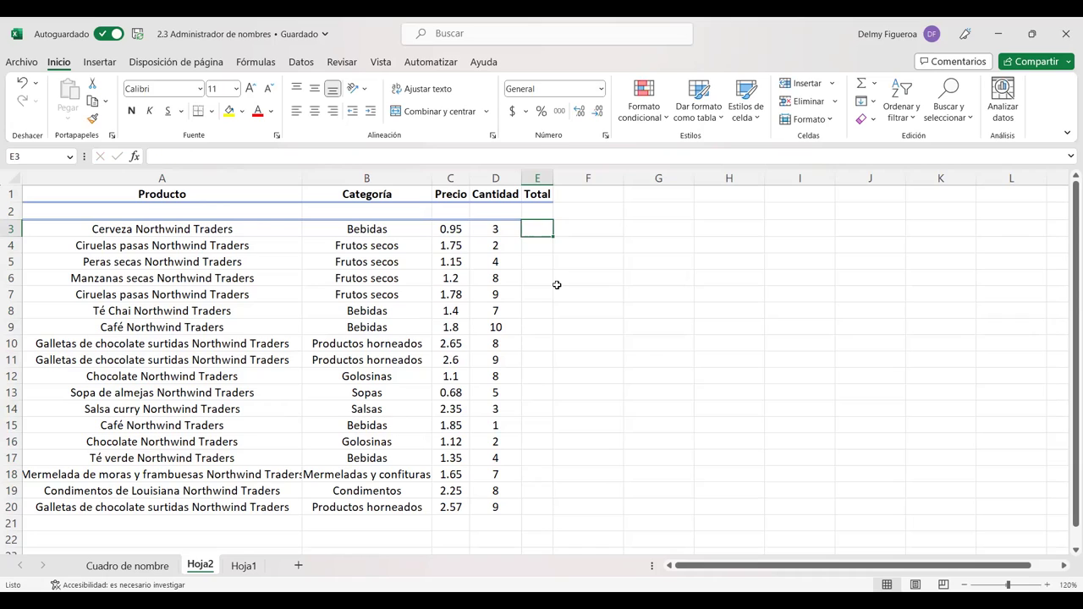
{"action": "key", "text": "ctrl+z"}
Name the price cells C3:C20 'Precio' through the Name Box.
{"action": "left_click_drag", "start_coordinate": [451, 227], "coordinate": [457, 506]}
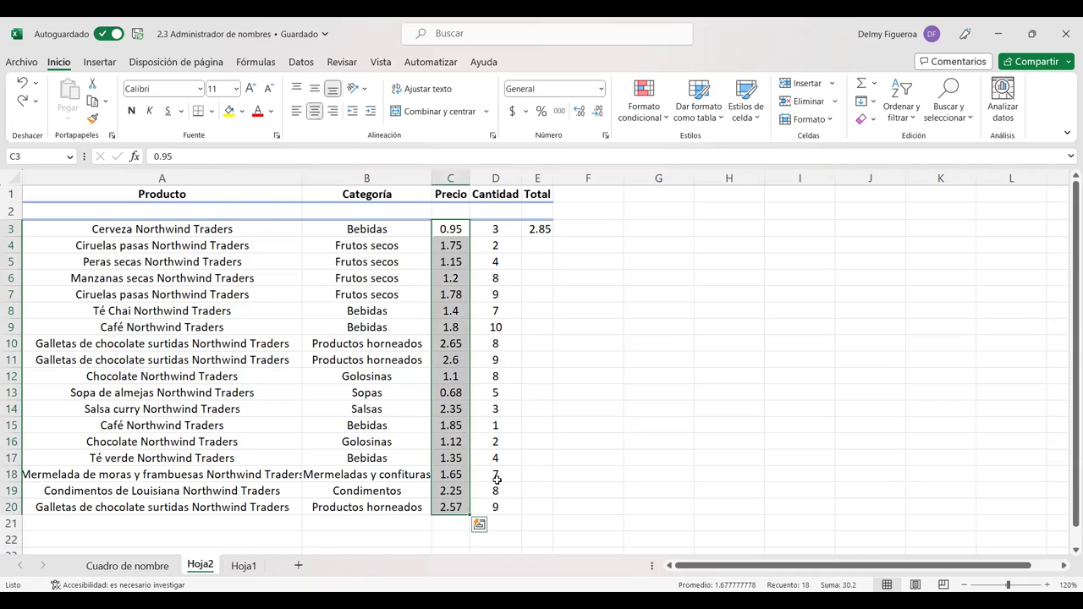
{"action": "left_click", "coordinate": [34, 156]}
{"action": "type", "text": "Precio"}
{"action": "key", "text": "Return"}
{"action": "left_click", "coordinate": [505, 230]}
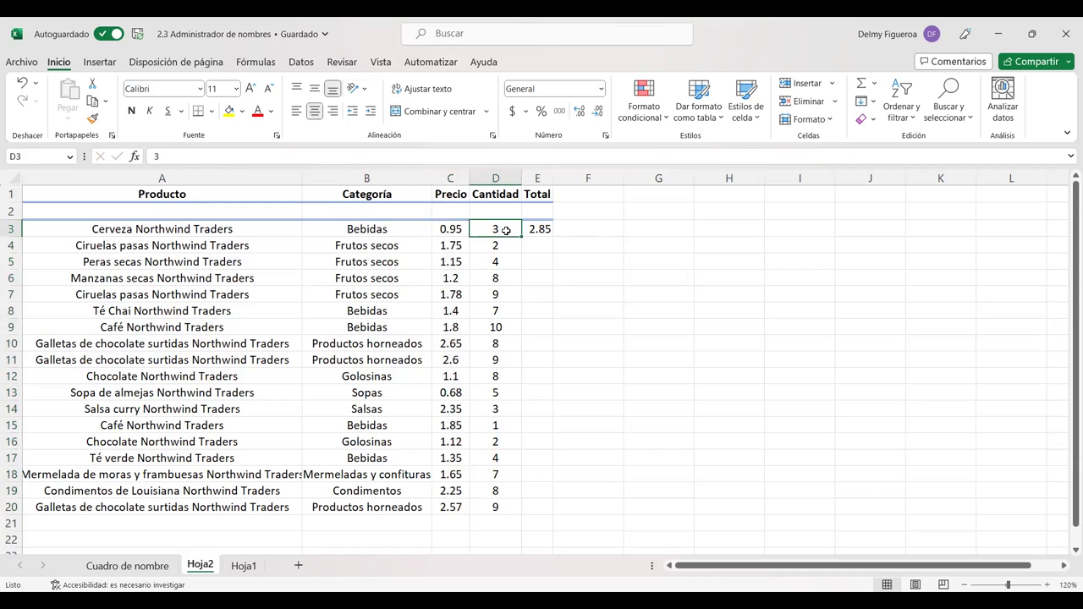
Use Definir nombre to create Cantidad for D3:D20, scoped to Hoja2.
{"action": "left_click", "coordinate": [262, 64]}
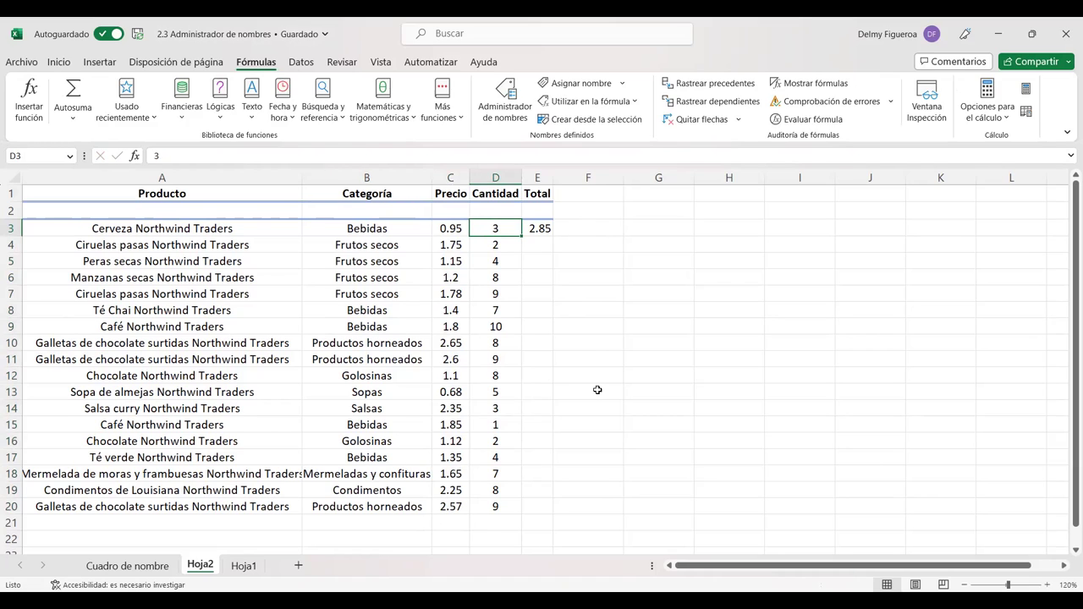
{"action": "left_click", "coordinate": [624, 85]}
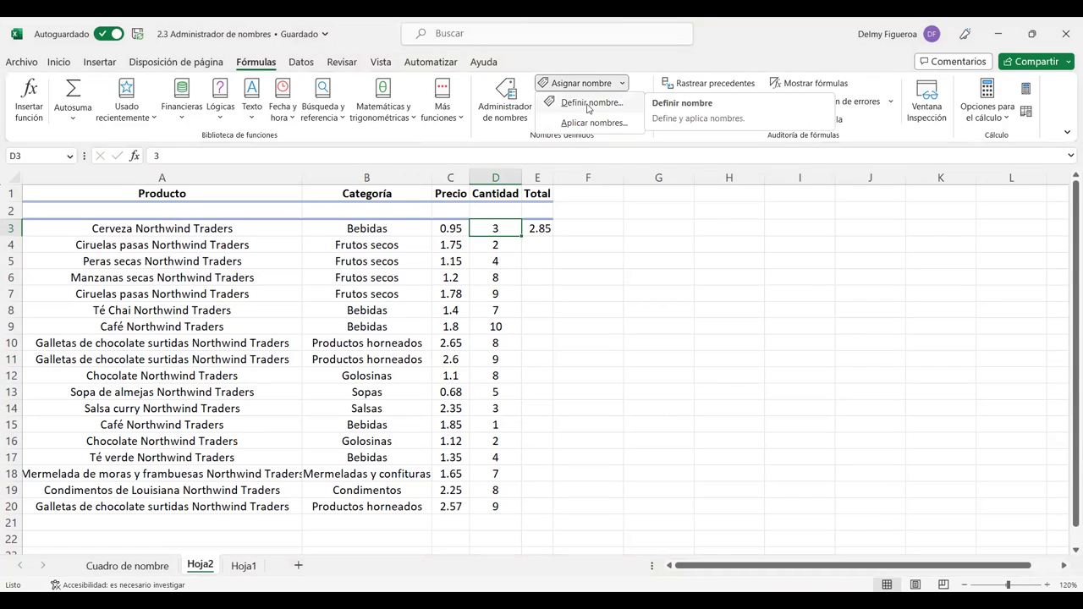
{"action": "left_click", "coordinate": [590, 102]}
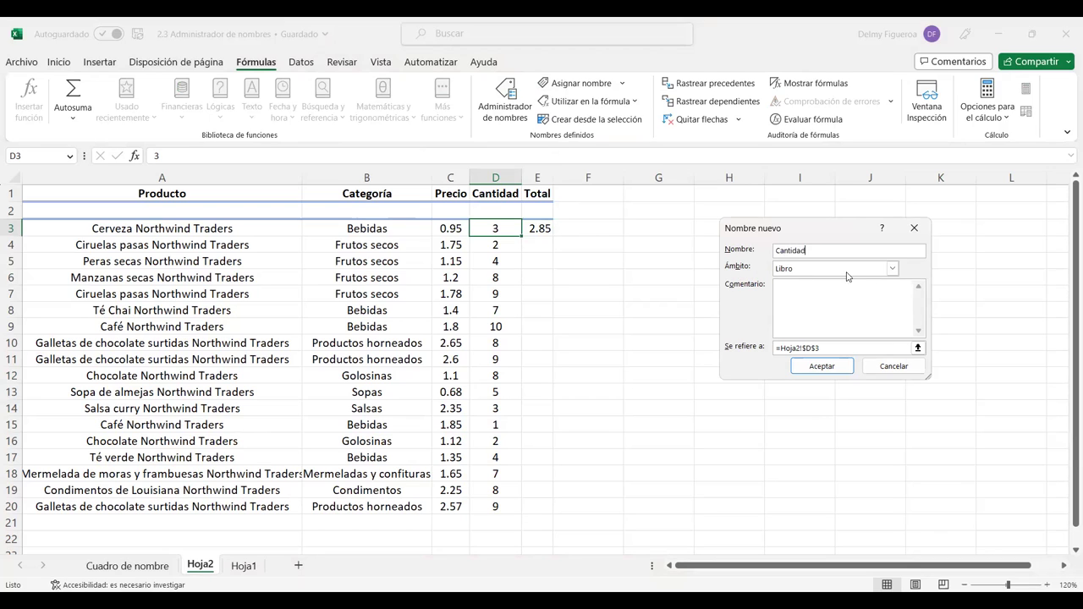
{"action": "left_click", "coordinate": [893, 269]}
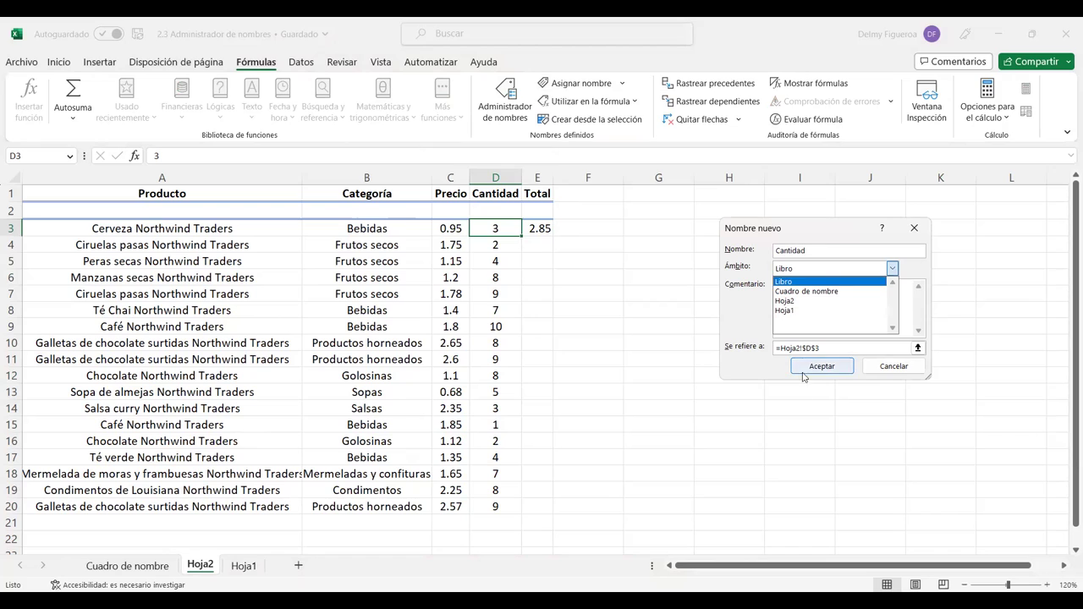
{"action": "left_click", "coordinate": [794, 301]}
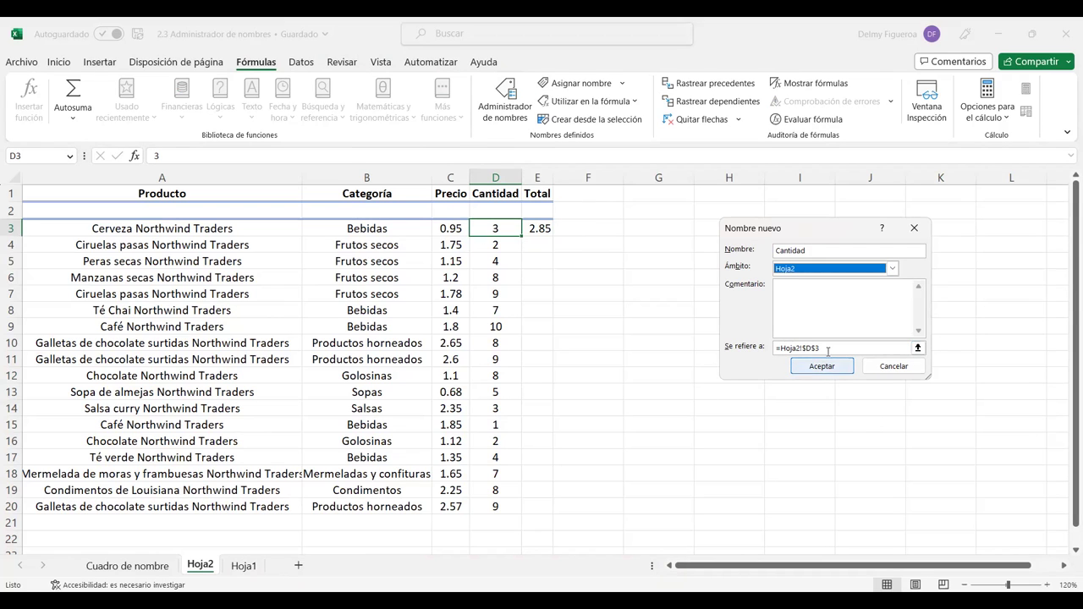
{"action": "left_click_drag", "start_coordinate": [818, 348], "coordinate": [762, 349]}
{"action": "key", "text": "BackSpace"}
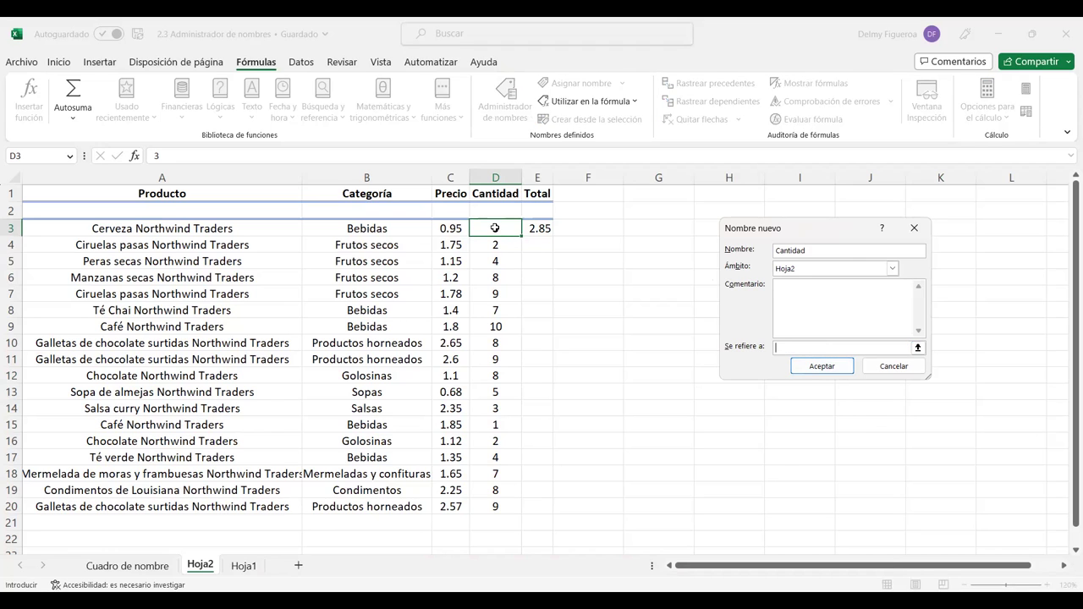
{"action": "left_click", "coordinate": [496, 229]}
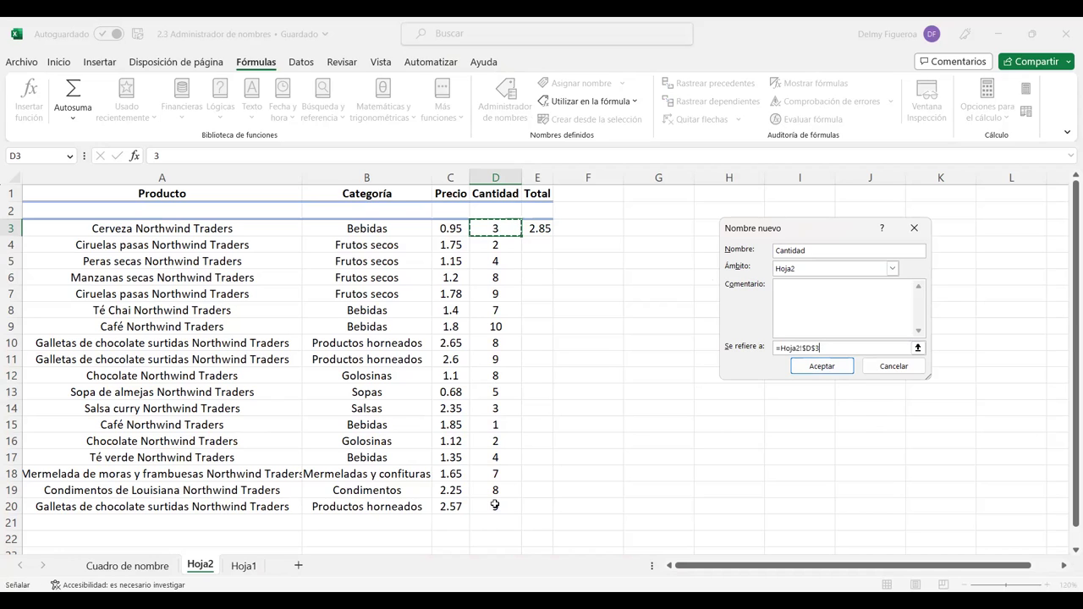
{"action": "key", "text": "ctrl+shift+Down"}
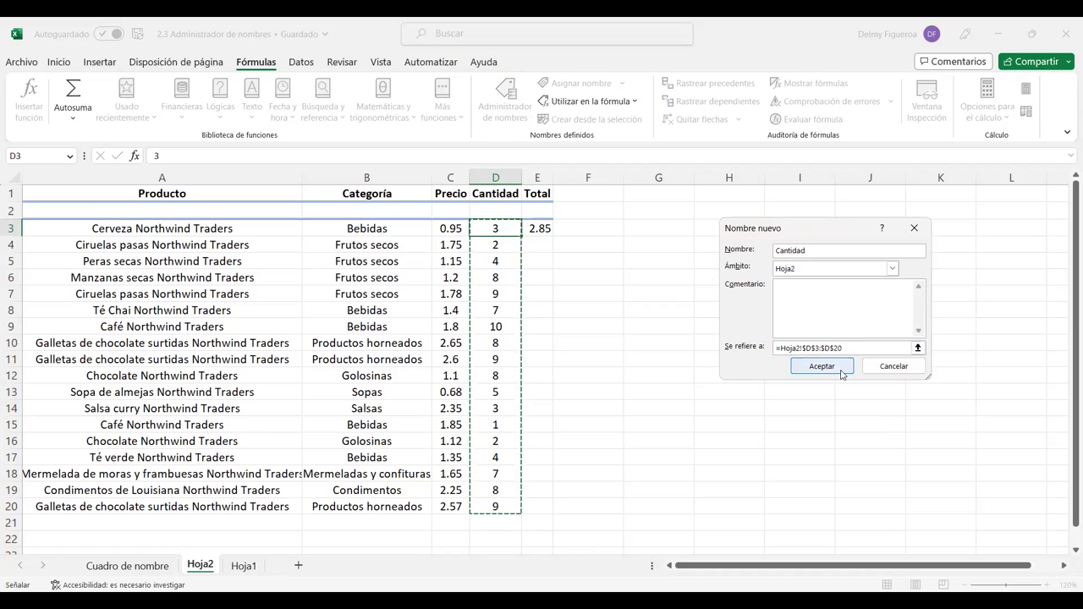
{"action": "left_click", "coordinate": [821, 366]}
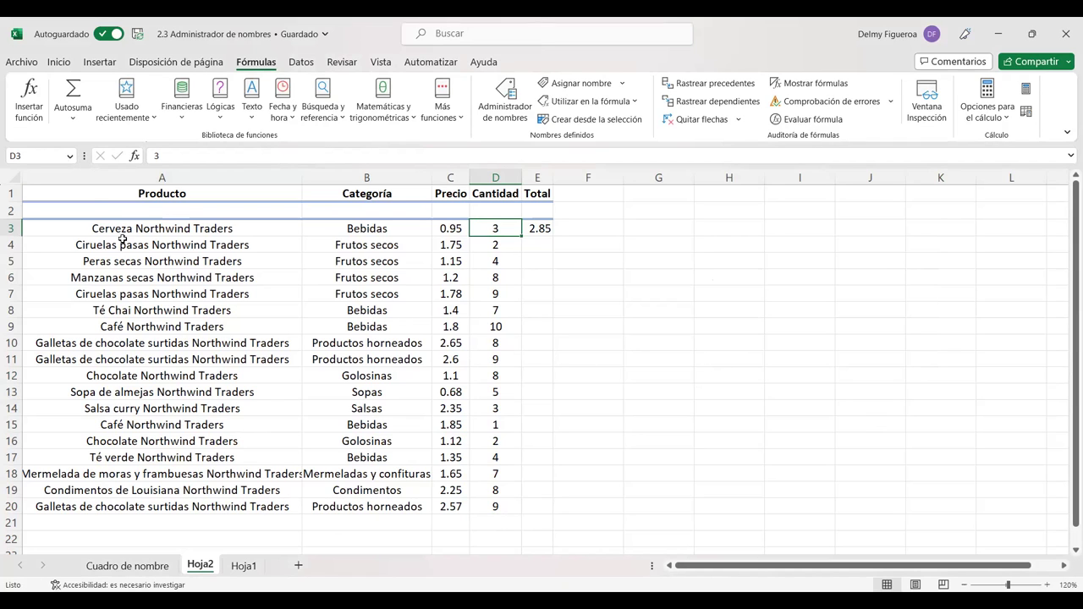
Jump to the AFP, ISSS and Precio named ranges from the Name Box list.
{"action": "left_click", "coordinate": [72, 157]}
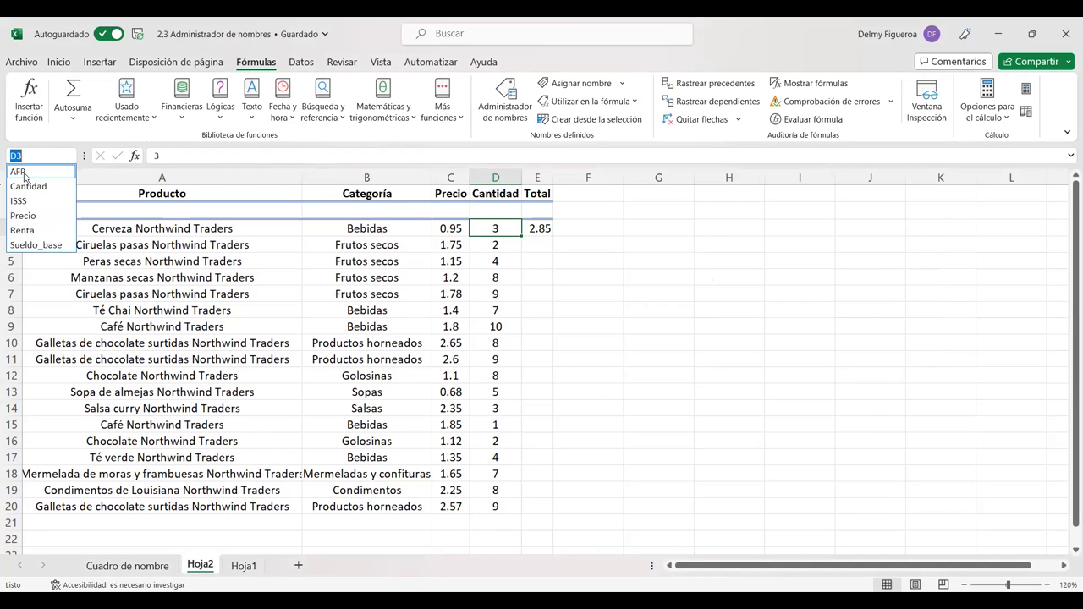
{"action": "left_click", "coordinate": [22, 174]}
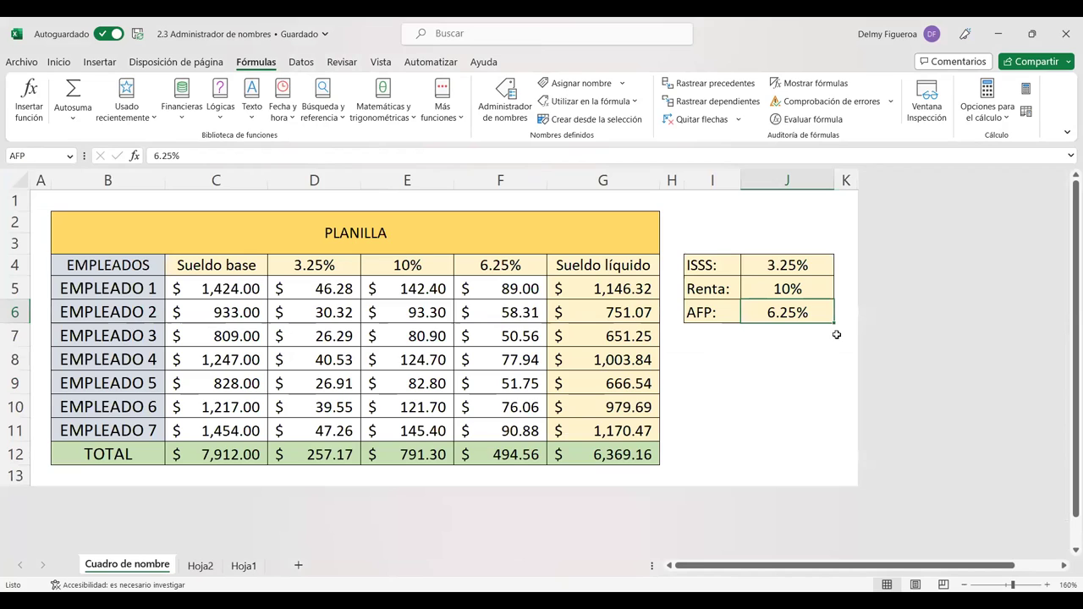
{"action": "left_click", "coordinate": [71, 158]}
{"action": "left_click", "coordinate": [37, 188]}
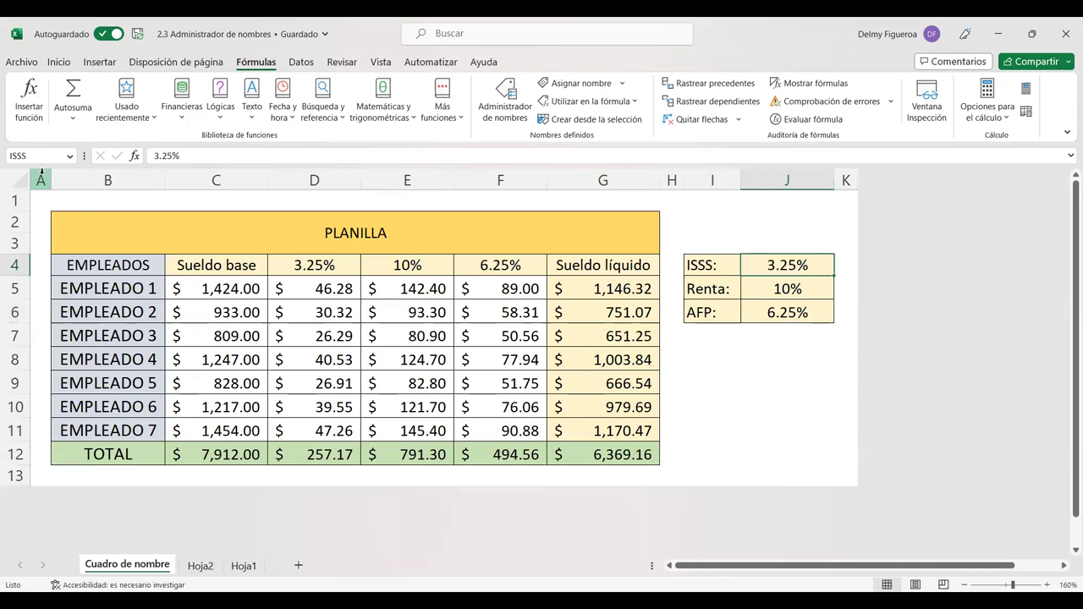
{"action": "left_click", "coordinate": [71, 159]}
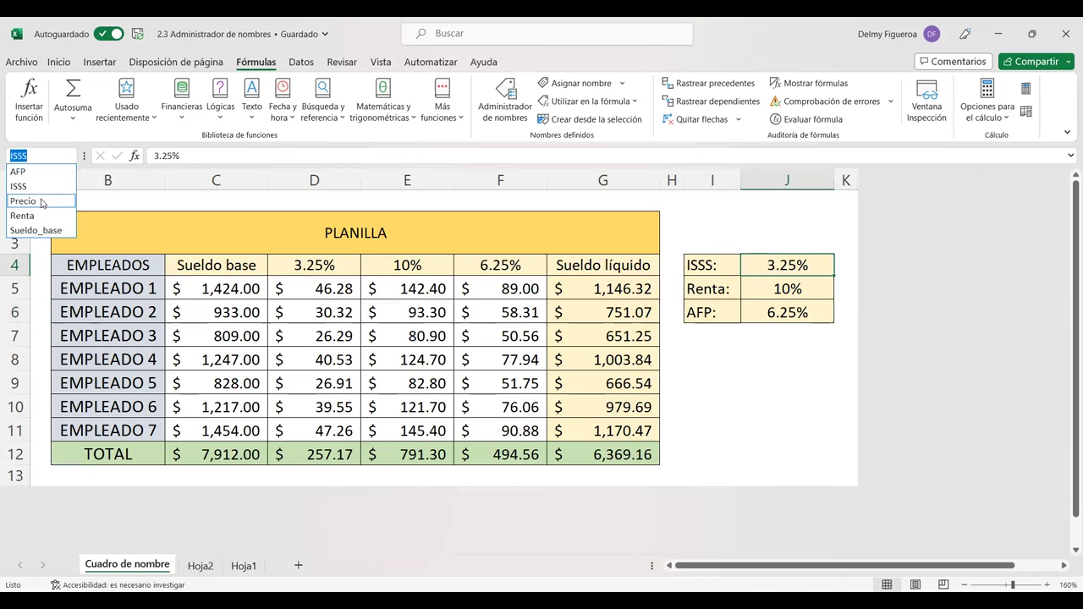
{"action": "left_click", "coordinate": [40, 199]}
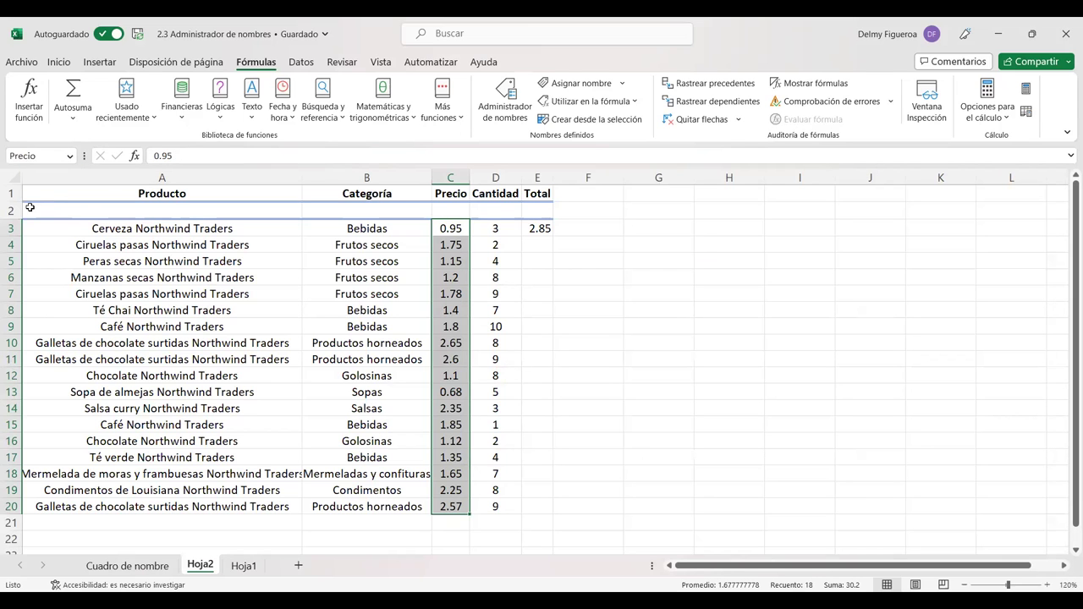
Jump to the Renta and Sueldo_base ranges, then open the Name Manager.
{"action": "left_click", "coordinate": [71, 158]}
{"action": "left_click", "coordinate": [23, 230]}
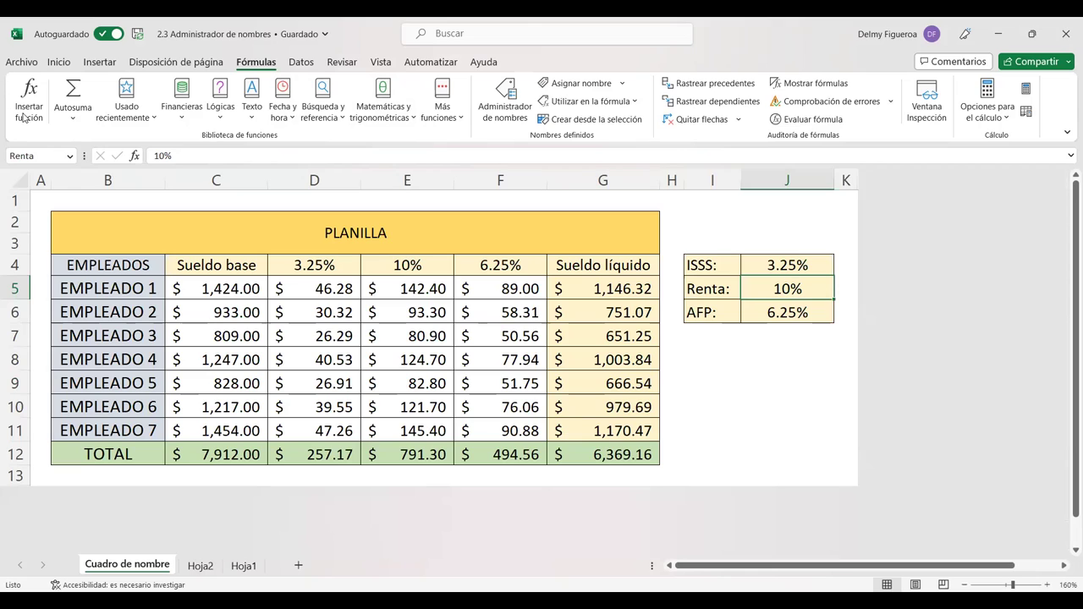
{"action": "left_click", "coordinate": [70, 158]}
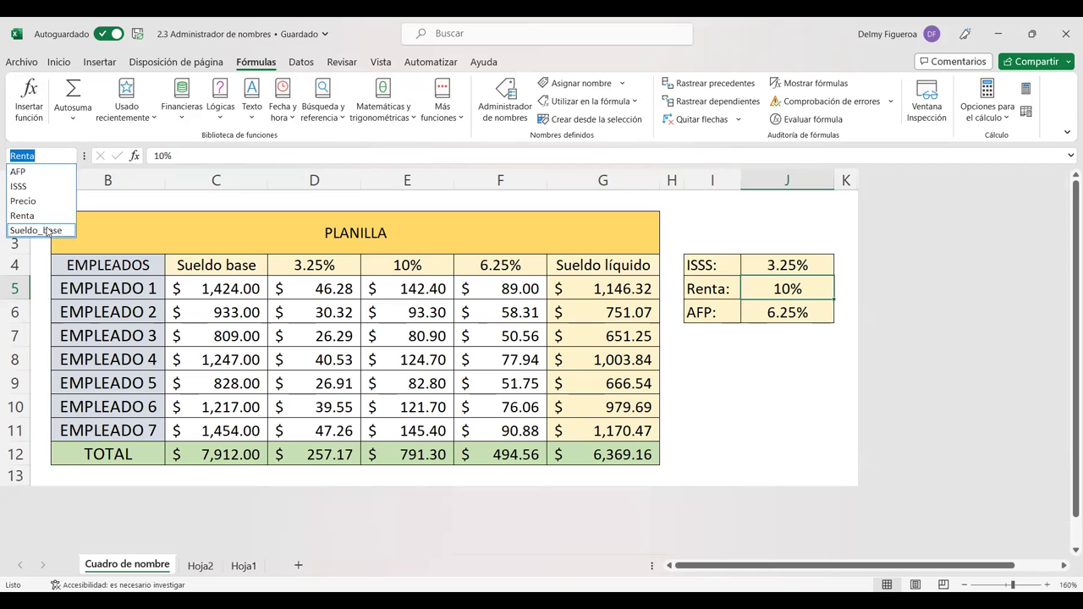
{"action": "left_click", "coordinate": [48, 230]}
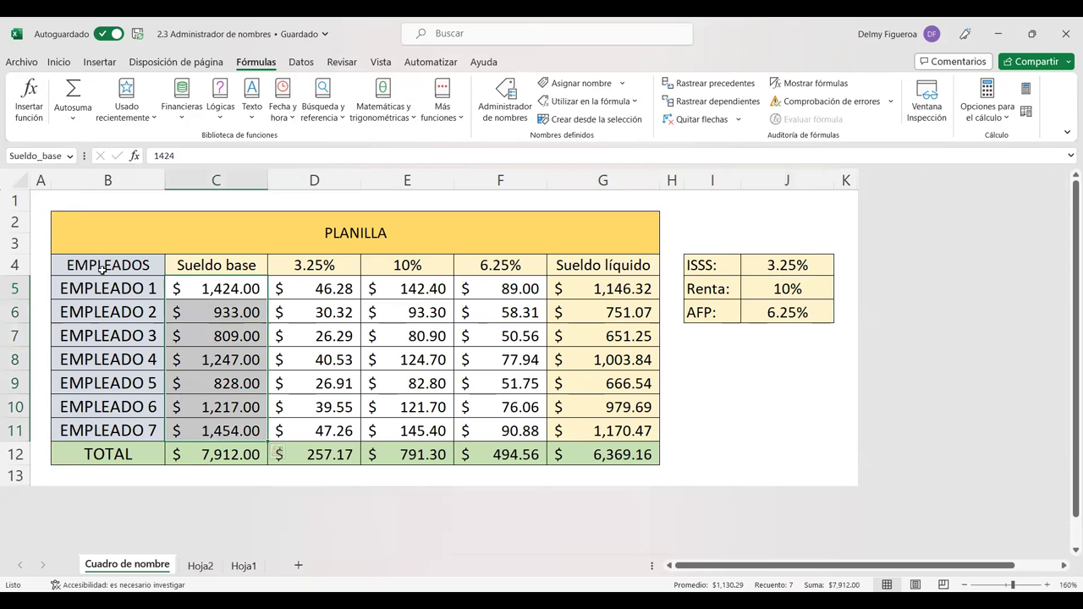
{"action": "left_click", "coordinate": [70, 157]}
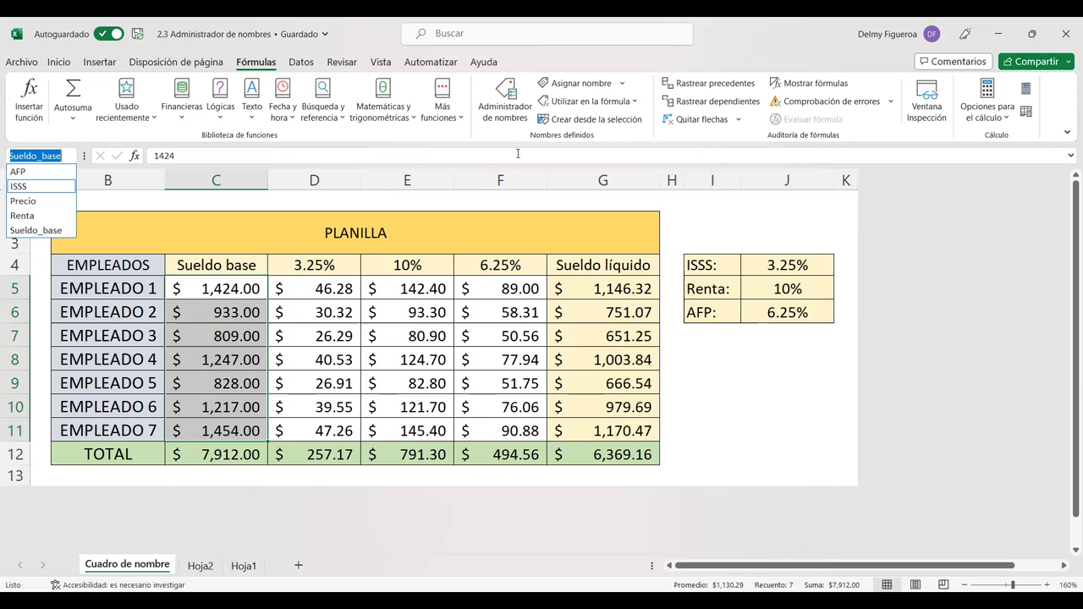
{"action": "left_click", "coordinate": [713, 359]}
Review what Cantidad and the other defined names refer to in the Name Manager, then close it.
{"action": "left_click", "coordinate": [506, 97]}
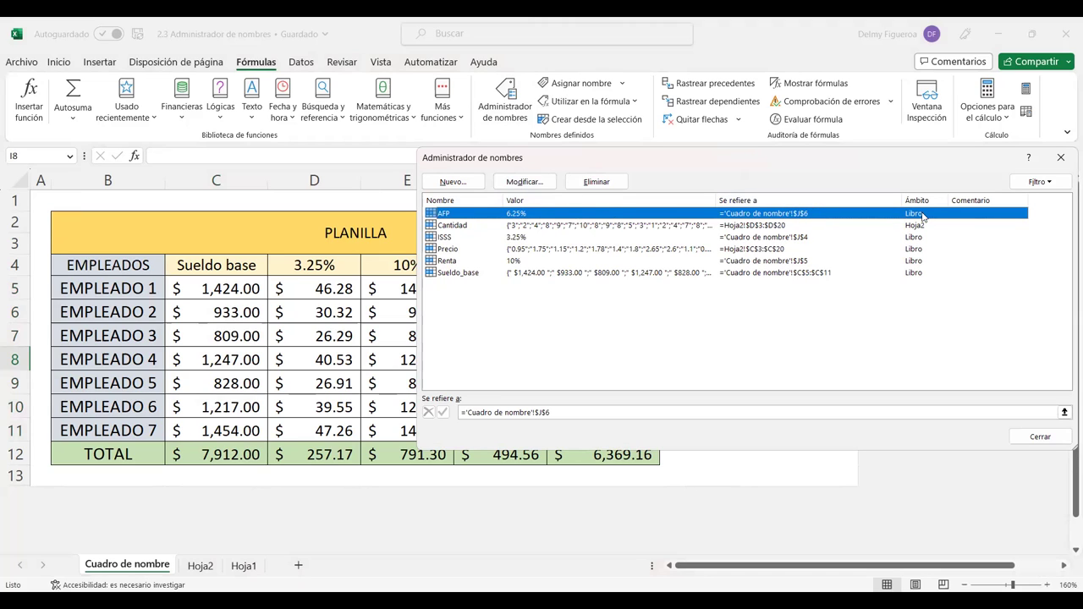
{"action": "left_click", "coordinate": [470, 227]}
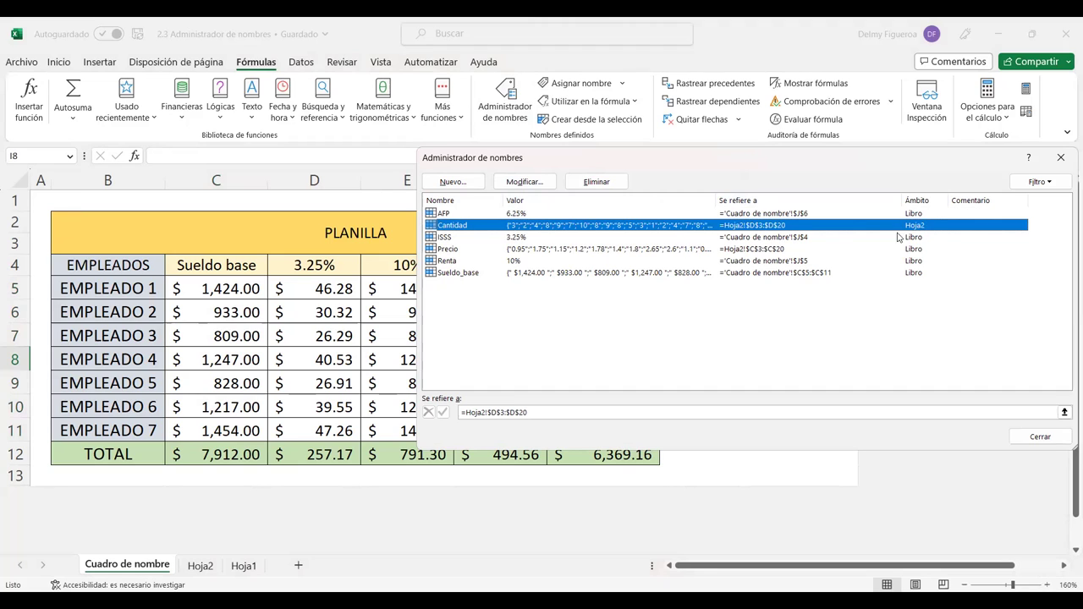
{"action": "left_click", "coordinate": [447, 237]}
{"action": "left_click", "coordinate": [452, 249]}
{"action": "left_click", "coordinate": [455, 260]}
{"action": "left_click", "coordinate": [462, 288]}
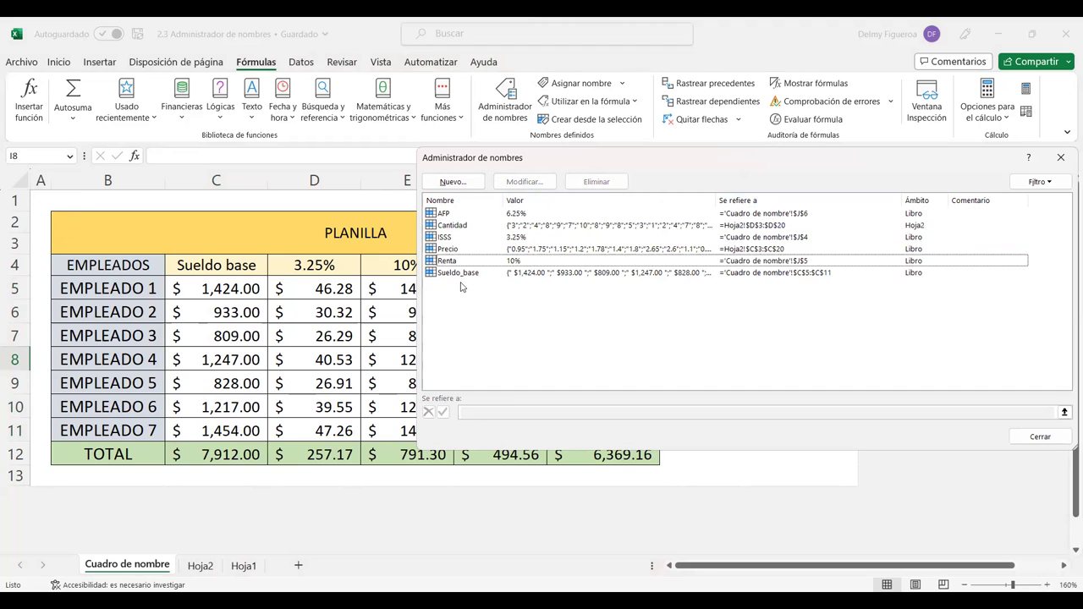
{"action": "left_click", "coordinate": [1063, 159]}
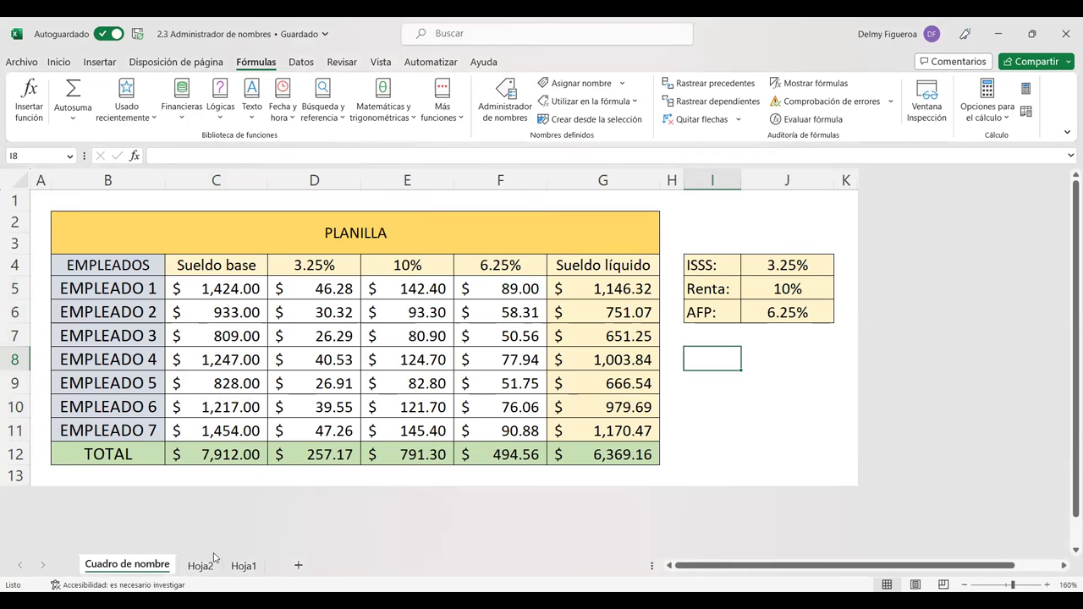
On Hoja2, type =afp in G3 to see the name suggested, then cancel it.
{"action": "left_click", "coordinate": [245, 567]}
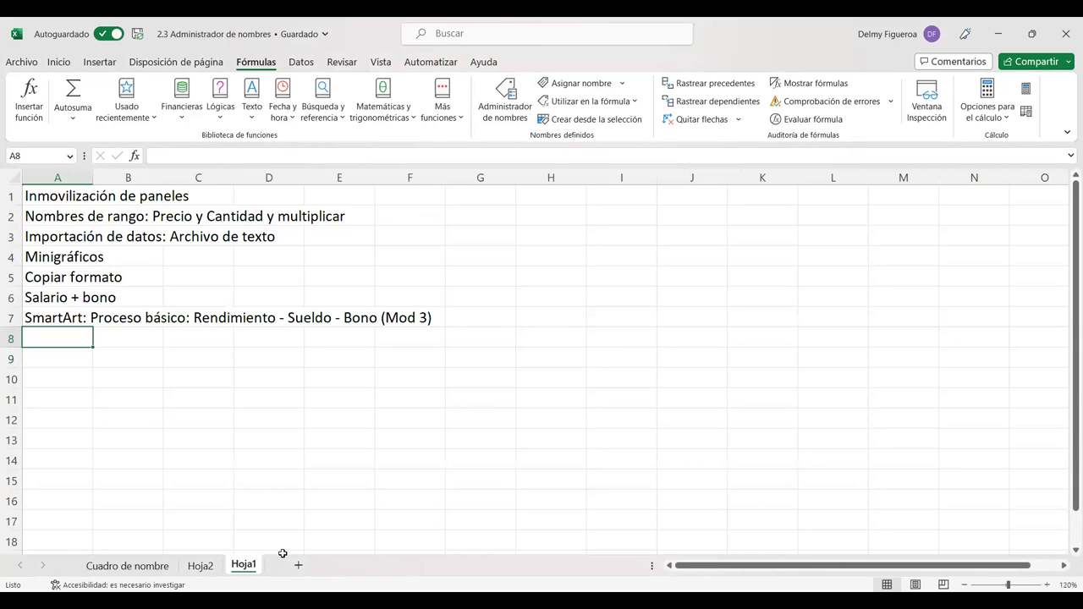
{"action": "left_click", "coordinate": [198, 567]}
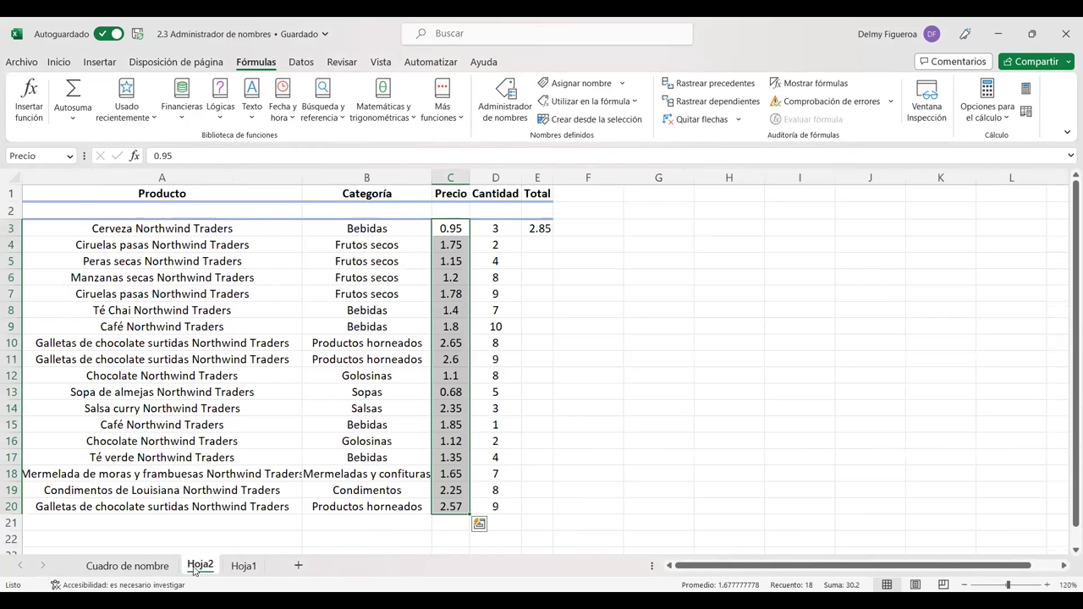
{"action": "left_click", "coordinate": [684, 234]}
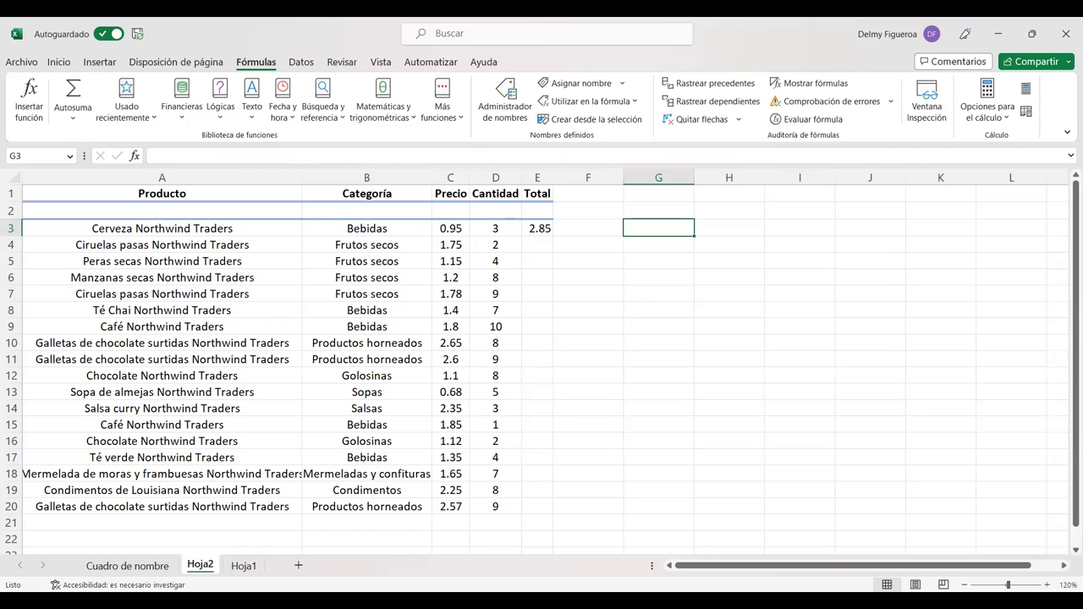
{"action": "type", "text": "="}
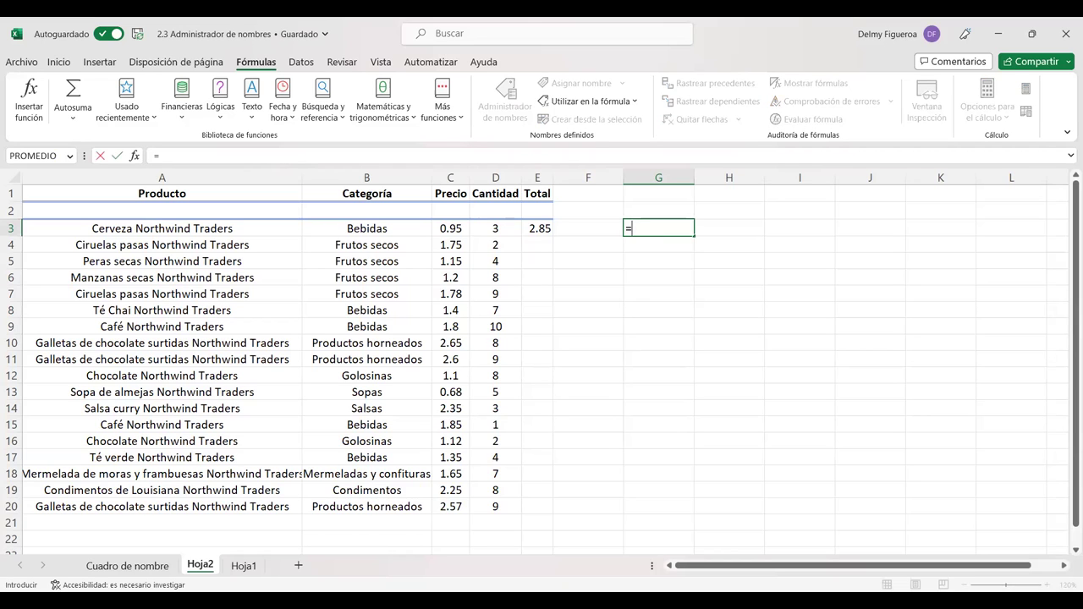
{"action": "type", "text": "afp"}
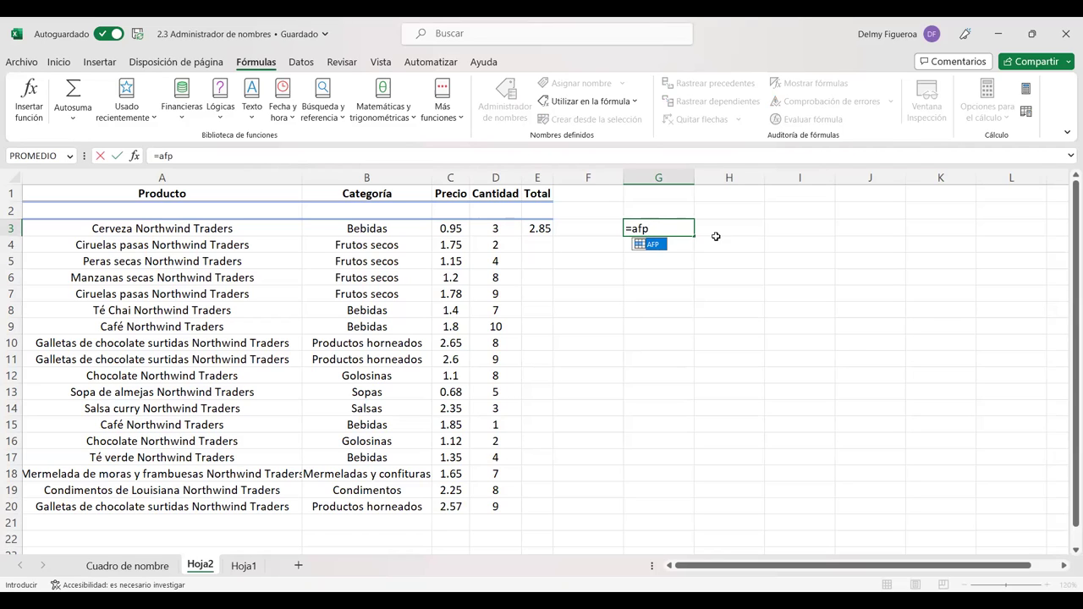
{"action": "key", "text": "Escape"}
{"action": "key", "text": "Escape"}
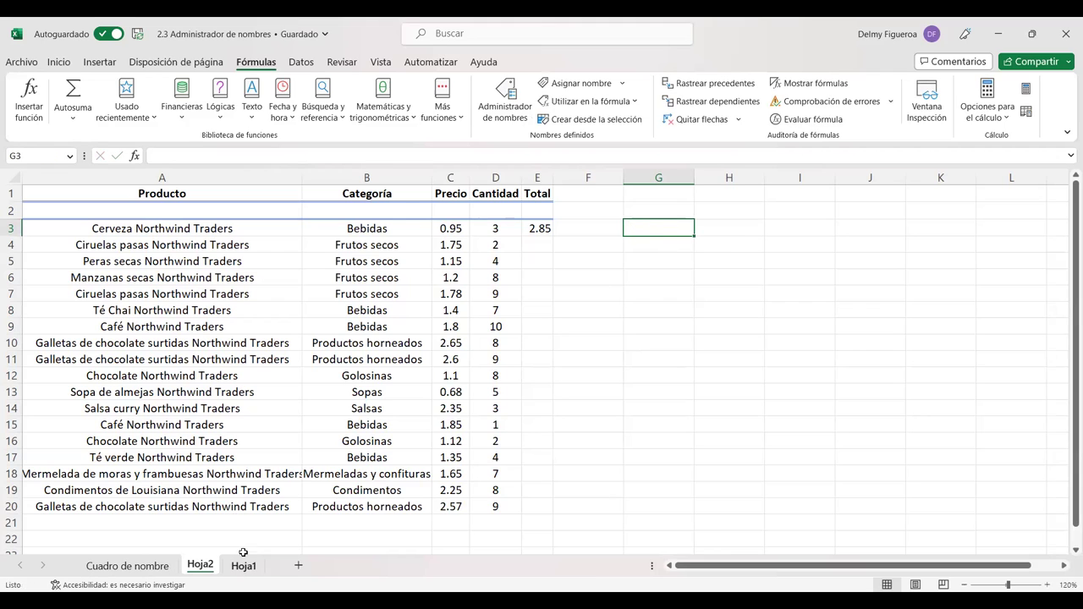
{"action": "left_click", "coordinate": [136, 571]}
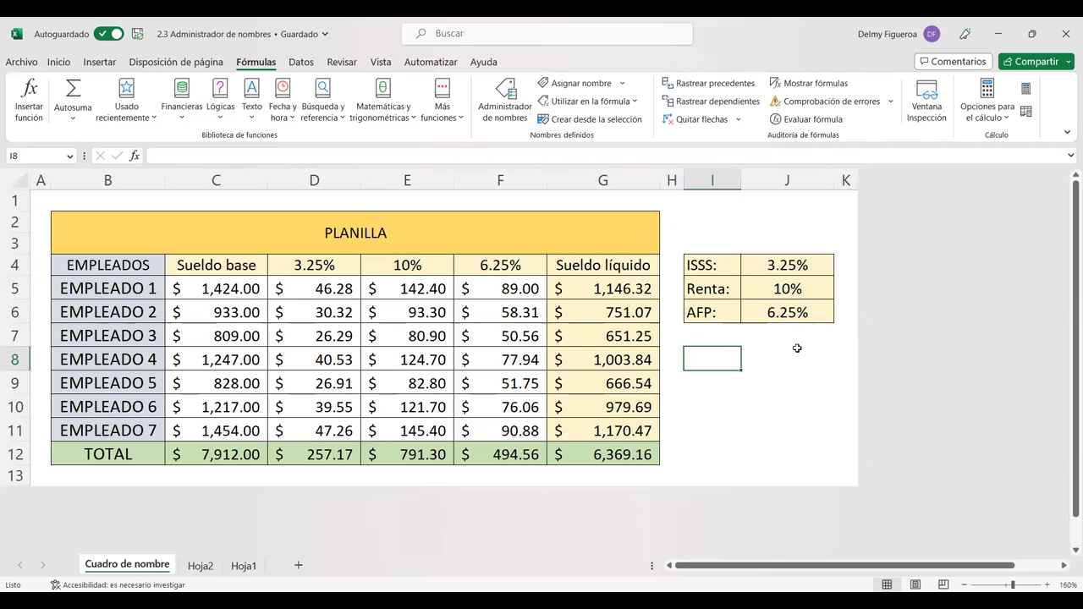
{"action": "type", "text": "="}
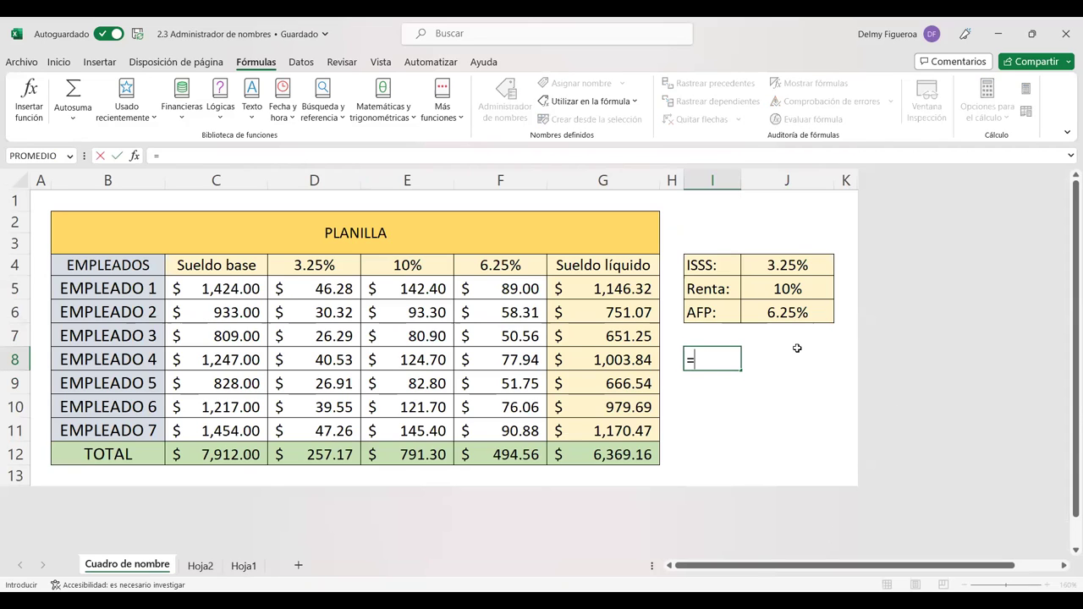
{"action": "type", "text": "can"}
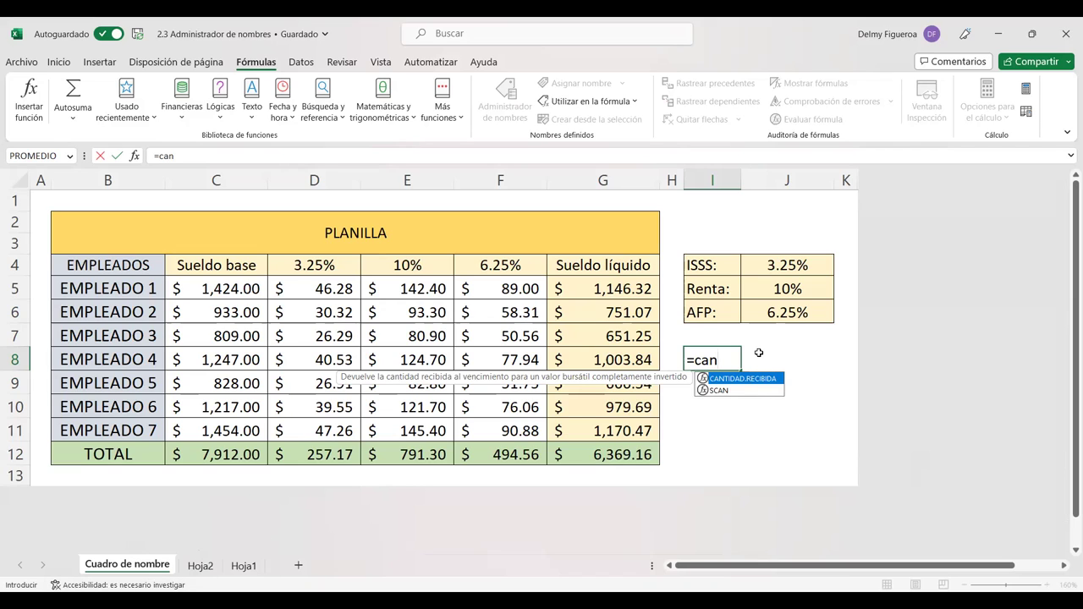
{"action": "key", "text": "Return"}
{"action": "key", "text": "ctrl+Page_Down"}
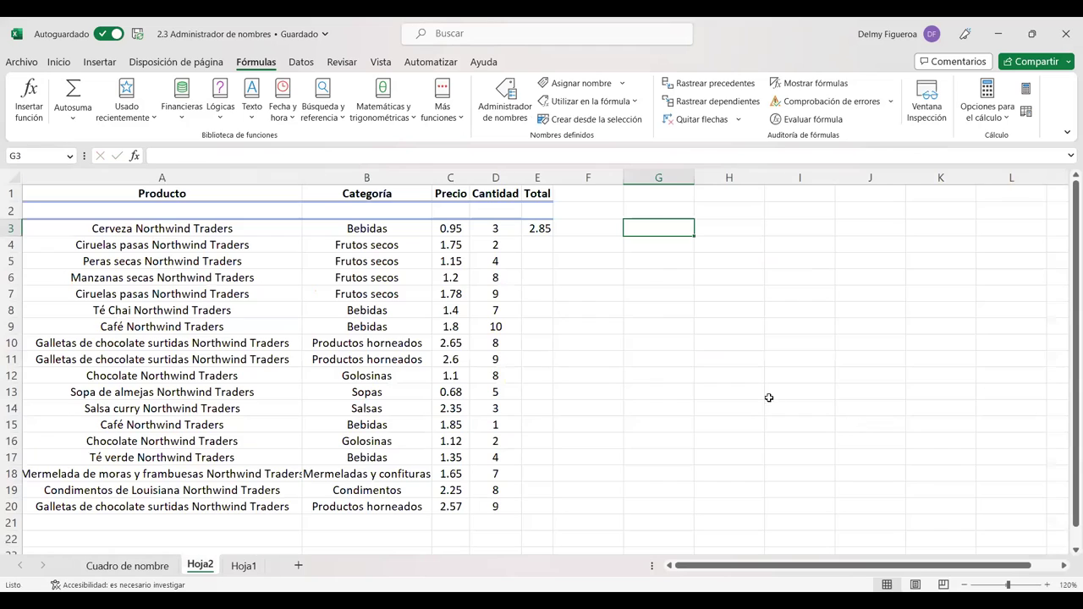
{"action": "type", "text": "="}
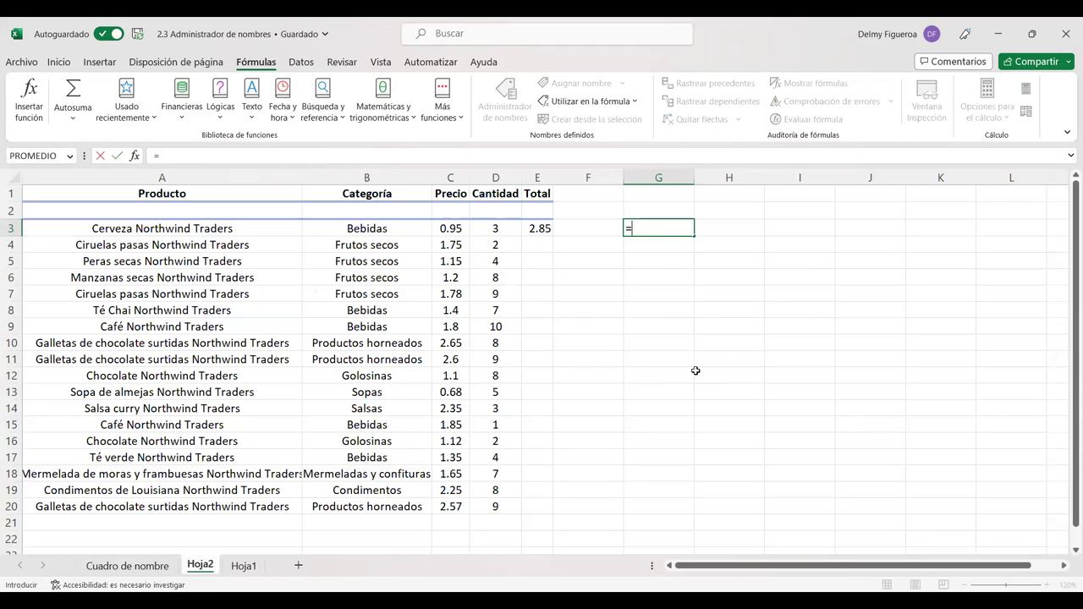
{"action": "type", "text": "can"}
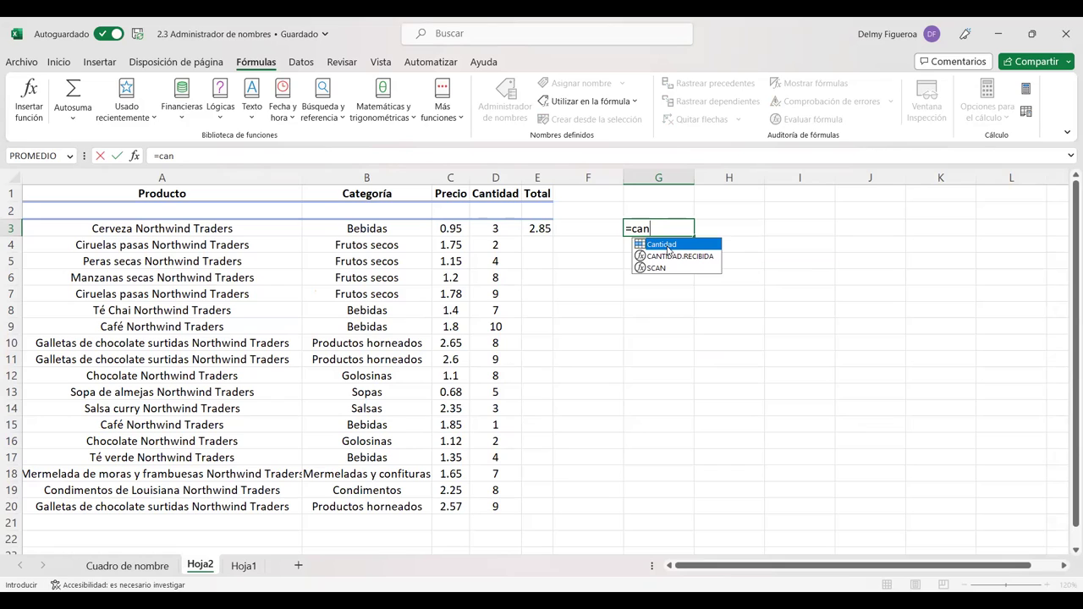
{"action": "key", "text": "Escape"}
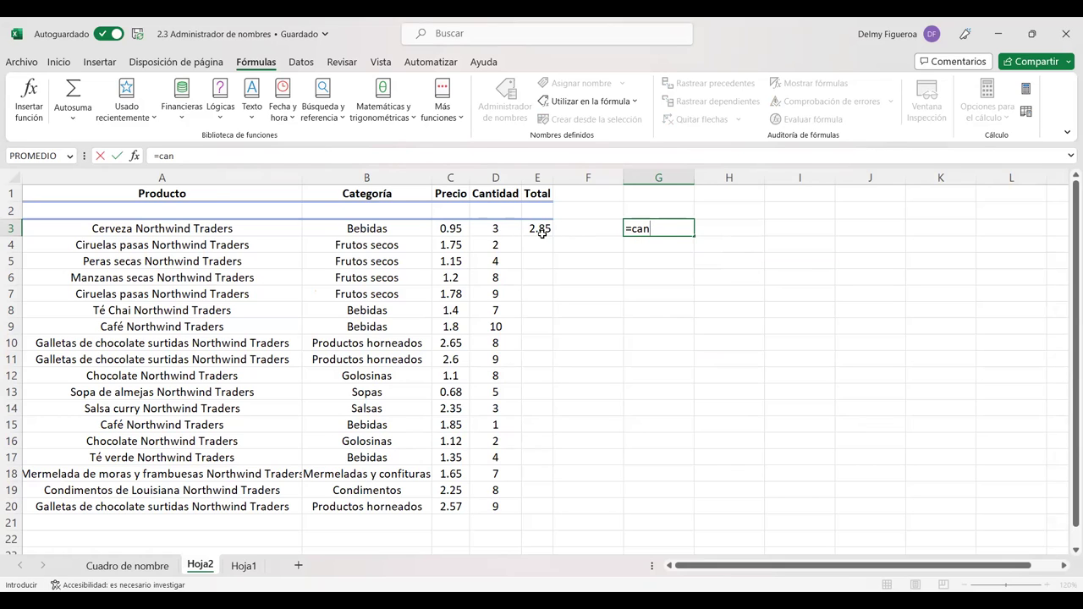
{"action": "key", "text": "Escape"}
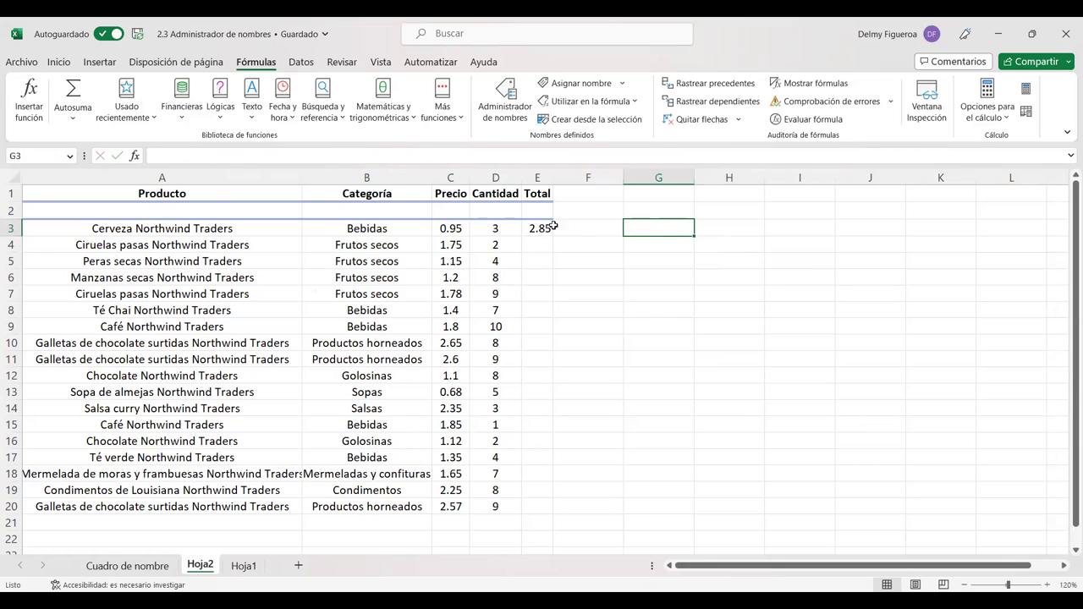
{"action": "left_click", "coordinate": [538, 230]}
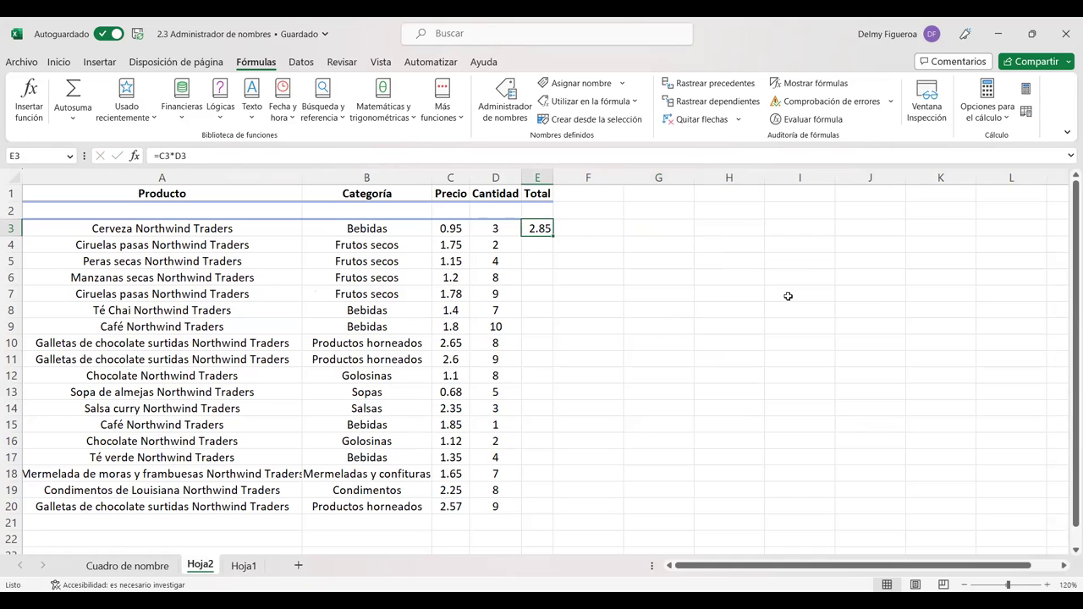
Enter =Precio*Cantidad in E3 via name autocomplete so it fills Total E3:E20.
{"action": "type", "text": "="}
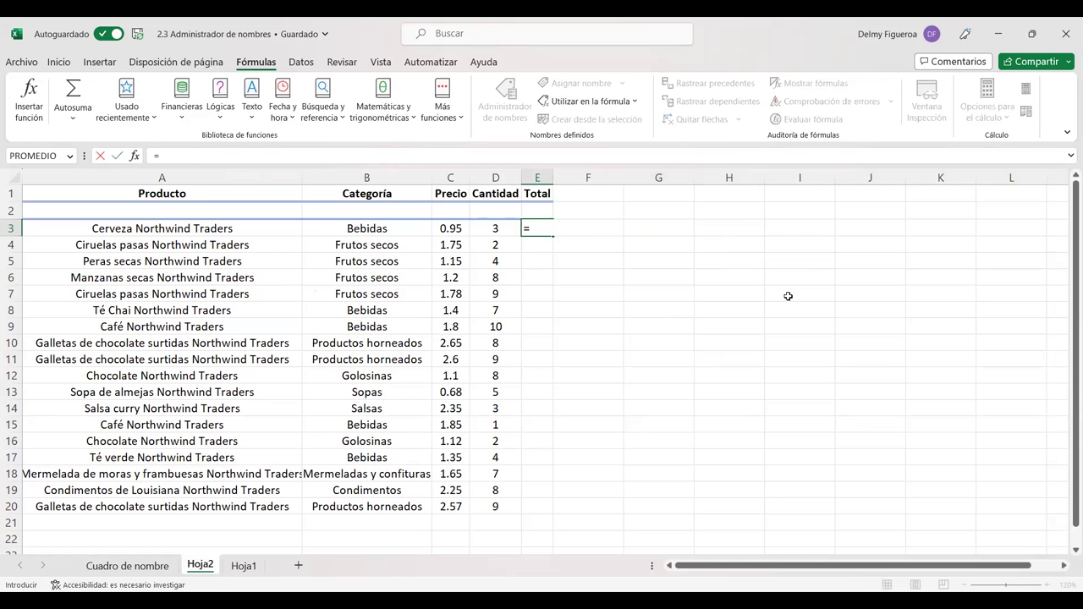
{"action": "type", "text": "Pre"}
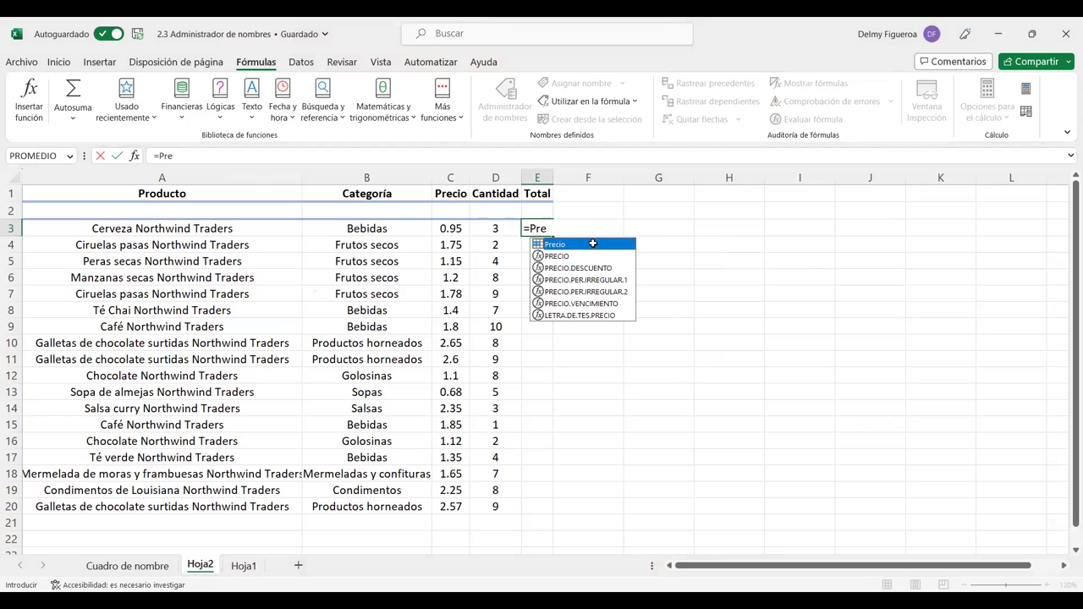
{"action": "double_click", "coordinate": [592, 243]}
{"action": "type", "text": "*"}
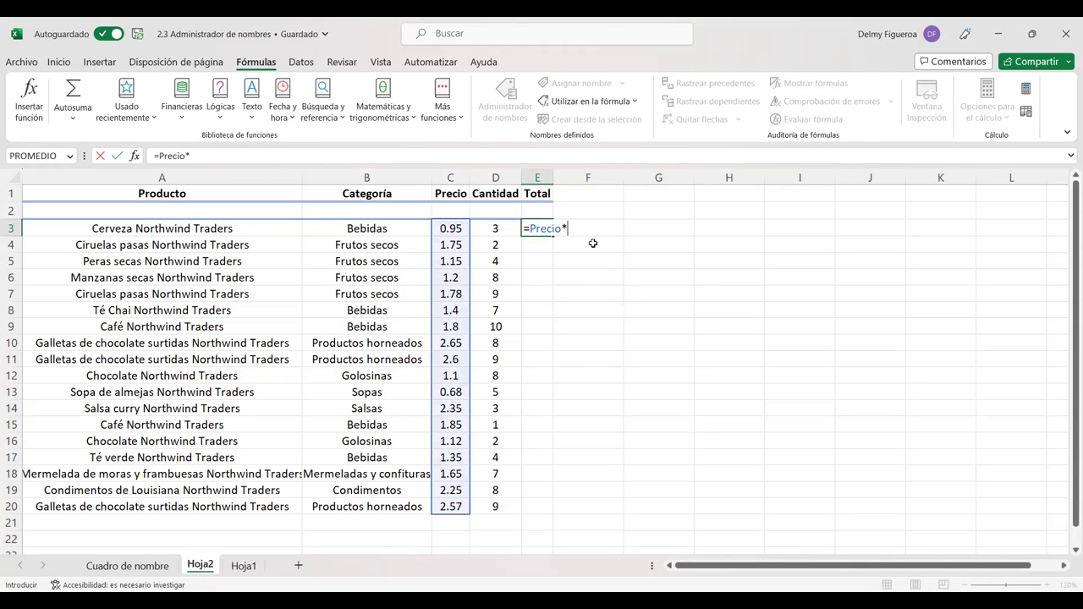
{"action": "type", "text": "Can"}
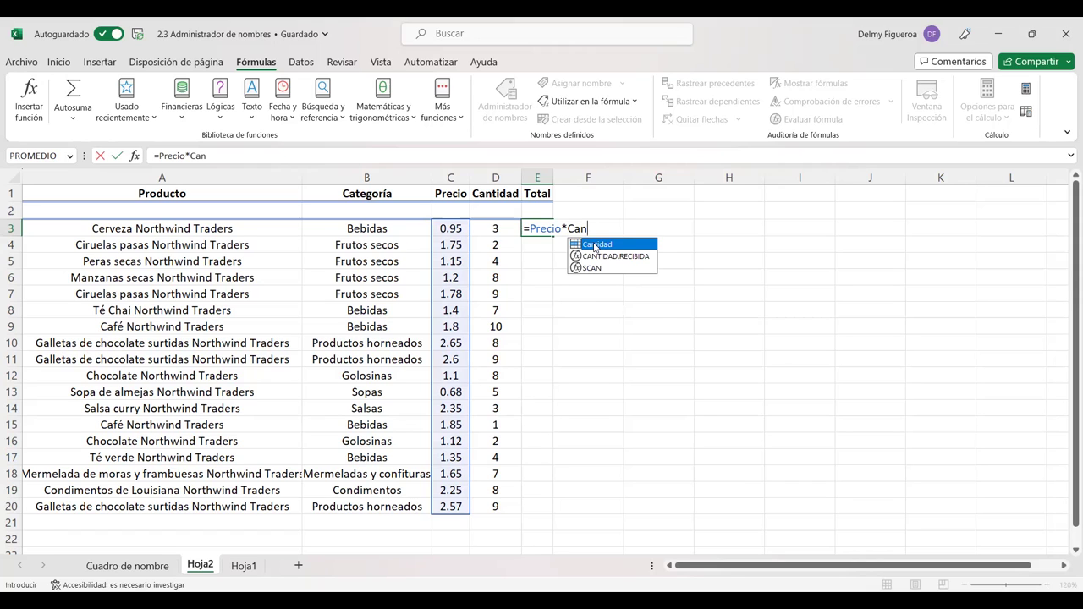
{"action": "double_click", "coordinate": [594, 244]}
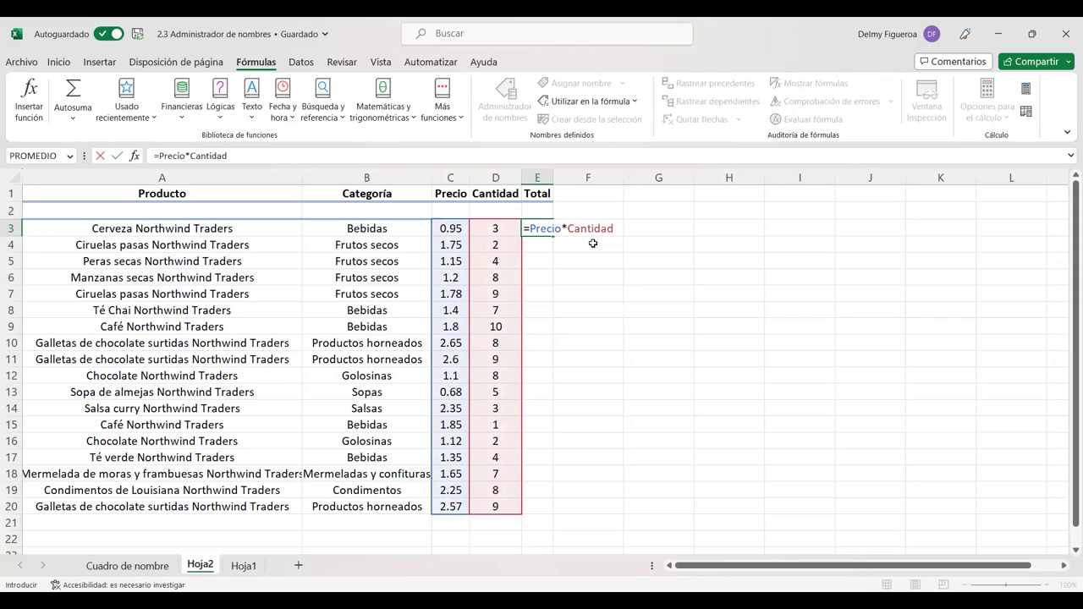
{"action": "key", "text": "Return"}
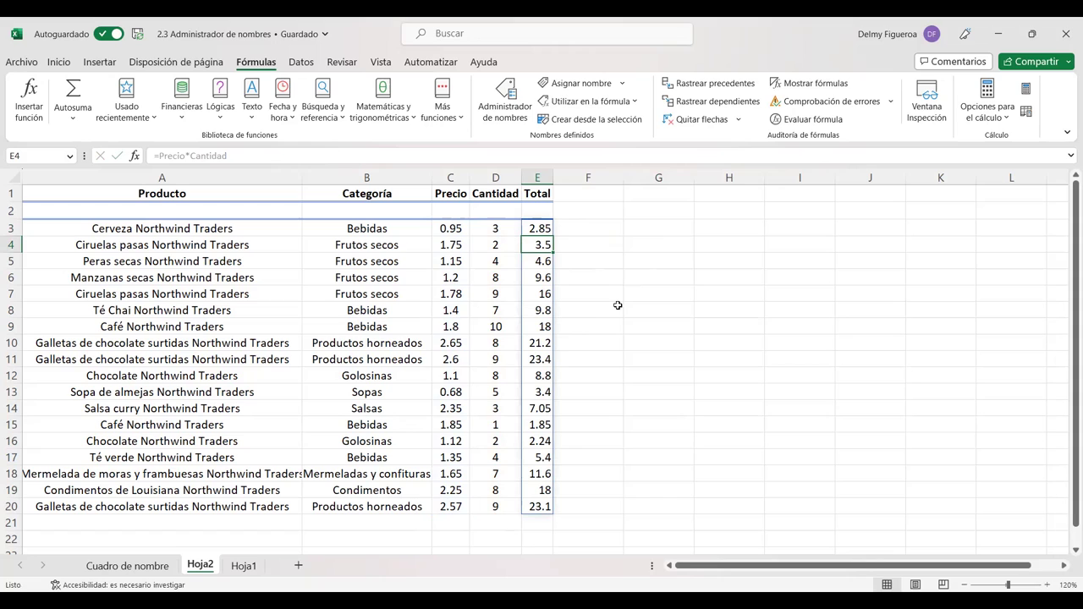
Copy the employee table and paste it at A1 of a new sheet Hoja3.
{"action": "key", "text": "Down"}
{"action": "key", "text": "Down"}
{"action": "key", "text": "Down"}
{"action": "key", "text": "Down"}
{"action": "key", "text": "Down"}
{"action": "key", "text": "Down"}
{"action": "key", "text": "Down"}
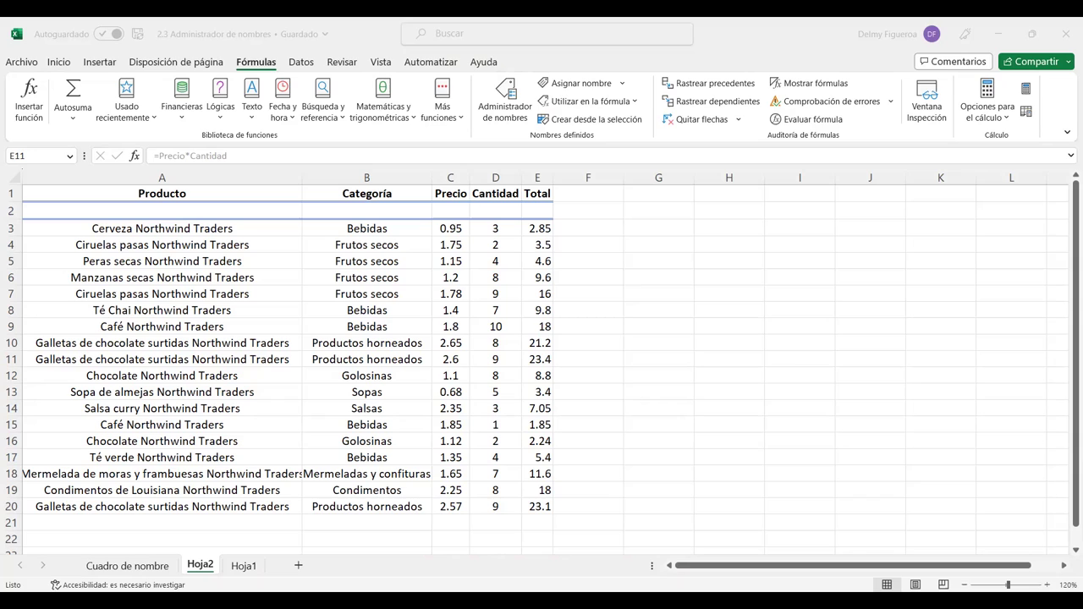
{"action": "key", "text": "ctrl+c"}
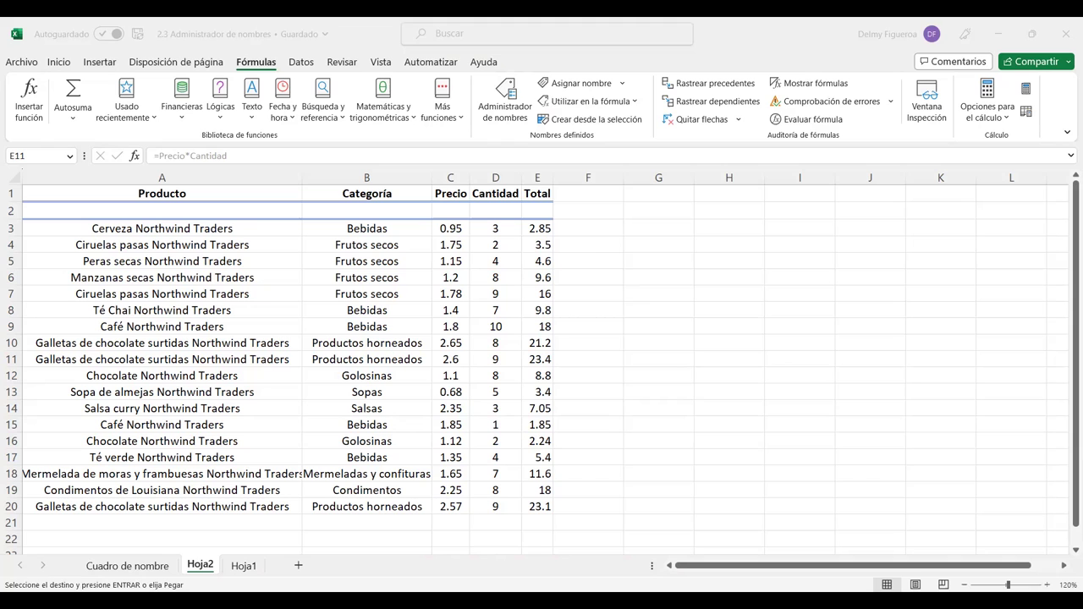
{"action": "left_click", "coordinate": [298, 565]}
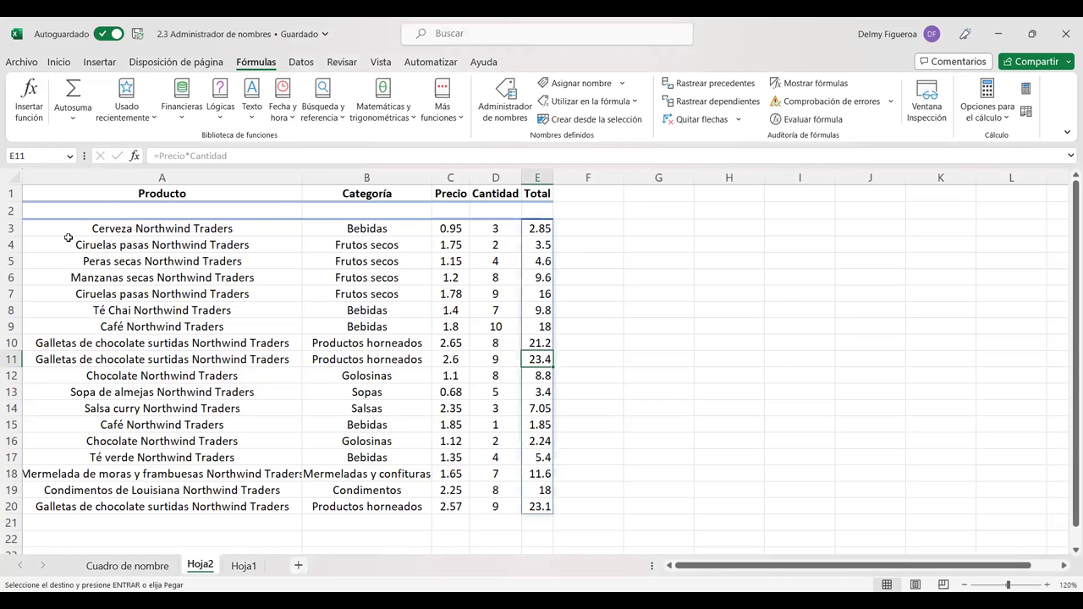
{"action": "key", "text": "ctrl+v"}
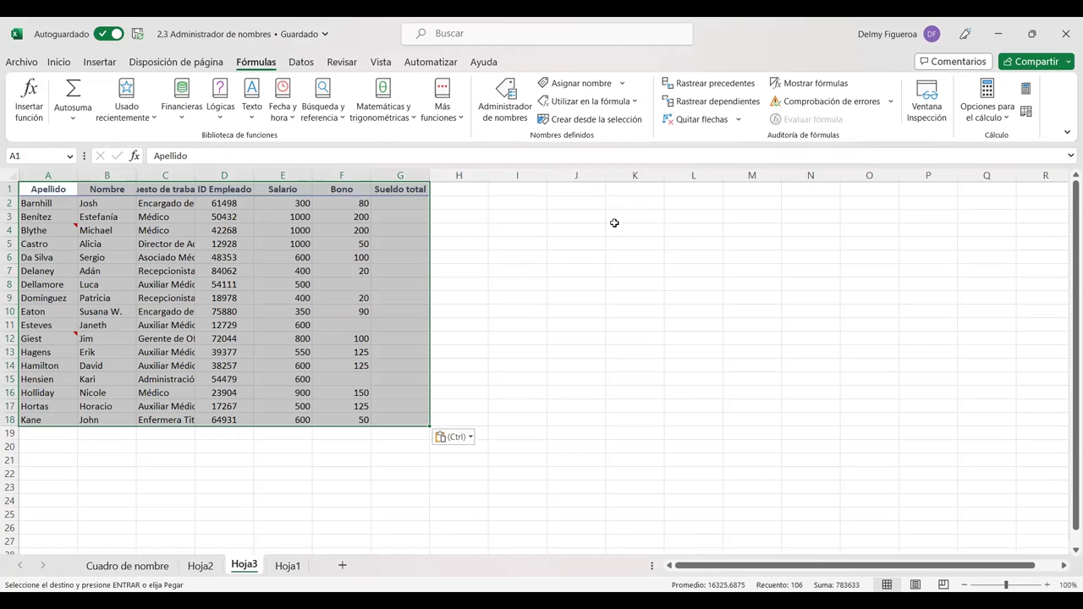
Autofit all employee table columns, zoom to 120%, and check the Name Box list.
{"action": "left_click", "coordinate": [61, 64]}
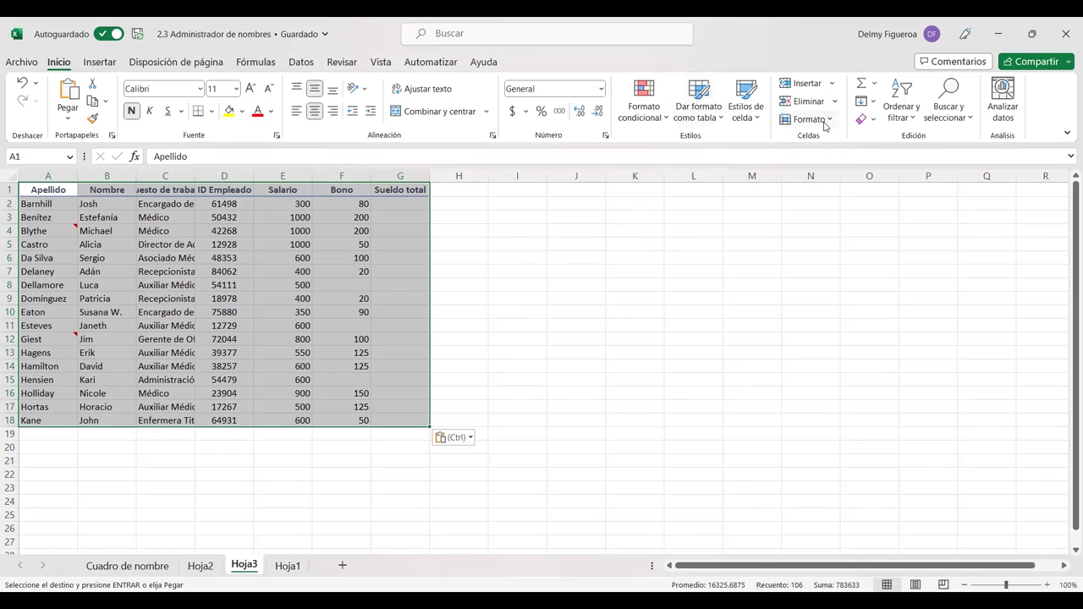
{"action": "left_click", "coordinate": [824, 124]}
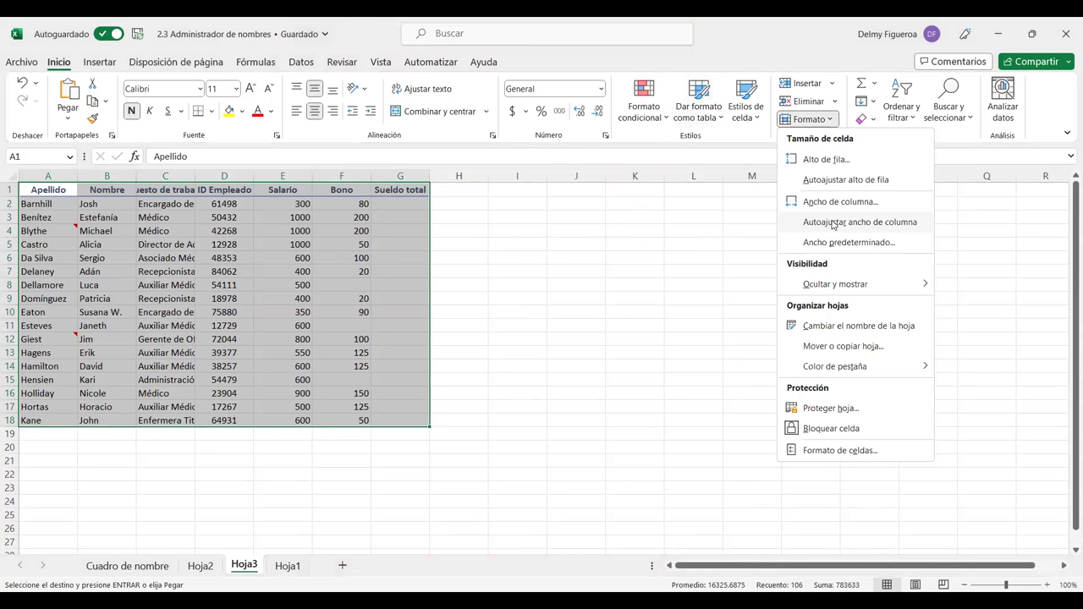
{"action": "left_click", "coordinate": [833, 223]}
{"action": "left_click", "coordinate": [1047, 584]}
{"action": "left_click", "coordinate": [1047, 584]}
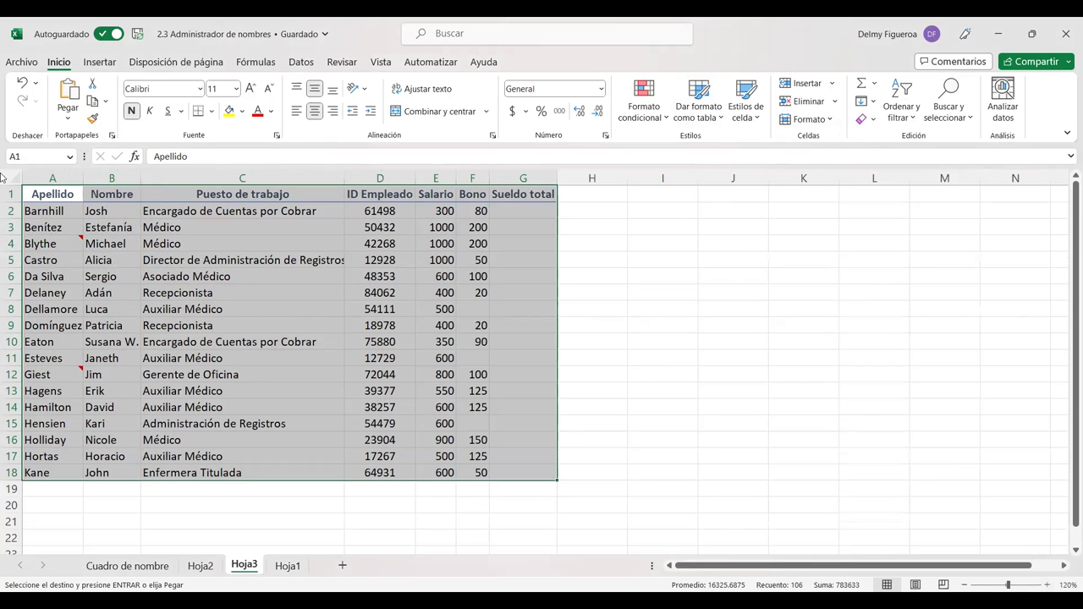
{"action": "left_click", "coordinate": [71, 158]}
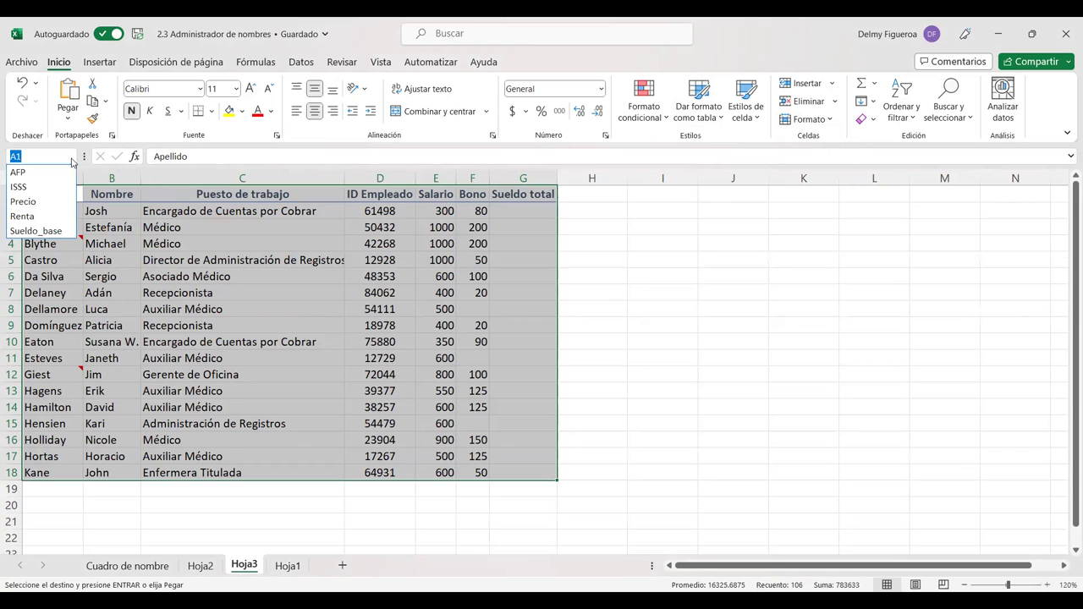
{"action": "left_click", "coordinate": [534, 209]}
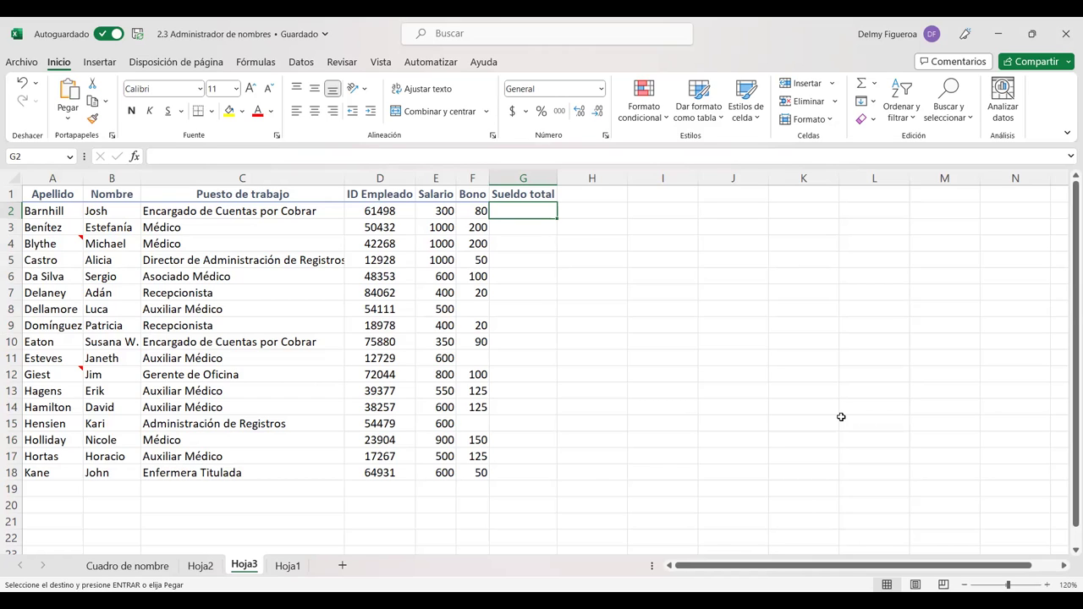
{"action": "left_click", "coordinate": [245, 65]}
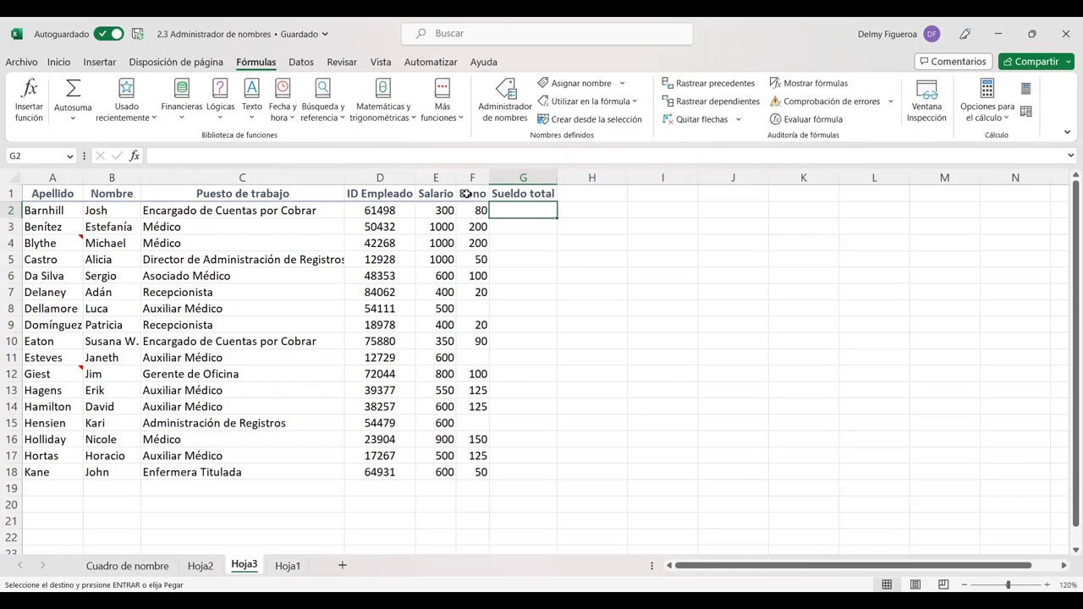
{"action": "left_click", "coordinate": [519, 112]}
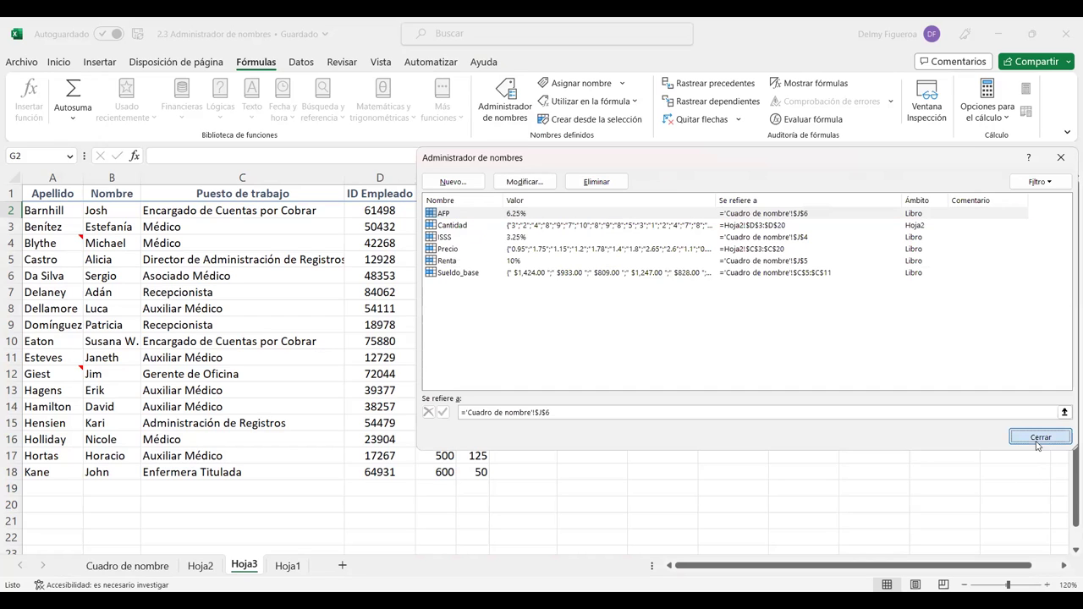
{"action": "key", "text": "Escape"}
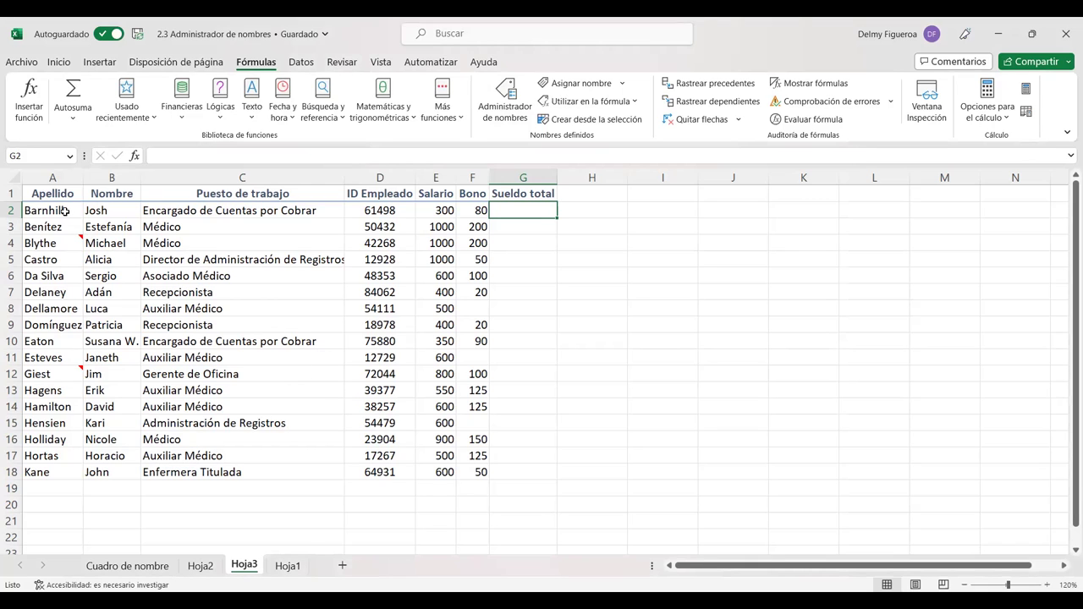
{"action": "left_click_drag", "start_coordinate": [66, 210], "coordinate": [54, 473]}
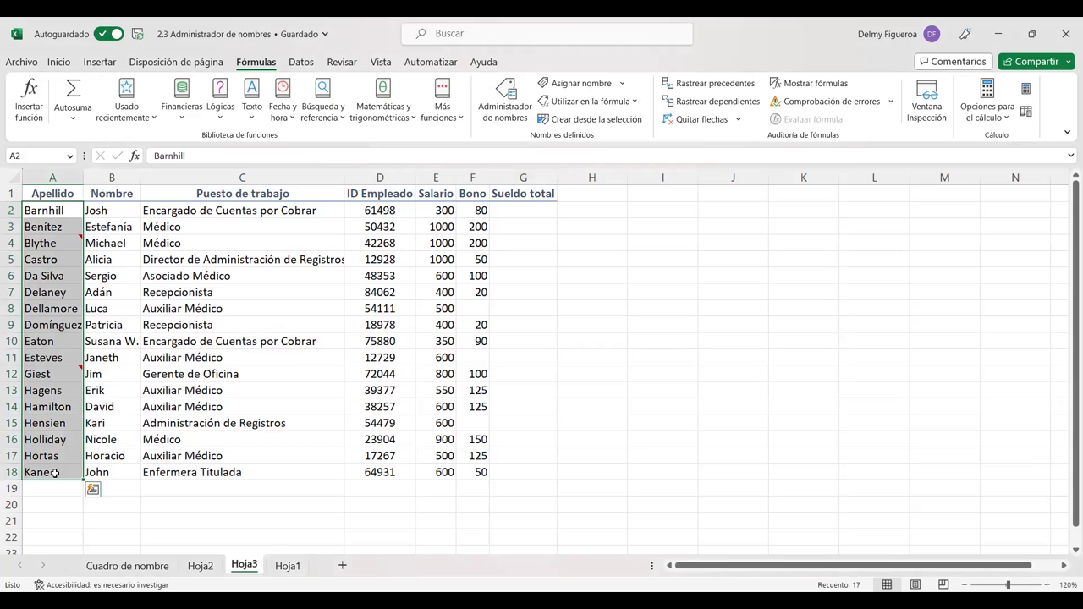
{"action": "left_click_drag", "start_coordinate": [127, 211], "coordinate": [112, 474]}
{"action": "left_click_drag", "start_coordinate": [212, 210], "coordinate": [203, 470]}
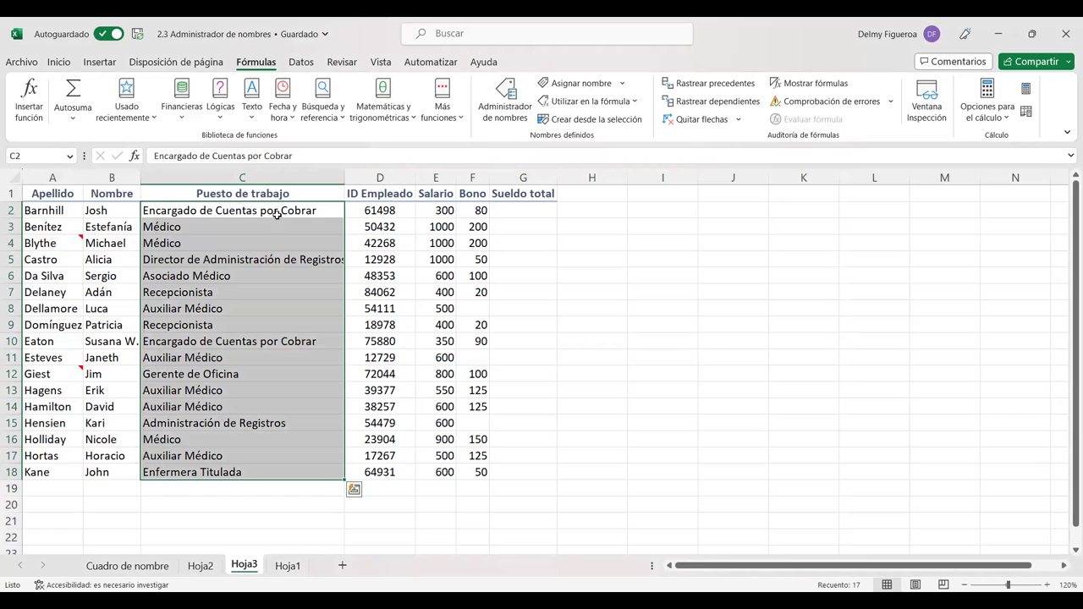
{"action": "left_click", "coordinate": [277, 215]}
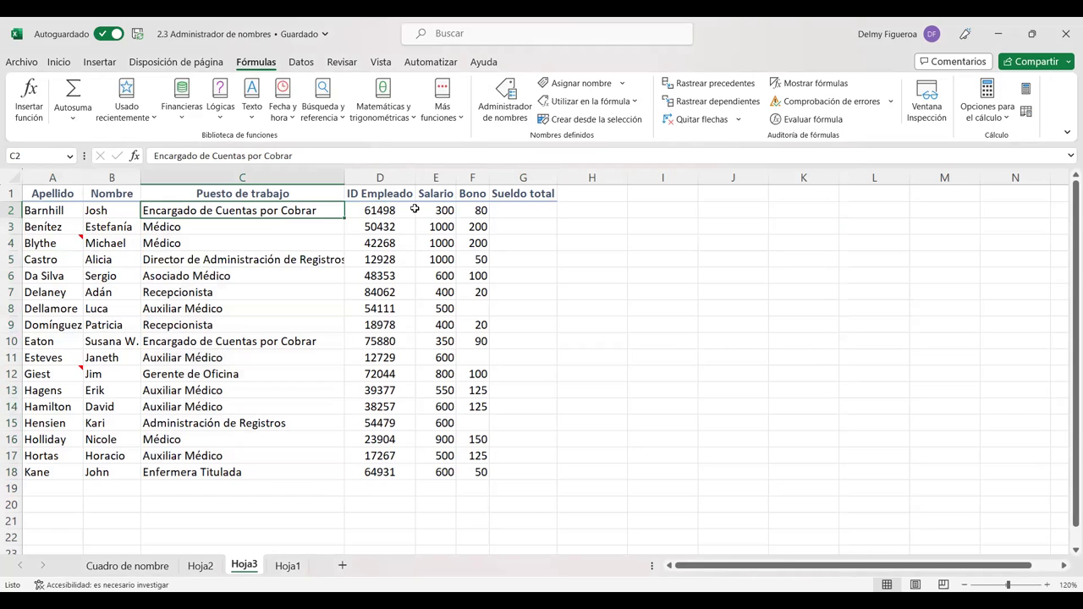
{"action": "left_click_drag", "start_coordinate": [395, 212], "coordinate": [391, 472]}
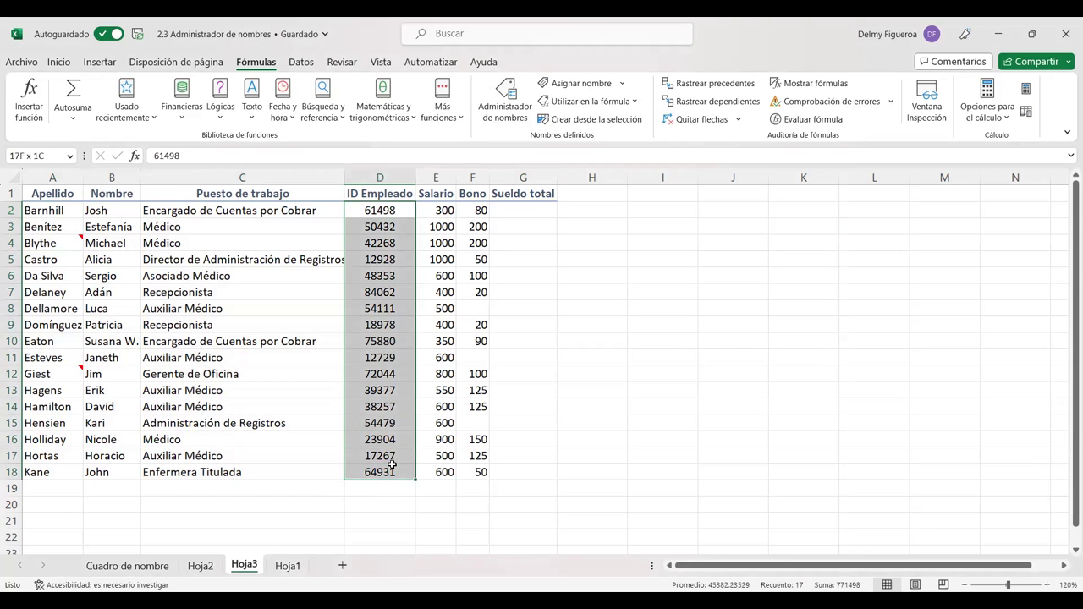
{"action": "left_click_drag", "start_coordinate": [446, 211], "coordinate": [445, 457]}
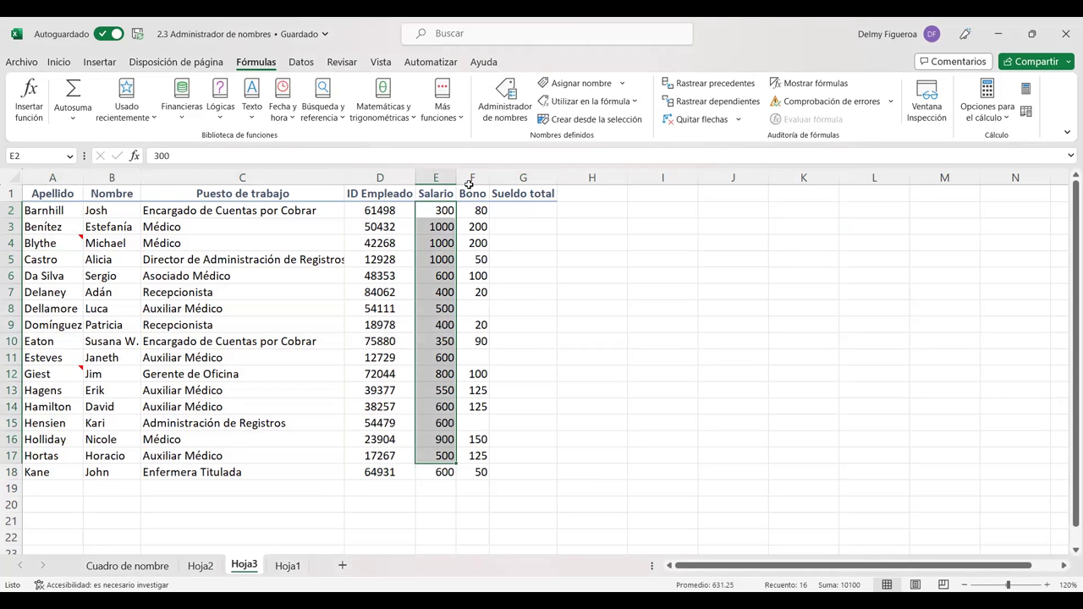
{"action": "left_click", "coordinate": [478, 227]}
{"action": "left_click_drag", "start_coordinate": [523, 212], "coordinate": [524, 278]}
{"action": "left_click", "coordinate": [681, 209]}
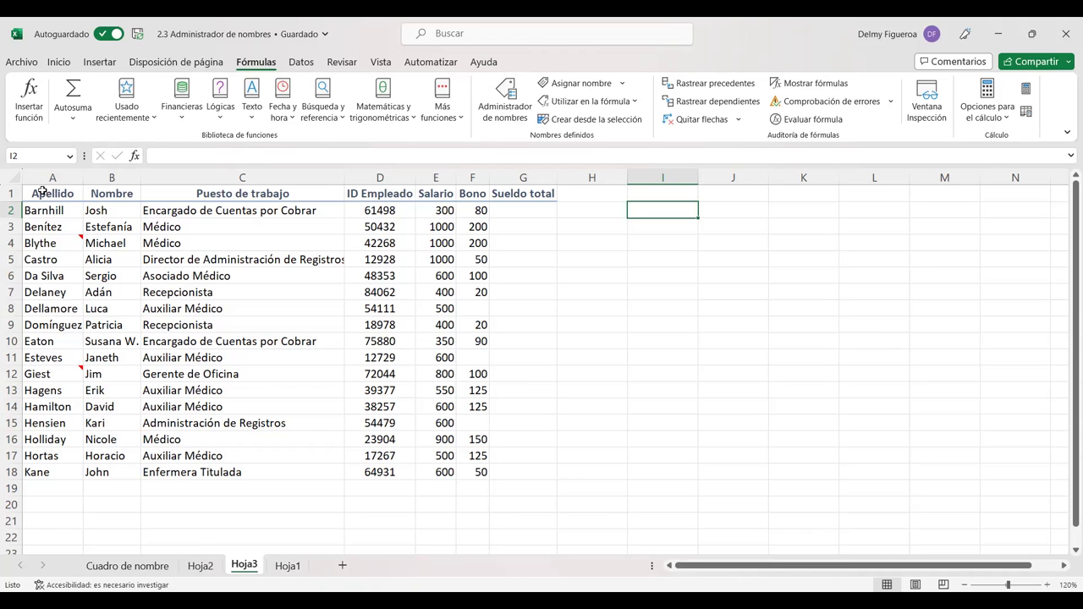
{"action": "mouse_move", "coordinate": [53, 193]}
{"action": "left_mouse_down"}
{"action": "mouse_move", "coordinate": [439, 262]}
{"action": "mouse_move", "coordinate": [505, 469]}
{"action": "left_mouse_up"}
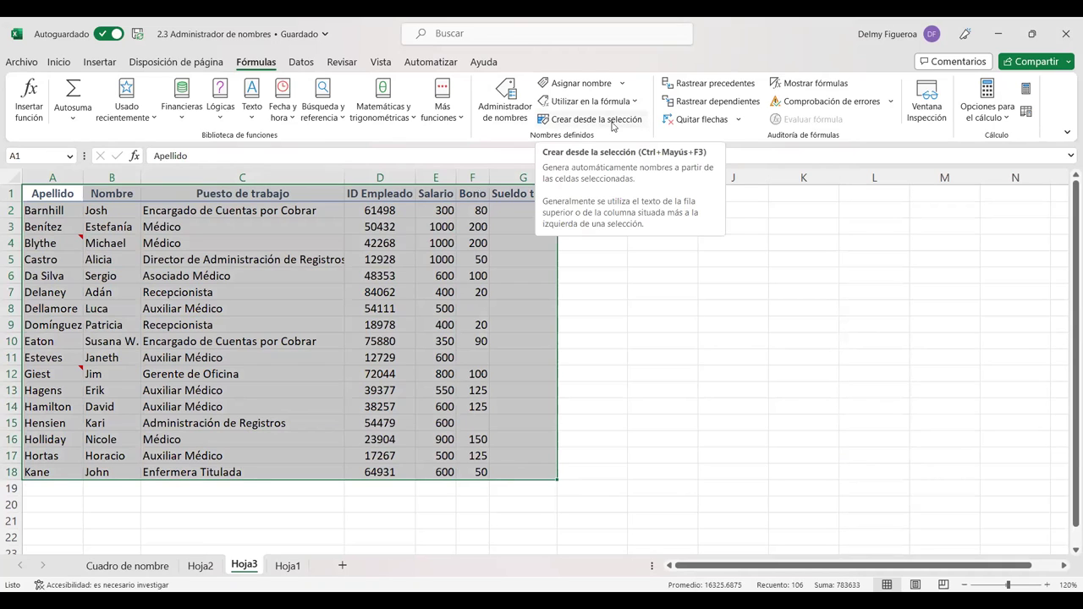
Use Crear desde la selección with Fila superior and Columna izquierda to name A1:G18's rows and columns.
{"action": "left_click", "coordinate": [614, 127]}
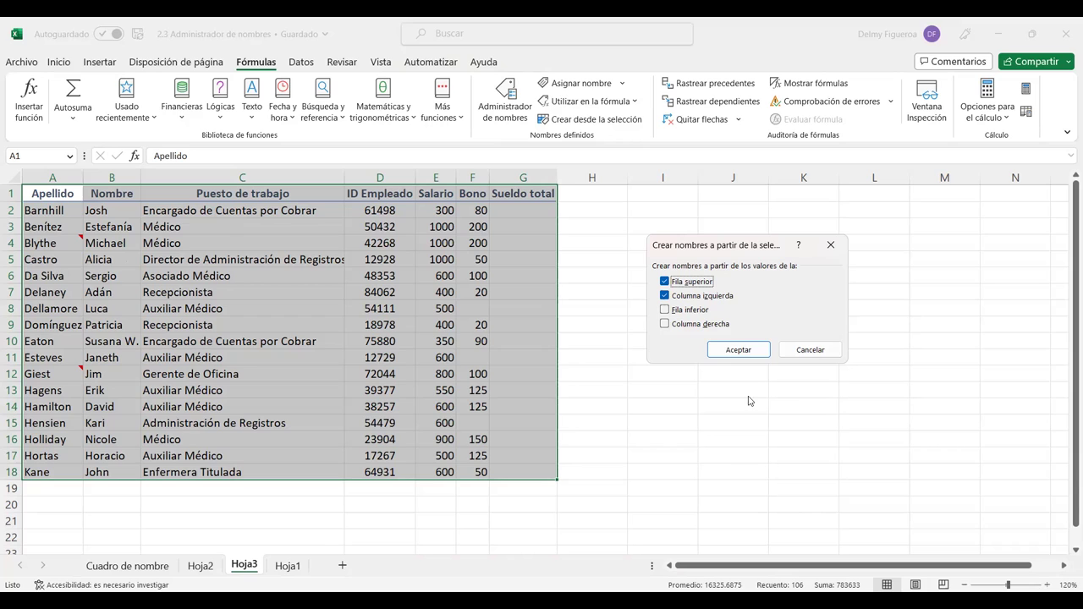
{"action": "left_click", "coordinate": [738, 349]}
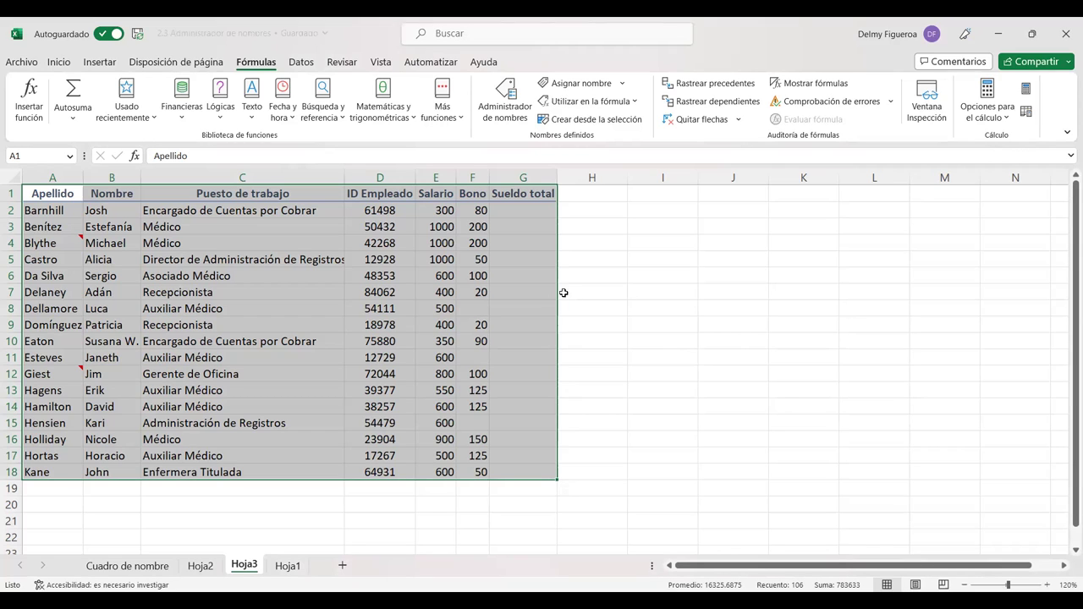
From the Name Box list, jump to Apellido, two surname row names, then Bono (F2:F18).
{"action": "left_click", "coordinate": [70, 158]}
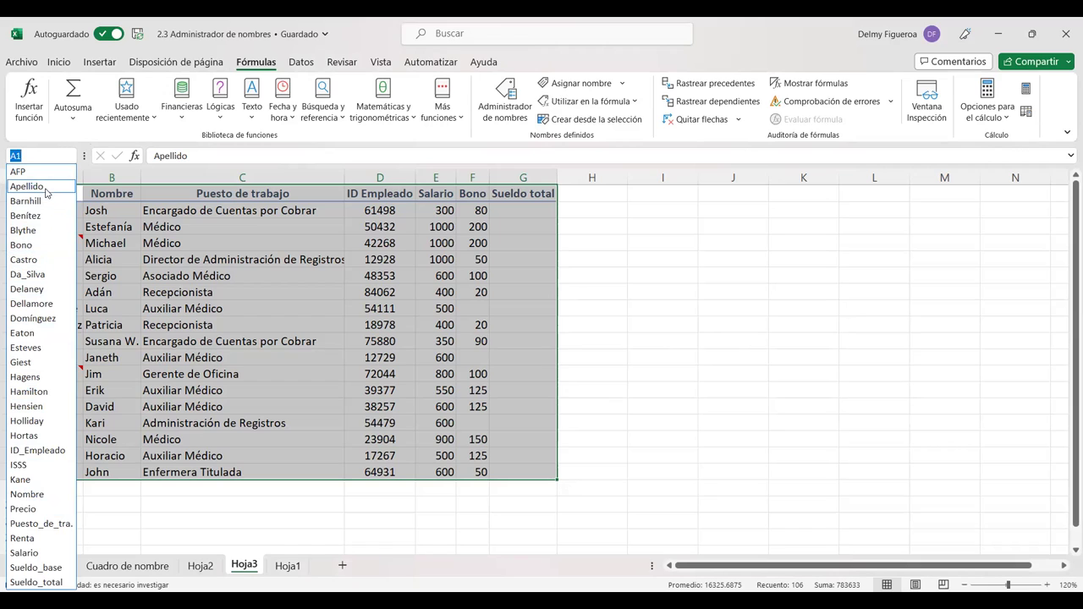
{"action": "left_click", "coordinate": [37, 188]}
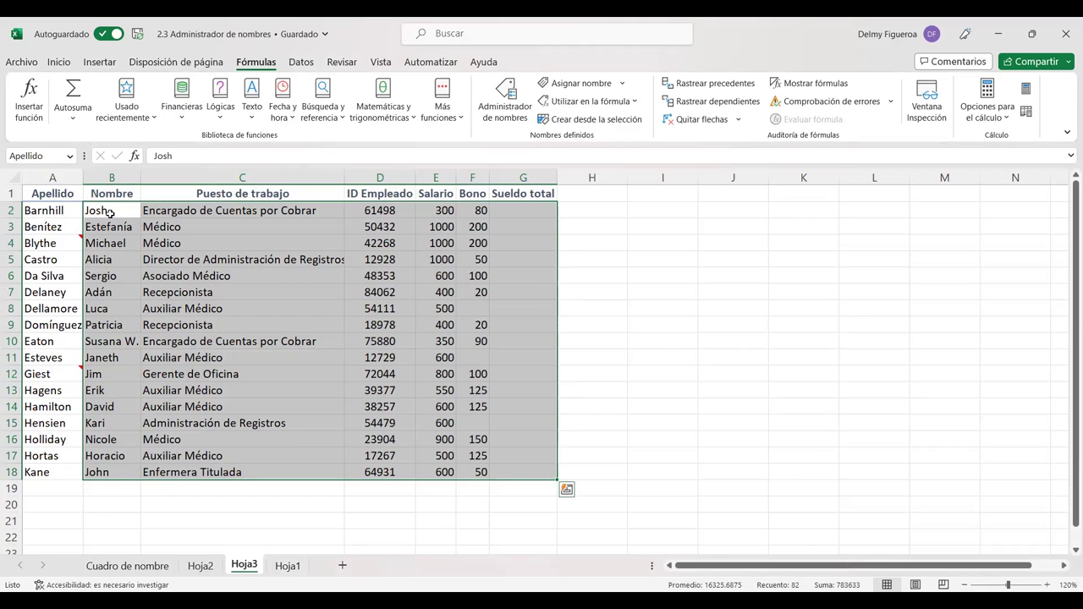
{"action": "left_click", "coordinate": [72, 157]}
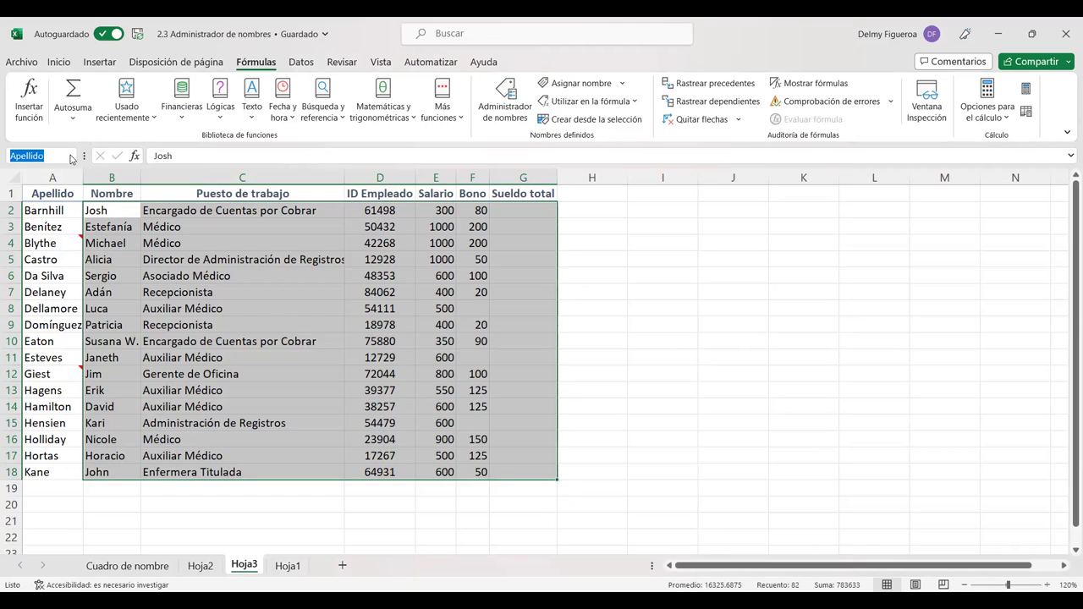
{"action": "left_click", "coordinate": [72, 157]}
{"action": "left_click", "coordinate": [42, 202]}
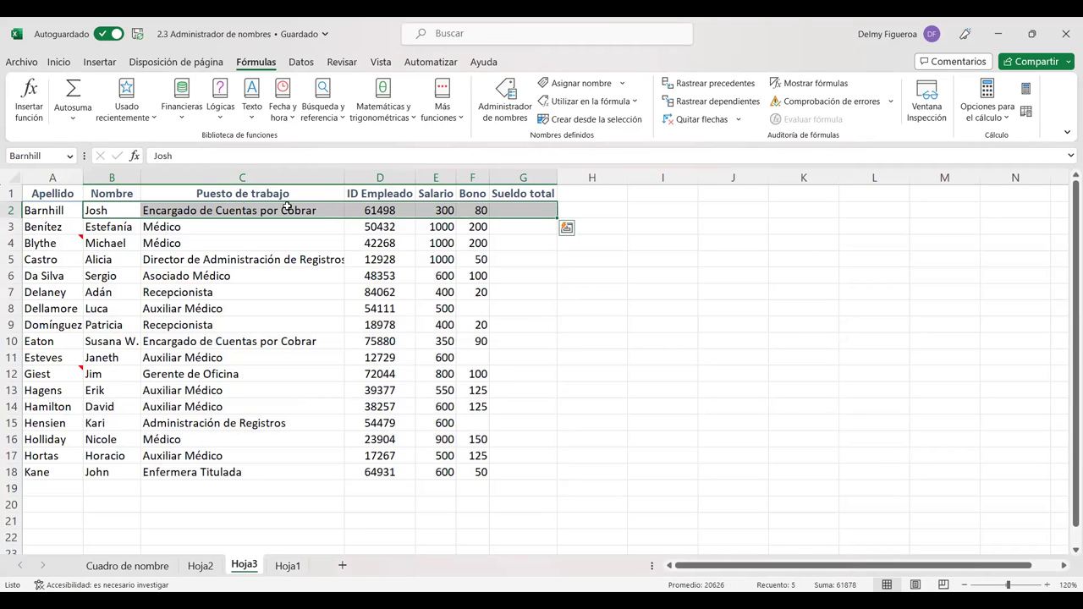
{"action": "left_click", "coordinate": [70, 156]}
{"action": "left_click", "coordinate": [25, 216]}
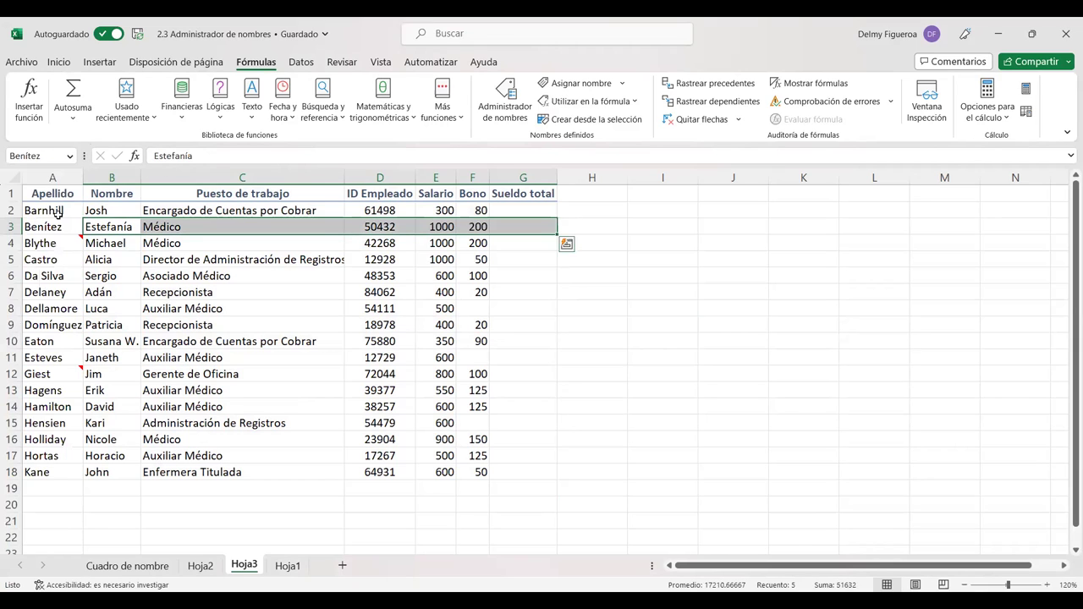
{"action": "left_click", "coordinate": [72, 156]}
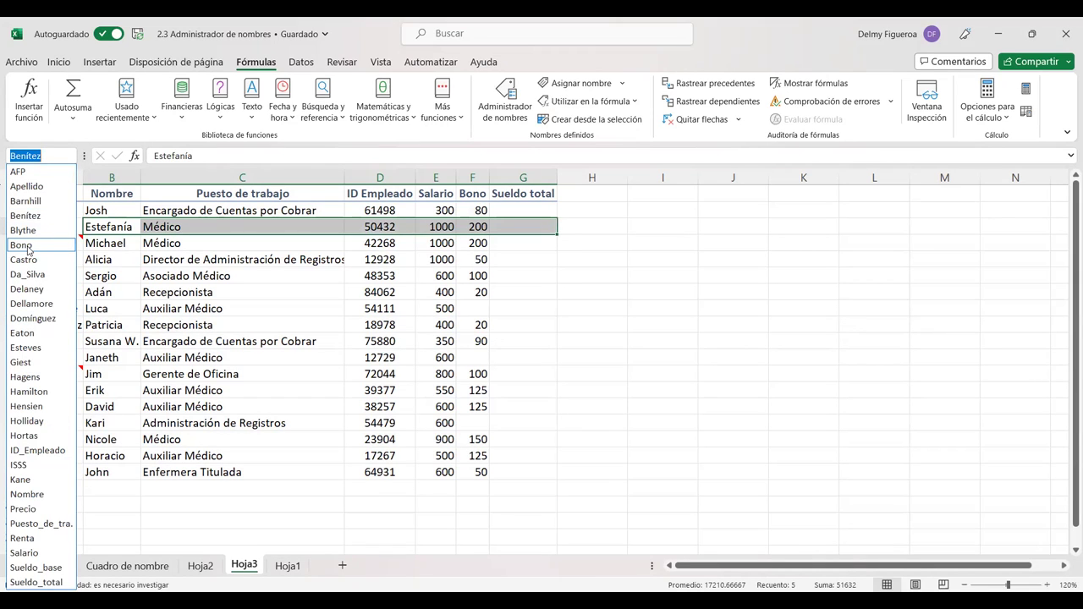
{"action": "left_click", "coordinate": [28, 250]}
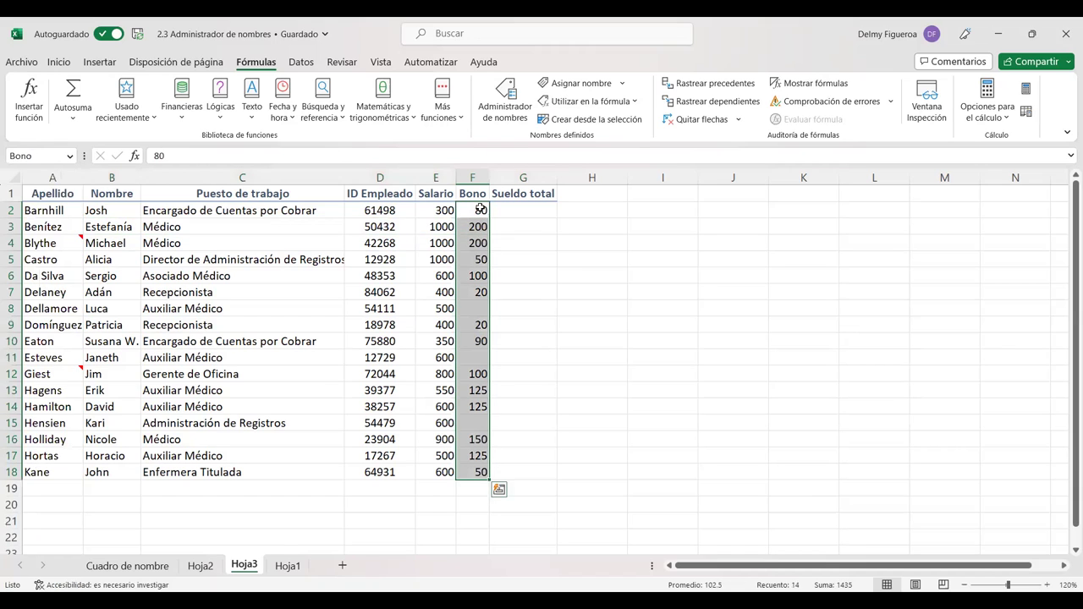
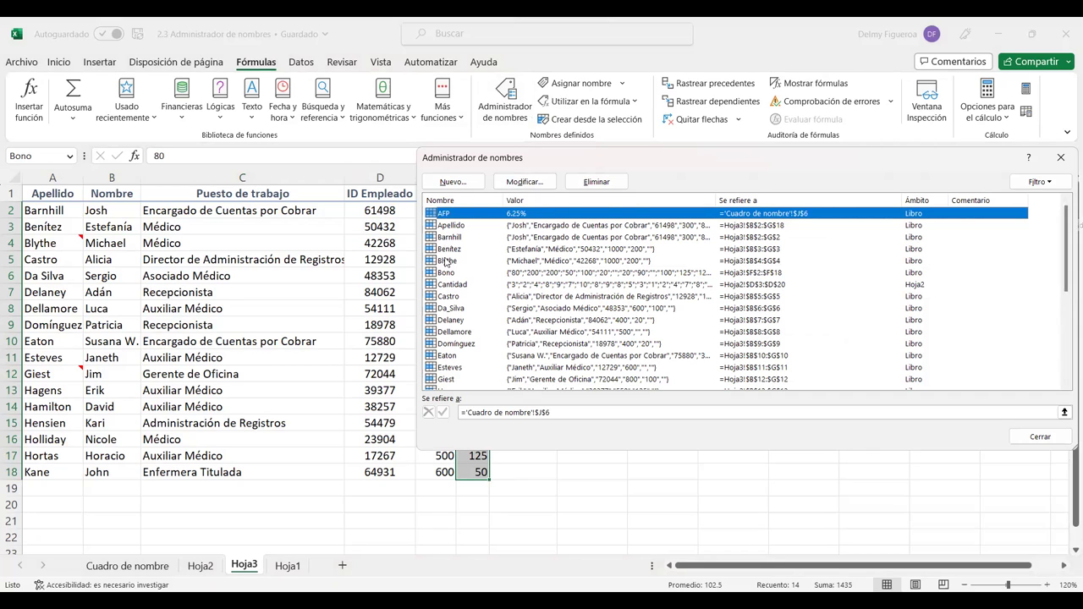
Check in Name Manager that Castro refers to Hoja3 row 5, then close it.
{"action": "left_click", "coordinate": [453, 301]}
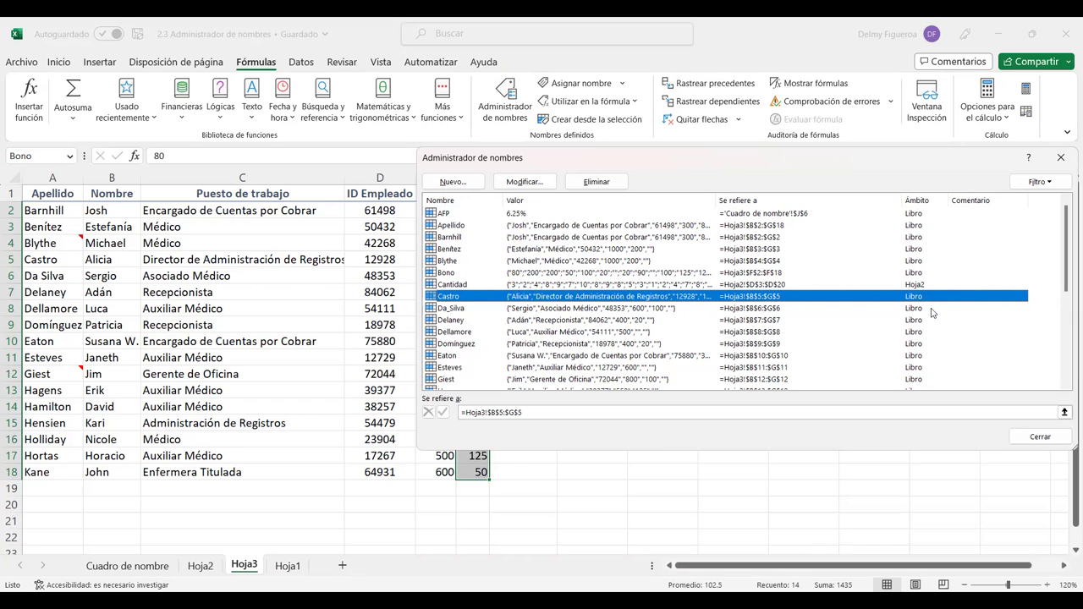
{"action": "left_click", "coordinate": [1041, 437]}
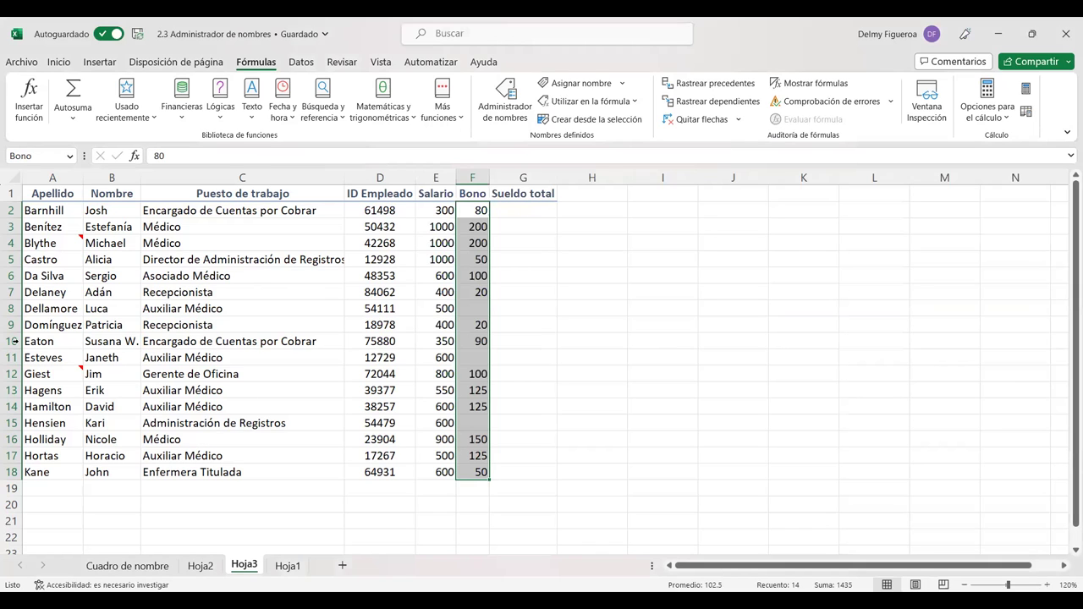
{"action": "left_click_drag", "start_coordinate": [49, 210], "coordinate": [47, 474]}
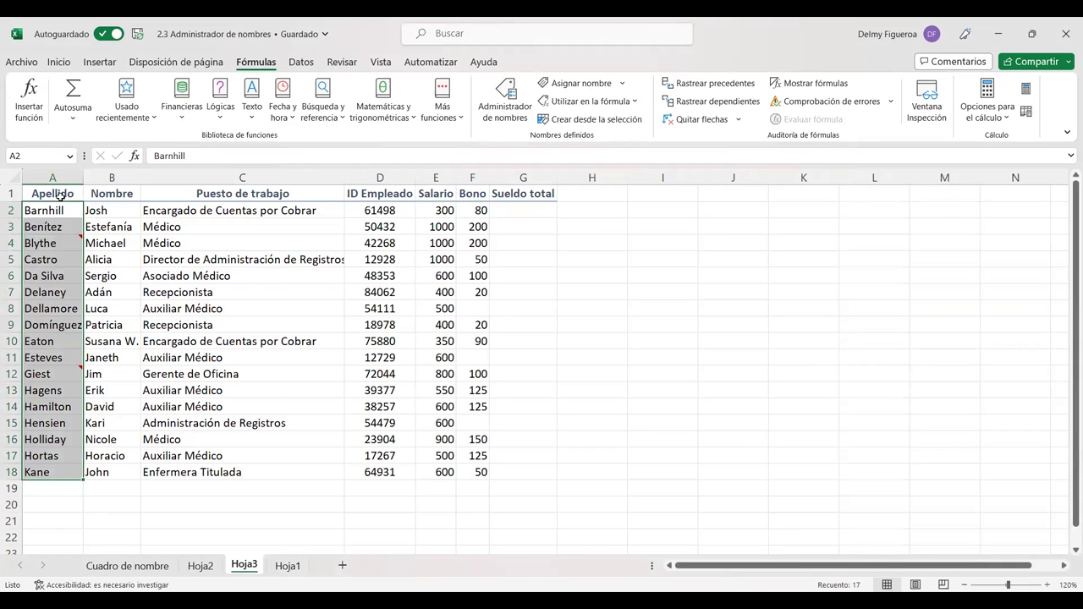
{"action": "left_click", "coordinate": [59, 208]}
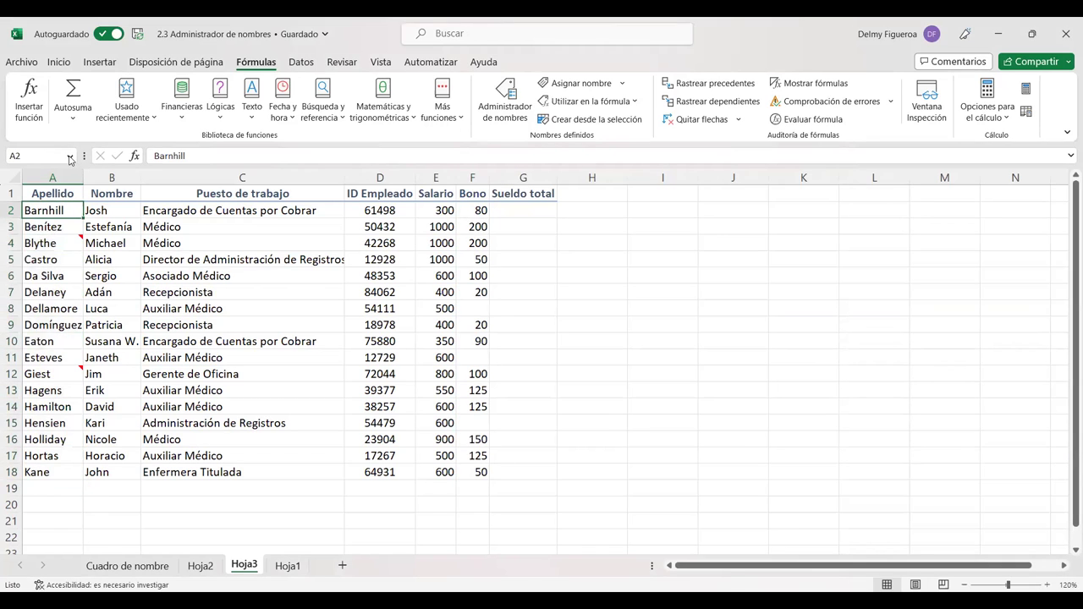
{"action": "left_click", "coordinate": [71, 157]}
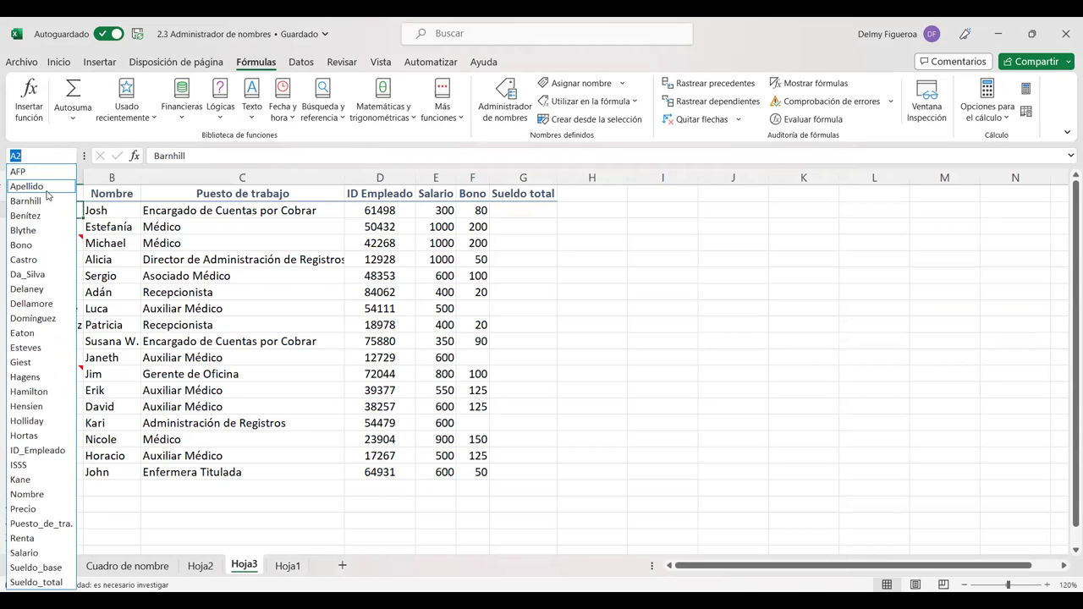
{"action": "left_click", "coordinate": [46, 190]}
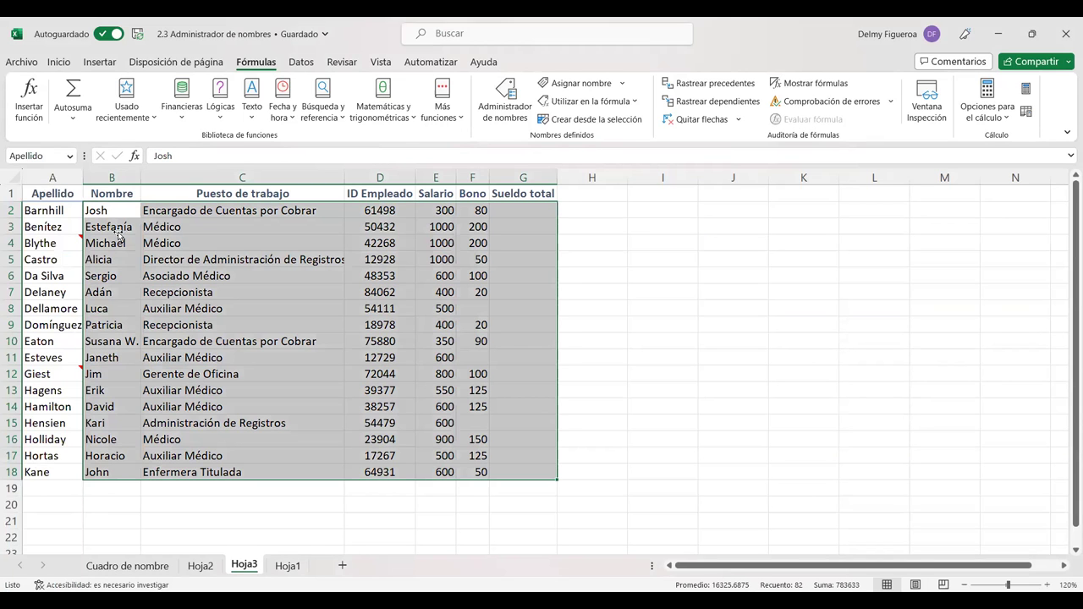
{"action": "left_click", "coordinate": [118, 231]}
{"action": "scroll", "coordinate": [573, 271], "scroll_direction": "down", "scroll_amount": 4}
{"action": "scroll", "coordinate": [573, 271], "scroll_direction": "up", "scroll_amount": 4}
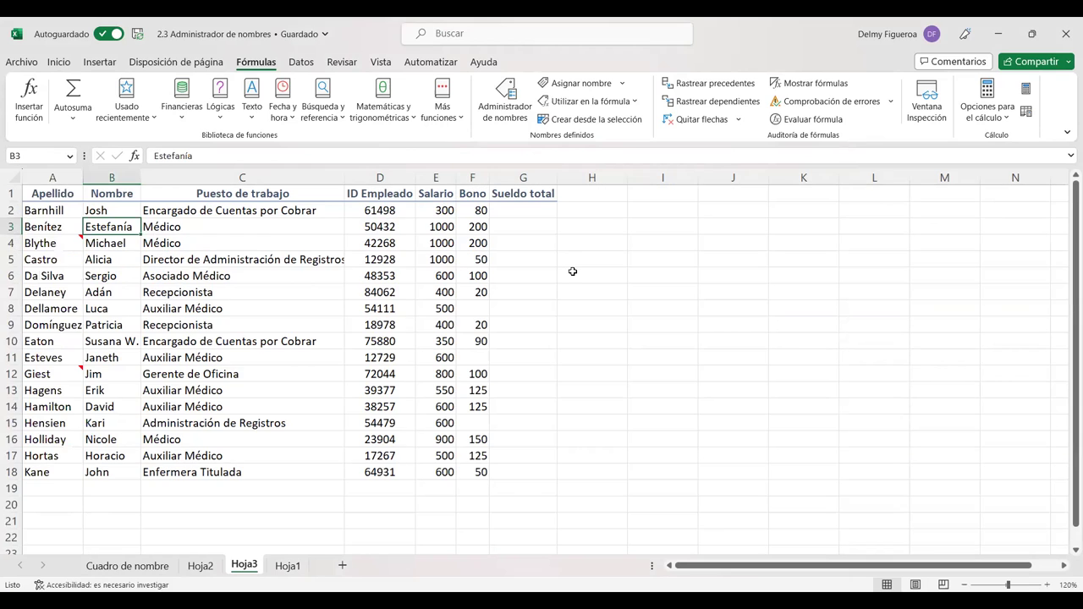
{"action": "left_click", "coordinate": [124, 210]}
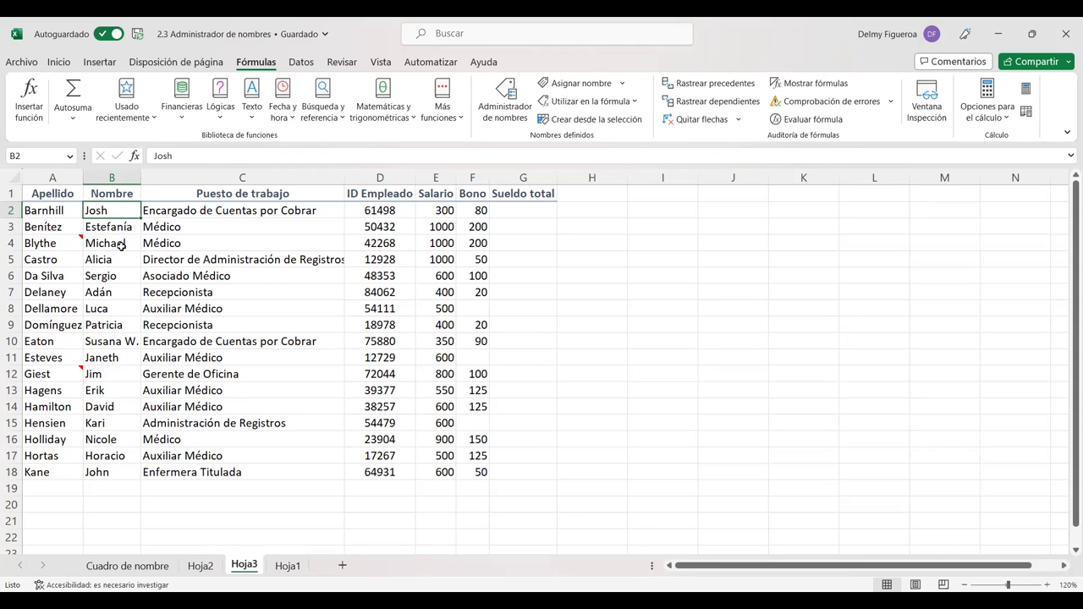
{"action": "left_click_drag", "start_coordinate": [46, 209], "coordinate": [44, 472]}
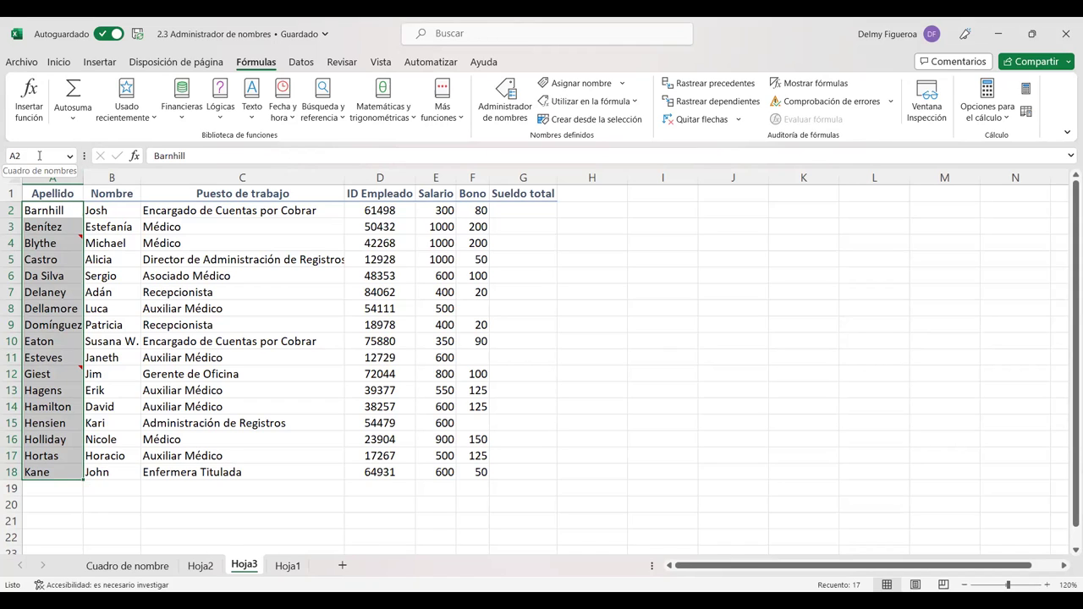
Name the selected last-name range A2:A18 'Apellidos' using the Name Box.
{"action": "left_click", "coordinate": [38, 156]}
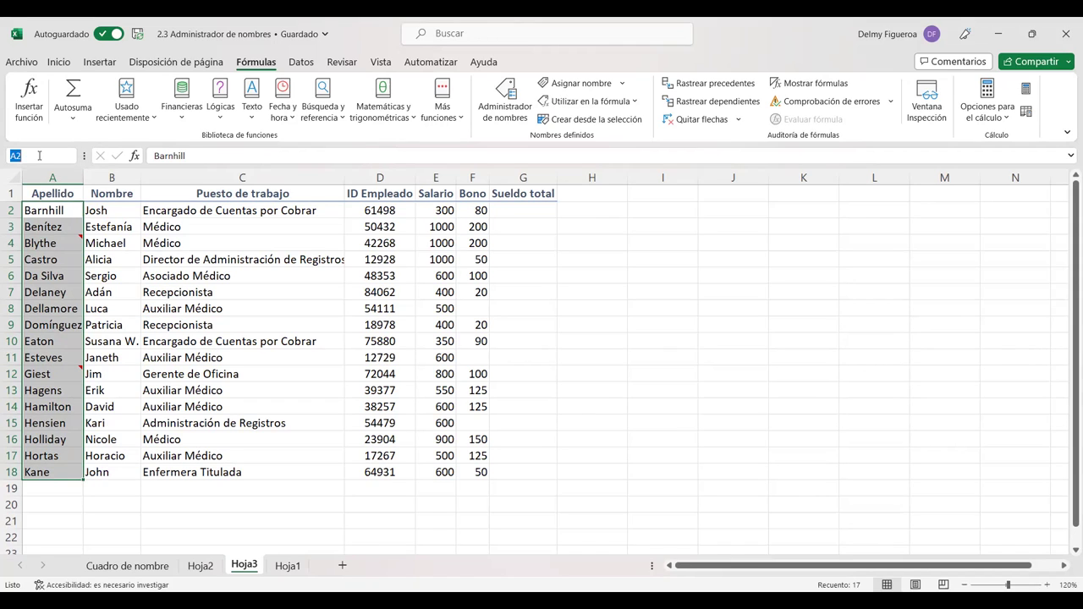
{"action": "type", "text": "Apellidos"}
{"action": "key", "text": "Return"}
Verify the Apellido and Apellidos names from the Name Box list, then select first names B2:B18.
{"action": "left_click", "coordinate": [102, 213]}
{"action": "left_click", "coordinate": [72, 159]}
{"action": "left_click", "coordinate": [73, 157]}
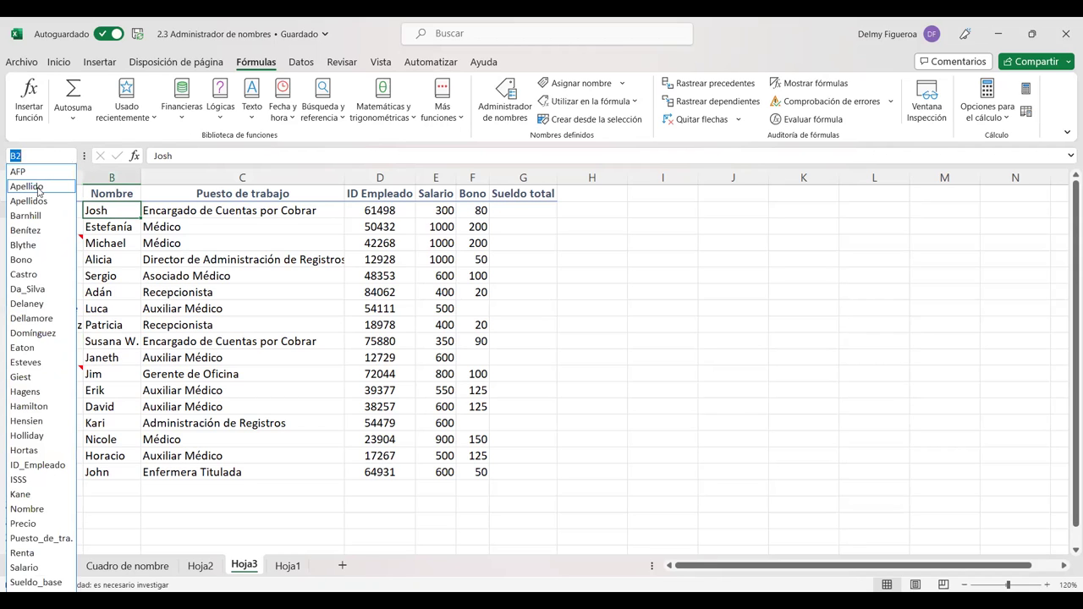
{"action": "left_click", "coordinate": [39, 186]}
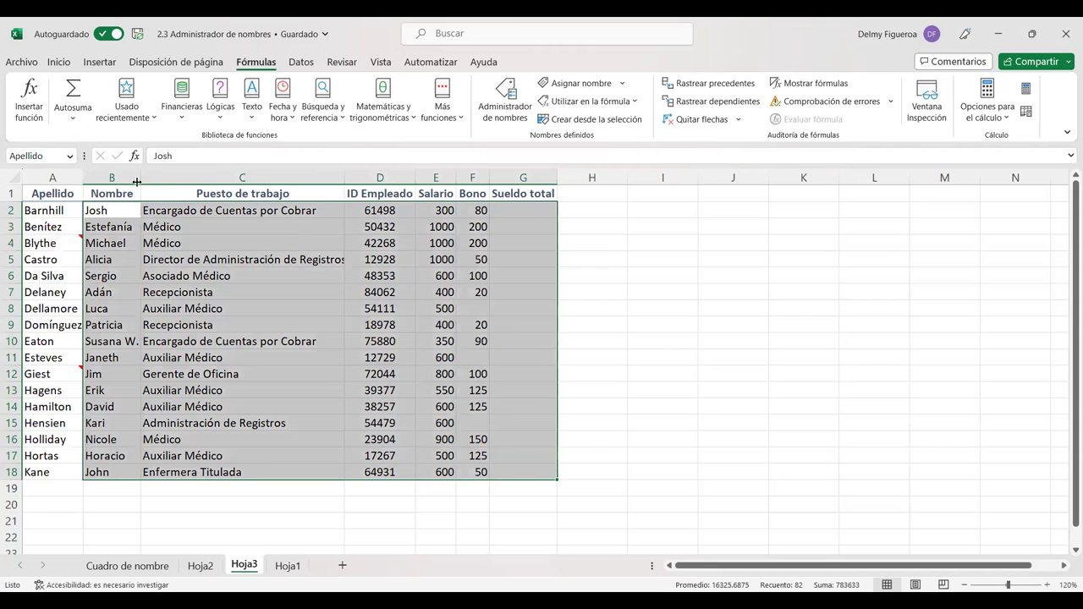
{"action": "left_click", "coordinate": [71, 157]}
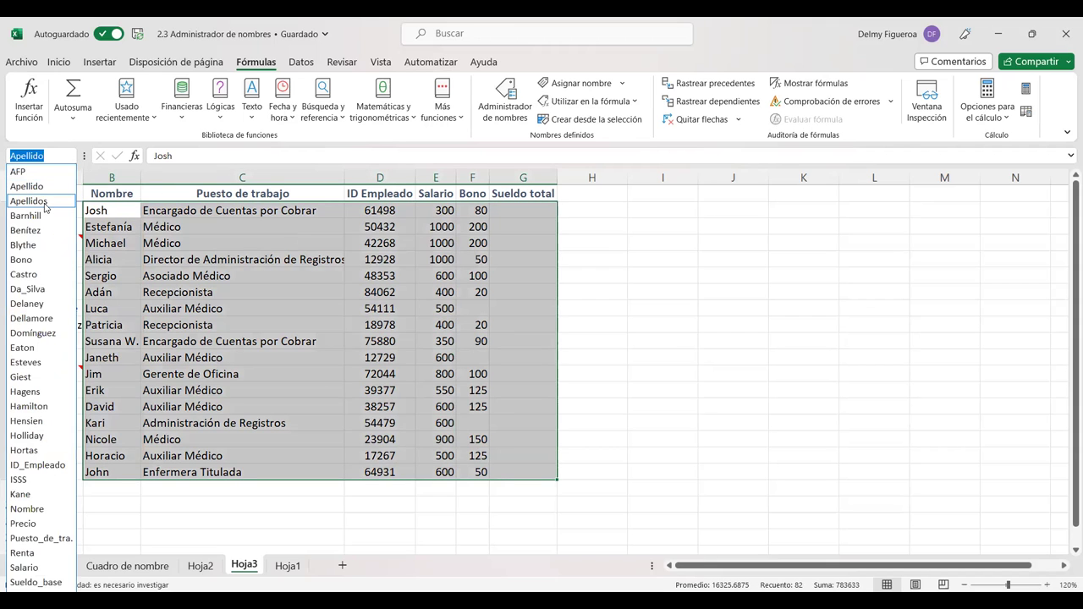
{"action": "left_click", "coordinate": [44, 201]}
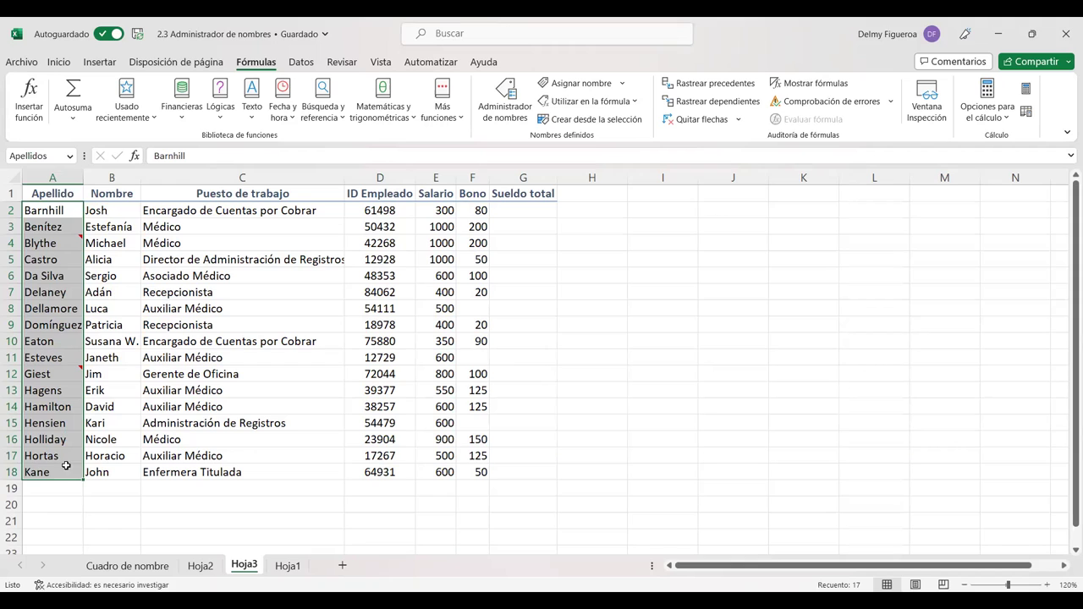
{"action": "left_click_drag", "start_coordinate": [120, 210], "coordinate": [119, 471]}
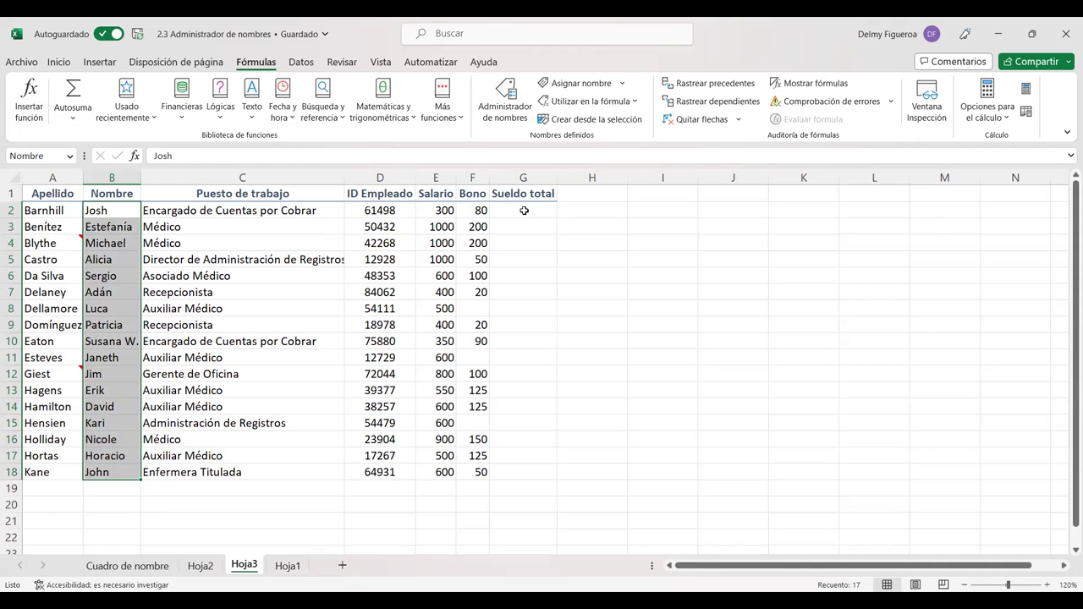
{"action": "left_click", "coordinate": [524, 209]}
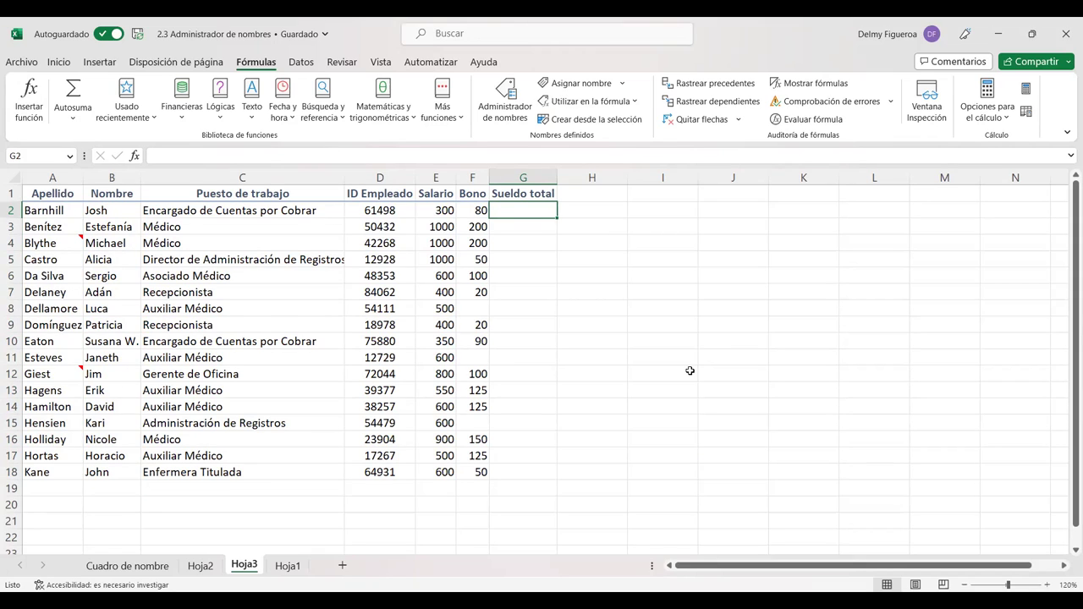
{"action": "type", "text": "="}
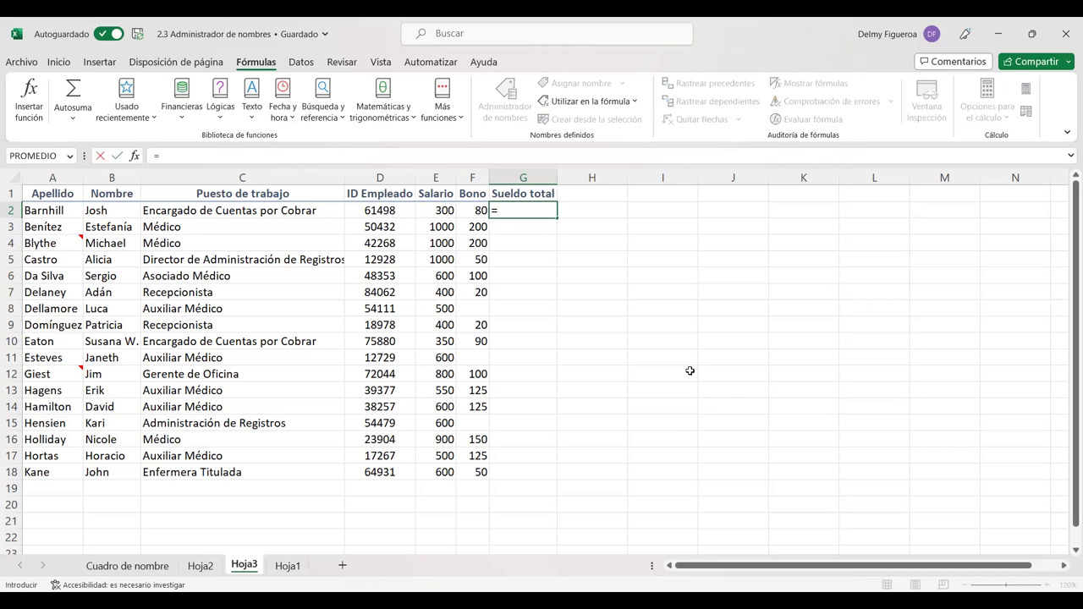
{"action": "type", "text": "sala"}
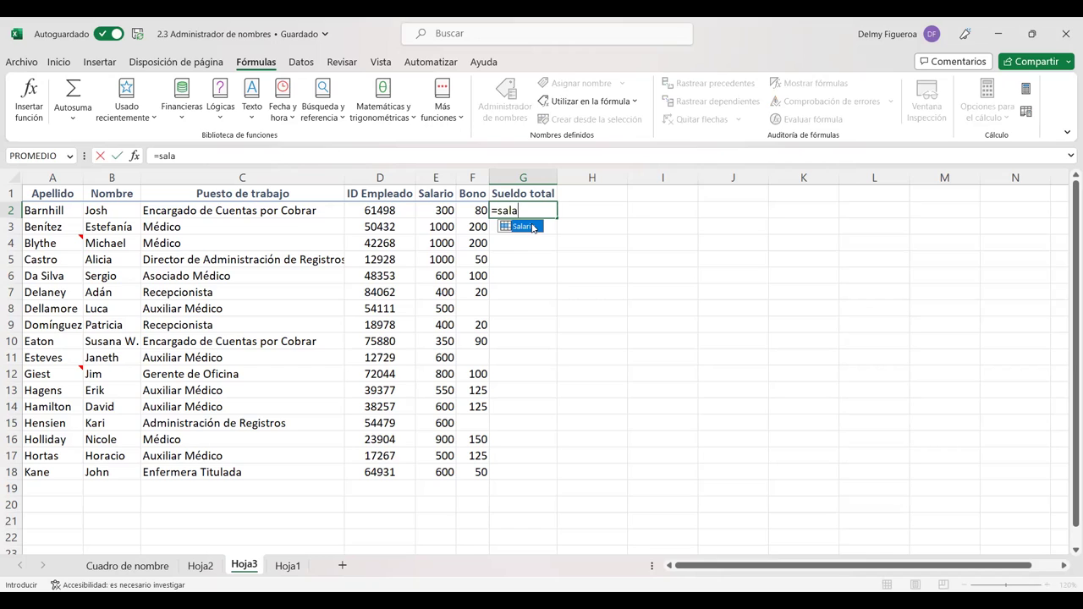
{"action": "double_click", "coordinate": [534, 227]}
{"action": "type", "text": "+"}
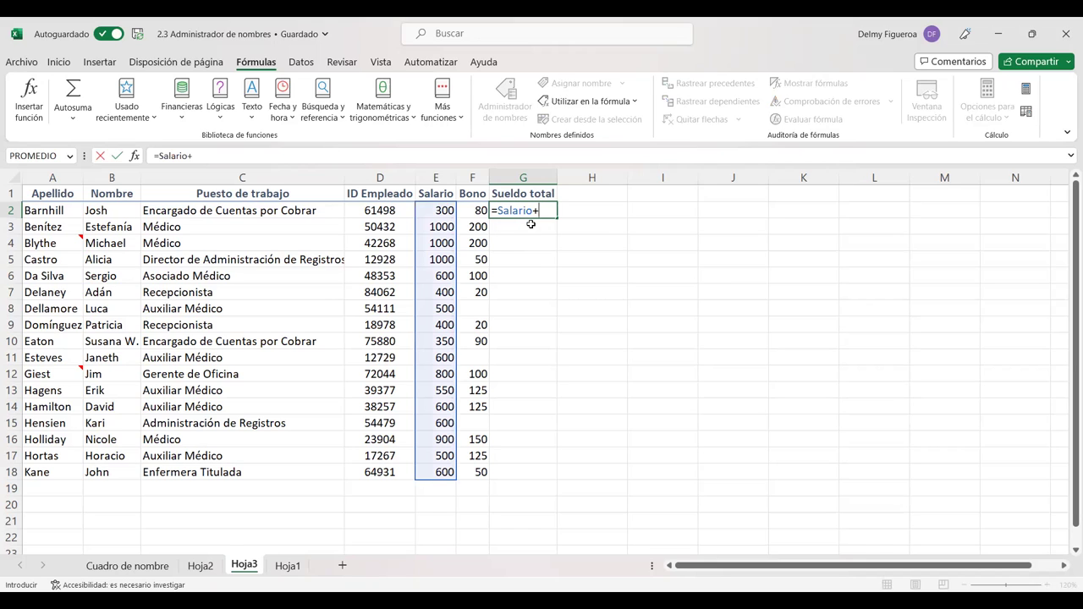
{"action": "type", "text": "Bo"}
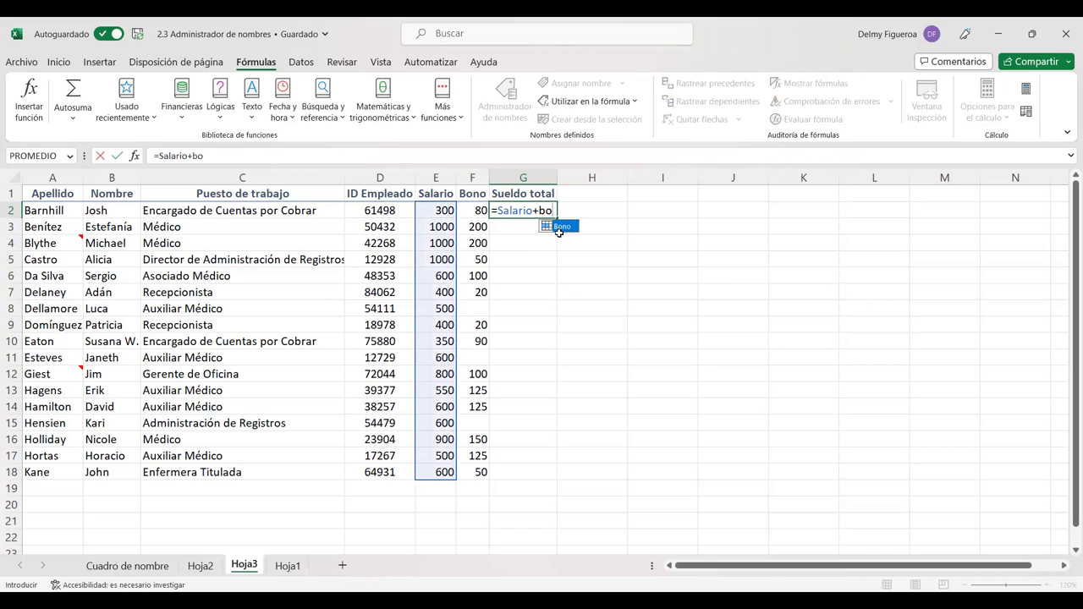
{"action": "double_click", "coordinate": [558, 227]}
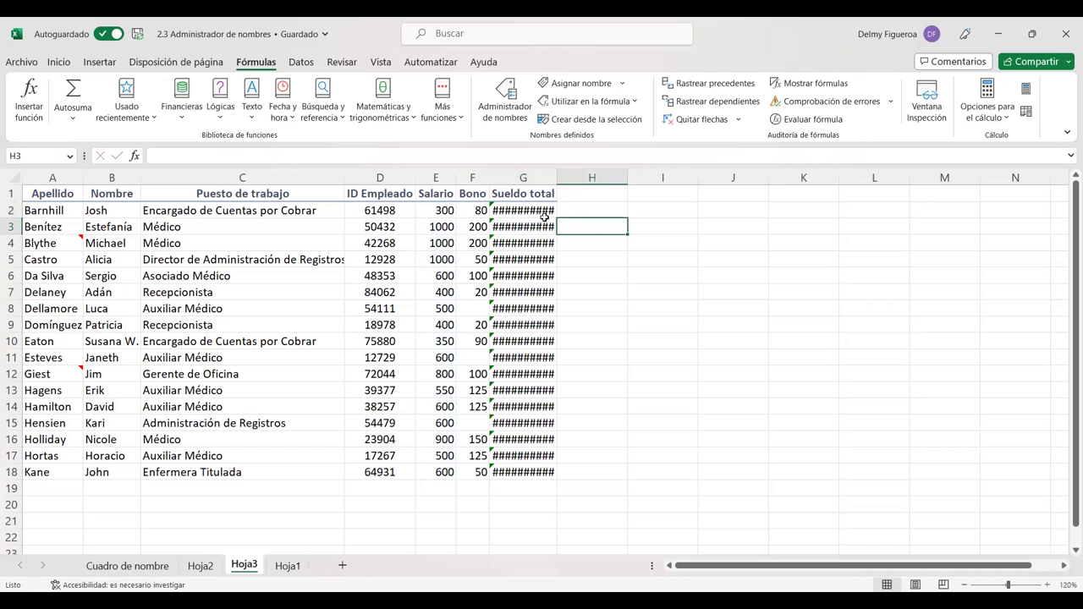
{"action": "double_click", "coordinate": [523, 209]}
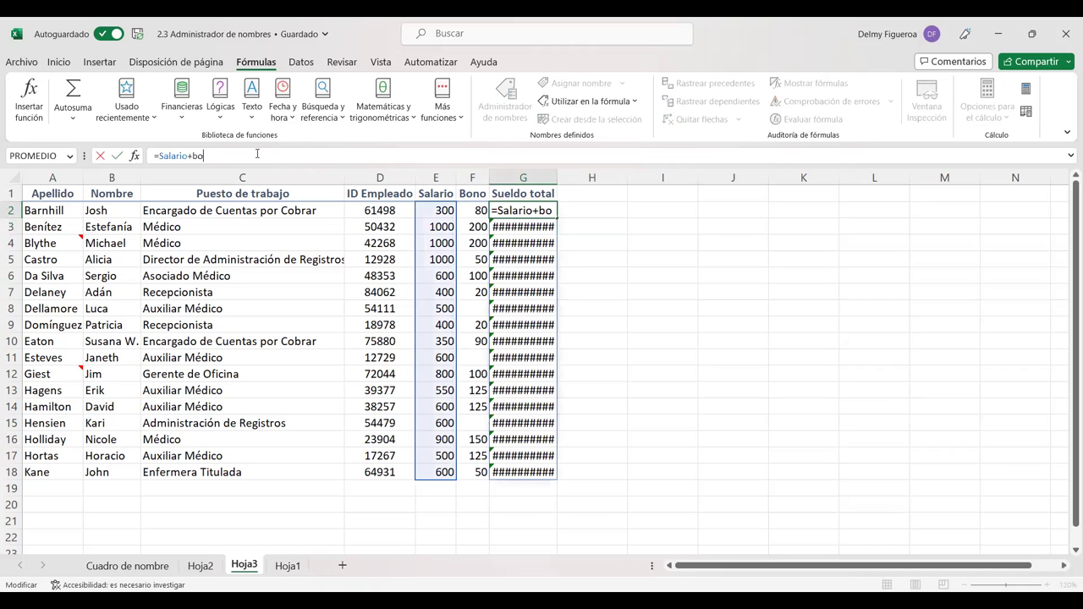
{"action": "type", "text": "no"}
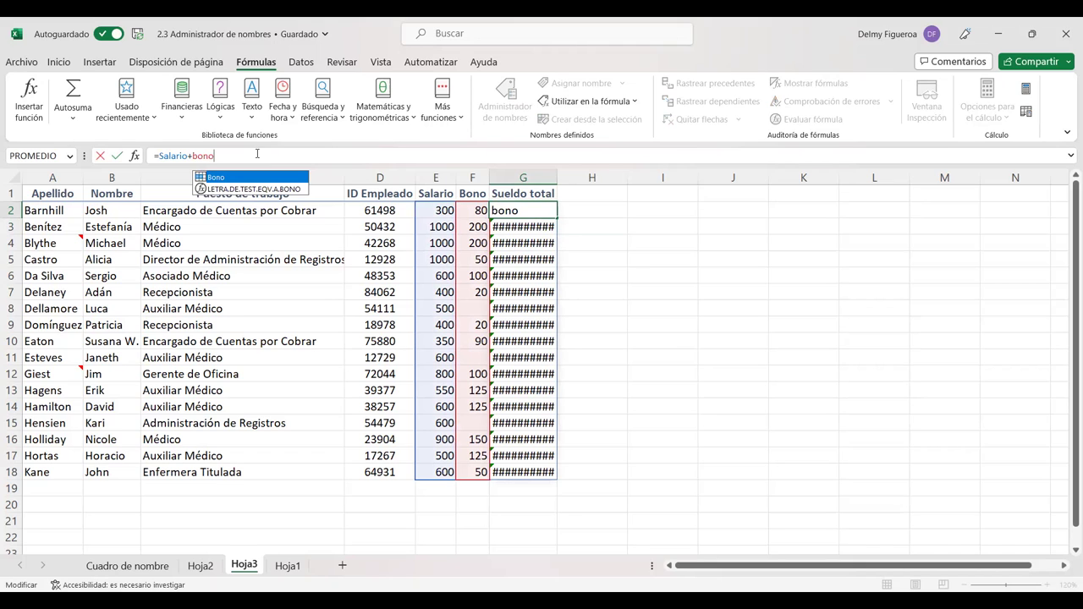
{"action": "key", "text": "ctrl+shift+Return"}
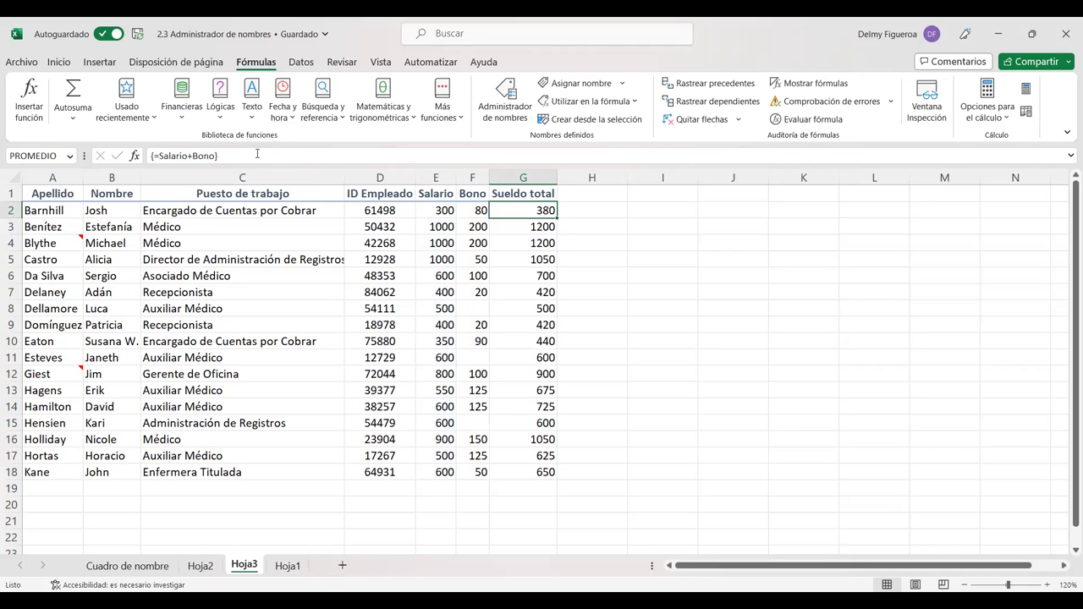
{"action": "key", "text": "Delete"}
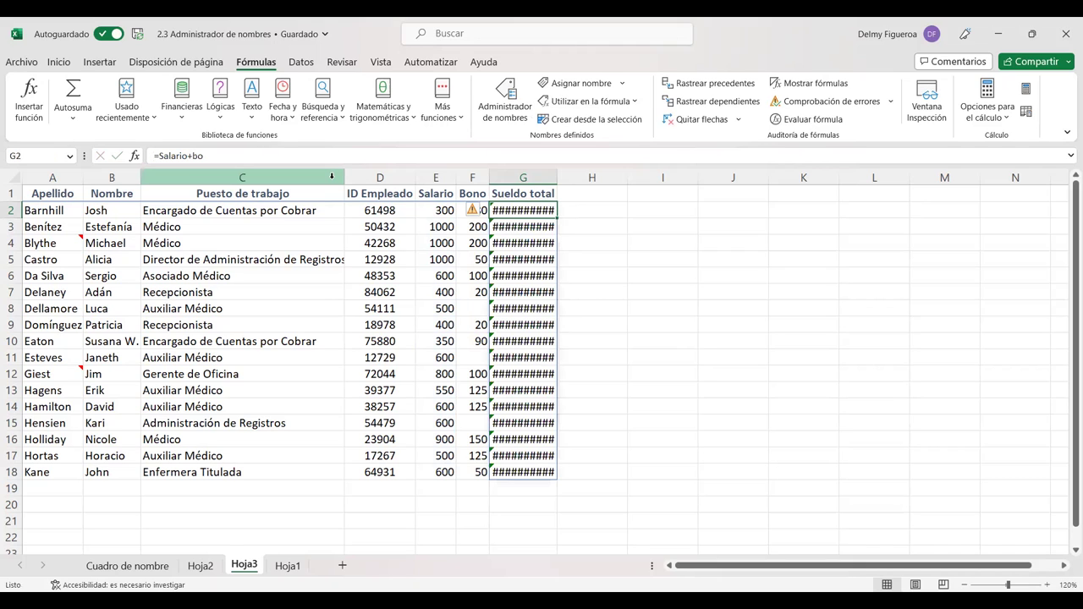
On Hoja2, check that the Total cells from E3 down use =Precio*Cantidad.
{"action": "left_click", "coordinate": [200, 566]}
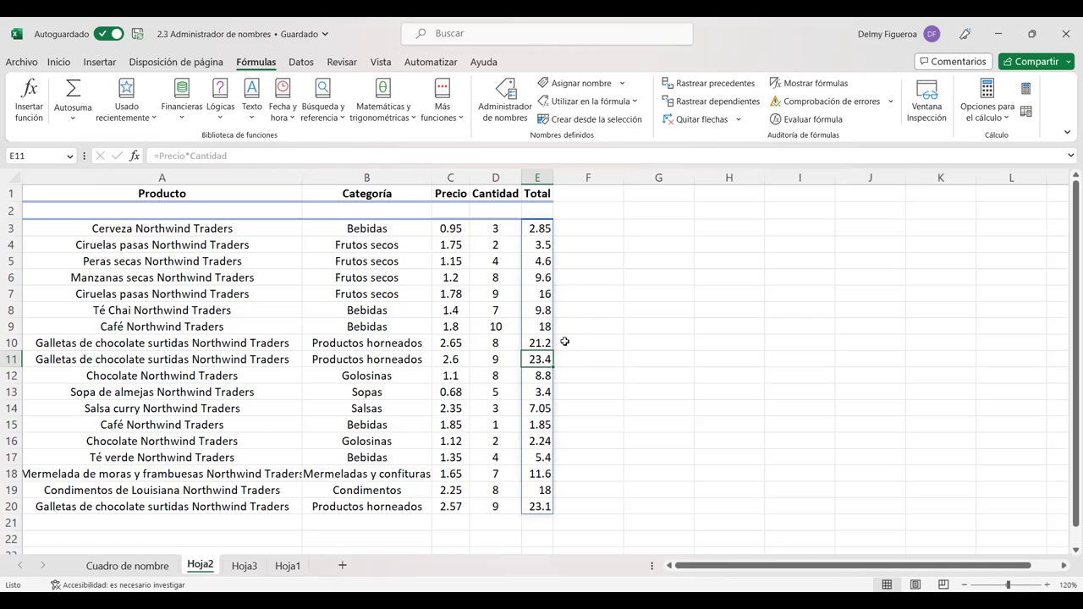
{"action": "left_click", "coordinate": [540, 228]}
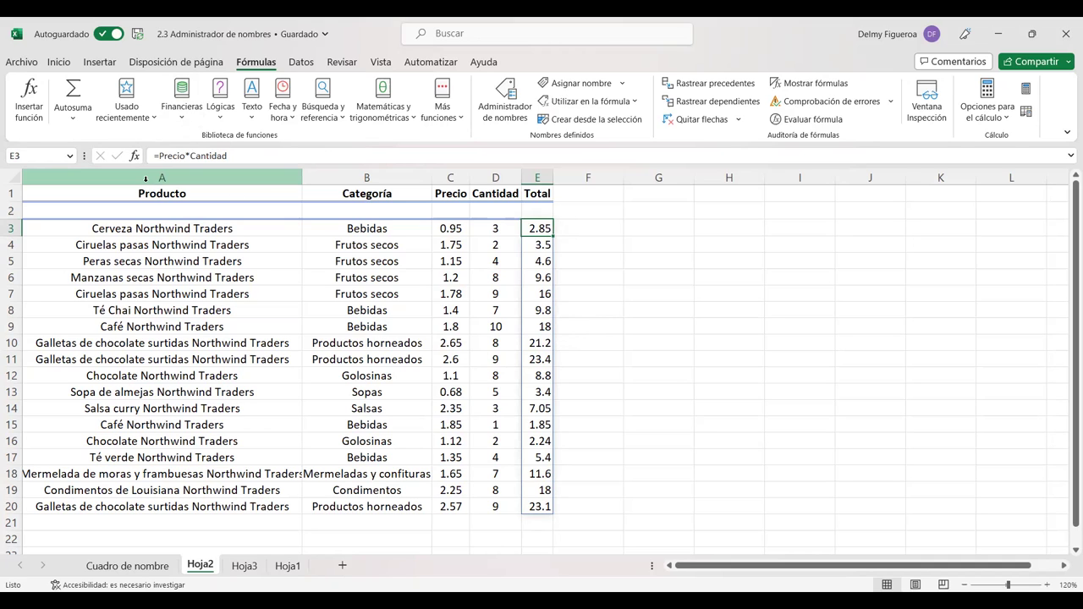
{"action": "left_click", "coordinate": [548, 253]}
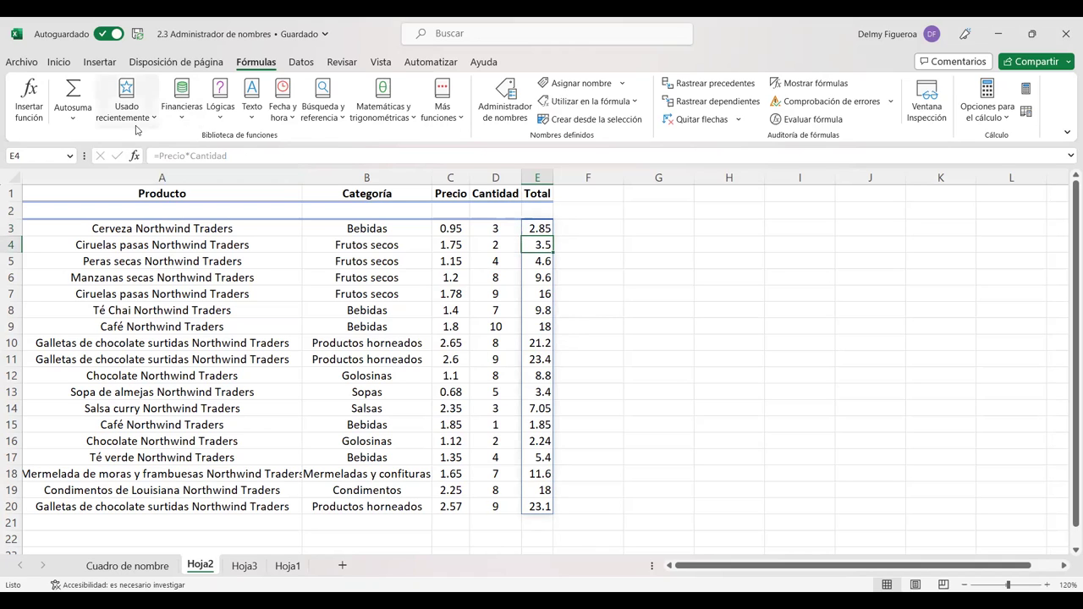
{"action": "key", "text": "Down"}
{"action": "key", "text": "Down"}
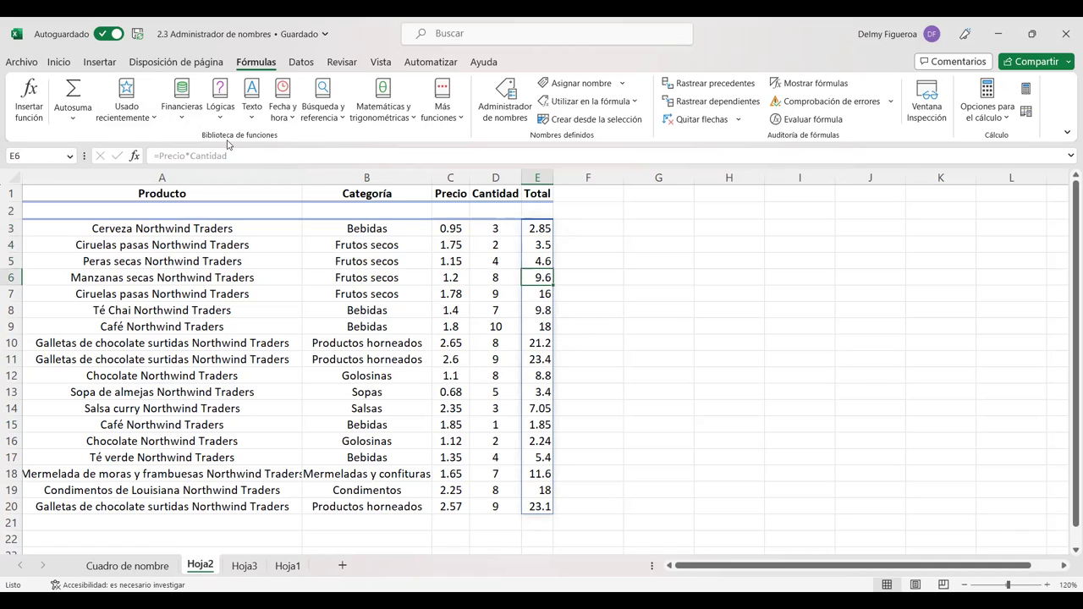
{"action": "key", "text": "Down"}
{"action": "key", "text": "Down"}
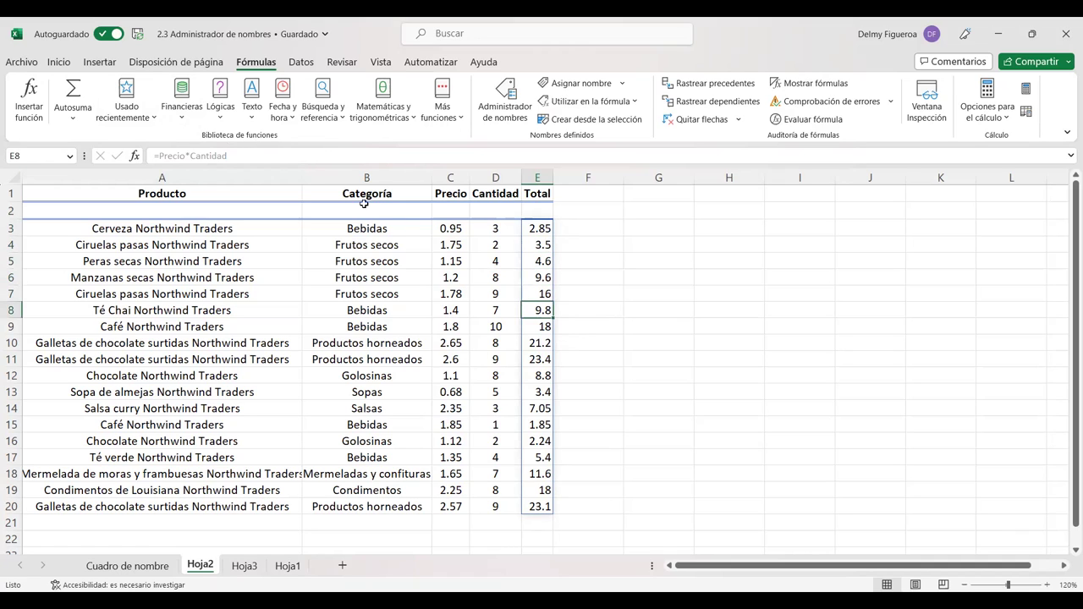
{"action": "left_click", "coordinate": [536, 234]}
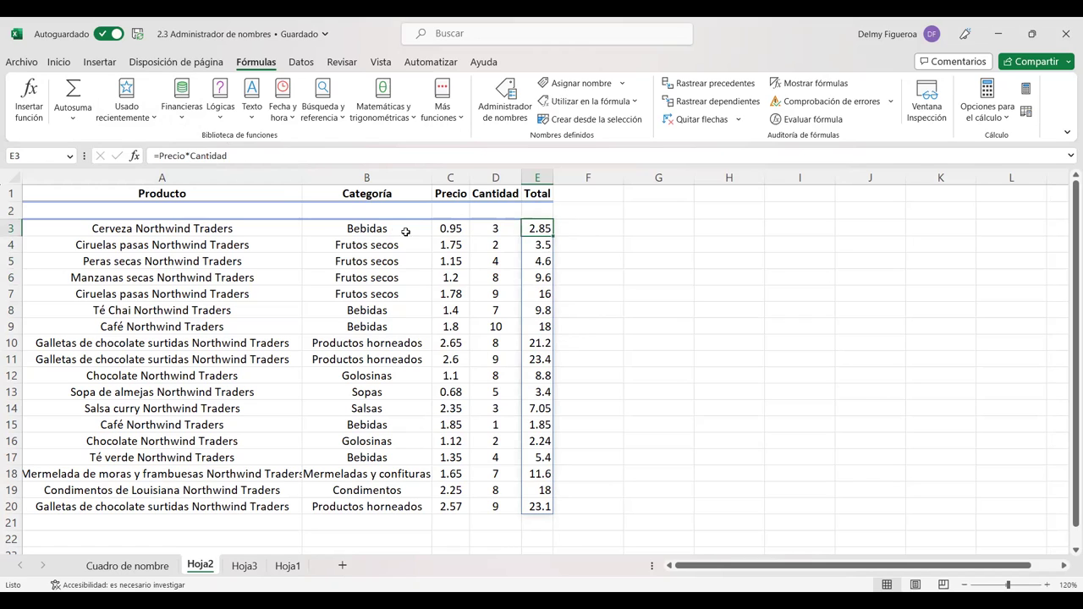
{"action": "key", "text": "Down"}
{"action": "key", "text": "Down"}
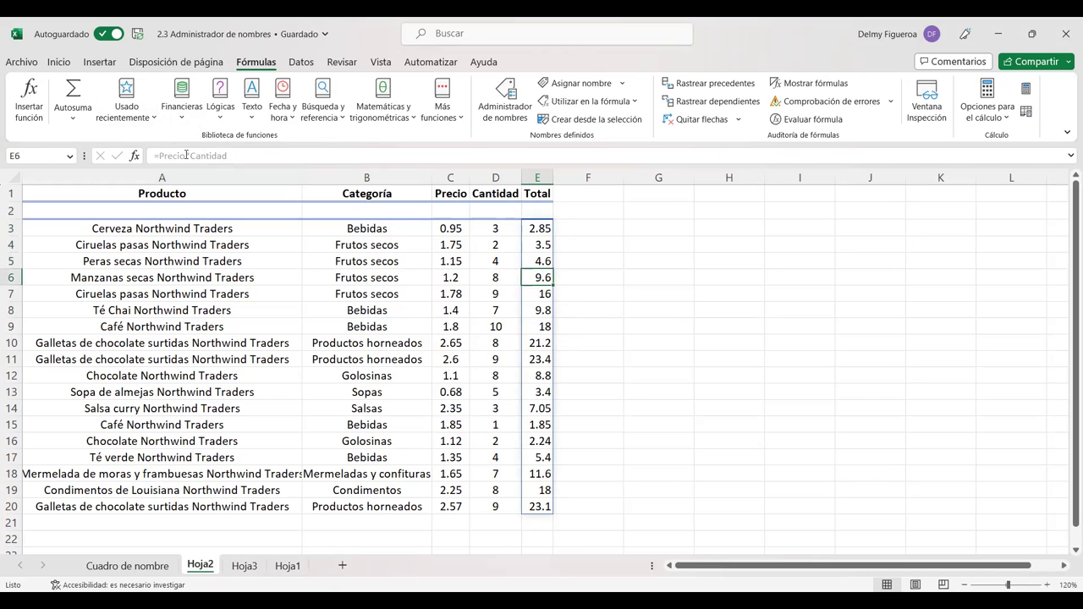
{"action": "key", "text": "Down"}
{"action": "key", "text": "Down"}
{"action": "key", "text": "Down"}
{"action": "key", "text": "Down"}
{"action": "key", "text": "Down"}
{"action": "key", "text": "Down"}
{"action": "key", "text": "Down"}
{"action": "key", "text": "Down"}
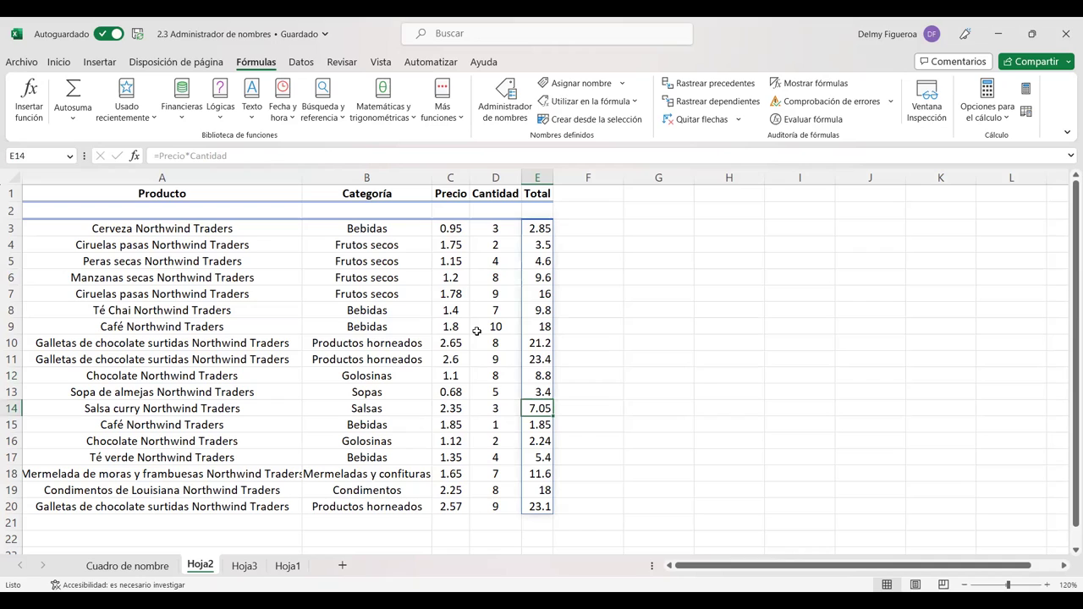
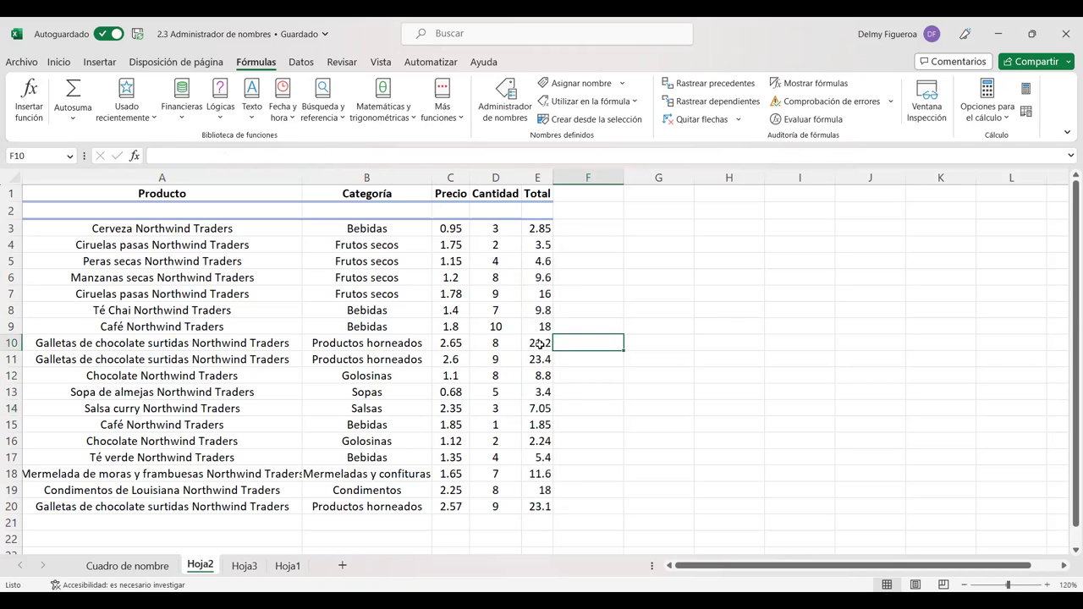
Review the =Precio*Cantidad Total formulas in Hoja2 column E, rows 10 and 6.
{"action": "left_click", "coordinate": [538, 342]}
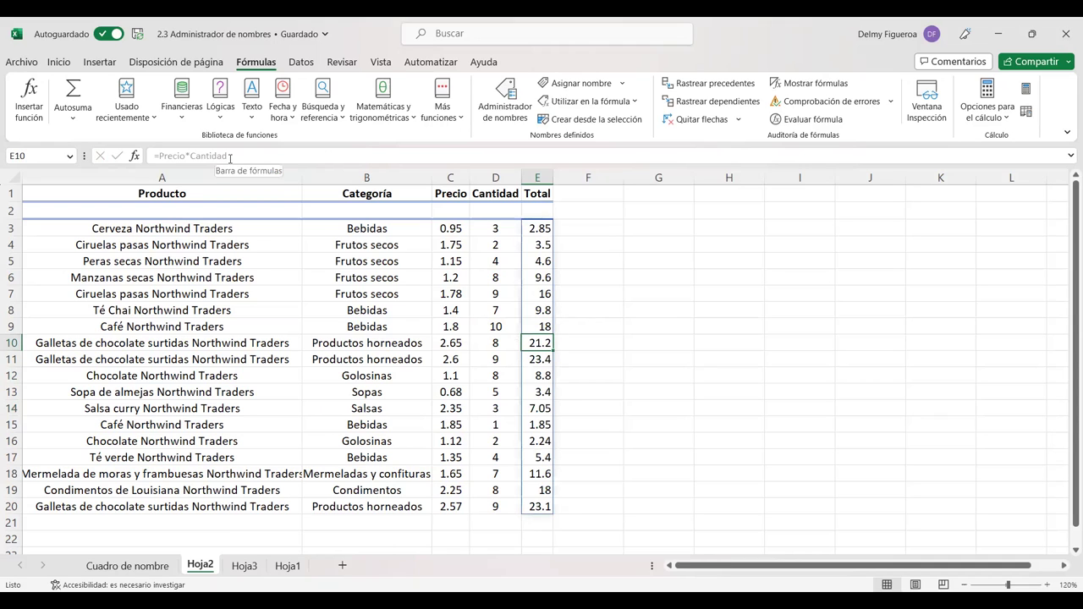
{"action": "key", "text": "ctrl+Up"}
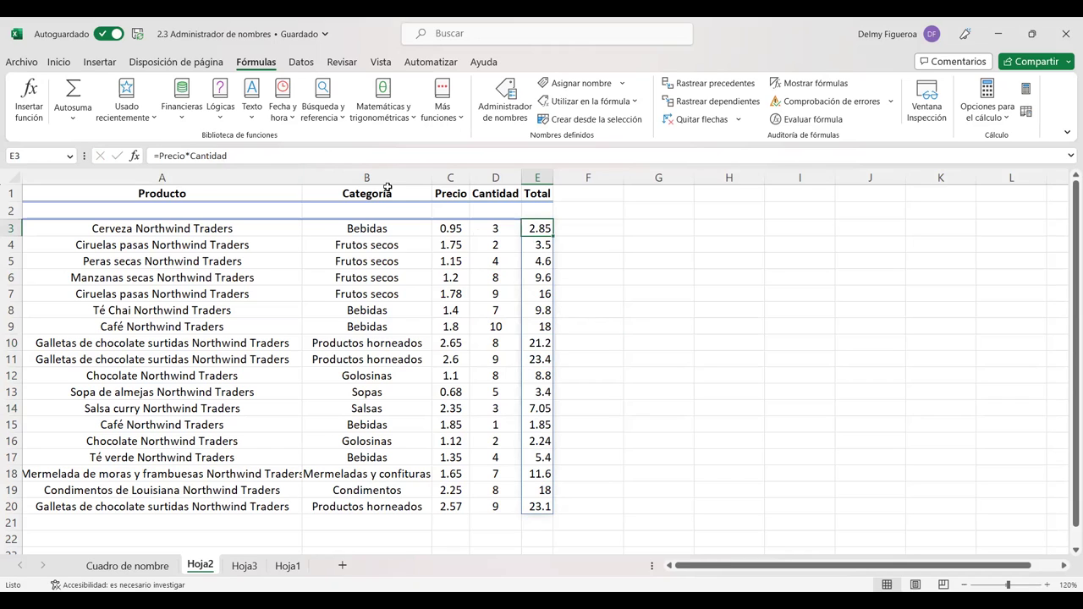
{"action": "left_click", "coordinate": [539, 273]}
{"action": "key", "text": "Down"}
{"action": "key", "text": "Down"}
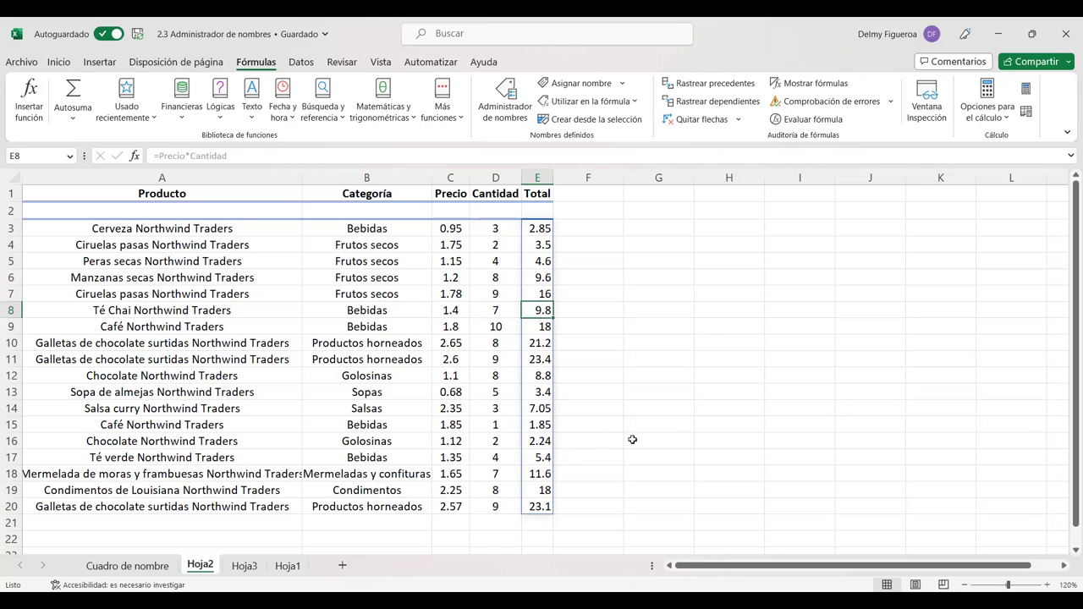
Re-enter E3's unchanged =Precio*Cantidad formula, then move to the Hoja3 employee sheet.
{"action": "left_click", "coordinate": [543, 229]}
{"action": "left_click", "coordinate": [243, 156]}
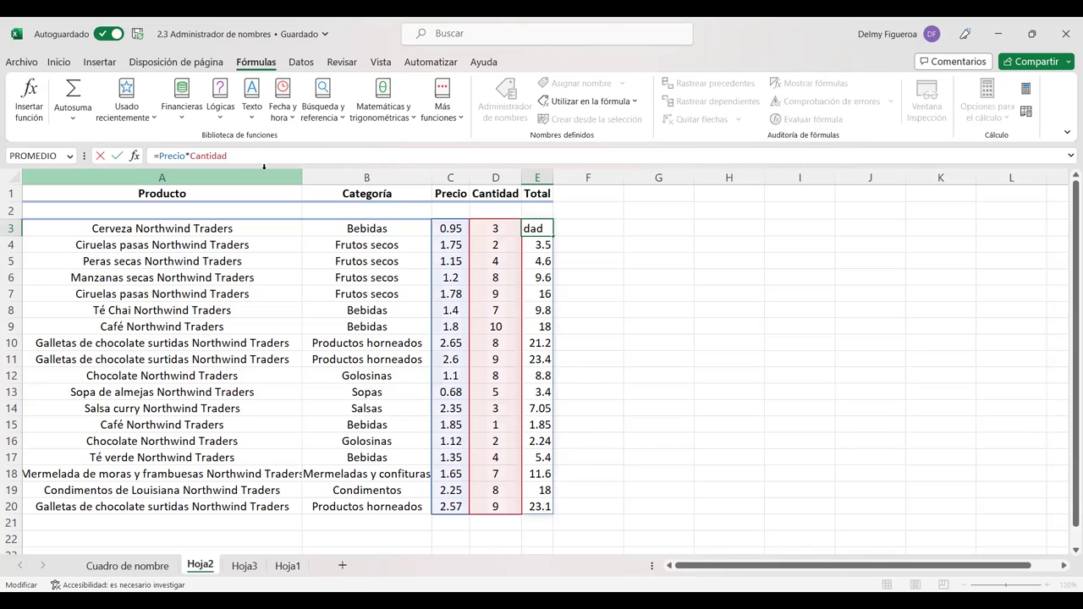
{"action": "key", "text": "Return"}
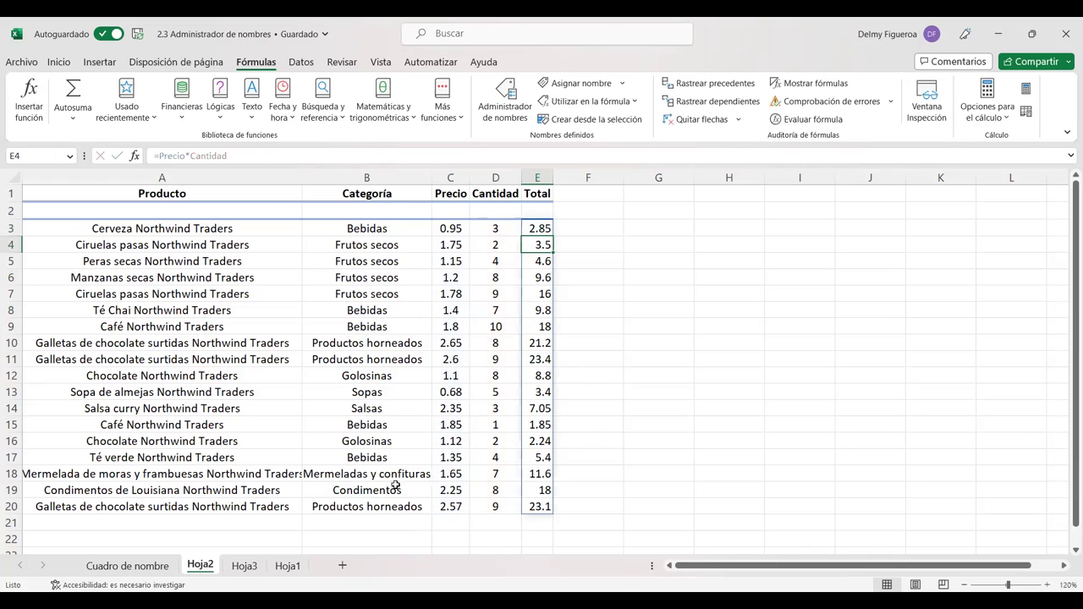
{"action": "left_click", "coordinate": [241, 568]}
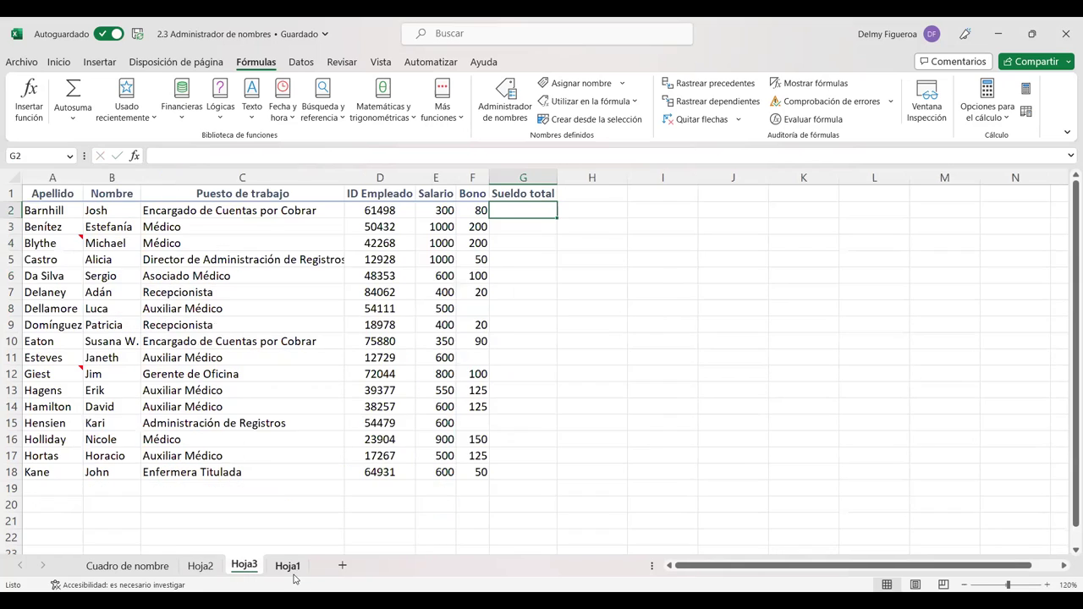
Enter {=Salario+Bono} in G2 as an array formula using the Salario and Bono named ranges.
{"action": "left_click", "coordinate": [290, 570]}
{"action": "left_click", "coordinate": [245, 567]}
{"action": "type", "text": "="}
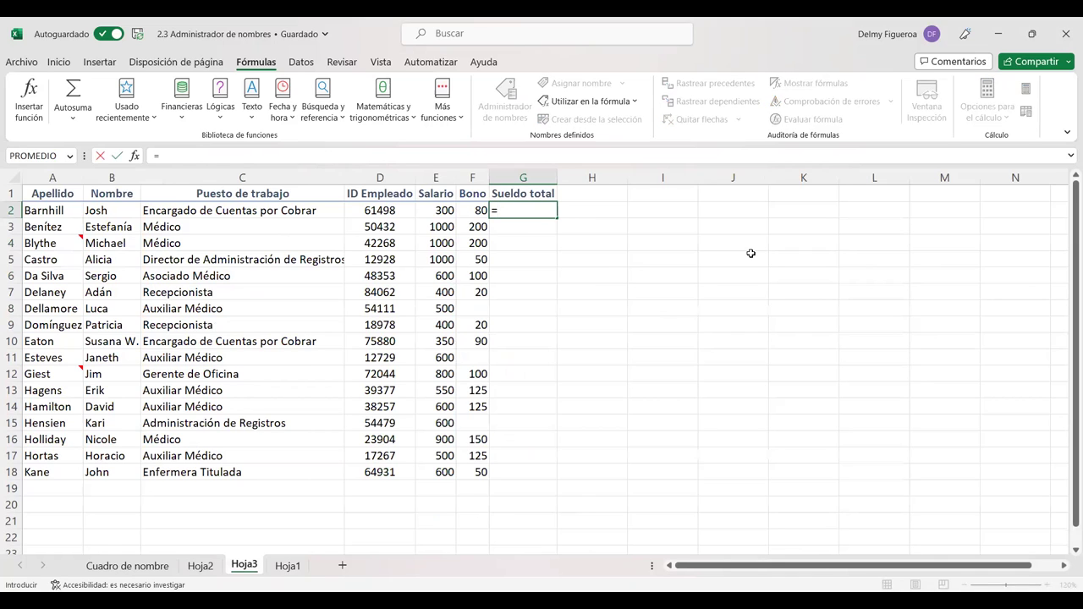
{"action": "type", "text": "sa"}
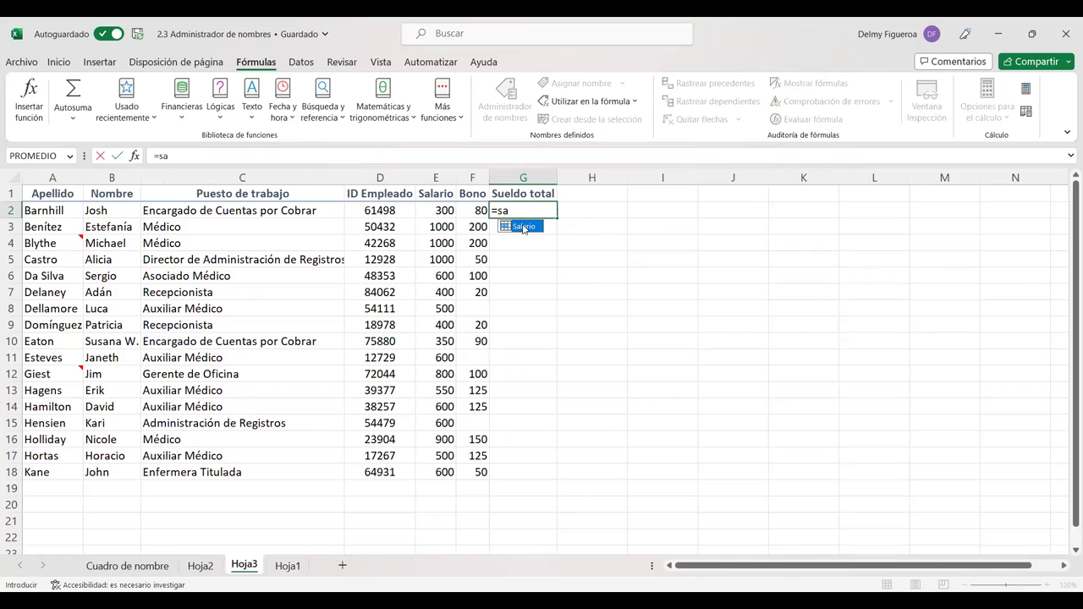
{"action": "double_click", "coordinate": [523, 225]}
{"action": "type", "text": "+"}
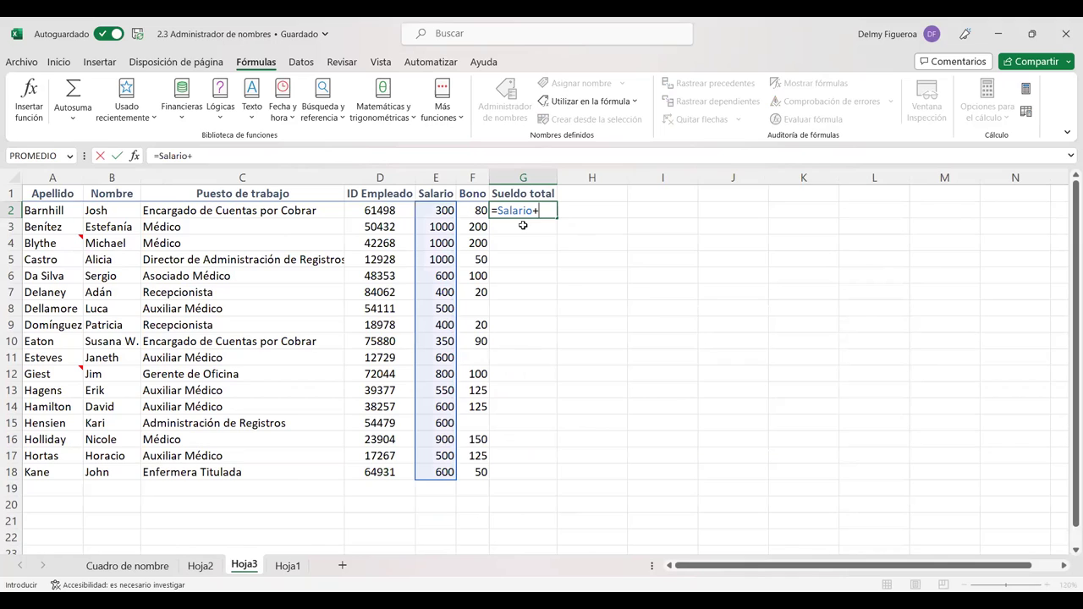
{"action": "type", "text": "bo"}
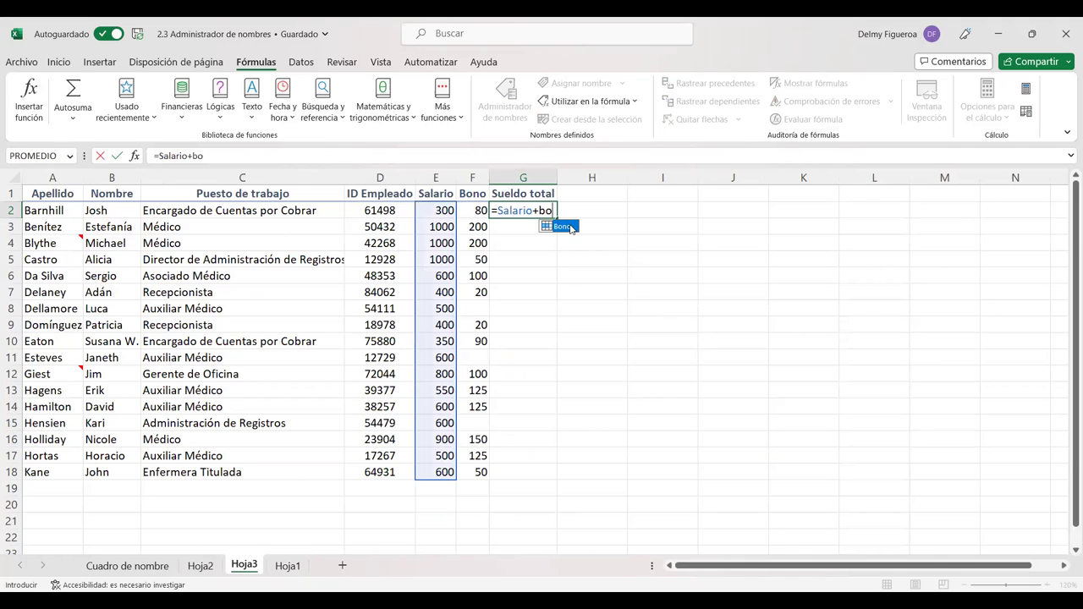
{"action": "double_click", "coordinate": [571, 228]}
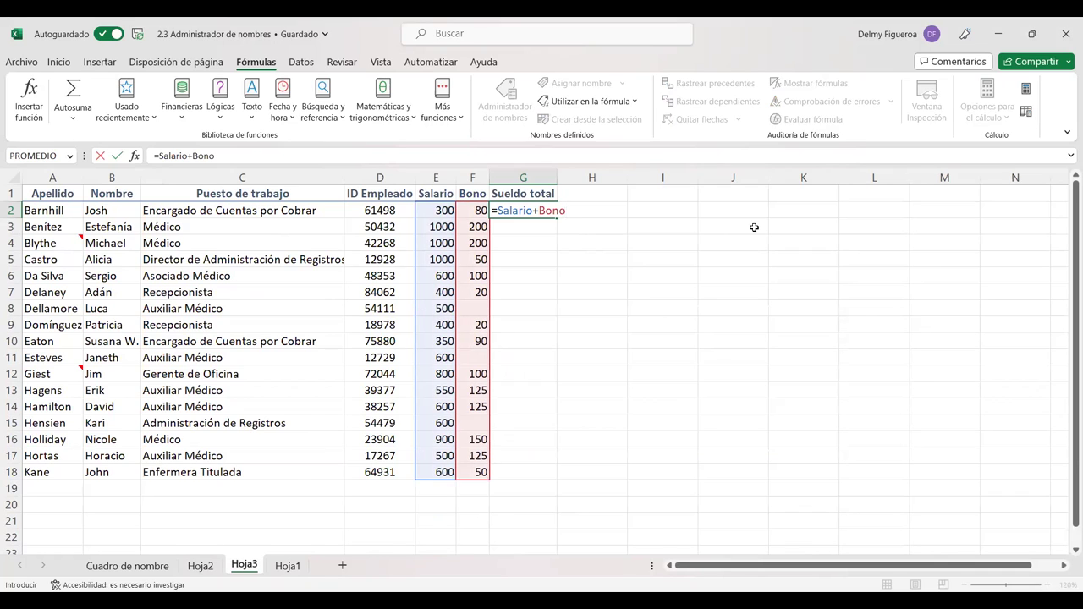
{"action": "key", "text": "ctrl+shift+Return"}
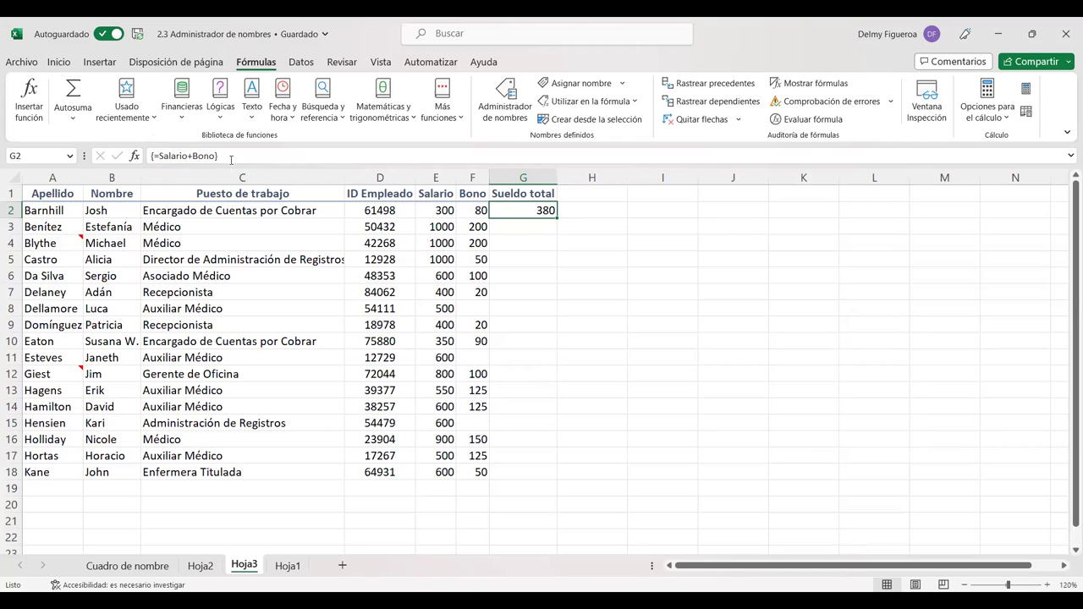
Copy G2 down to G18, undo the fill, clear G2, and begin a new = entry.
{"action": "left_click_drag", "start_coordinate": [557, 218], "coordinate": [557, 476]}
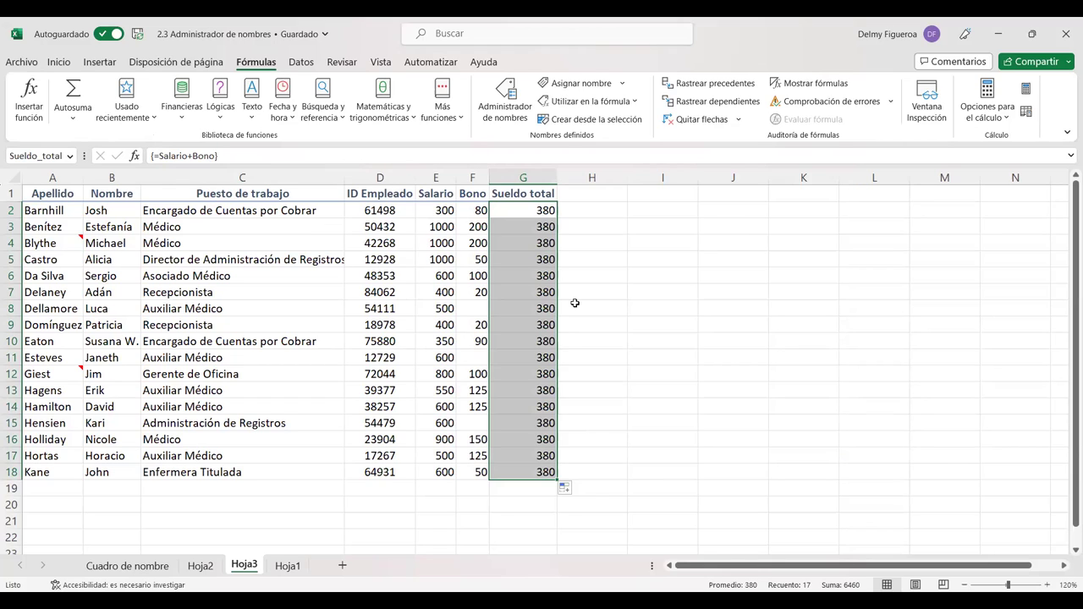
{"action": "key", "text": "ctrl+z"}
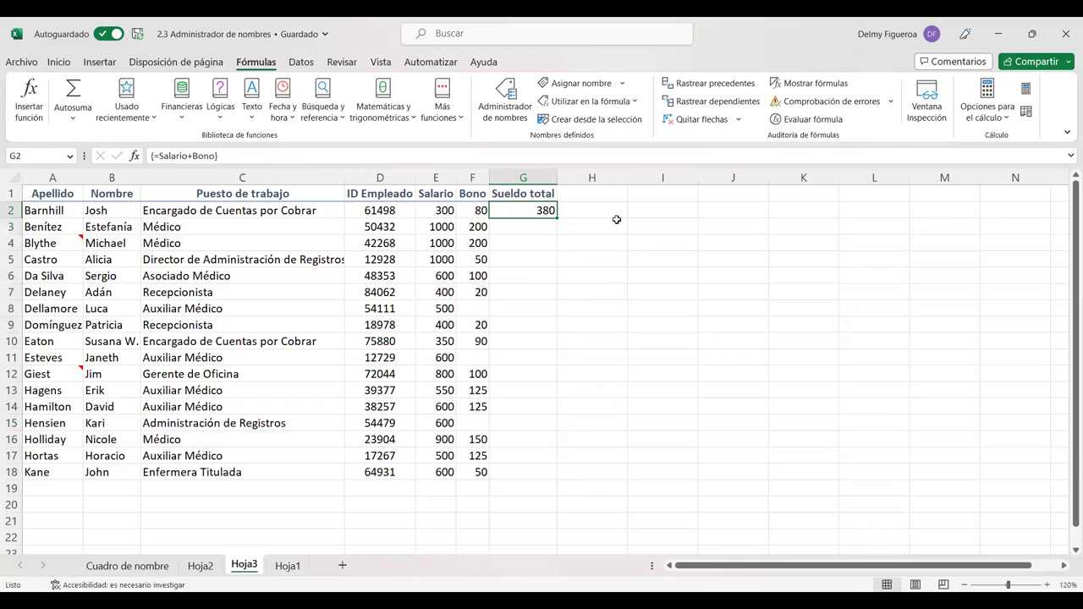
{"action": "left_click", "coordinate": [617, 220]}
{"action": "key", "text": "Up"}
{"action": "key", "text": "Left"}
{"action": "key", "text": "Delete"}
{"action": "type", "text": "="}
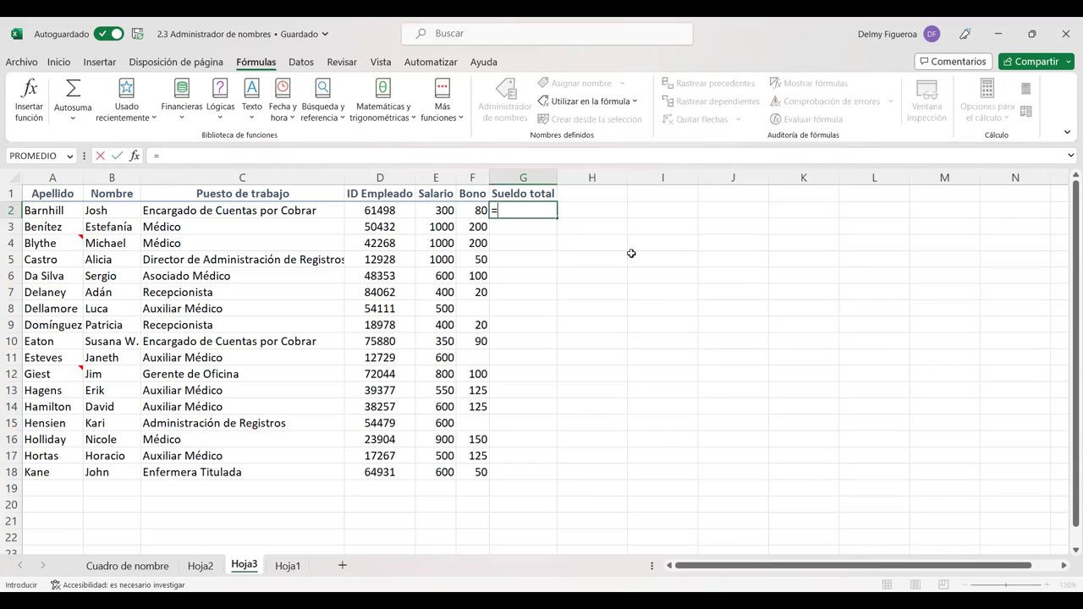
{"action": "left_click", "coordinate": [446, 210]}
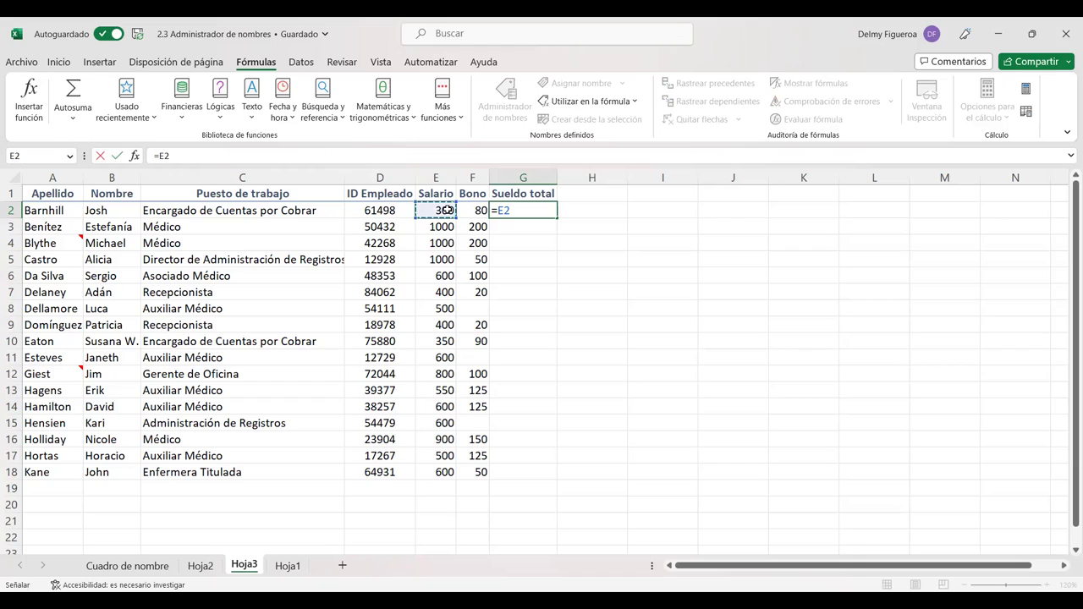
{"action": "key", "text": "BackSpace"}
{"action": "key", "text": "BackSpace"}
{"action": "type", "text": "sla"}
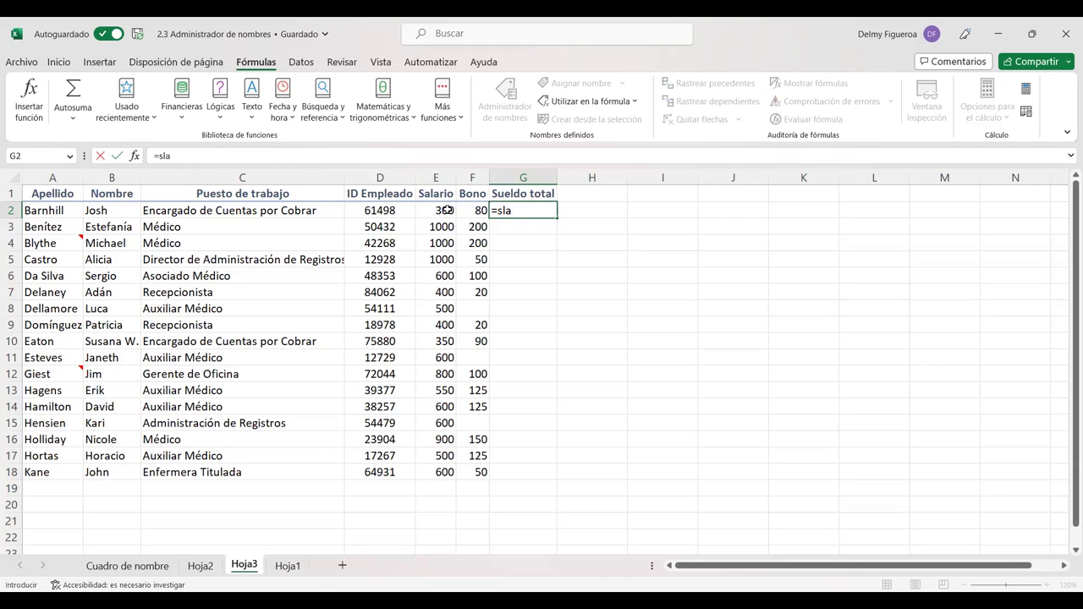
{"action": "key", "text": "BackSpace"}
{"action": "key", "text": "BackSpace"}
{"action": "type", "text": "al"}
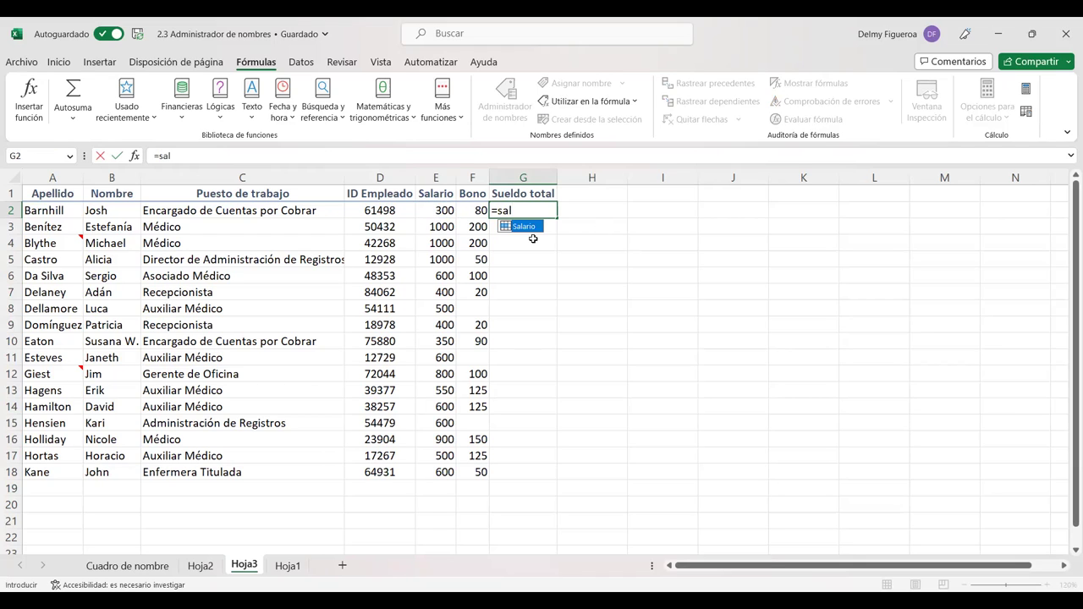
{"action": "double_click", "coordinate": [523, 227]}
{"action": "type", "text": "+"}
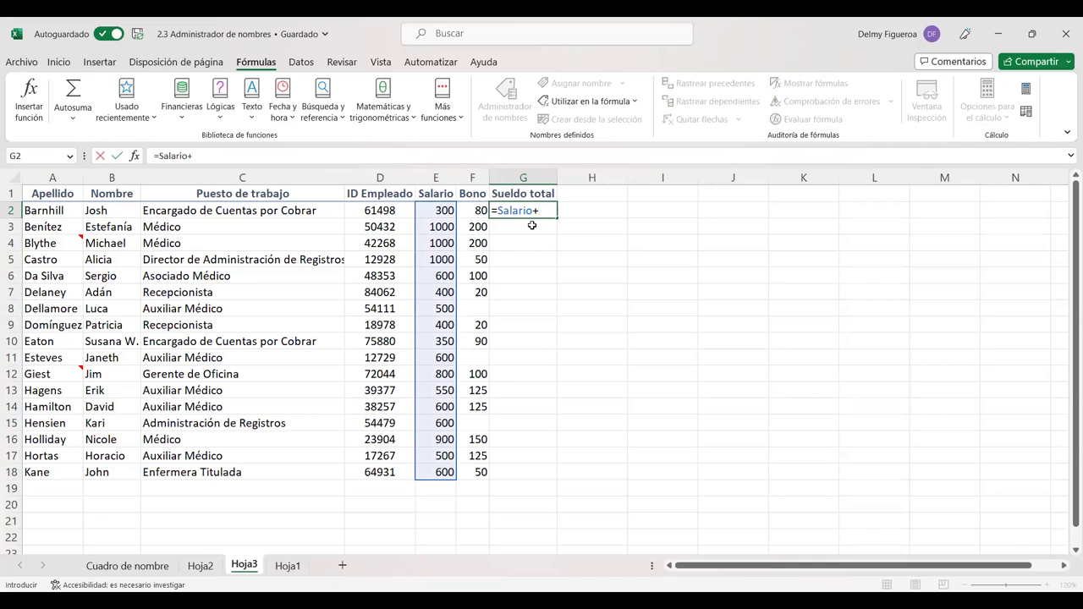
{"action": "type", "text": "bon"}
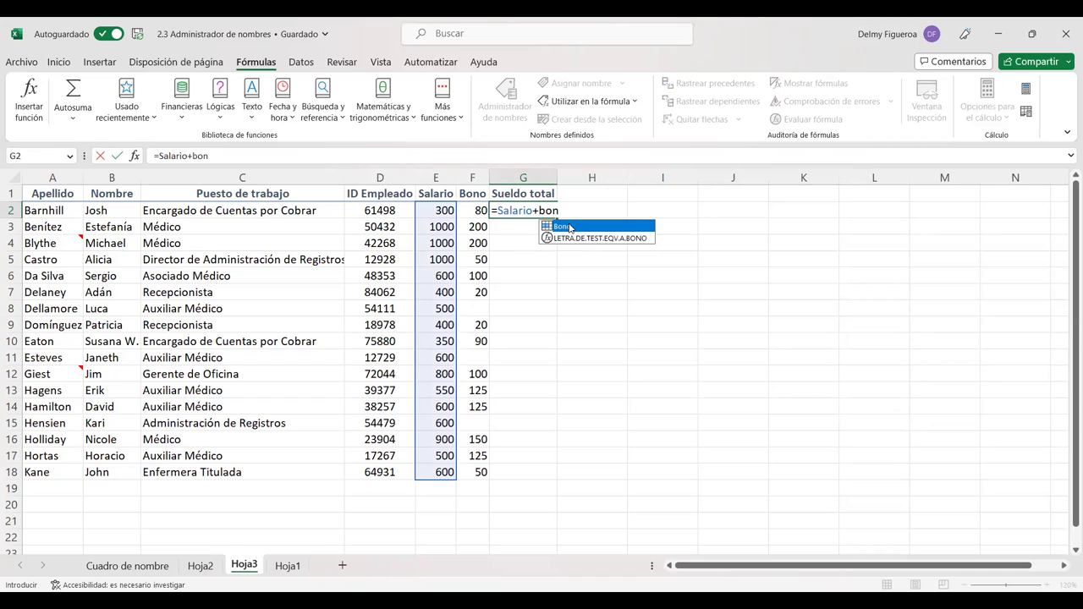
{"action": "double_click", "coordinate": [565, 227]}
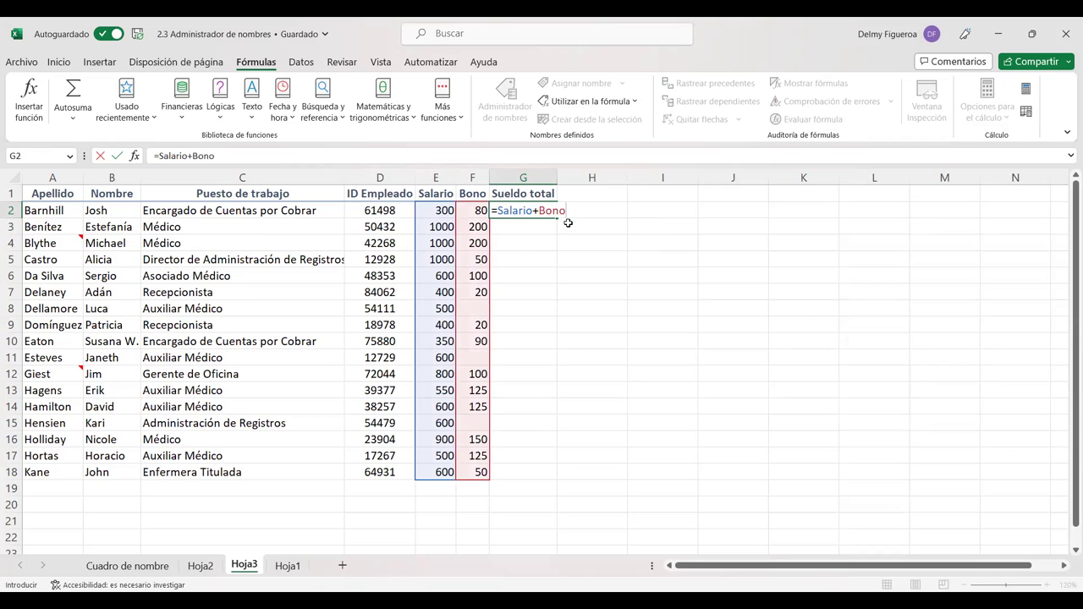
{"action": "key", "text": "Return"}
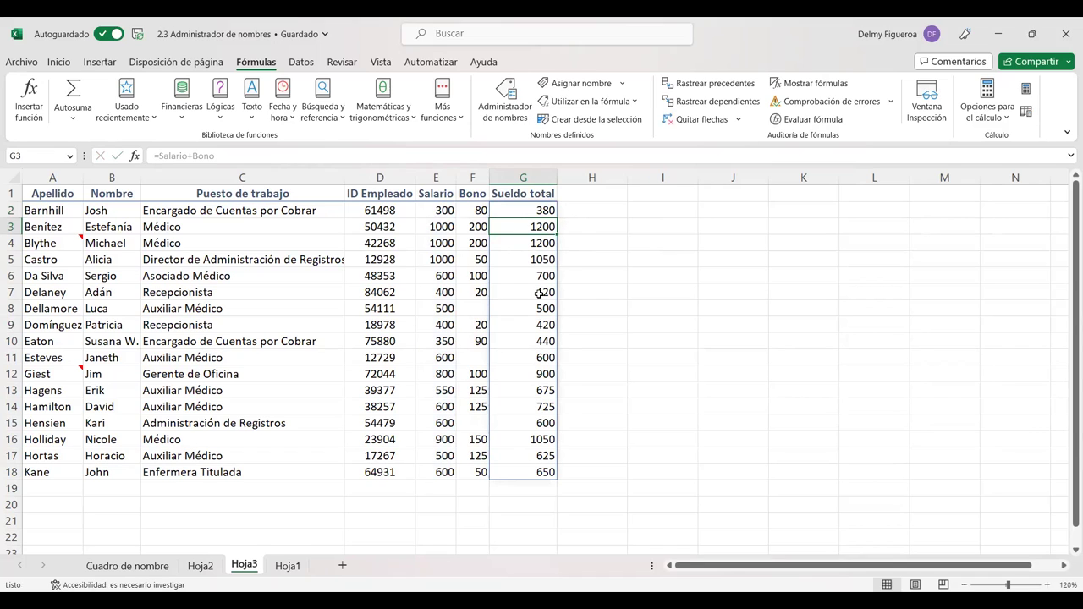
{"action": "key", "text": "ctrl+z"}
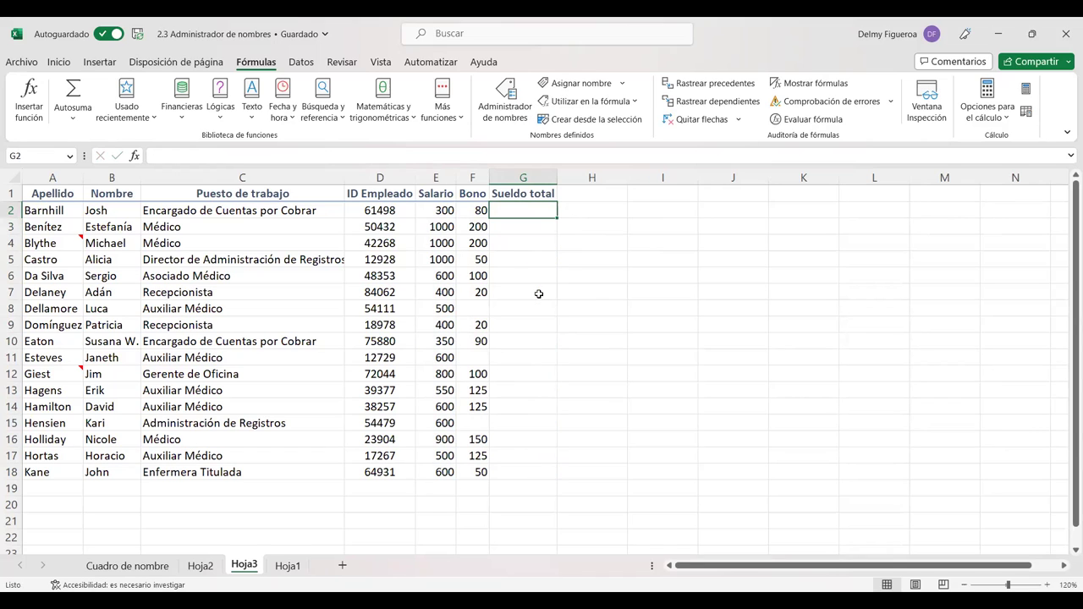
{"action": "type", "text": "="}
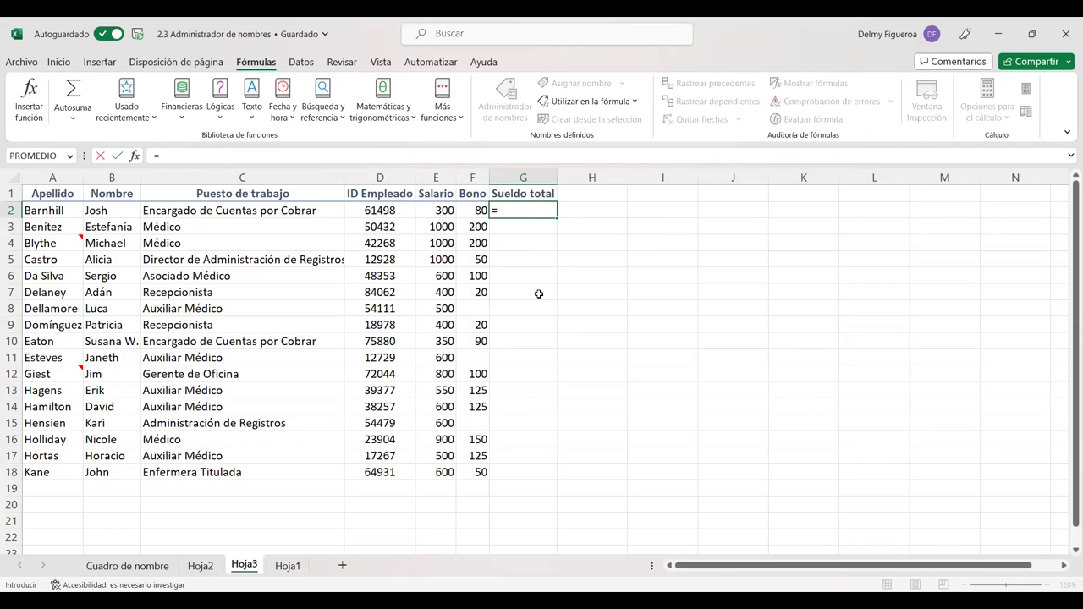
{"action": "type", "text": "sala"}
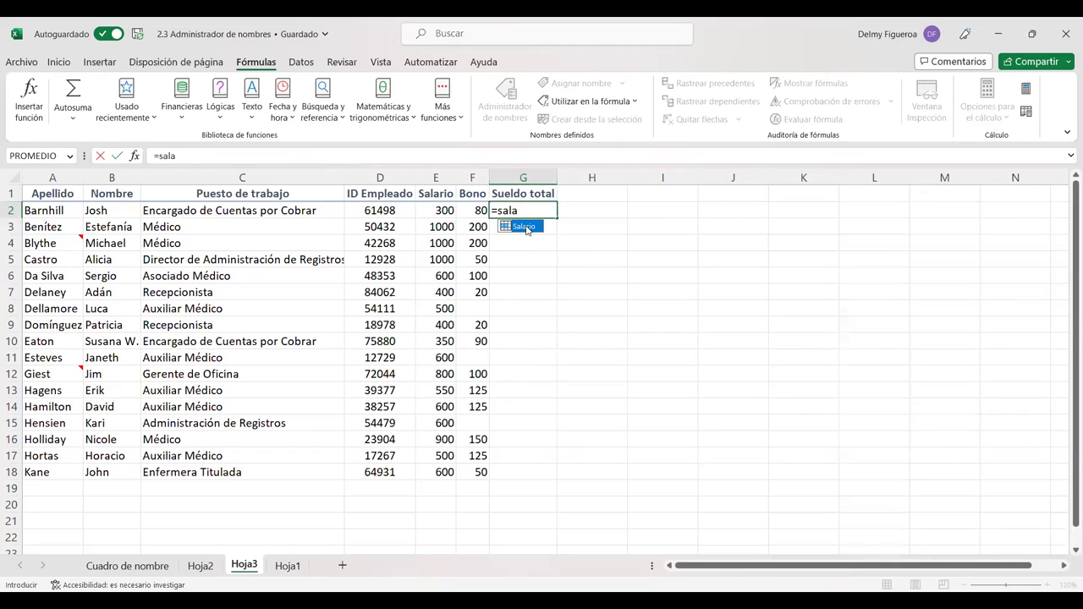
{"action": "double_click", "coordinate": [524, 226]}
{"action": "type", "text": "+"}
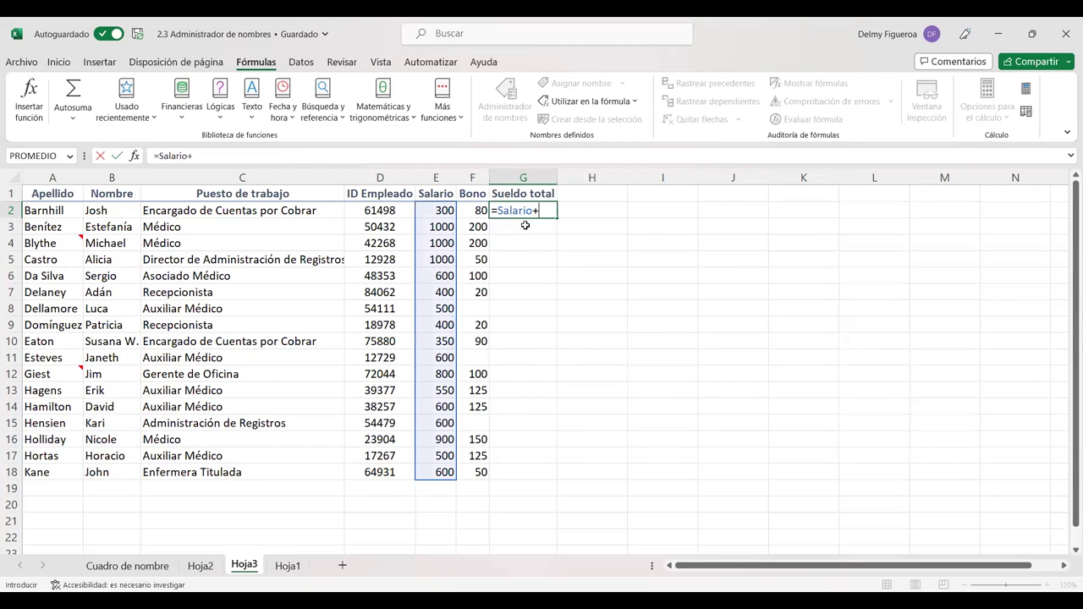
{"action": "type", "text": "bon"}
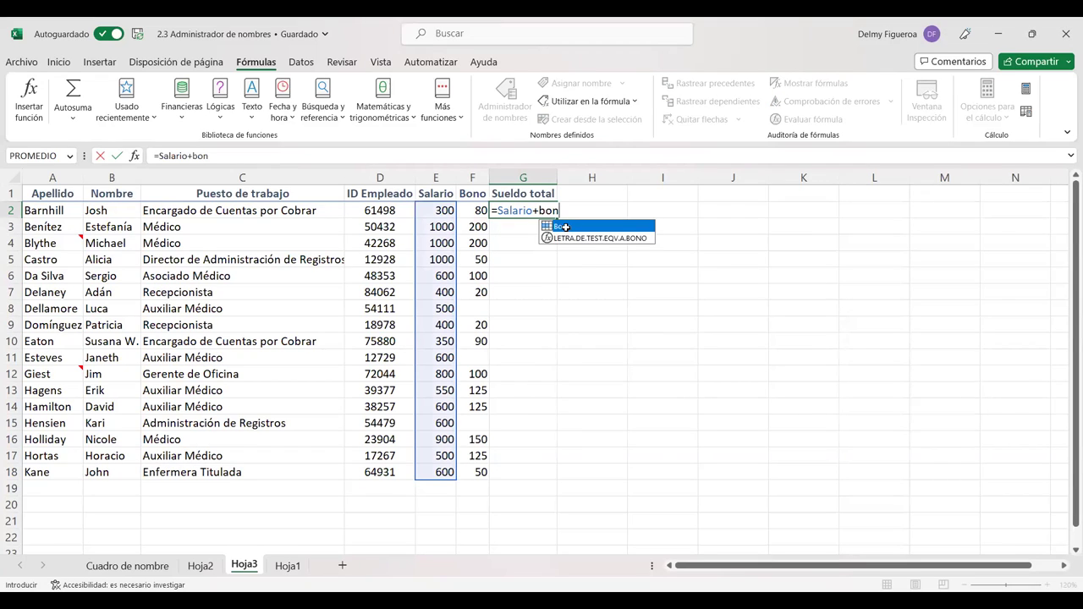
{"action": "double_click", "coordinate": [565, 227]}
{"action": "key", "text": "ctrl+Return"}
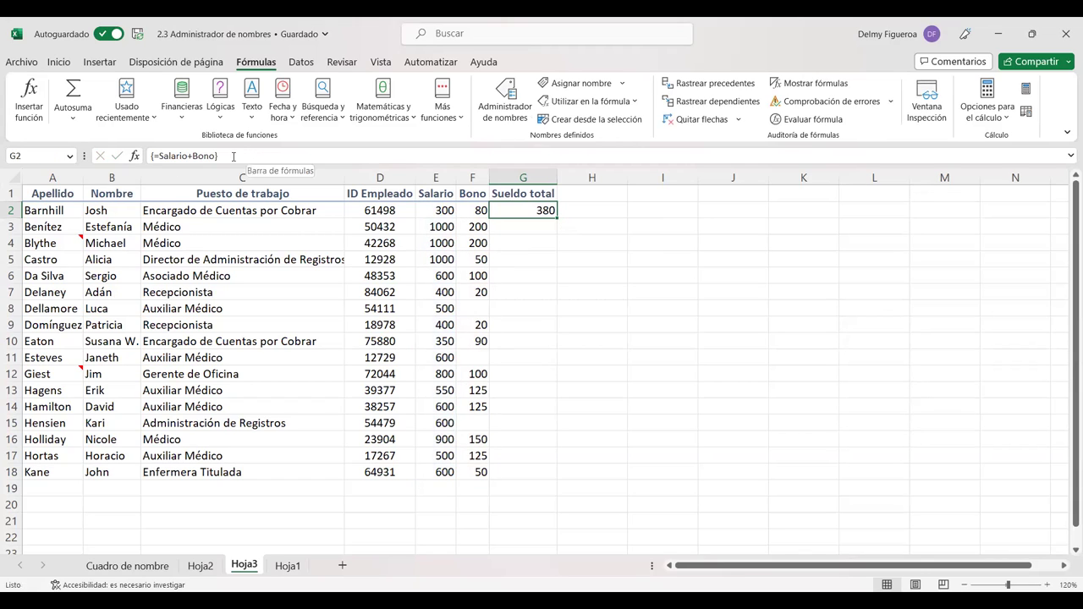
{"action": "left_click_drag", "start_coordinate": [557, 218], "coordinate": [547, 482]}
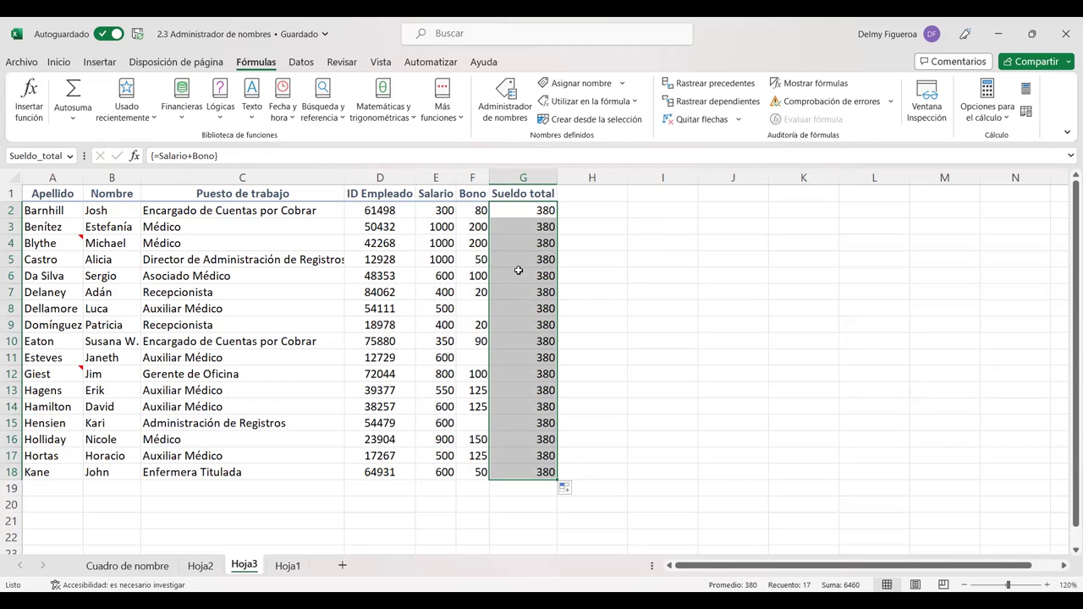
{"action": "left_click", "coordinate": [533, 226]}
{"action": "key", "text": "Down"}
{"action": "key", "text": "Down"}
{"action": "key", "text": "Down"}
{"action": "key", "text": "Down"}
{"action": "key", "text": "Down"}
{"action": "key", "text": "Down"}
{"action": "key", "text": "Down"}
{"action": "key", "text": "Down"}
{"action": "key", "text": "Down"}
{"action": "key", "text": "Down"}
{"action": "key", "text": "Down"}
{"action": "key", "text": "Down"}
{"action": "key", "text": "Down"}
{"action": "key", "text": "Down"}
{"action": "key", "text": "ctrl+z"}
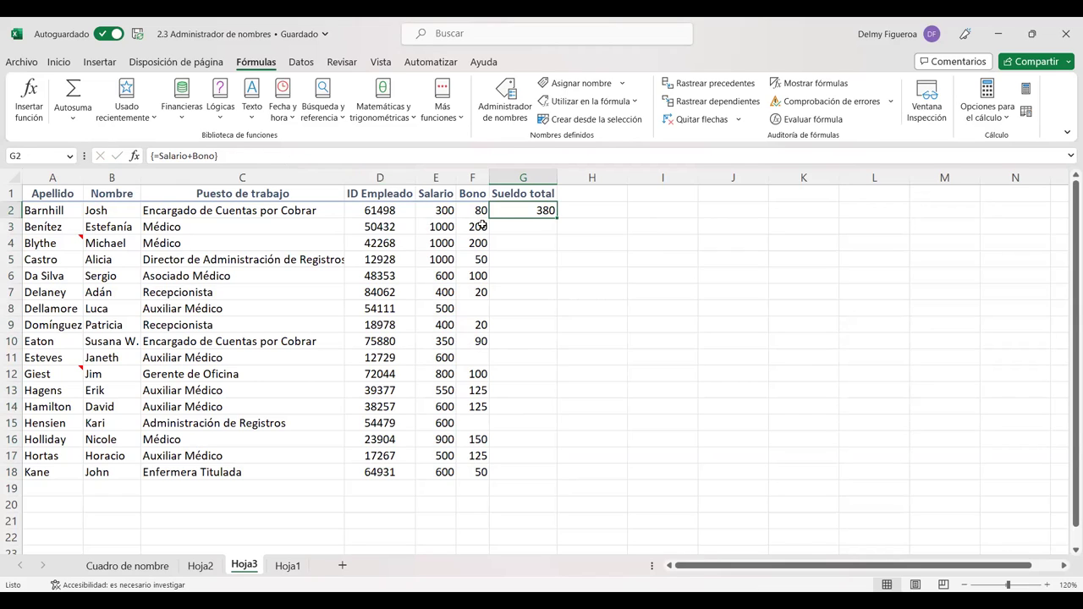
{"action": "key", "text": "Delete"}
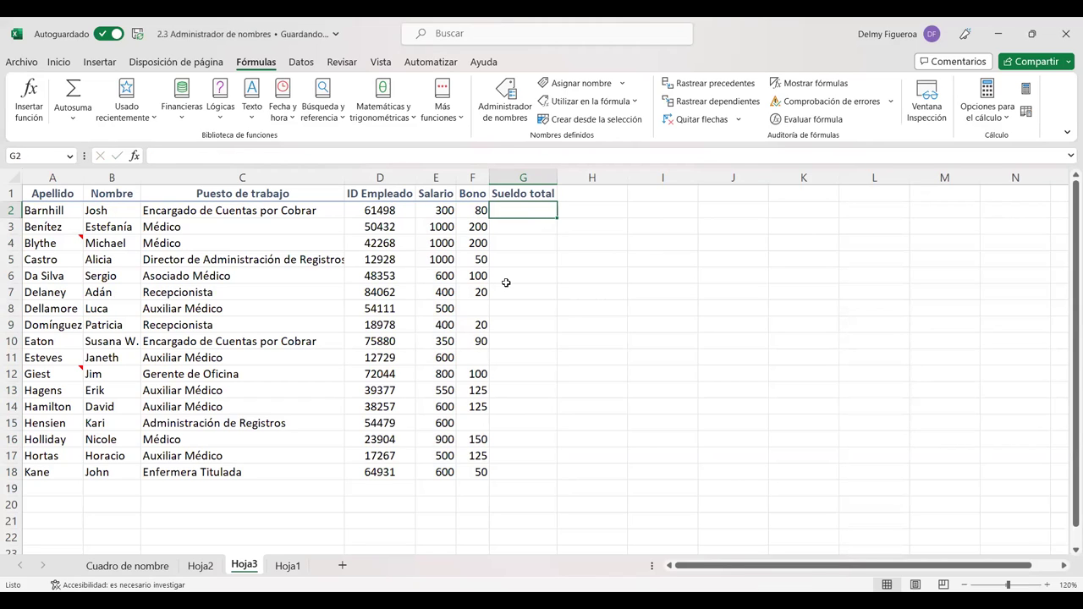
Enter =Salario+Bono in G2 with the named ranges so column G fills with totals.
{"action": "type", "text": "="}
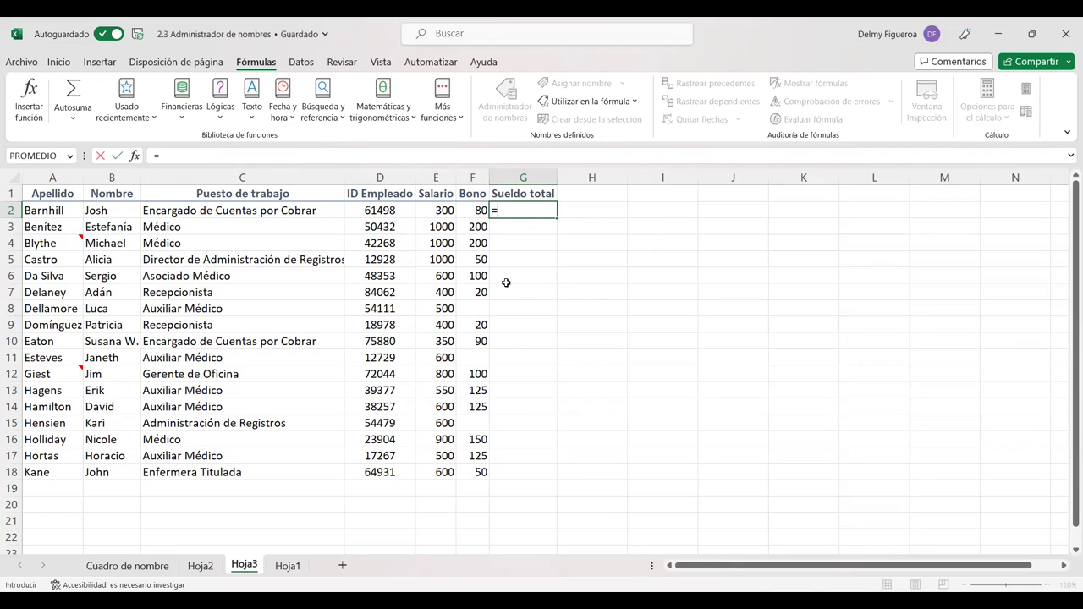
{"action": "type", "text": "sala"}
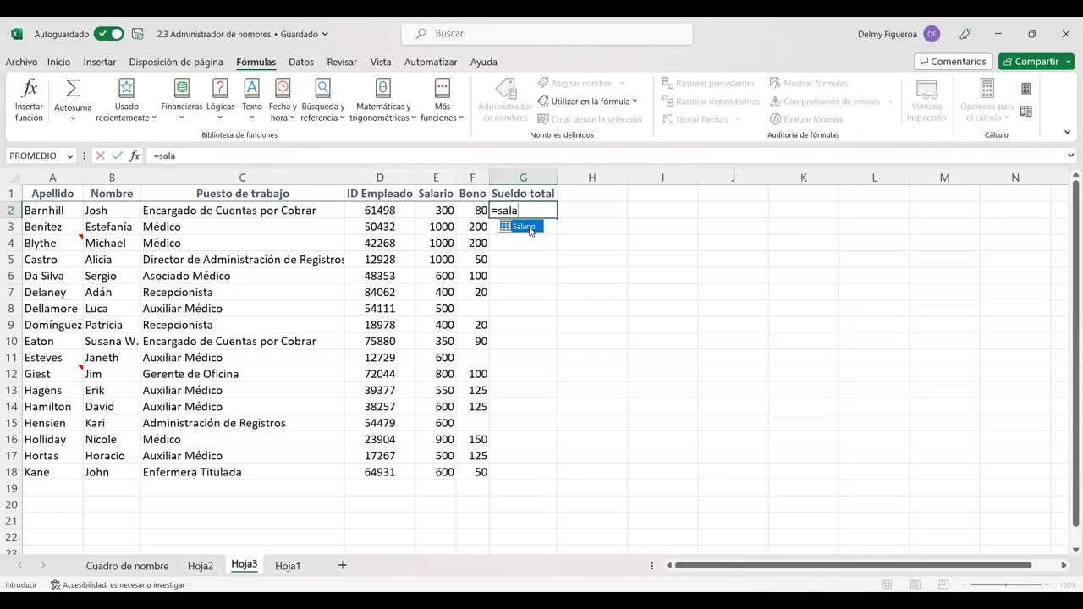
{"action": "double_click", "coordinate": [528, 227]}
{"action": "type", "text": "+"}
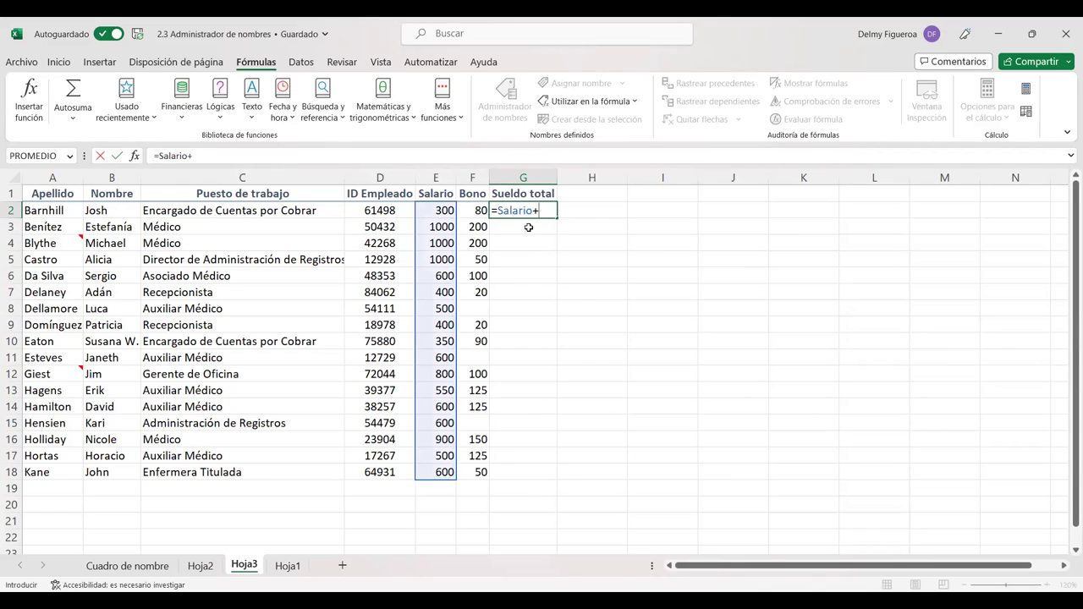
{"action": "type", "text": "bon"}
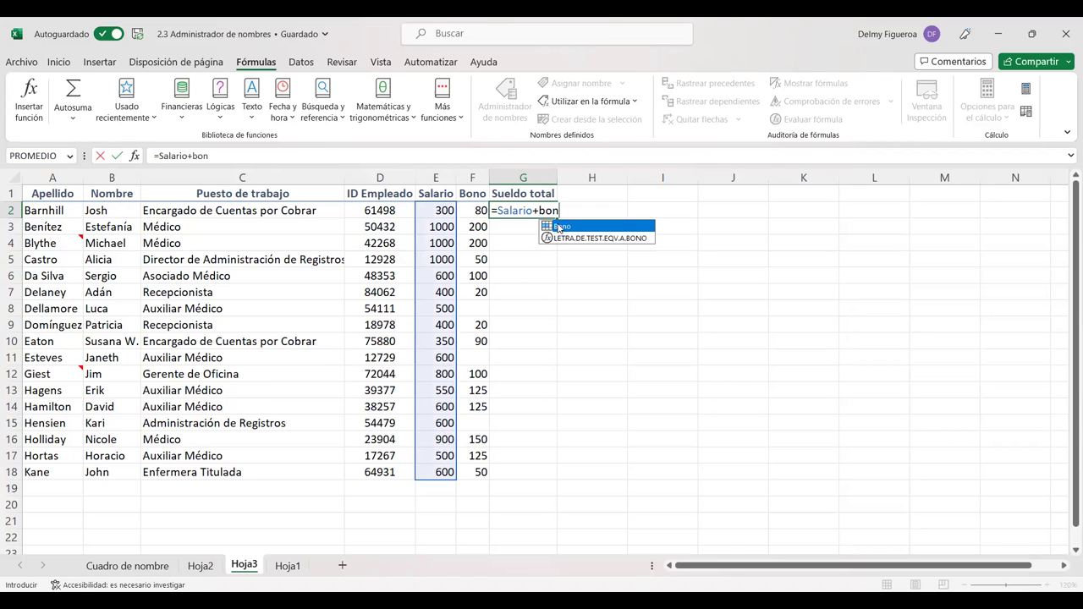
{"action": "double_click", "coordinate": [557, 222]}
{"action": "key", "text": "Return"}
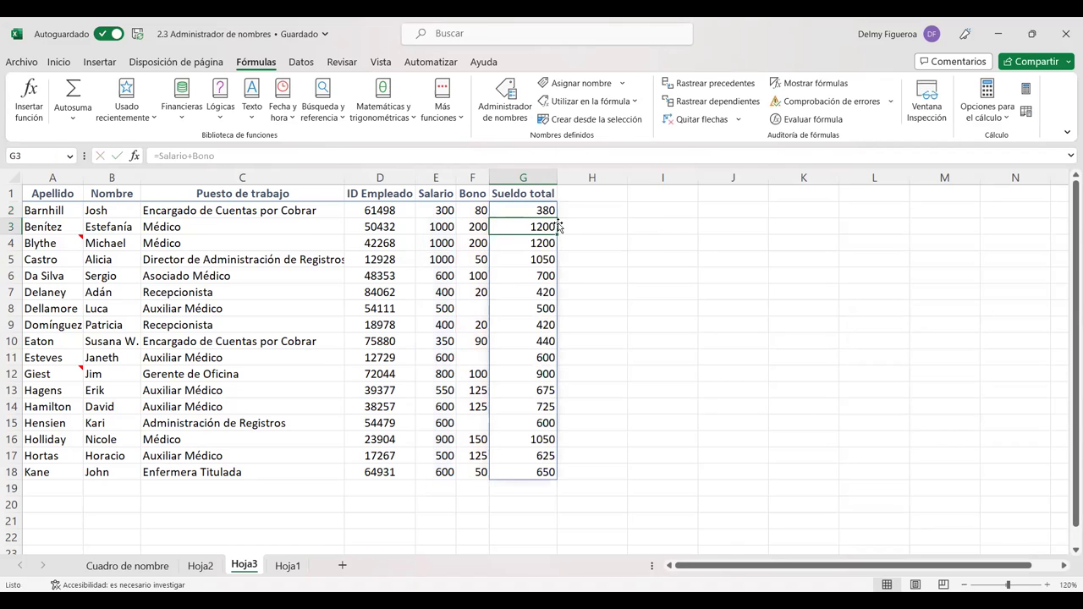
Check the totals in G8 and G14 and the formula in G2.
{"action": "left_click", "coordinate": [538, 308]}
{"action": "left_click", "coordinate": [541, 404]}
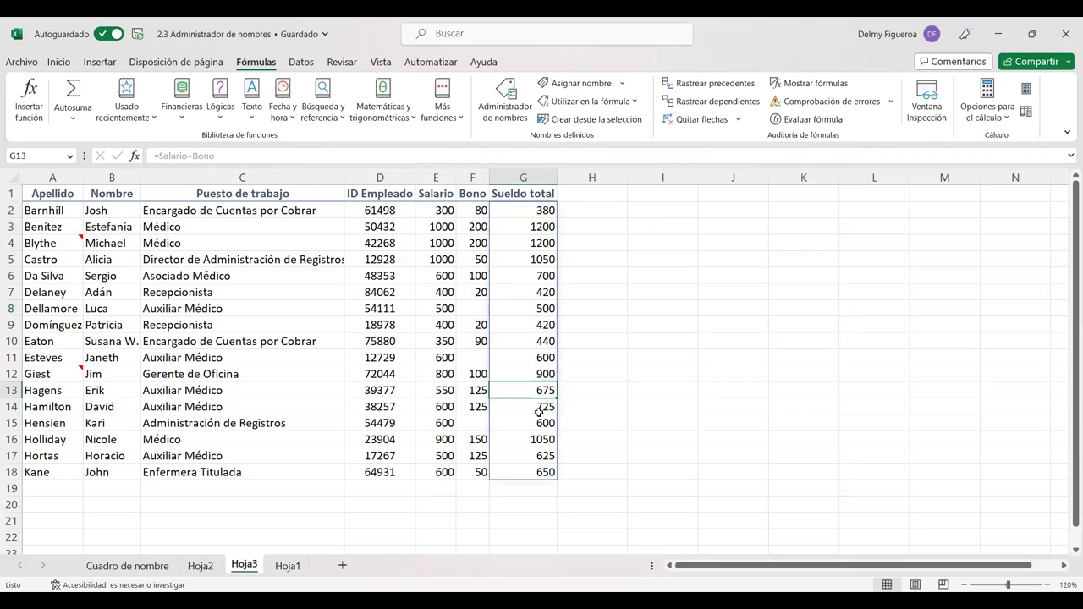
{"action": "left_click", "coordinate": [521, 212]}
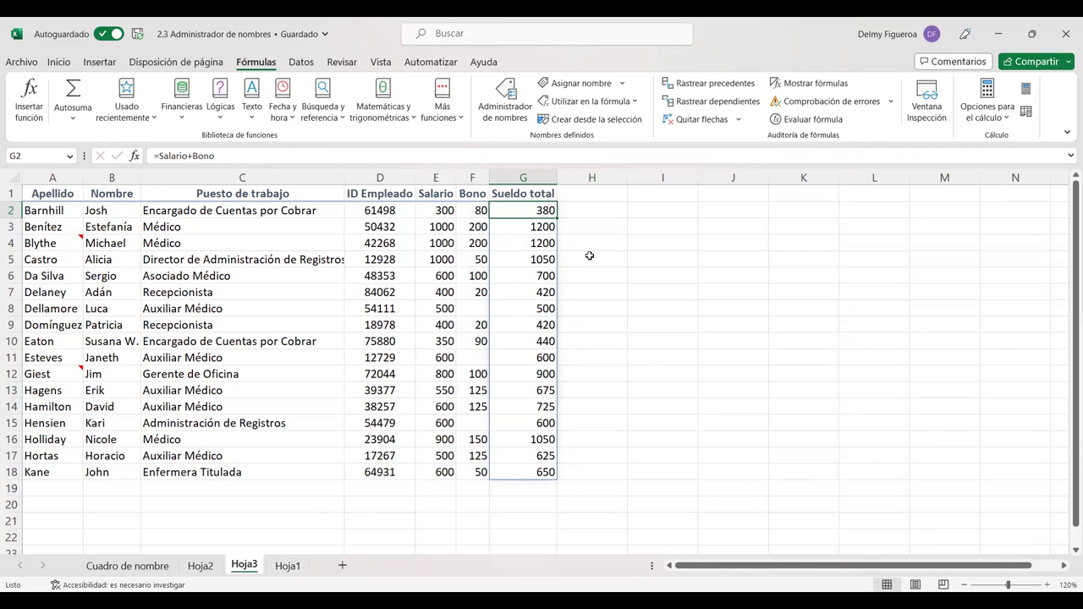
Check Barnhill's entry in A2 and review the list of defined names.
{"action": "left_click", "coordinate": [596, 230]}
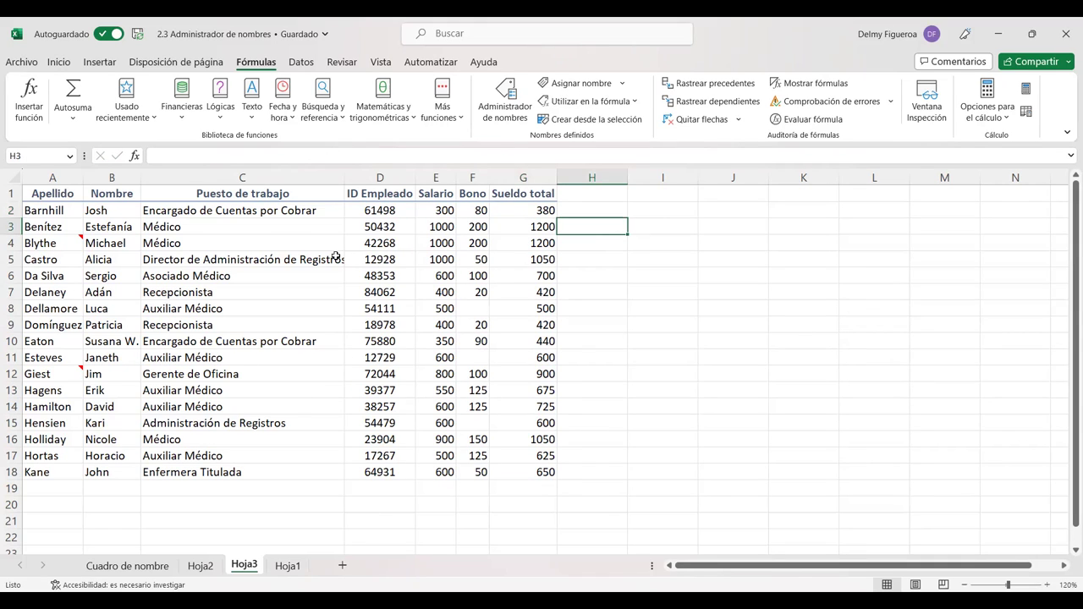
{"action": "left_click", "coordinate": [46, 212]}
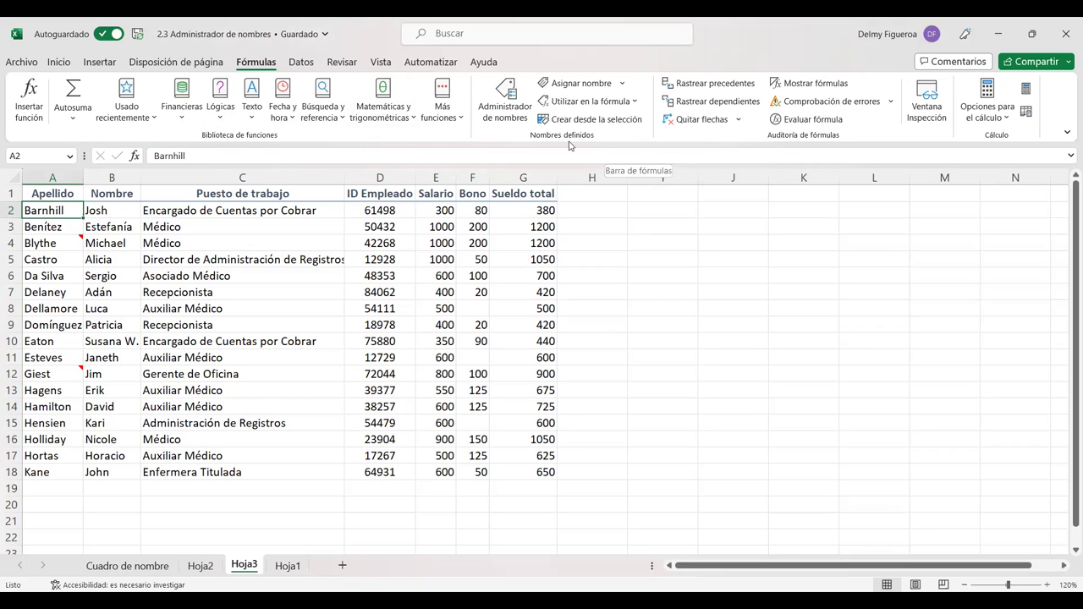
{"action": "left_click", "coordinate": [504, 110]}
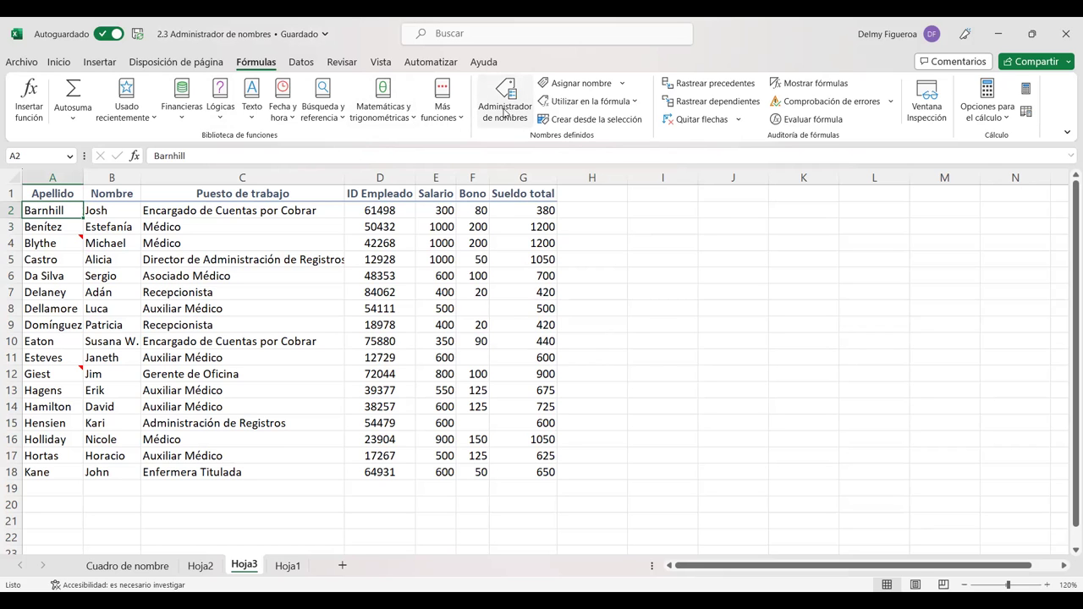
{"action": "mouse_move", "coordinate": [1066, 252]}
{"action": "left_mouse_down"}
{"action": "mouse_move", "coordinate": [1066, 345]}
{"action": "mouse_move", "coordinate": [1066, 216]}
{"action": "left_mouse_up"}
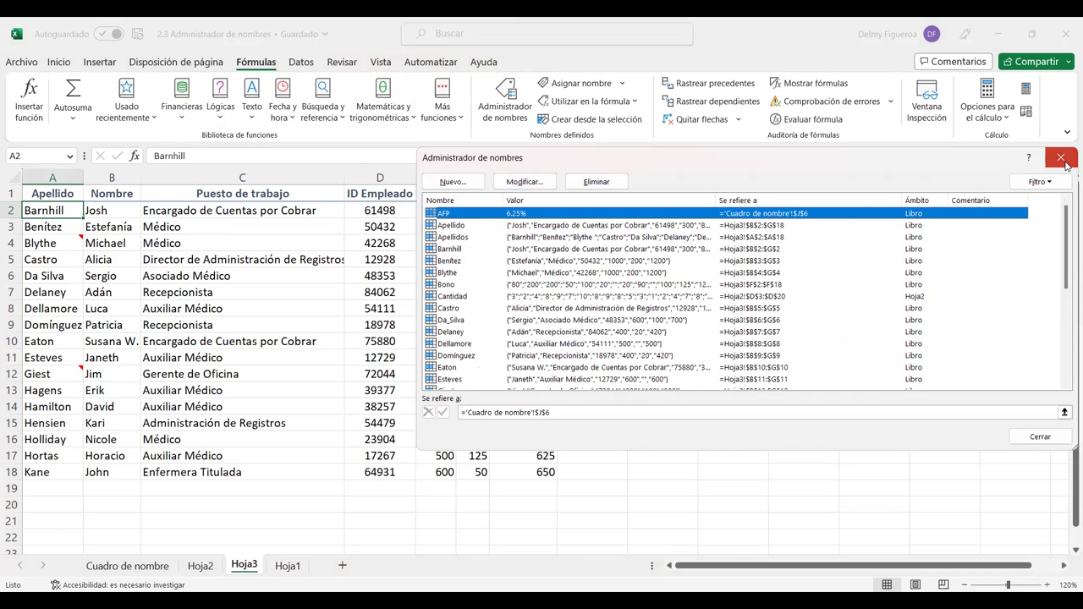
{"action": "left_click", "coordinate": [648, 209]}
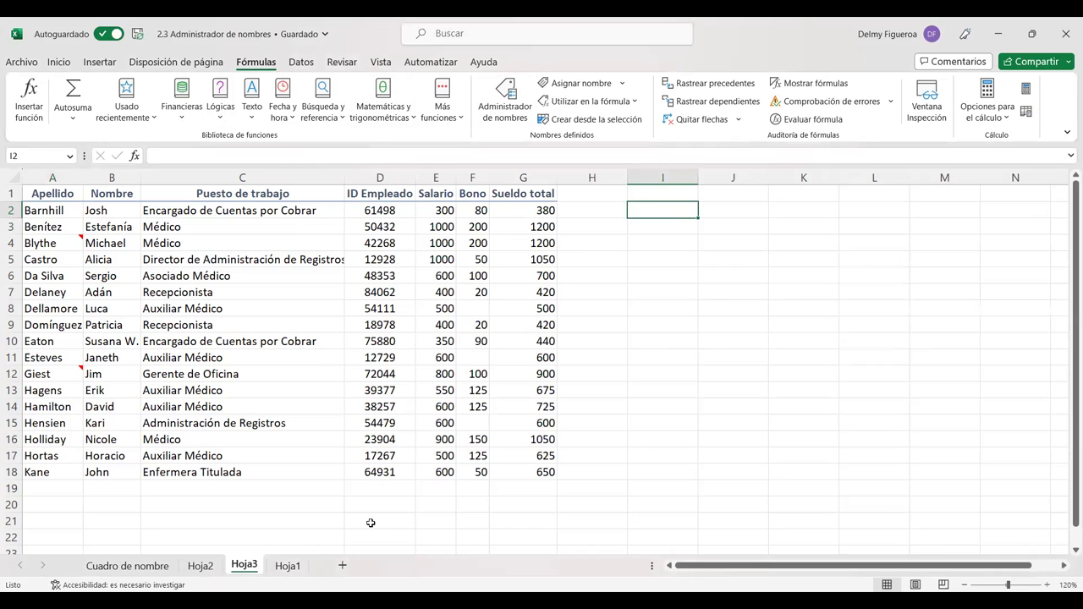
{"action": "left_click", "coordinate": [647, 474]}
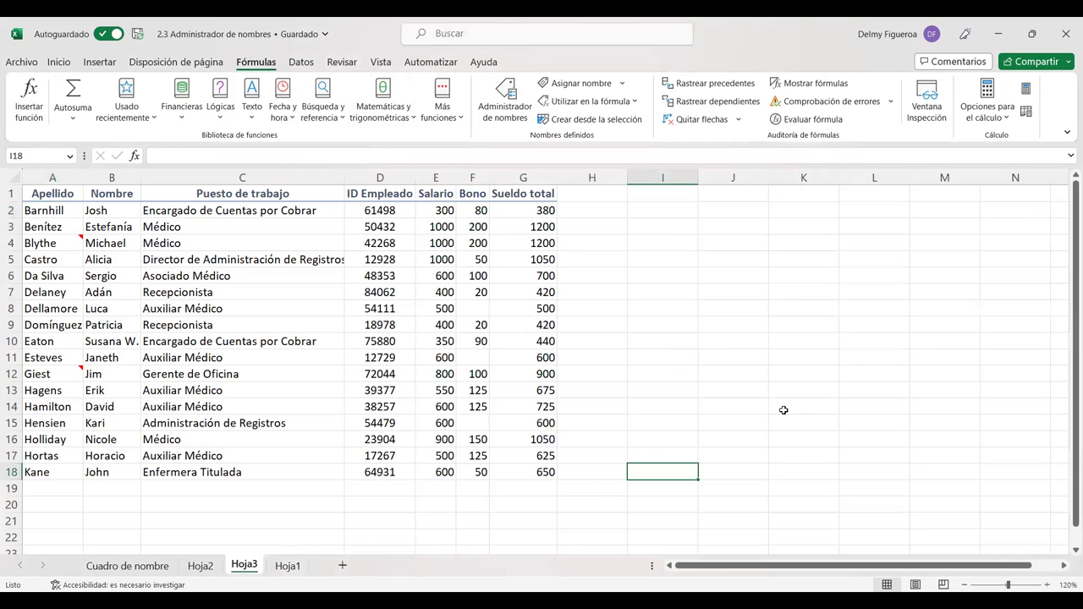
{"action": "type", "text": "="}
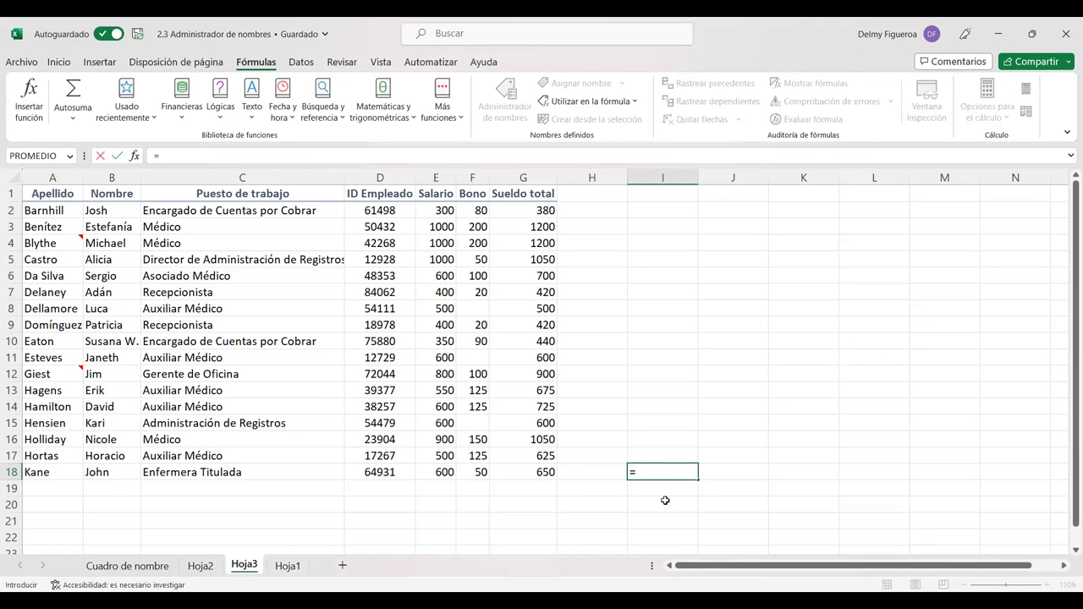
{"action": "type", "text": "kan"}
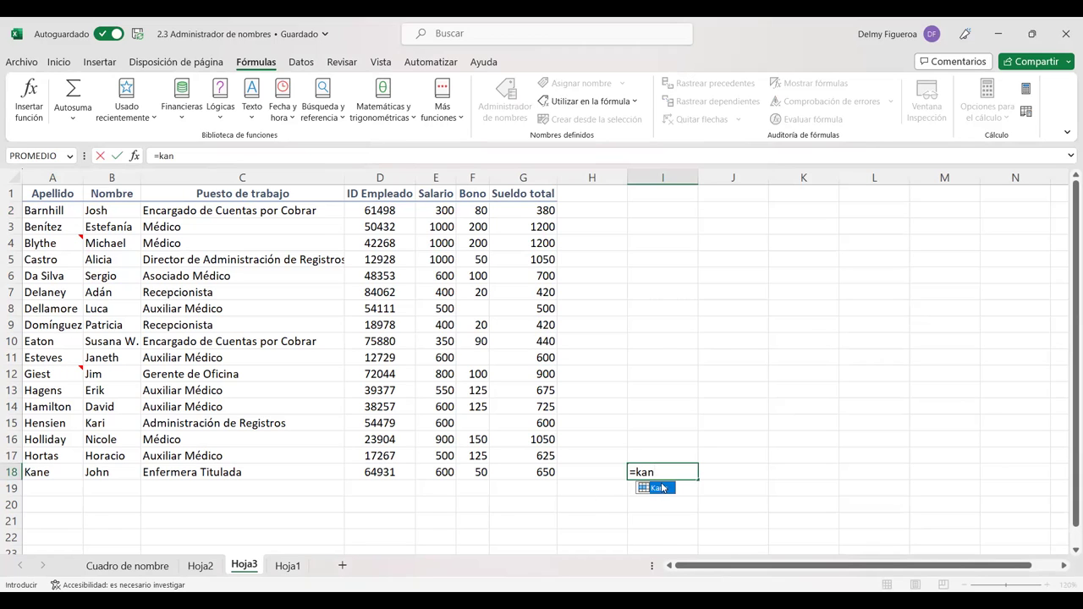
{"action": "key", "text": "Tab"}
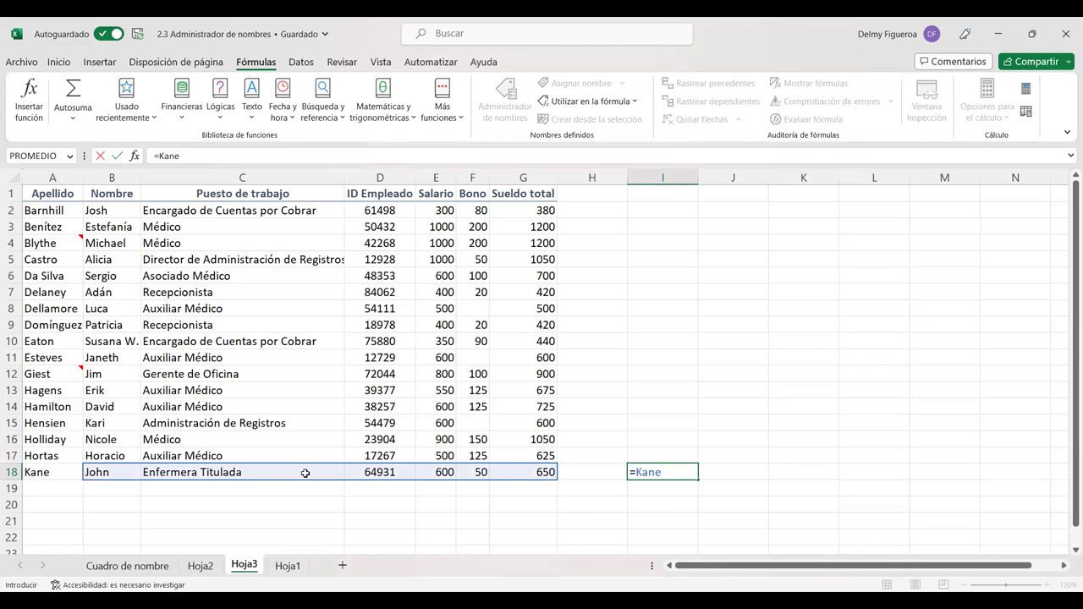
{"action": "key", "text": "Return"}
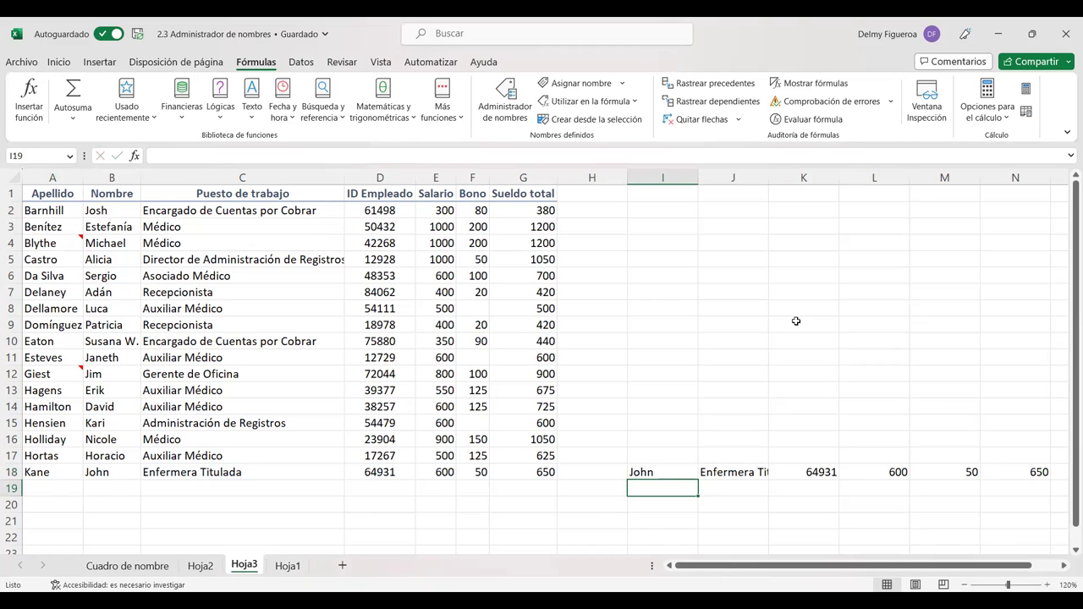
Enter =A2 in I2 beside Barnhill's row and recheck the formula.
{"action": "left_click", "coordinate": [665, 209]}
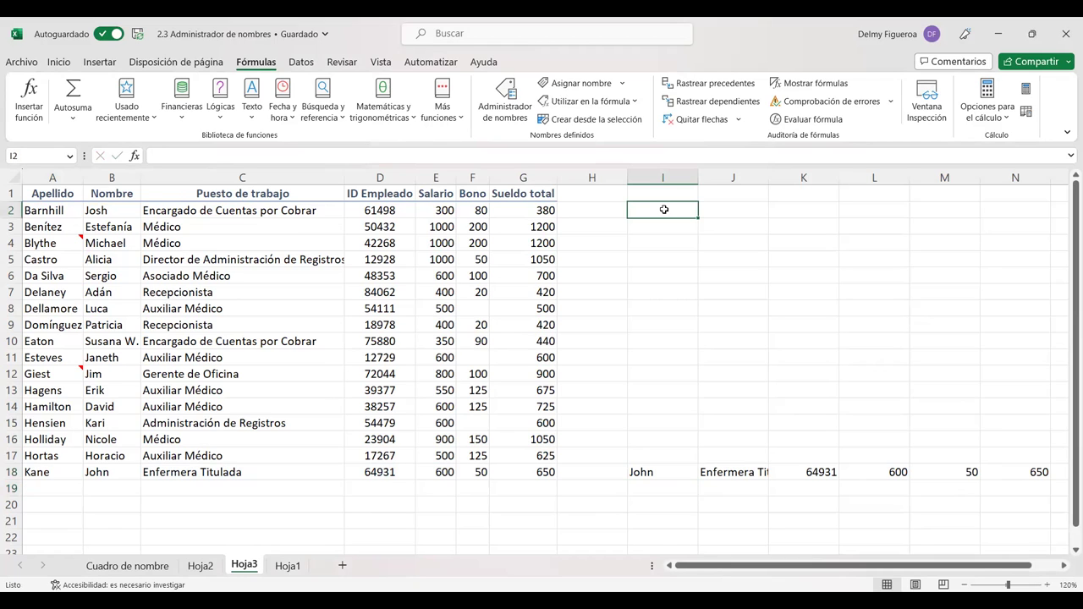
{"action": "type", "text": "="}
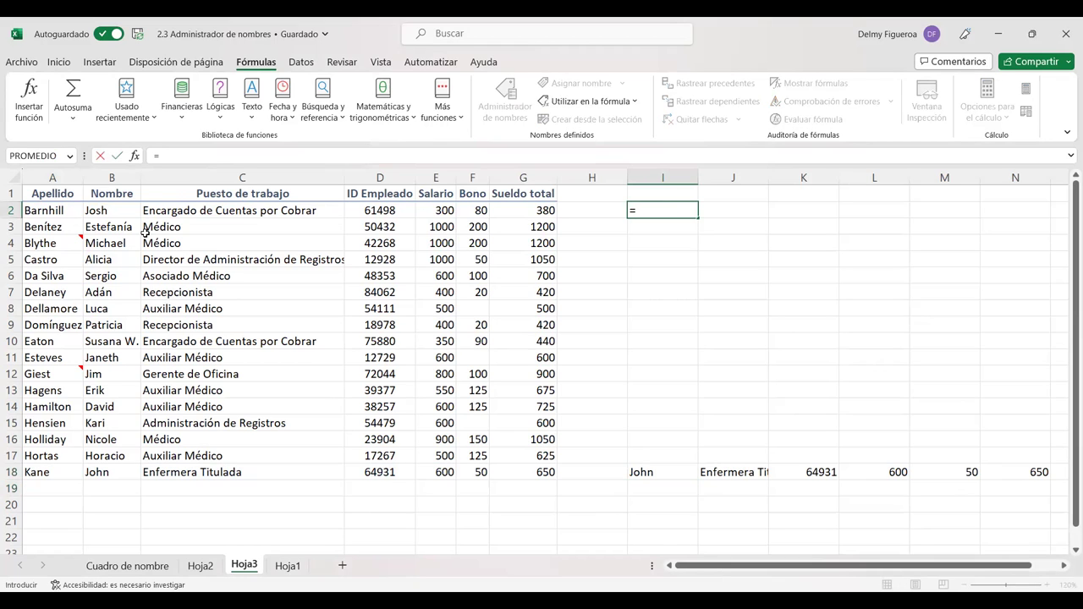
{"action": "left_click", "coordinate": [53, 208]}
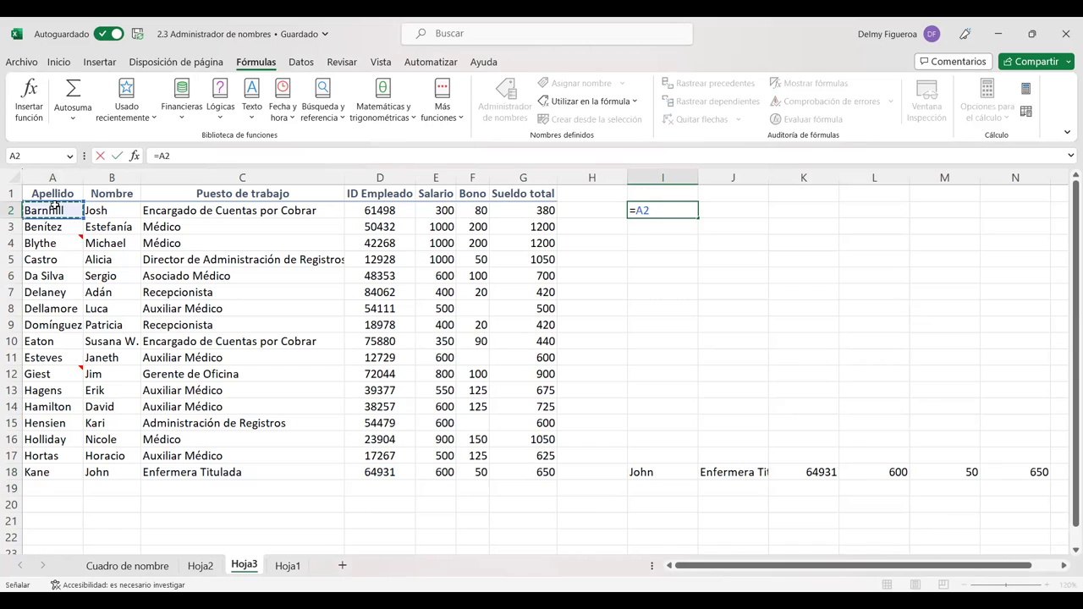
{"action": "key", "text": "Return"}
{"action": "left_click", "coordinate": [660, 210]}
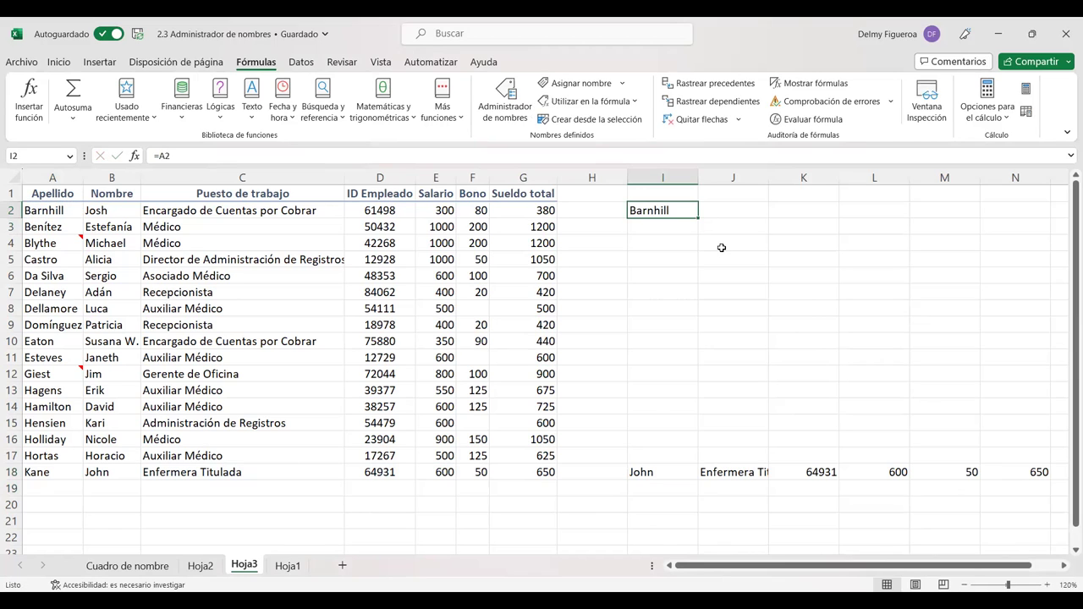
{"action": "key", "text": "F2"}
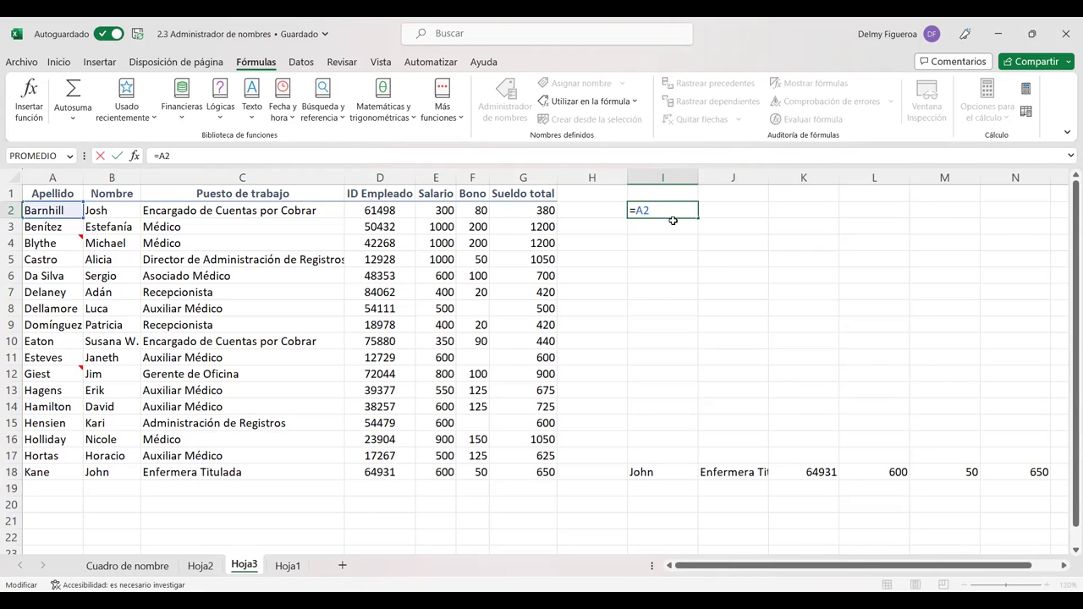
{"action": "key", "text": "Return"}
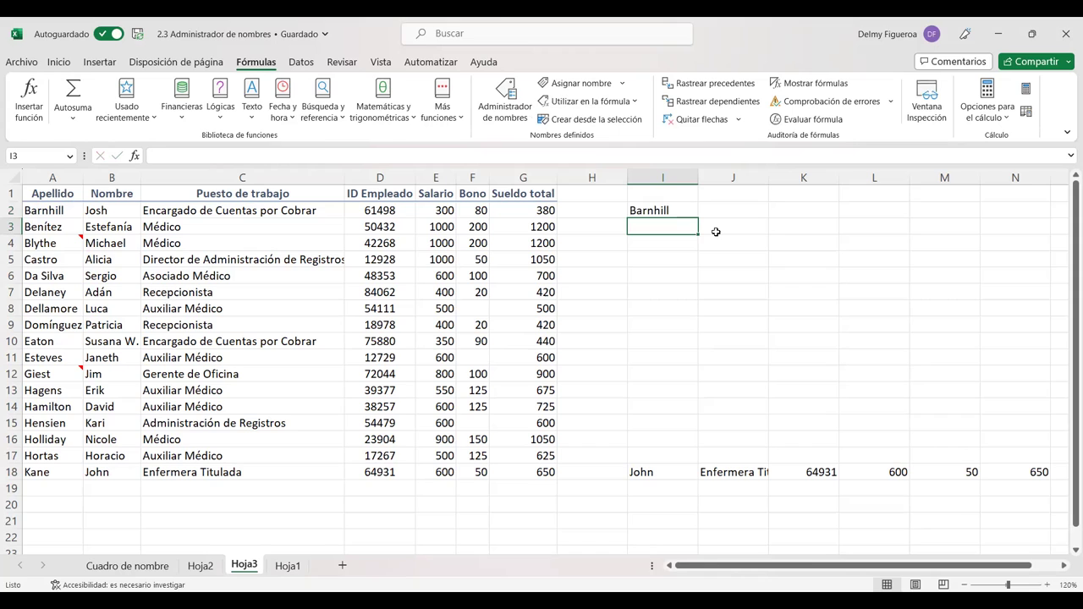
Enter =Benítez in I3 to show Médico, 50432, 1000, 200, 1200.
{"action": "type", "text": "="}
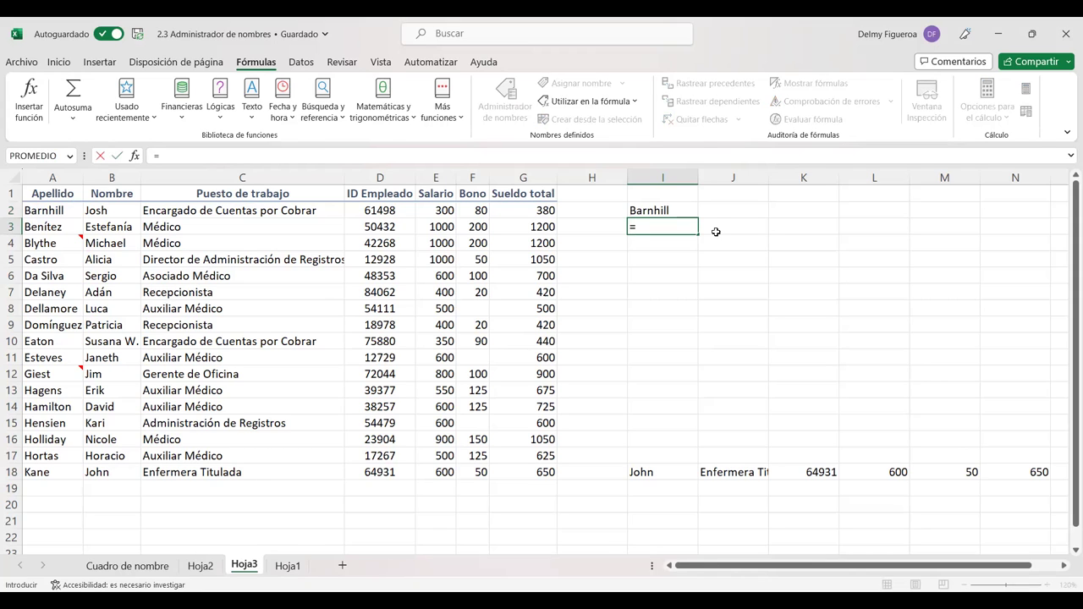
{"action": "type", "text": "ben"}
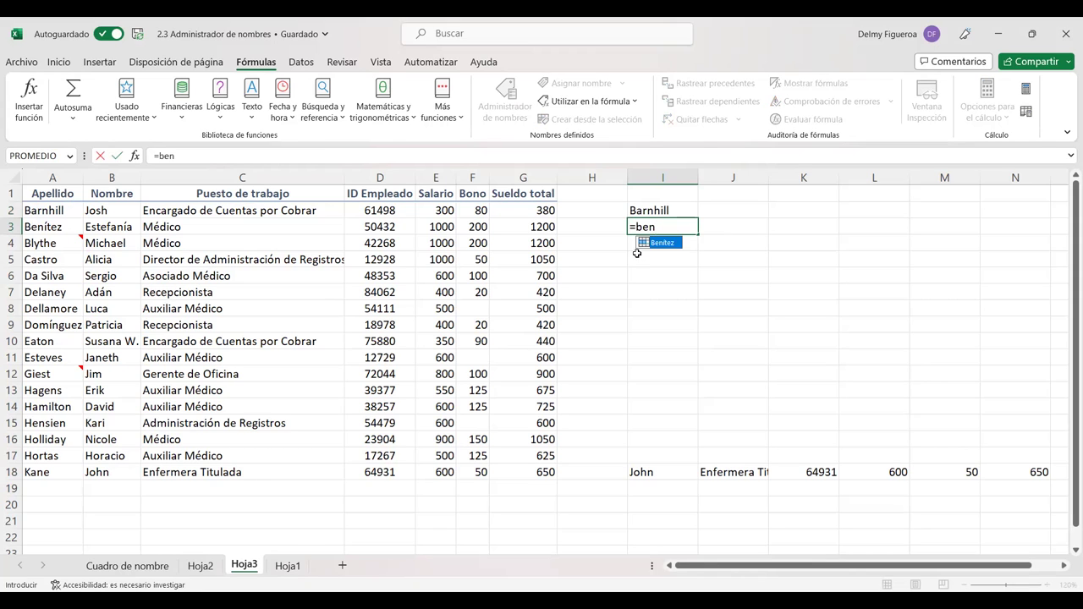
{"action": "double_click", "coordinate": [663, 243]}
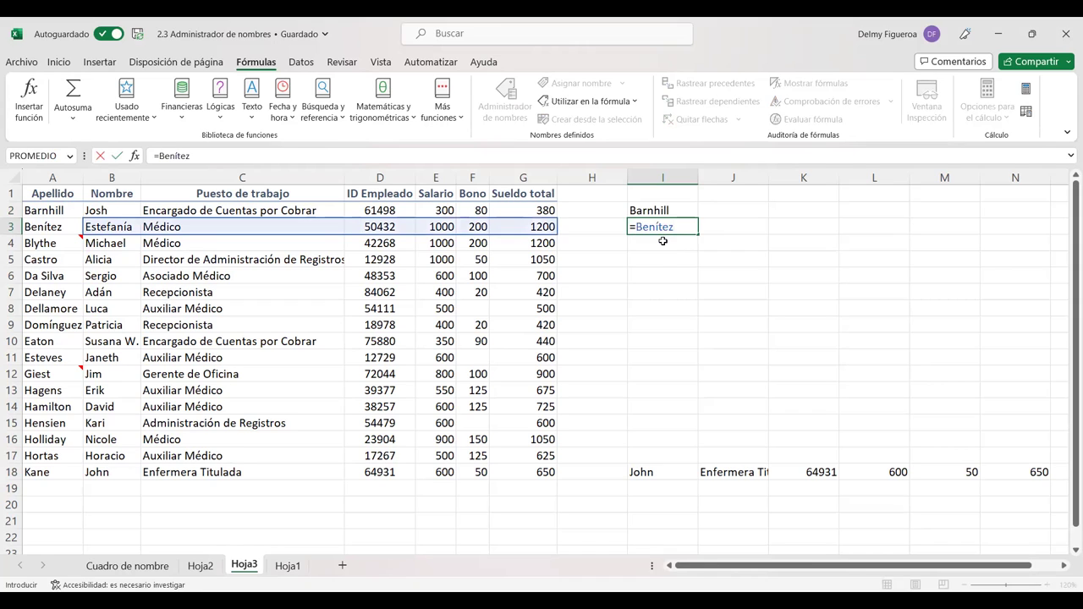
{"action": "key", "text": "Return"}
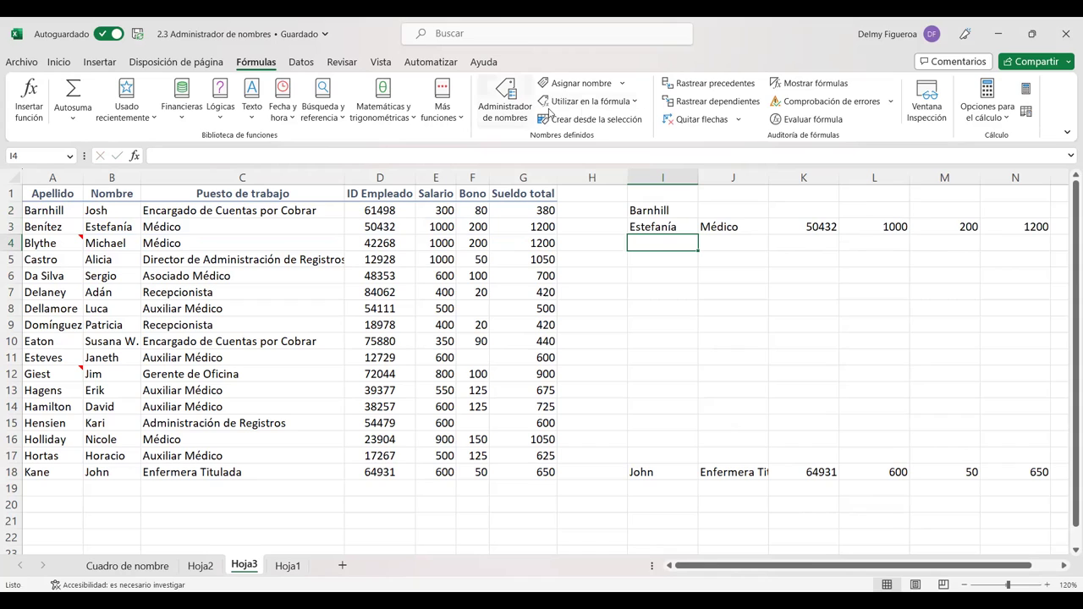
{"action": "left_click", "coordinate": [623, 86]}
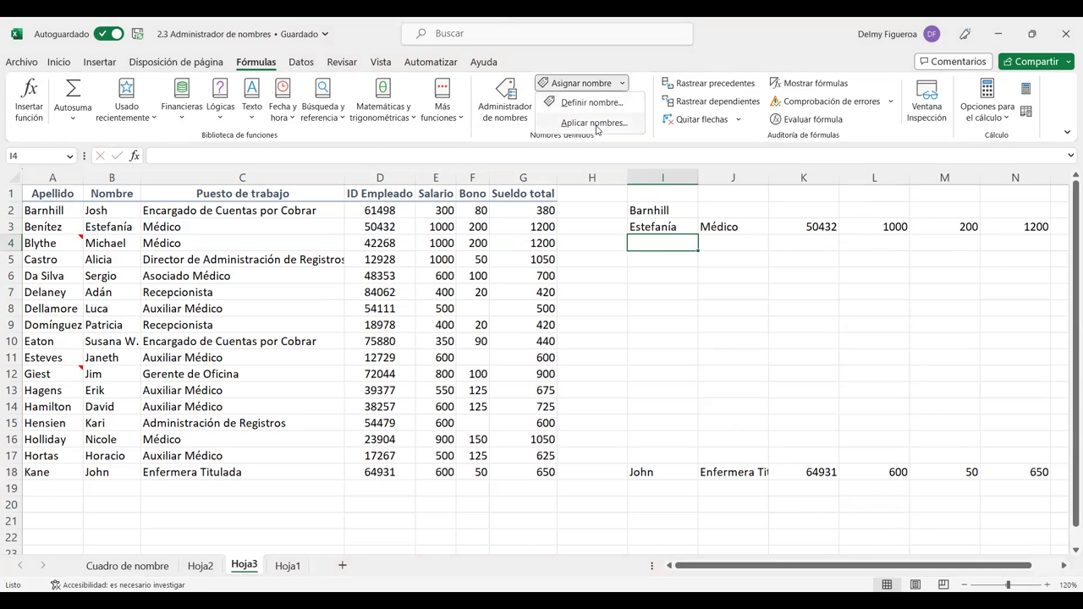
{"action": "left_click", "coordinate": [596, 124]}
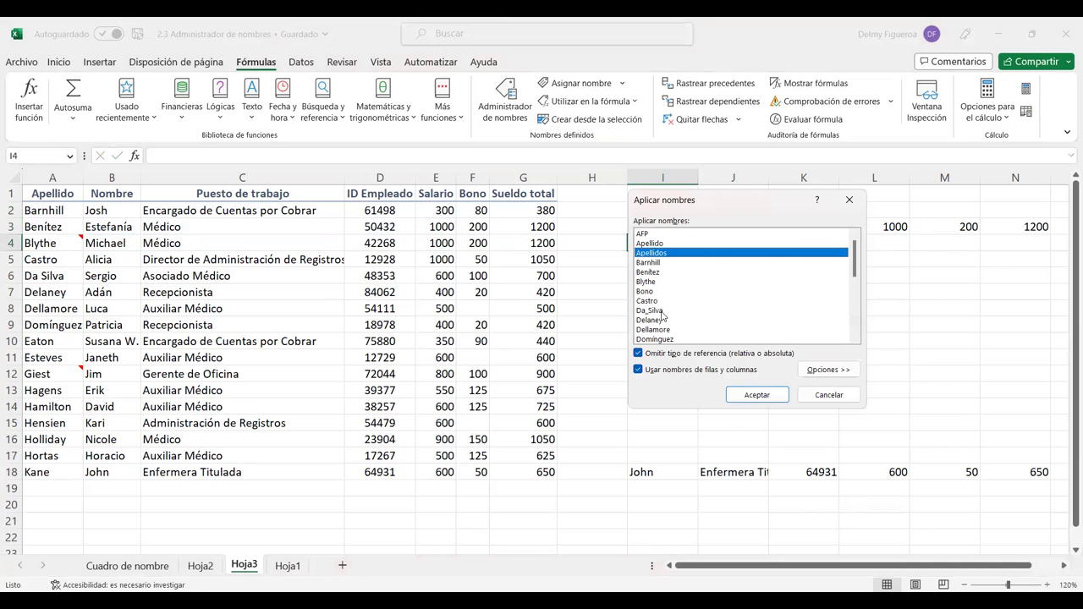
{"action": "left_click", "coordinate": [663, 311]}
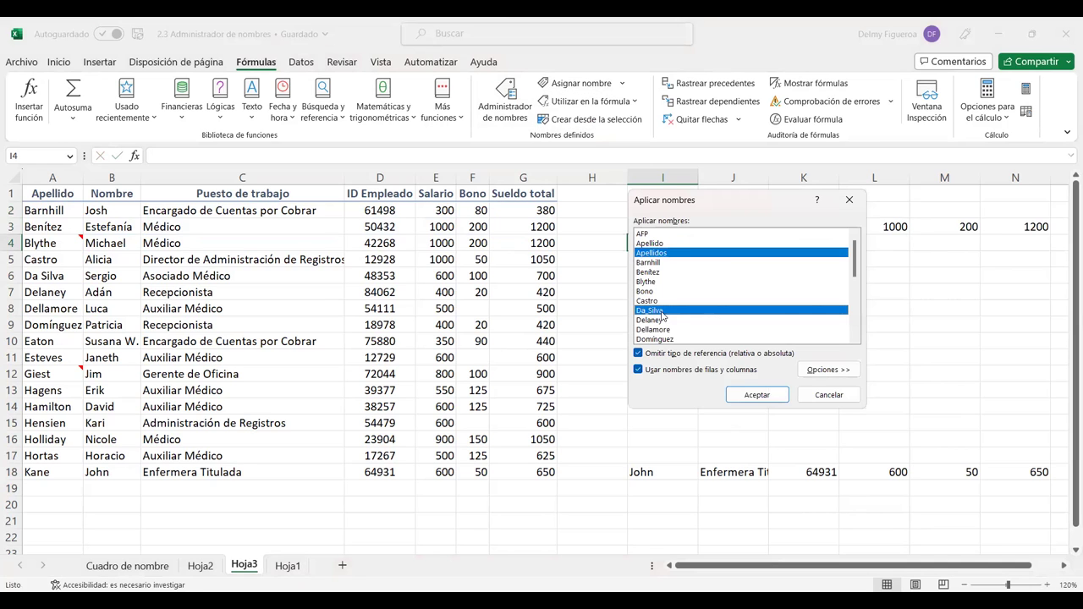
{"action": "left_click", "coordinate": [750, 395]}
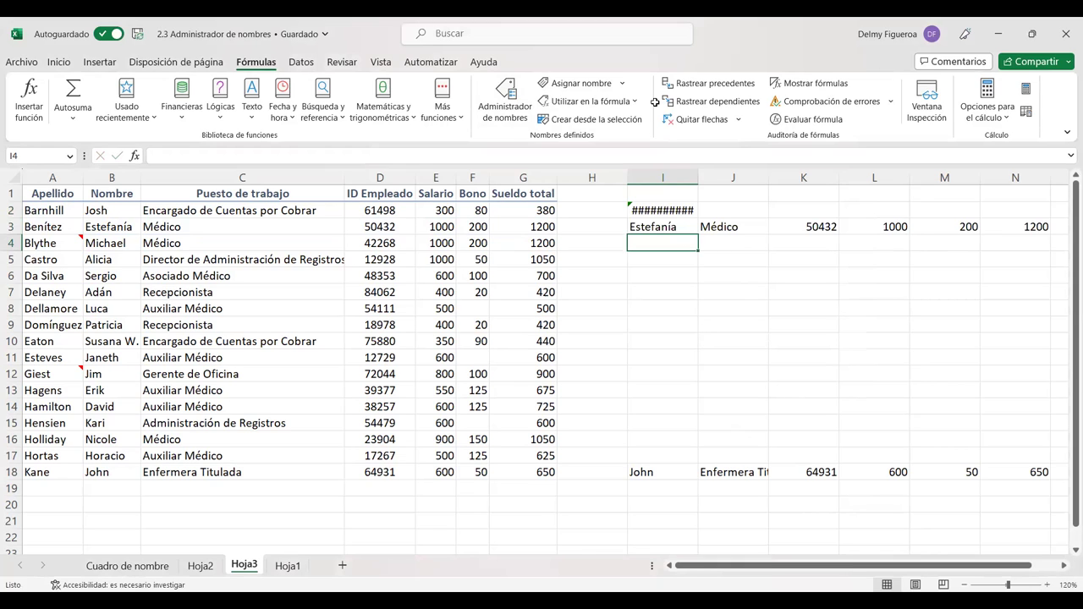
{"action": "left_click", "coordinate": [682, 209]}
{"action": "left_click", "coordinate": [679, 288]}
{"action": "left_click", "coordinate": [671, 247]}
{"action": "left_click", "coordinate": [623, 82]}
{"action": "left_click", "coordinate": [593, 123]}
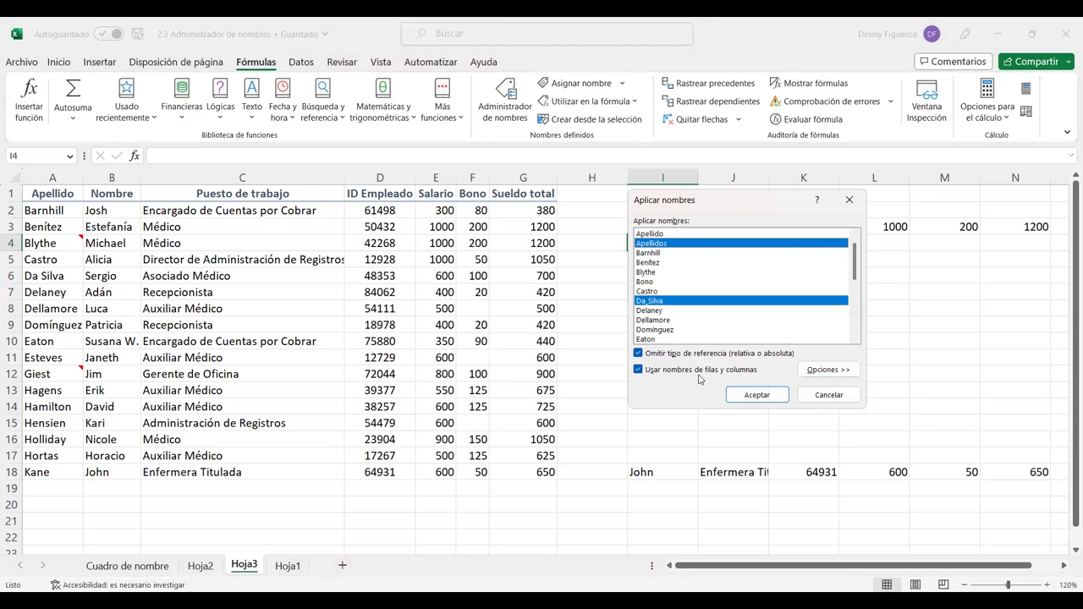
{"action": "left_click", "coordinate": [664, 322]}
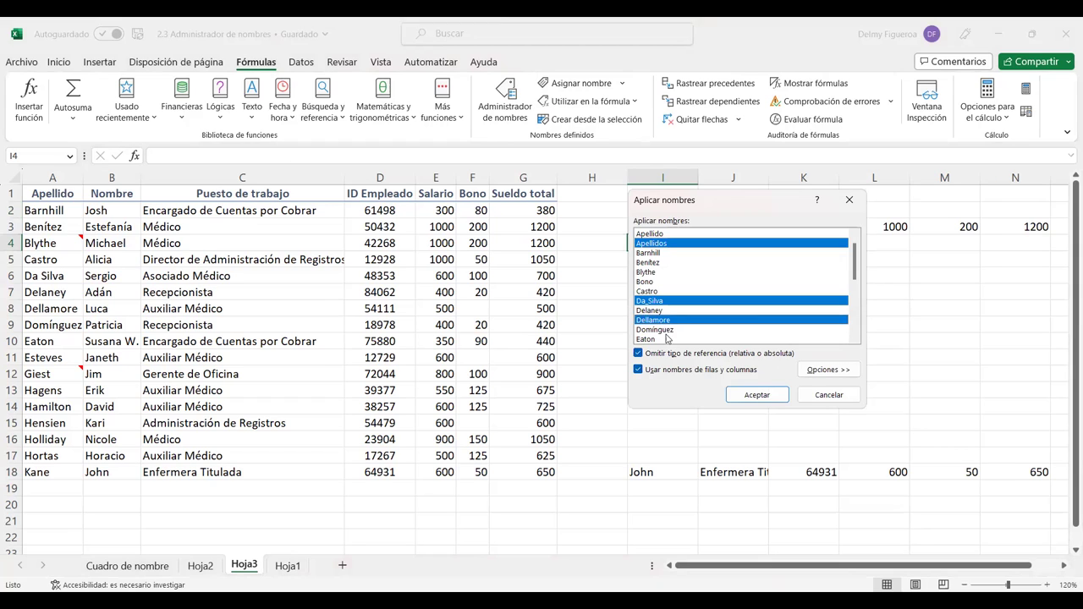
{"action": "left_click", "coordinate": [667, 333]}
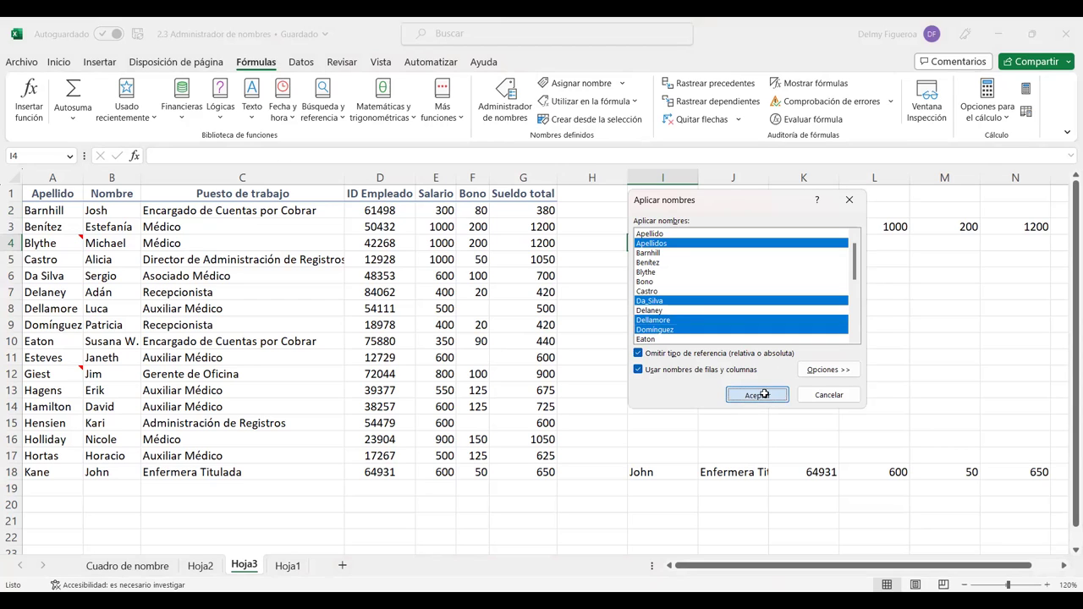
{"action": "left_click", "coordinate": [757, 395]}
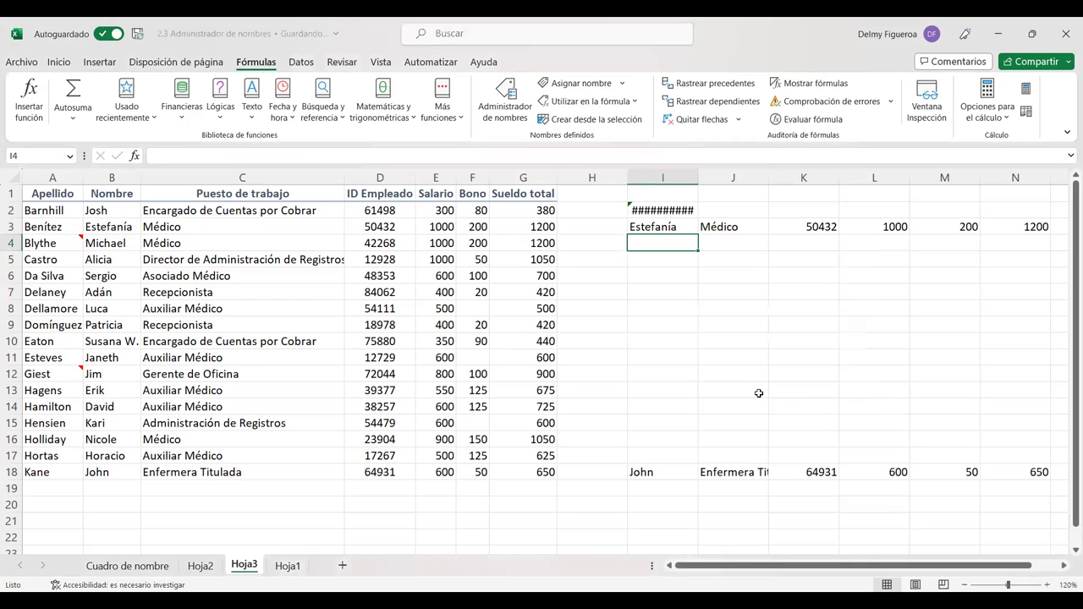
{"action": "left_click", "coordinate": [663, 209]}
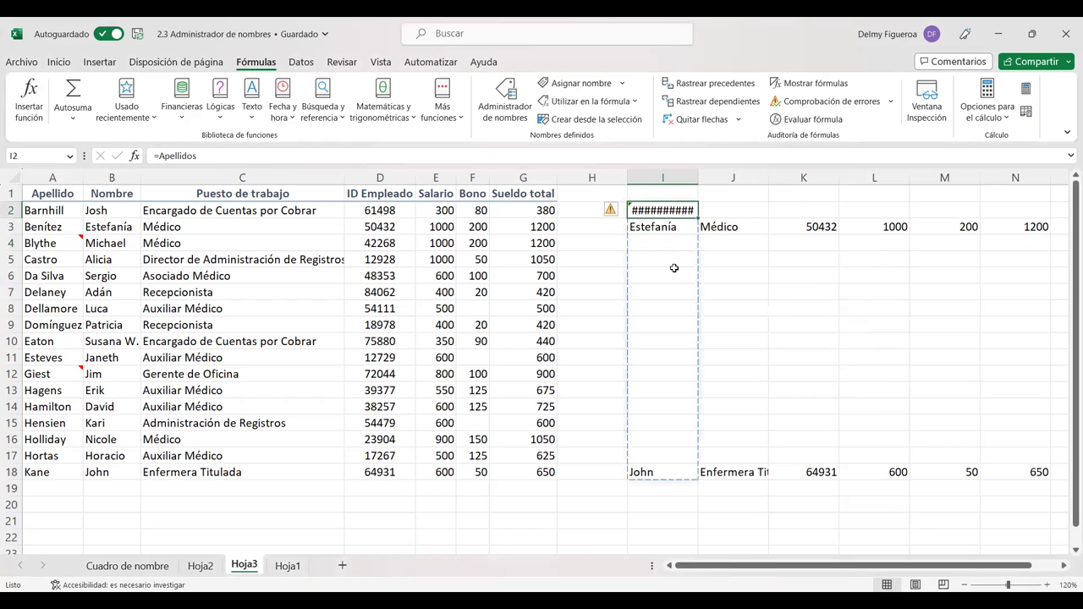
{"action": "key", "text": "ctrl+z"}
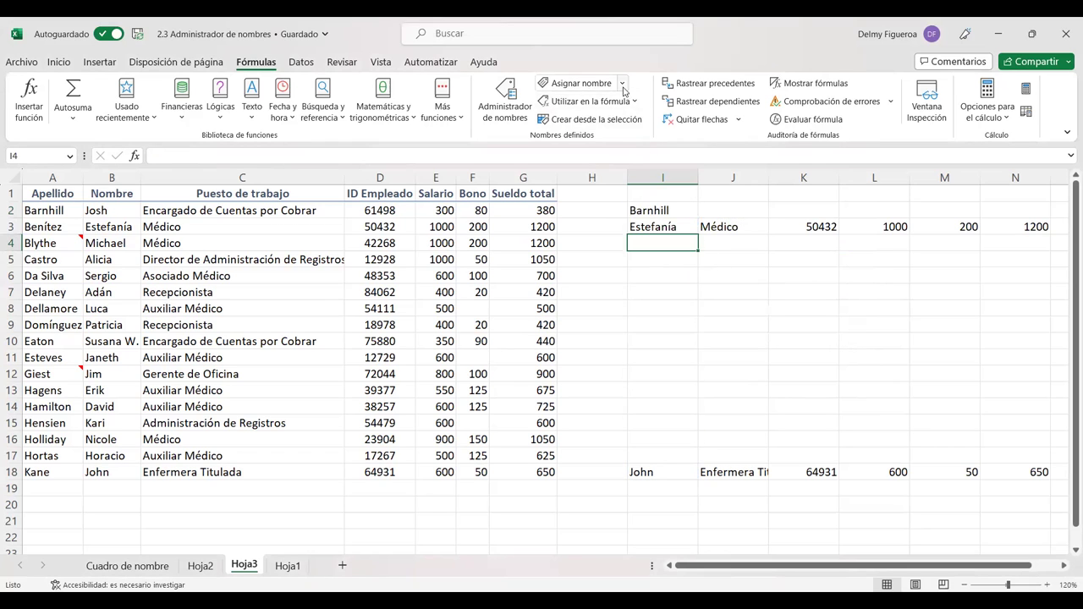
{"action": "left_click", "coordinate": [622, 84]}
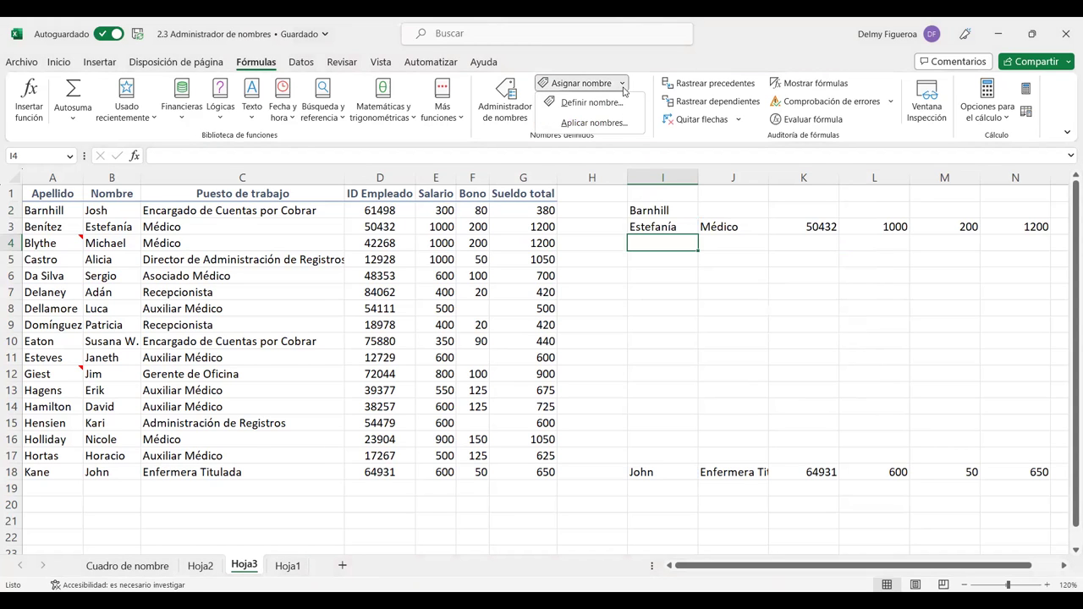
{"action": "left_click", "coordinate": [685, 307]}
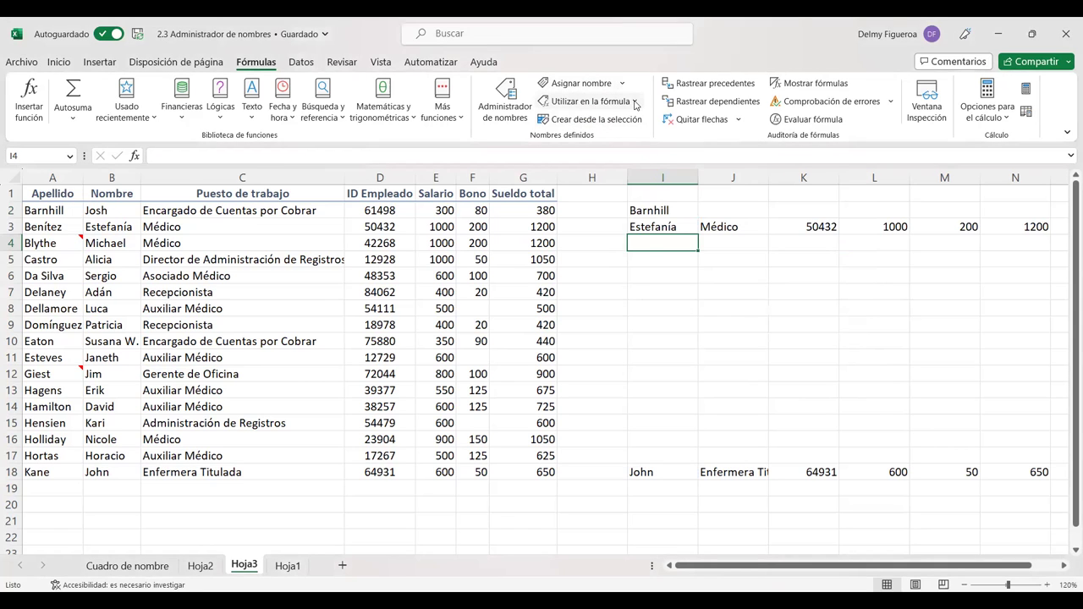
{"action": "left_click", "coordinate": [637, 103]}
{"action": "left_click_drag", "start_coordinate": [647, 152], "coordinate": [647, 279]}
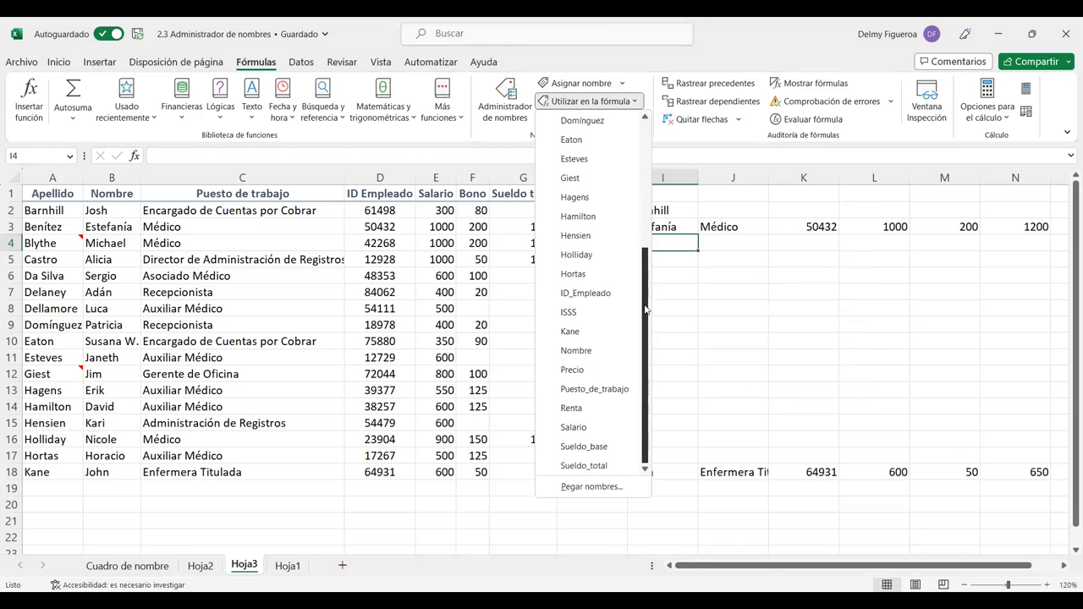
{"action": "left_click", "coordinate": [569, 313]}
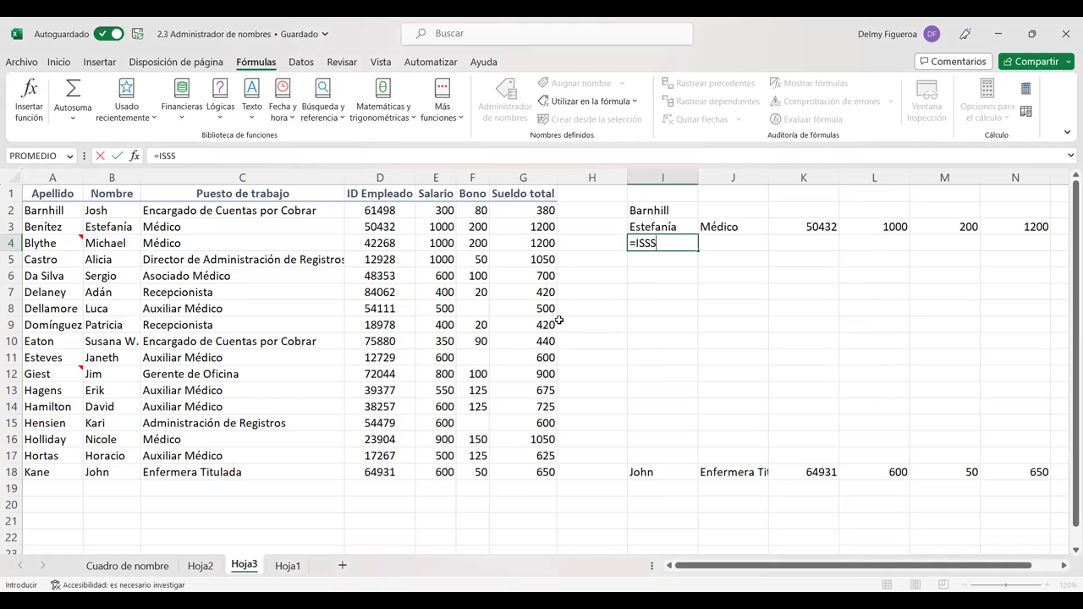
{"action": "key", "text": "Escape"}
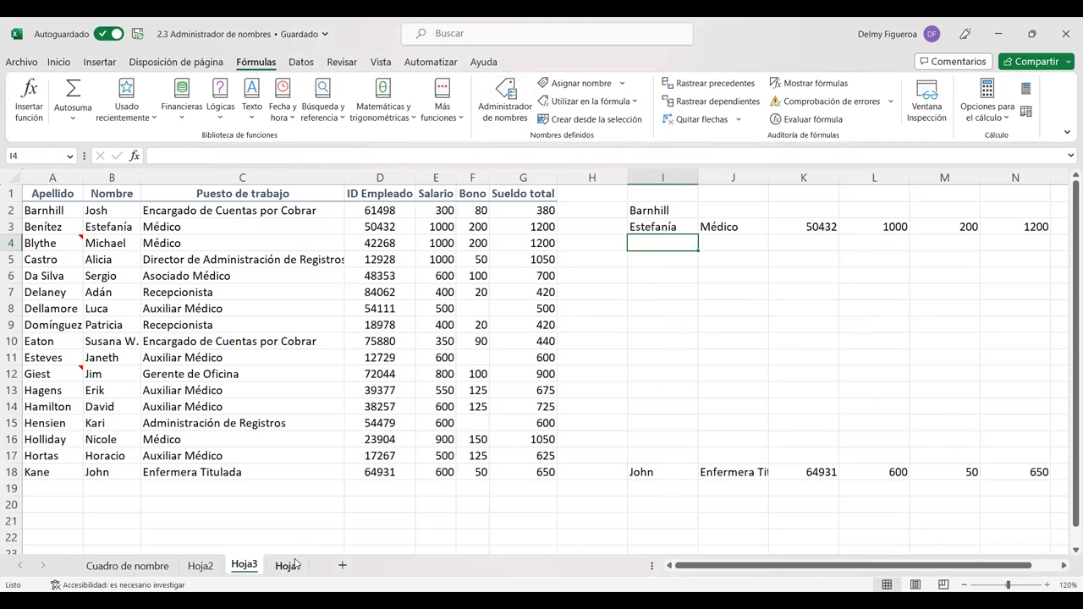
{"action": "left_click", "coordinate": [669, 193]}
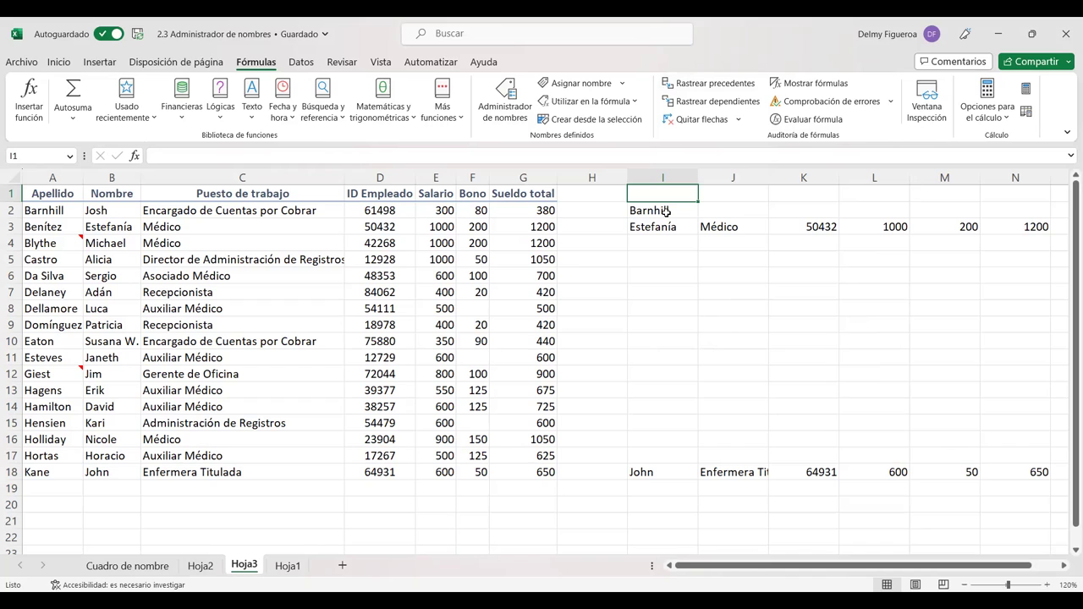
{"action": "left_click", "coordinate": [667, 246]}
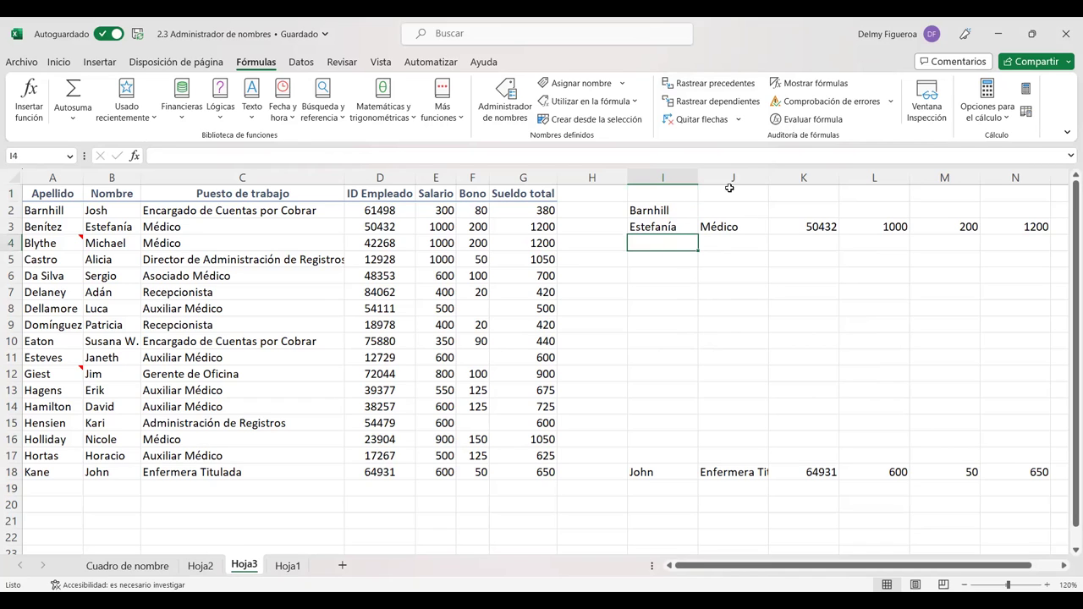
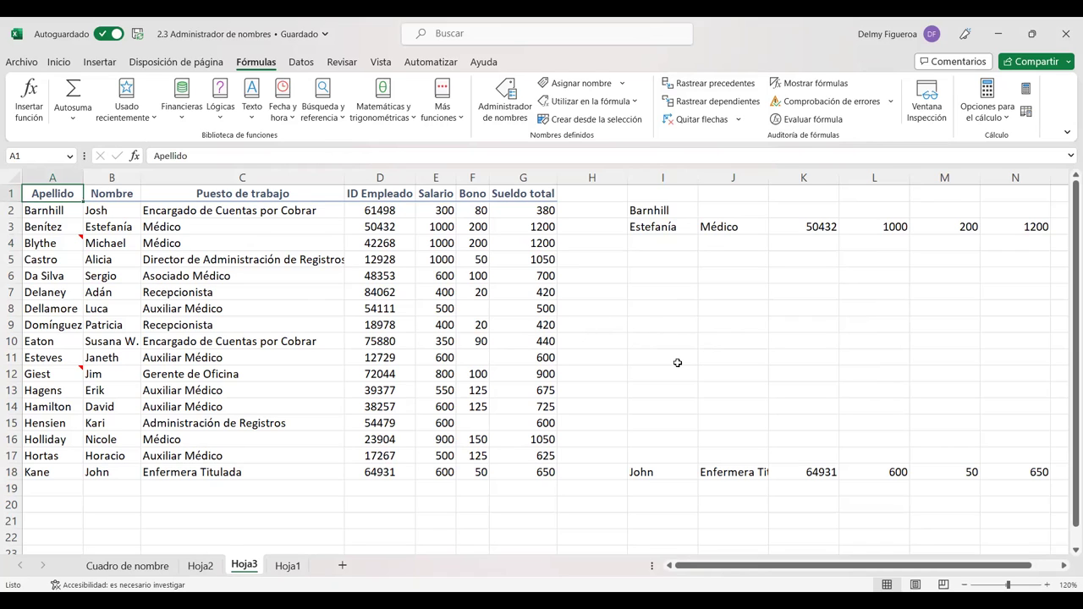
Check cells I4, C2, I9 and I1 on Hoja3.
{"action": "left_click", "coordinate": [680, 248]}
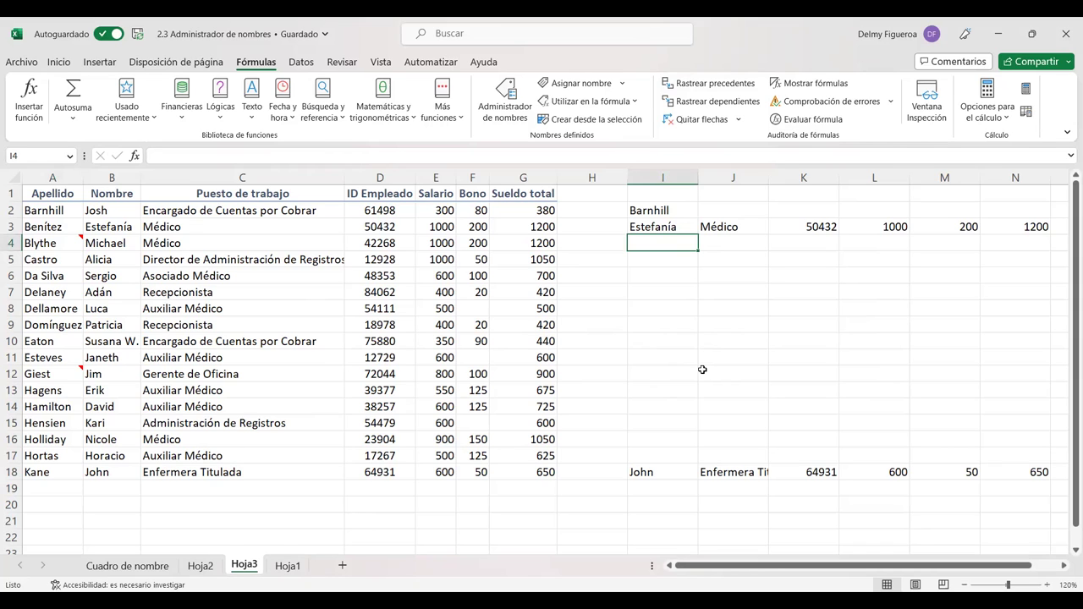
{"action": "left_click", "coordinate": [313, 207]}
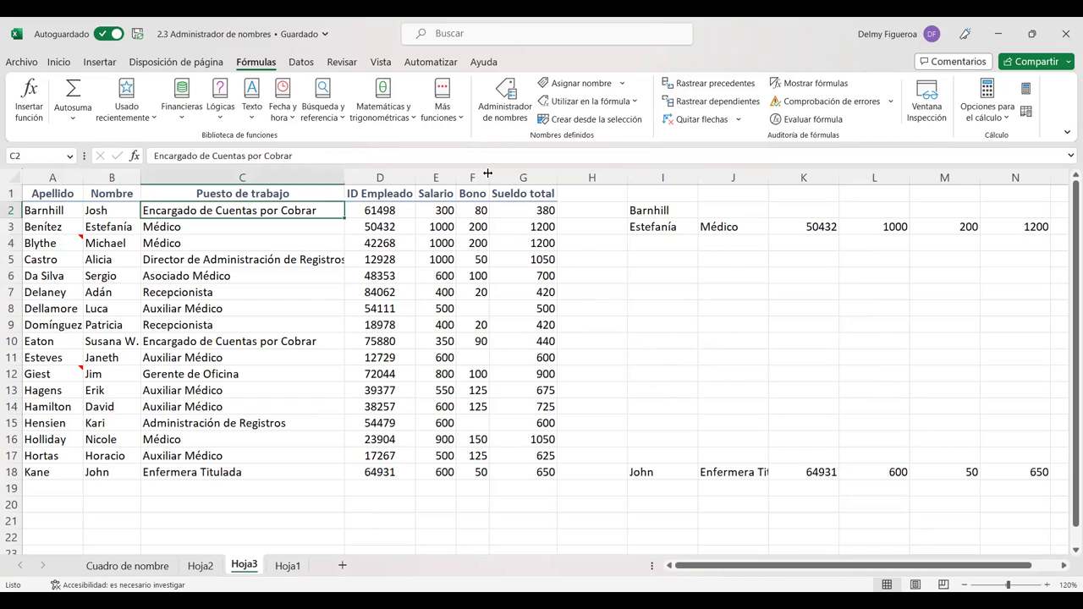
{"action": "left_click", "coordinate": [668, 240]}
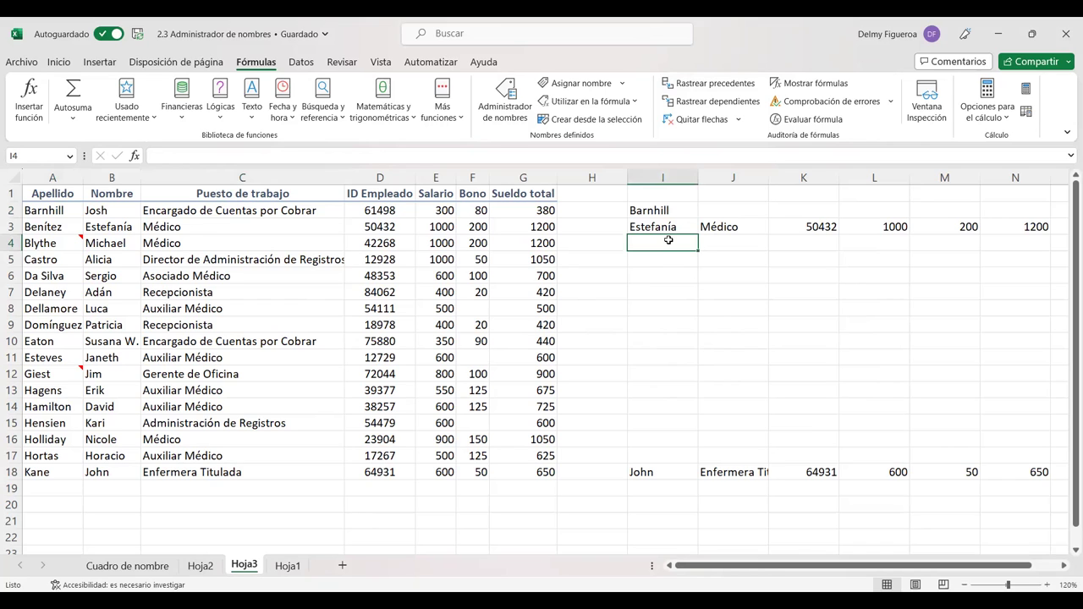
{"action": "left_click", "coordinate": [665, 321]}
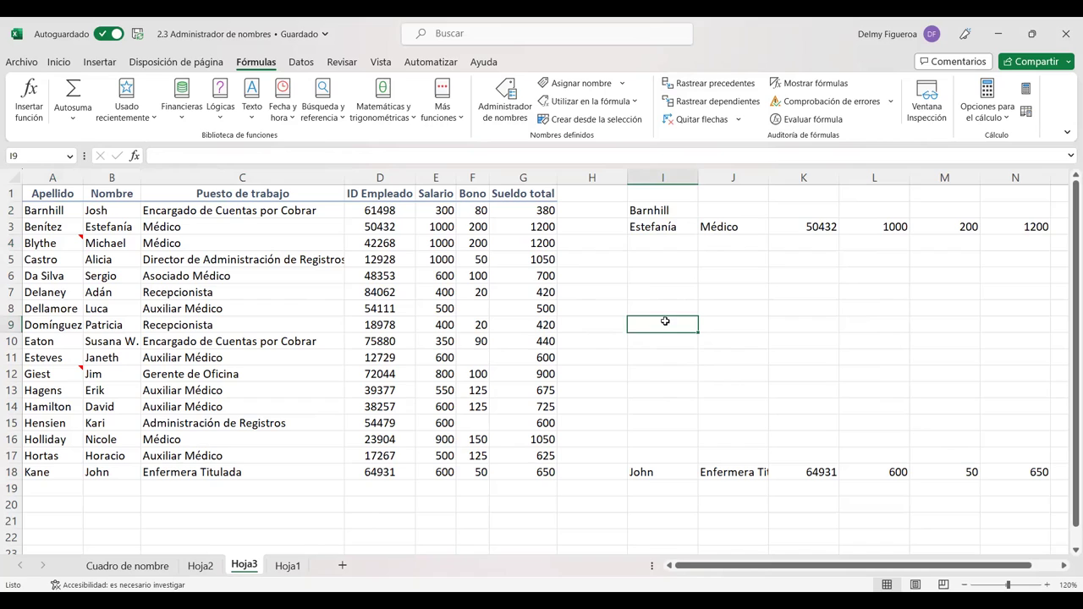
{"action": "left_click", "coordinate": [665, 191]}
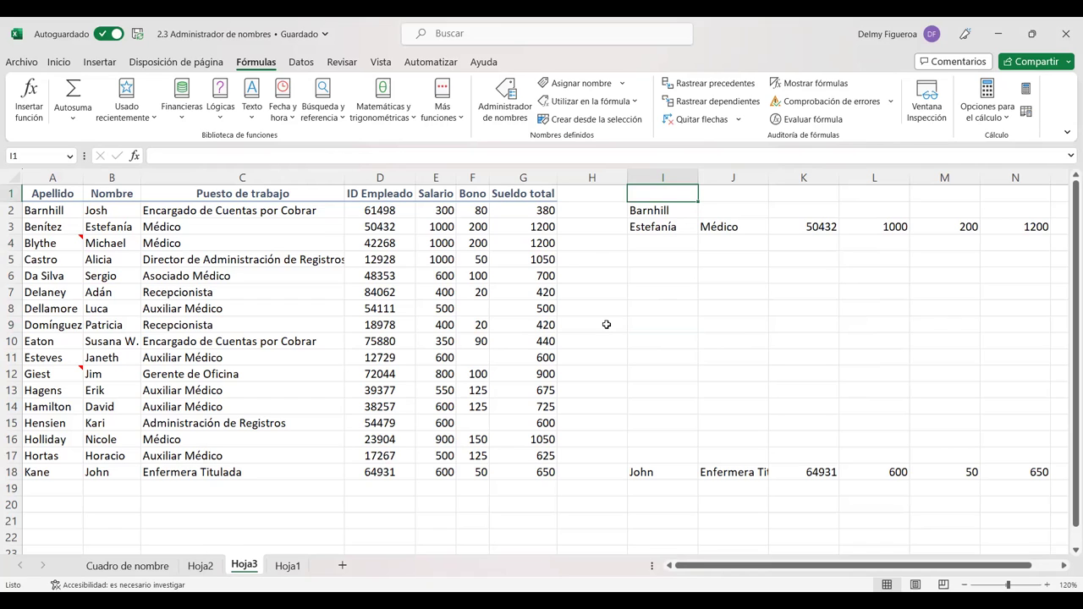
{"action": "left_click", "coordinate": [667, 240]}
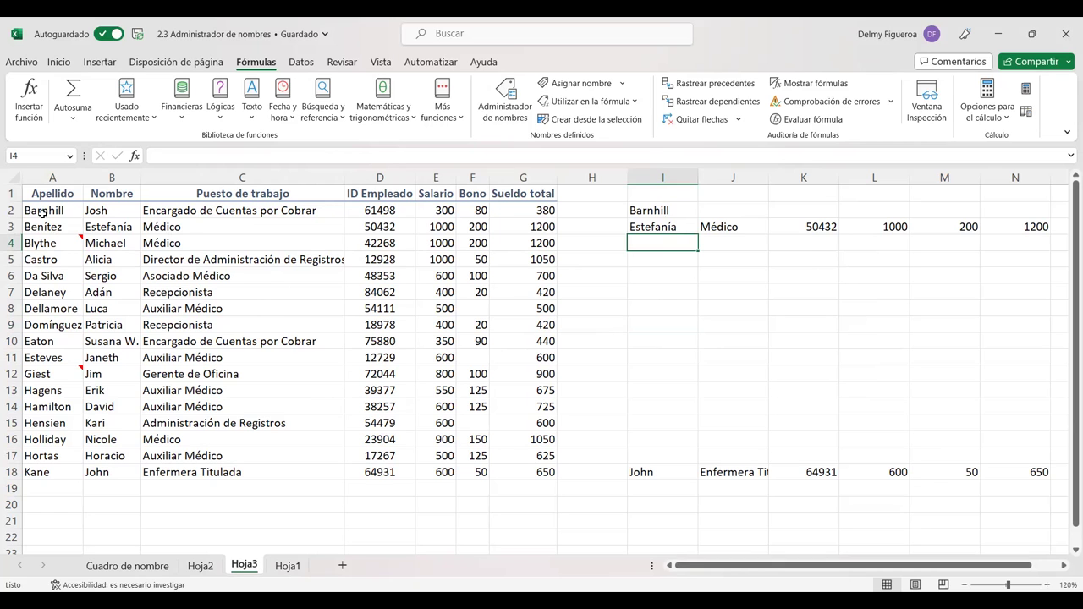
Copy the employee rows A2:G18 and paste them again starting at A19.
{"action": "mouse_move", "coordinate": [43, 211]}
{"action": "left_mouse_down"}
{"action": "mouse_move", "coordinate": [527, 390]}
{"action": "mouse_move", "coordinate": [534, 477]}
{"action": "left_mouse_up"}
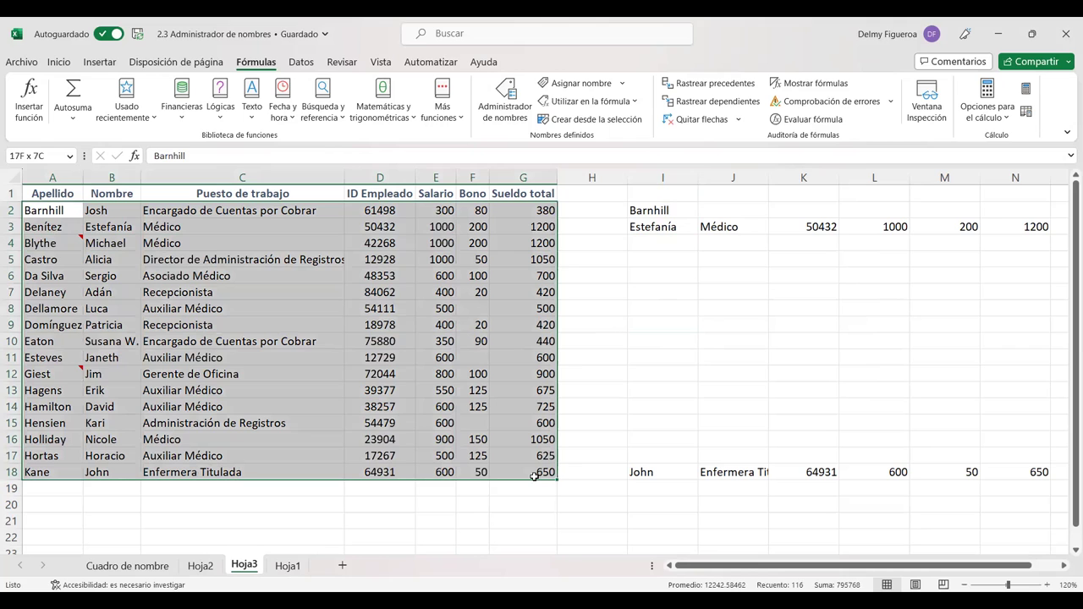
{"action": "key", "text": "ctrl+c"}
{"action": "left_click", "coordinate": [56, 488]}
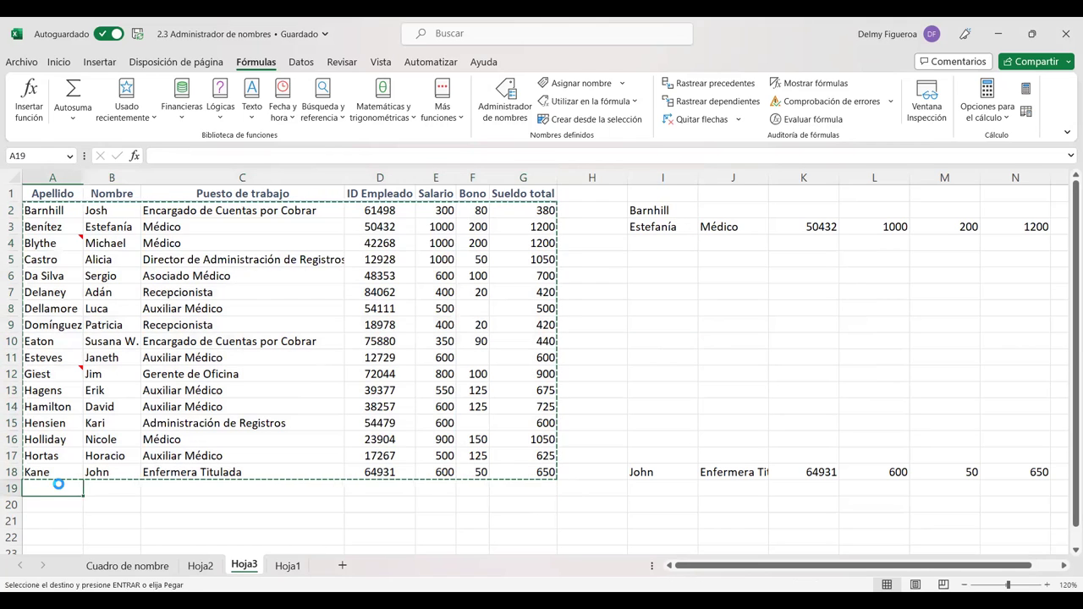
{"action": "key", "text": "ctrl+v"}
{"action": "left_click", "coordinate": [117, 473]}
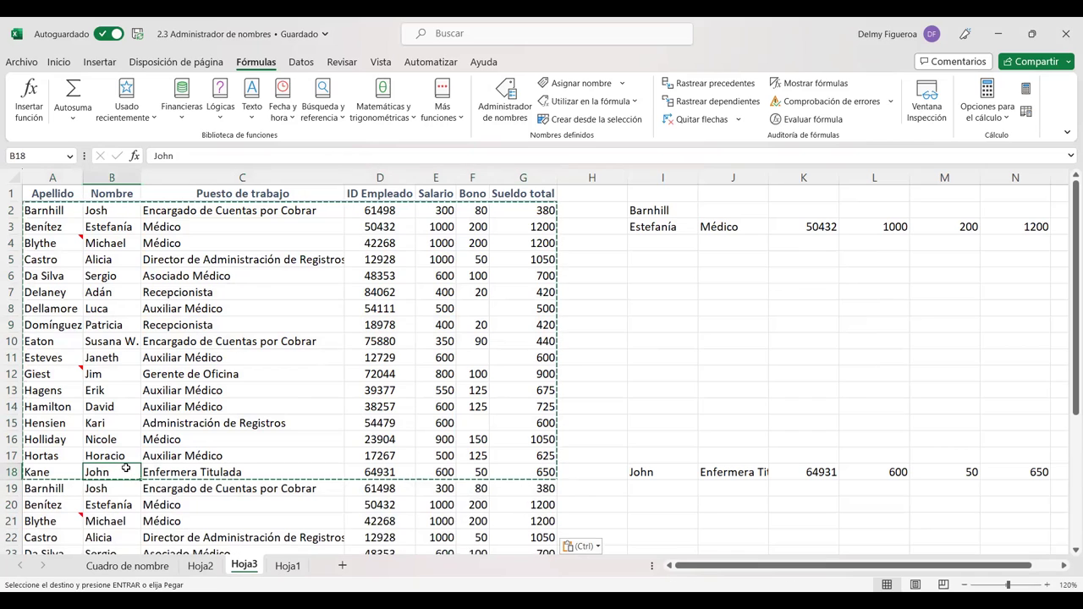
{"action": "key", "text": "Escape"}
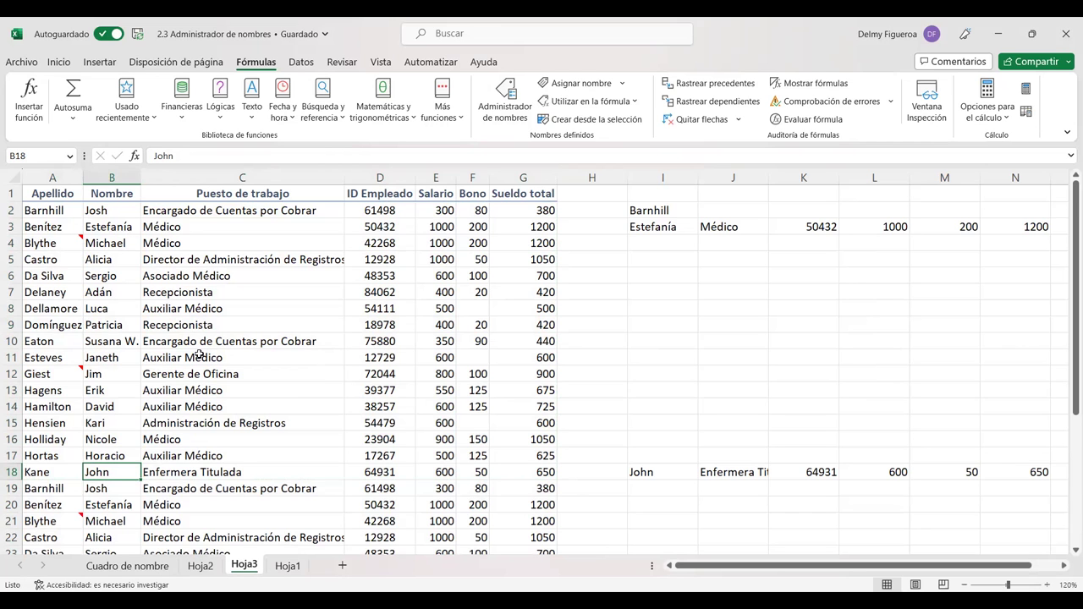
{"action": "scroll", "coordinate": [203, 373], "scroll_direction": "down", "scroll_amount": 2}
{"action": "scroll", "coordinate": [203, 373], "scroll_direction": "down", "scroll_amount": 2}
{"action": "scroll", "coordinate": [203, 373], "scroll_direction": "down", "scroll_amount": 2}
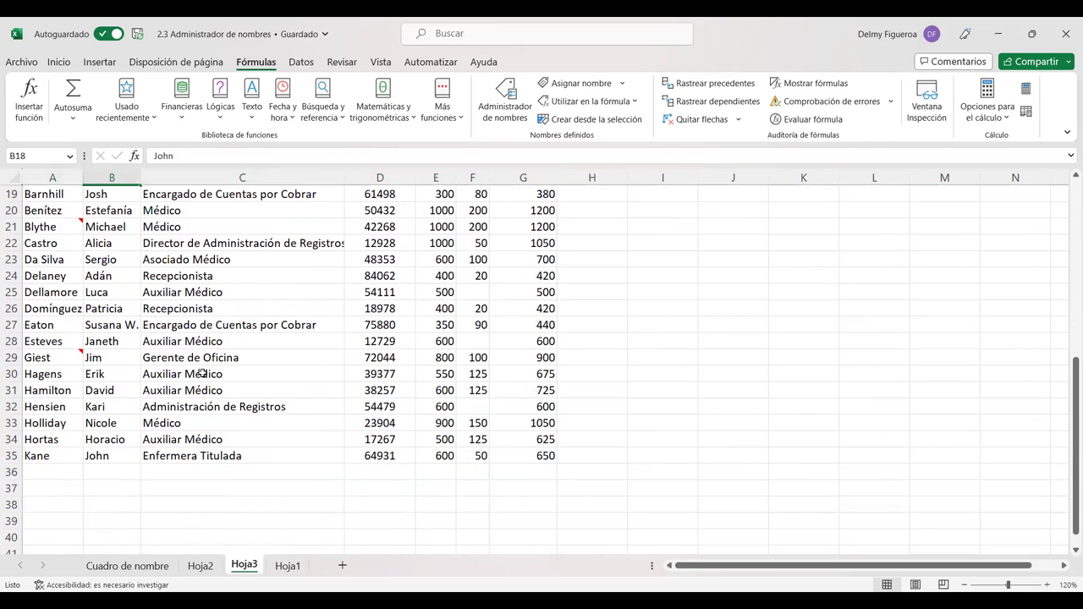
{"action": "scroll", "coordinate": [203, 374], "scroll_direction": "down", "scroll_amount": 1}
{"action": "scroll", "coordinate": [125, 455], "scroll_direction": "up", "scroll_amount": 1}
{"action": "scroll", "coordinate": [125, 456], "scroll_direction": "up", "scroll_amount": 3}
{"action": "scroll", "coordinate": [125, 455], "scroll_direction": "up", "scroll_amount": 3}
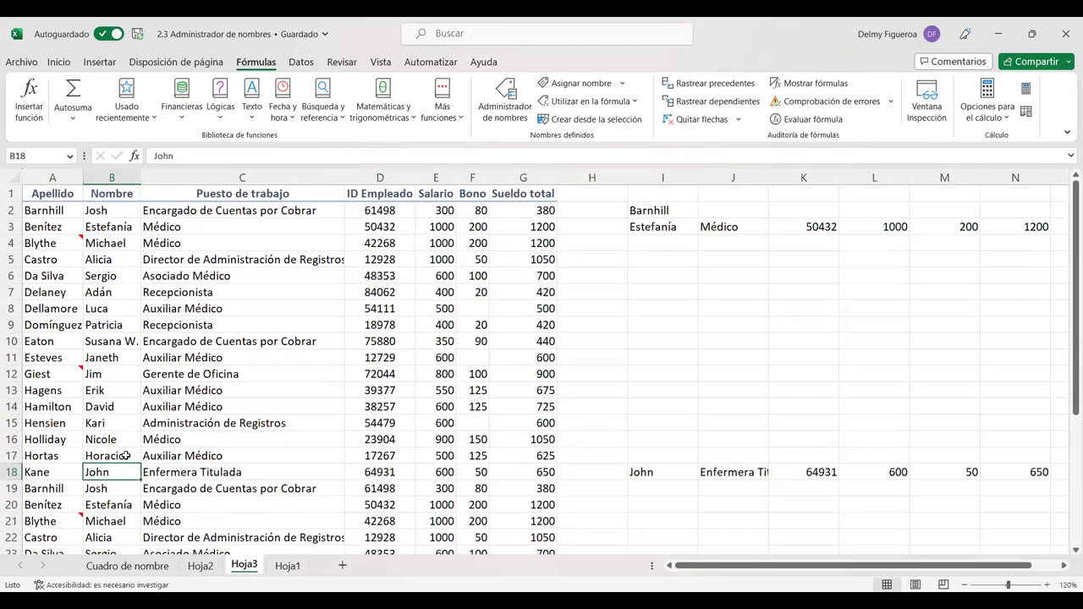
{"action": "left_click", "coordinate": [61, 193]}
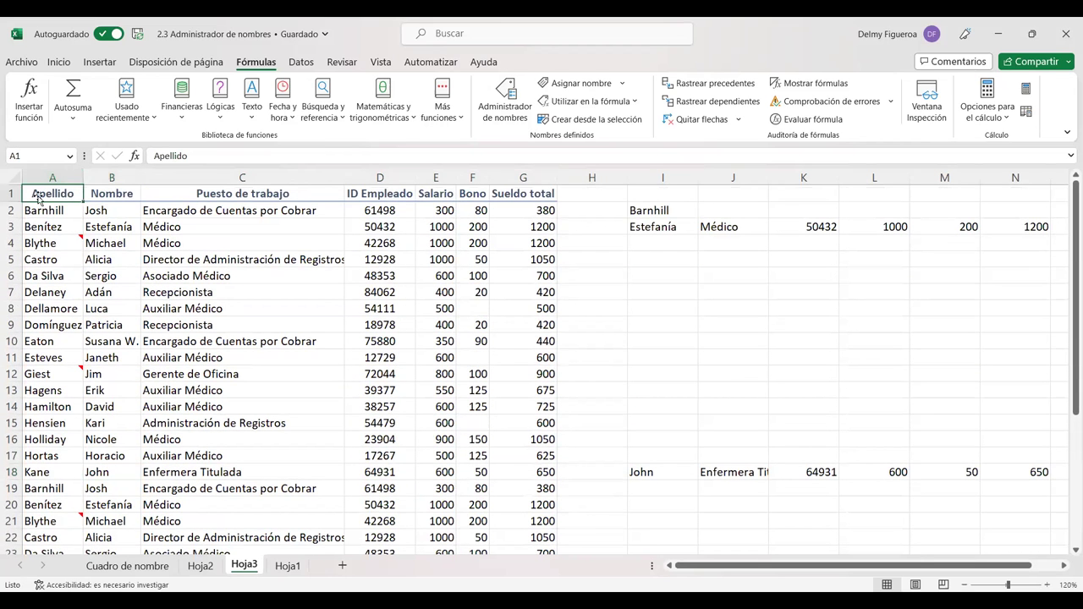
{"action": "left_click", "coordinate": [11, 193]}
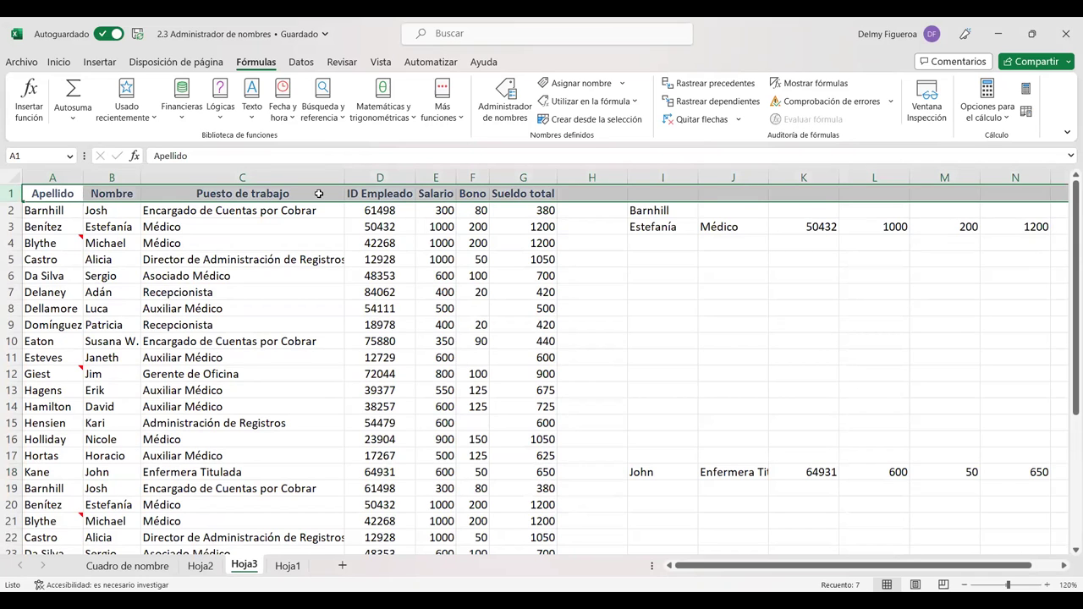
{"action": "left_click", "coordinate": [292, 208]}
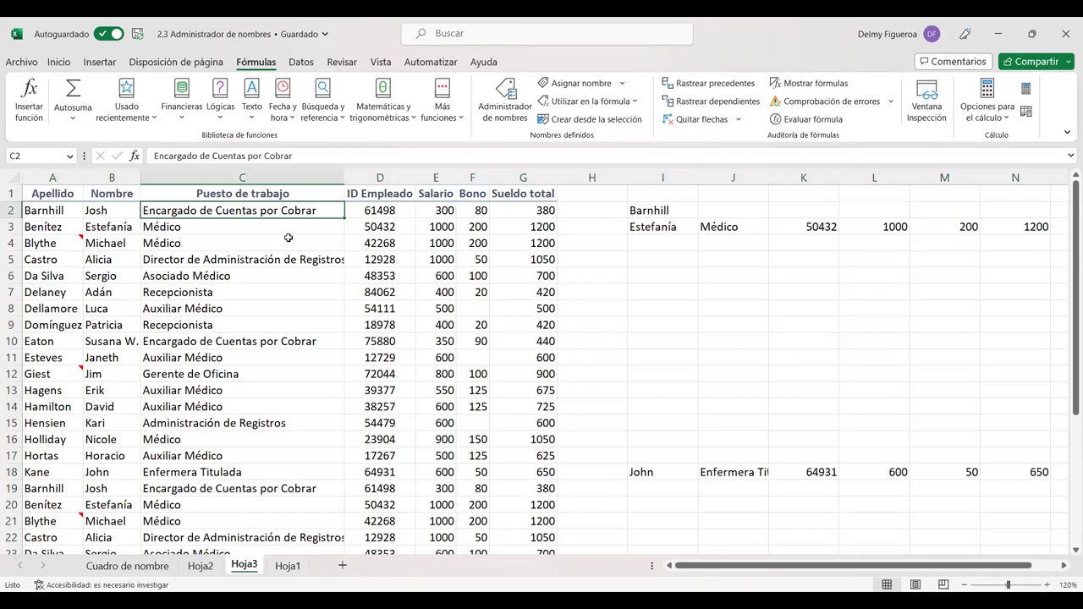
{"action": "scroll", "coordinate": [286, 432], "scroll_direction": "down", "scroll_amount": 1}
{"action": "scroll", "coordinate": [286, 433], "scroll_direction": "down", "scroll_amount": 2}
{"action": "scroll", "coordinate": [286, 433], "scroll_direction": "down", "scroll_amount": 2}
{"action": "scroll", "coordinate": [286, 432], "scroll_direction": "down", "scroll_amount": 2}
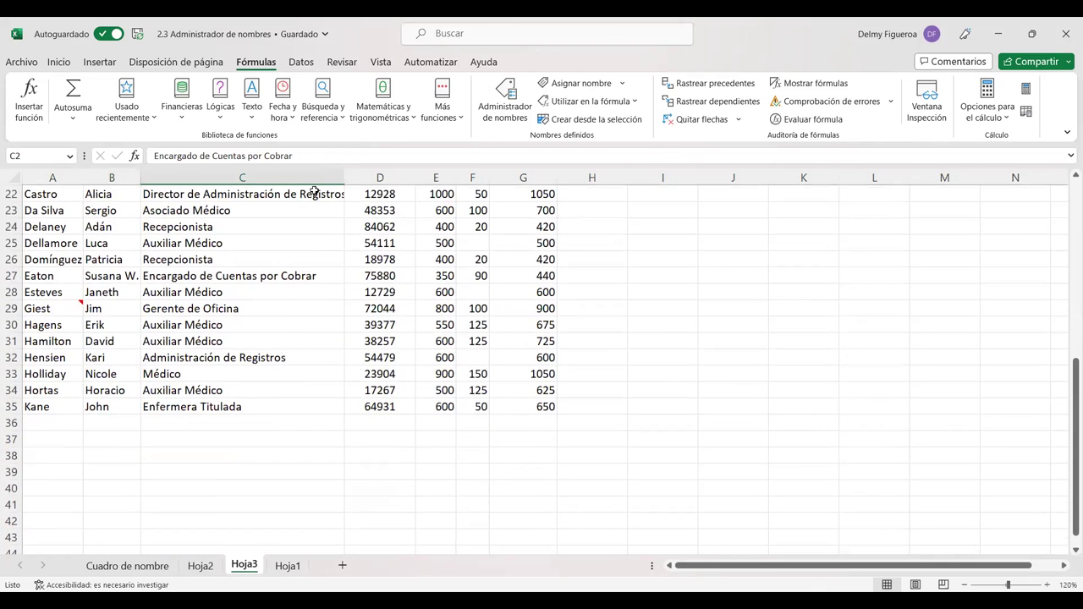
{"action": "left_click", "coordinate": [385, 195]}
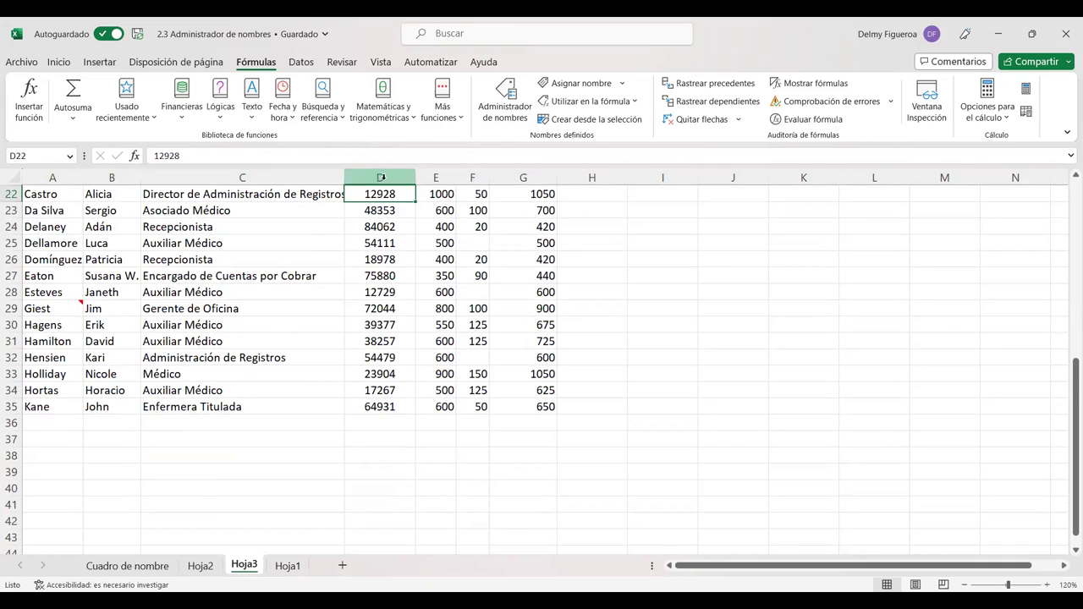
{"action": "left_click", "coordinate": [390, 211]}
{"action": "left_click", "coordinate": [389, 227]}
{"action": "left_click", "coordinate": [385, 276]}
{"action": "left_click", "coordinate": [385, 292]}
{"action": "left_click", "coordinate": [384, 308]}
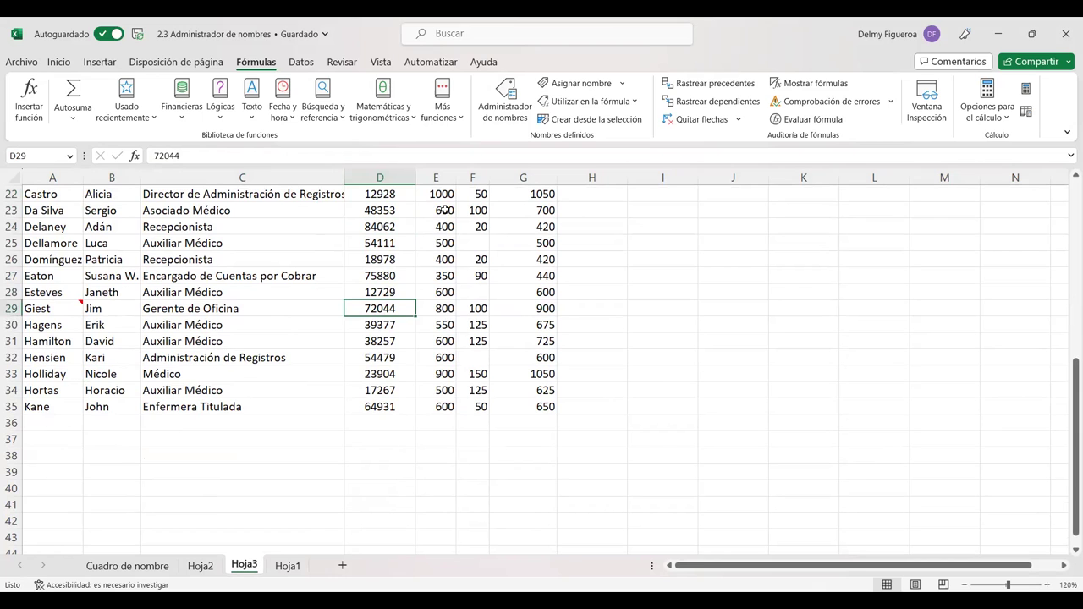
{"action": "scroll", "coordinate": [428, 415], "scroll_direction": "down", "scroll_amount": 4}
{"action": "scroll", "coordinate": [428, 411], "scroll_direction": "down", "scroll_amount": 6}
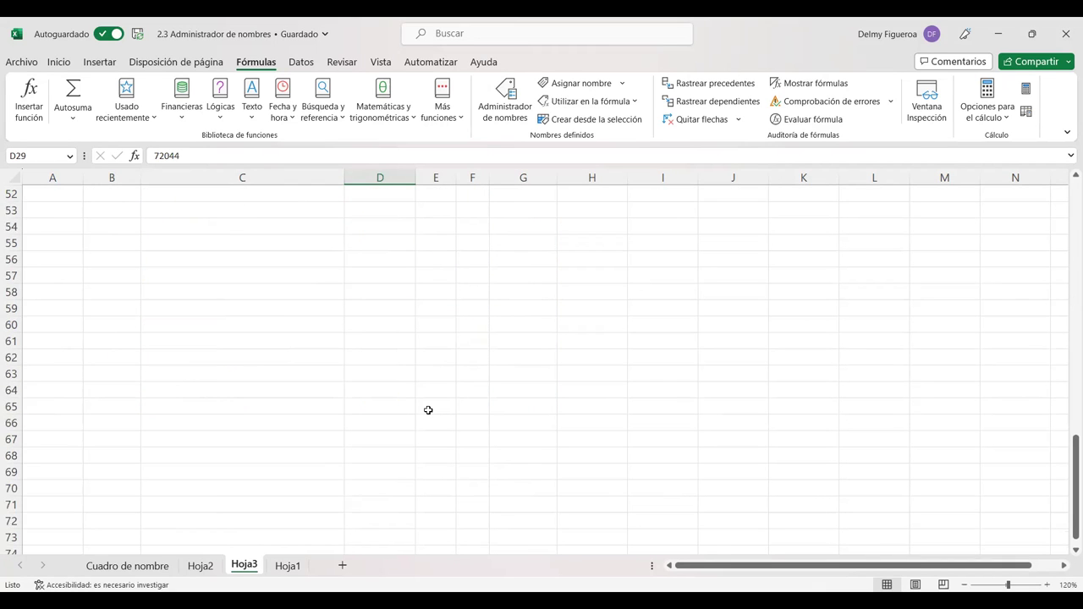
{"action": "scroll", "coordinate": [429, 412], "scroll_direction": "up", "scroll_amount": 8}
{"action": "scroll", "coordinate": [428, 411], "scroll_direction": "up", "scroll_amount": 6}
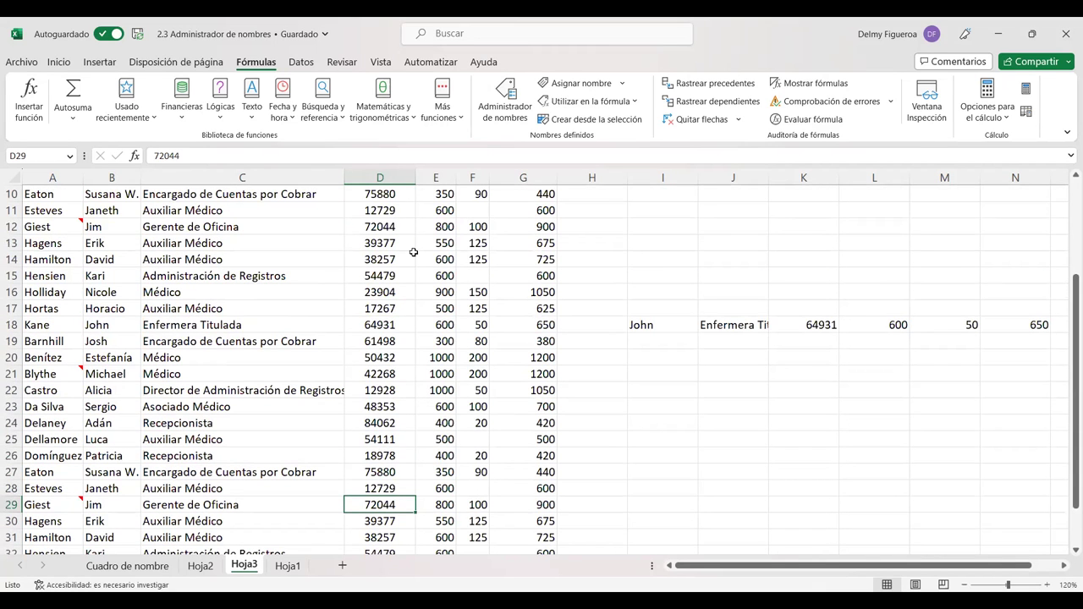
{"action": "left_click_drag", "start_coordinate": [444, 194], "coordinate": [454, 410]}
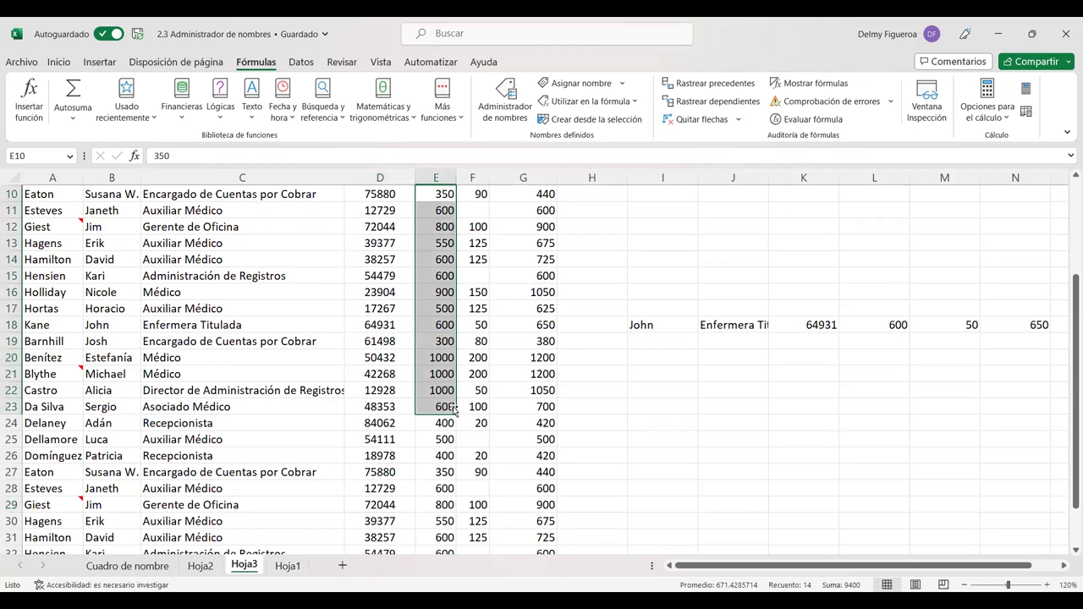
{"action": "left_click_drag", "start_coordinate": [476, 194], "coordinate": [480, 372]}
{"action": "left_click", "coordinate": [538, 292]}
{"action": "left_click", "coordinate": [539, 409], "text": "shift"}
{"action": "scroll", "coordinate": [546, 391], "scroll_direction": "up", "scroll_amount": 3}
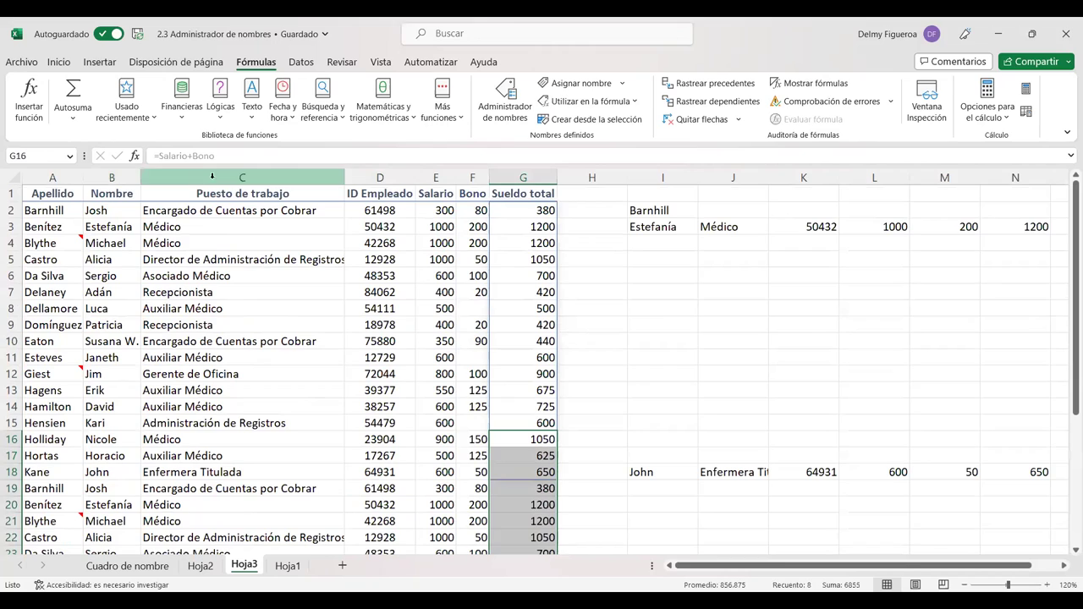
{"action": "left_click", "coordinate": [237, 213]}
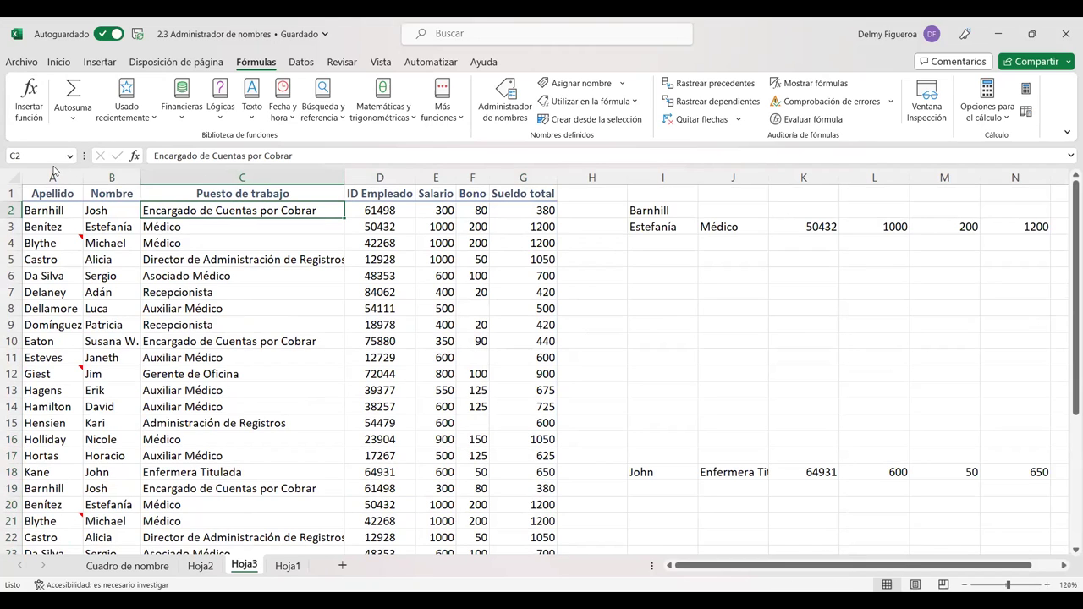
{"action": "left_click", "coordinate": [49, 210]}
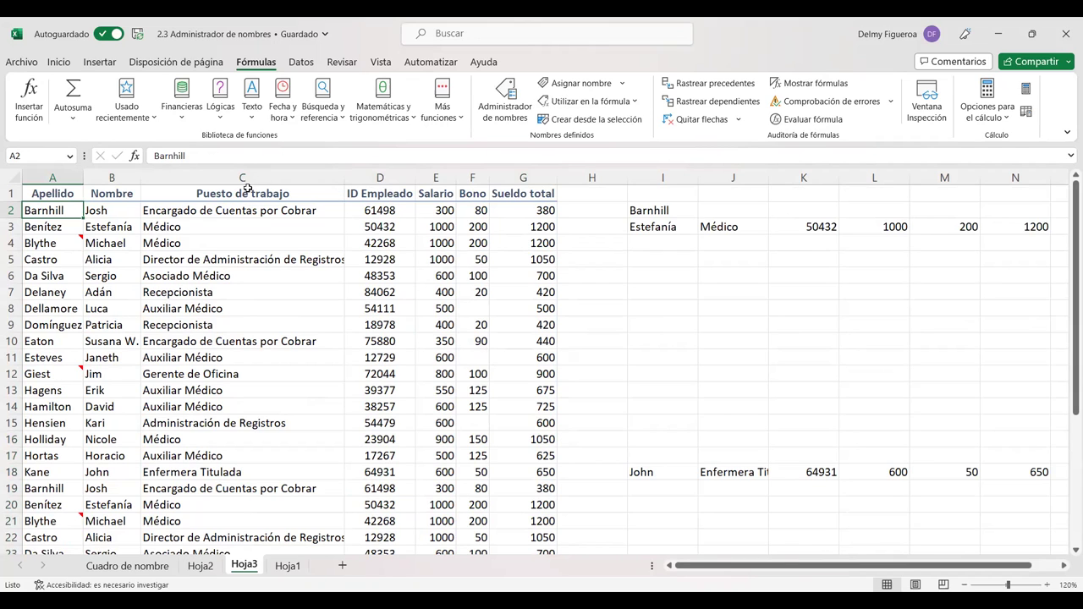
Look over the Vista freeze-panes options without picking one, and scroll the sheet.
{"action": "left_click", "coordinate": [380, 62]}
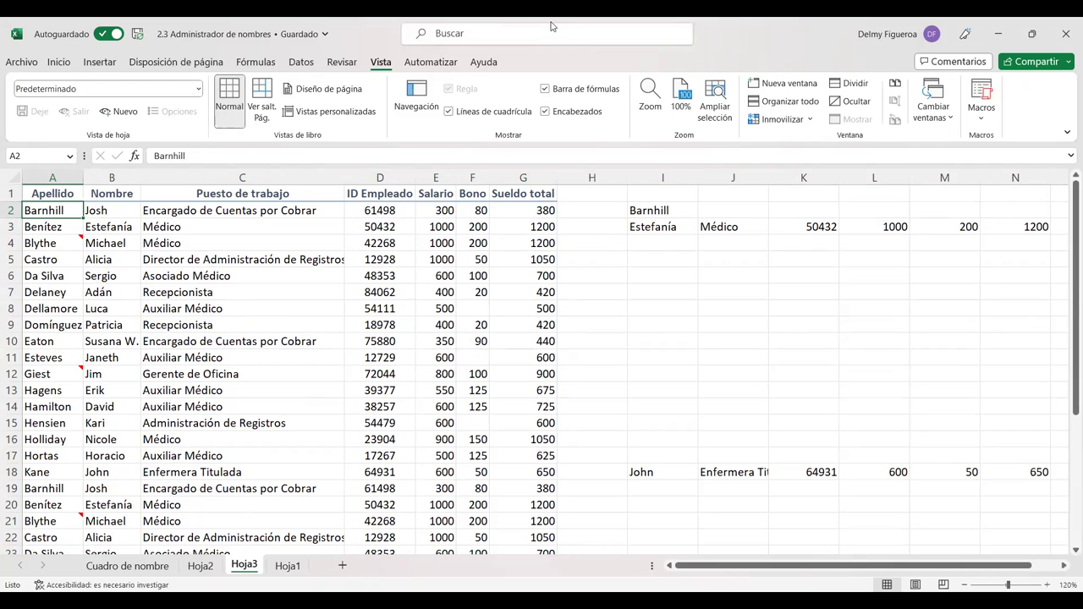
{"action": "left_click", "coordinate": [810, 120]}
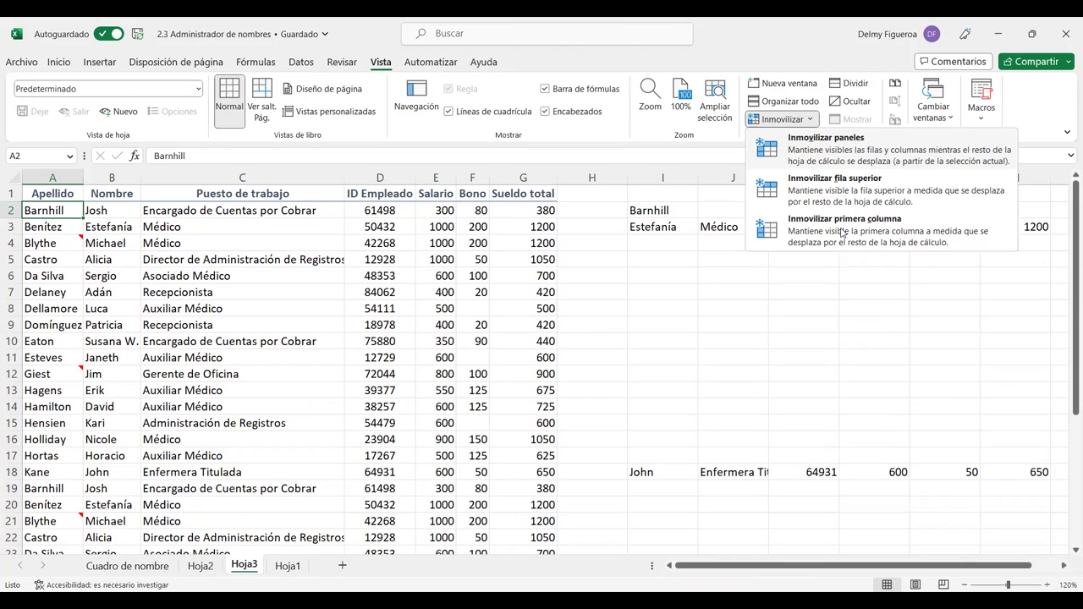
{"action": "left_click", "coordinate": [295, 247]}
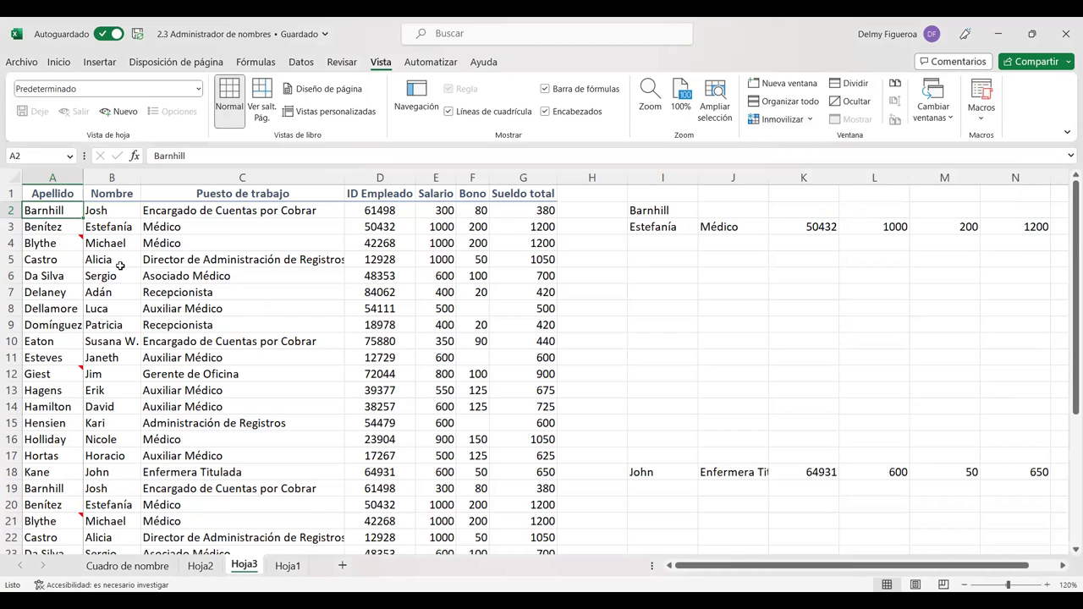
{"action": "scroll", "coordinate": [120, 265], "scroll_direction": "down", "scroll_amount": 4}
{"action": "scroll", "coordinate": [120, 266], "scroll_direction": "down", "scroll_amount": 1}
{"action": "scroll", "coordinate": [120, 265], "scroll_direction": "up", "scroll_amount": 5}
Apply Inmovilizar paneles at A2 so the header row stays fixed.
{"action": "left_click", "coordinate": [814, 125]}
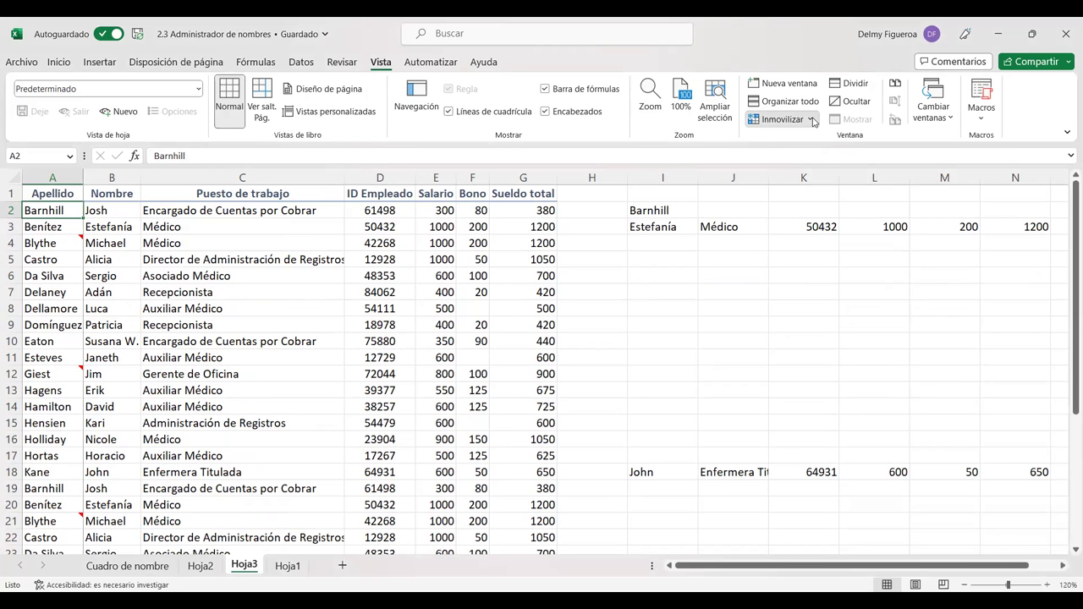
{"action": "scroll", "coordinate": [376, 325], "scroll_direction": "down", "scroll_amount": 5}
{"action": "scroll", "coordinate": [376, 325], "scroll_direction": "up", "scroll_amount": 4}
{"action": "scroll", "coordinate": [376, 325], "scroll_direction": "up", "scroll_amount": 1}
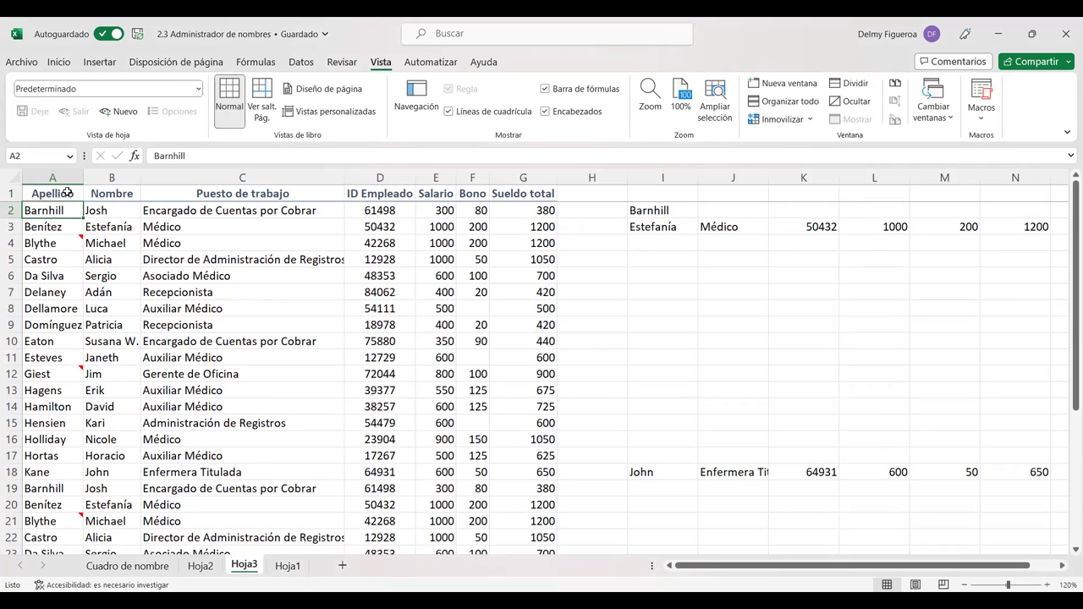
{"action": "left_click", "coordinate": [812, 121]}
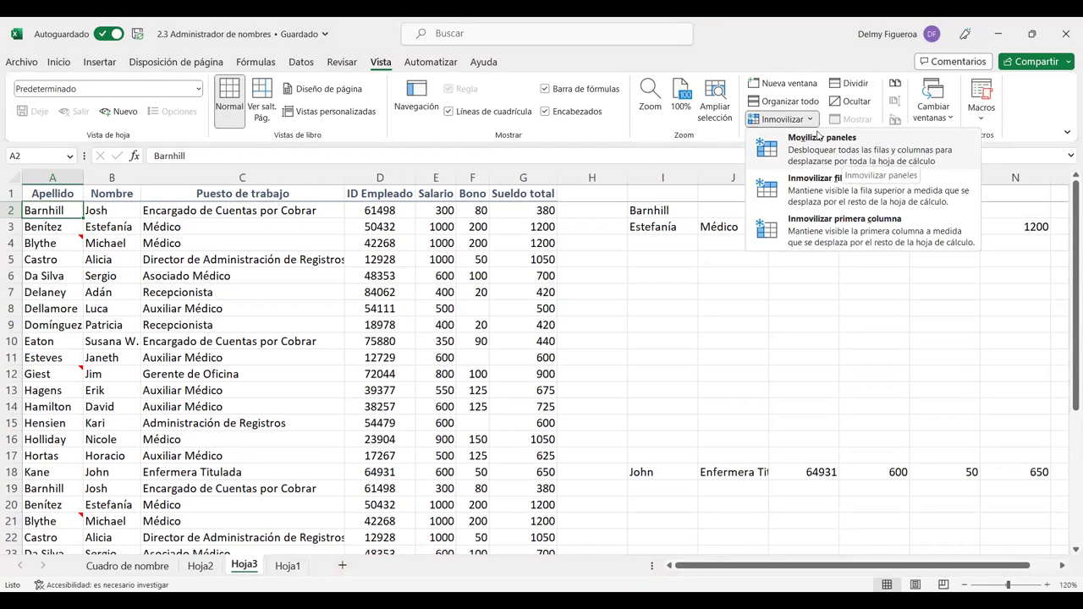
{"action": "left_click", "coordinate": [813, 124]}
{"action": "left_click", "coordinate": [813, 124]}
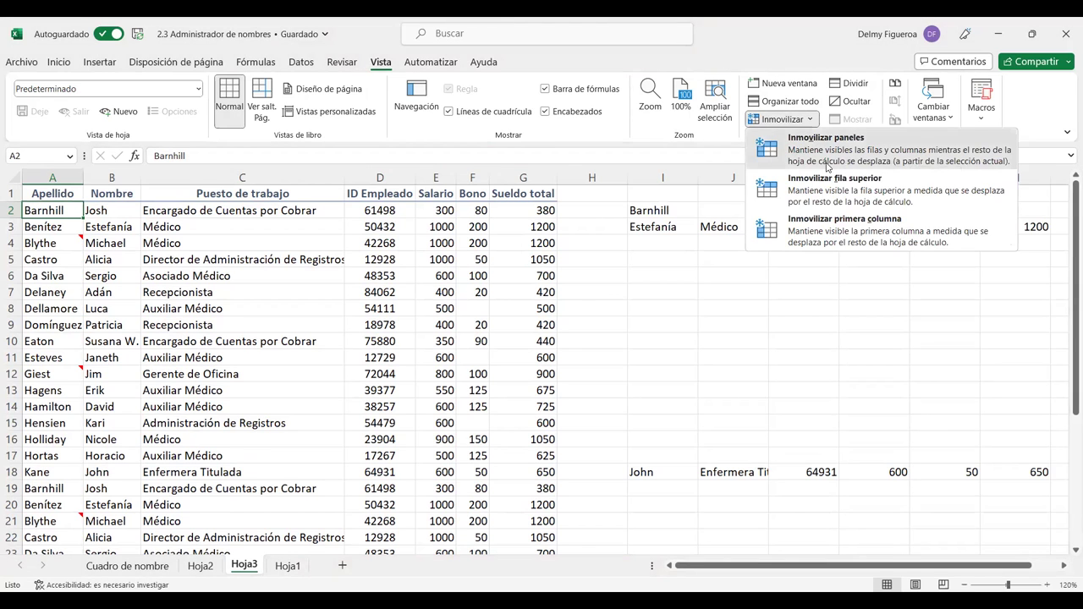
{"action": "left_click", "coordinate": [826, 166]}
{"action": "scroll", "coordinate": [76, 237], "scroll_direction": "down", "scroll_amount": 1}
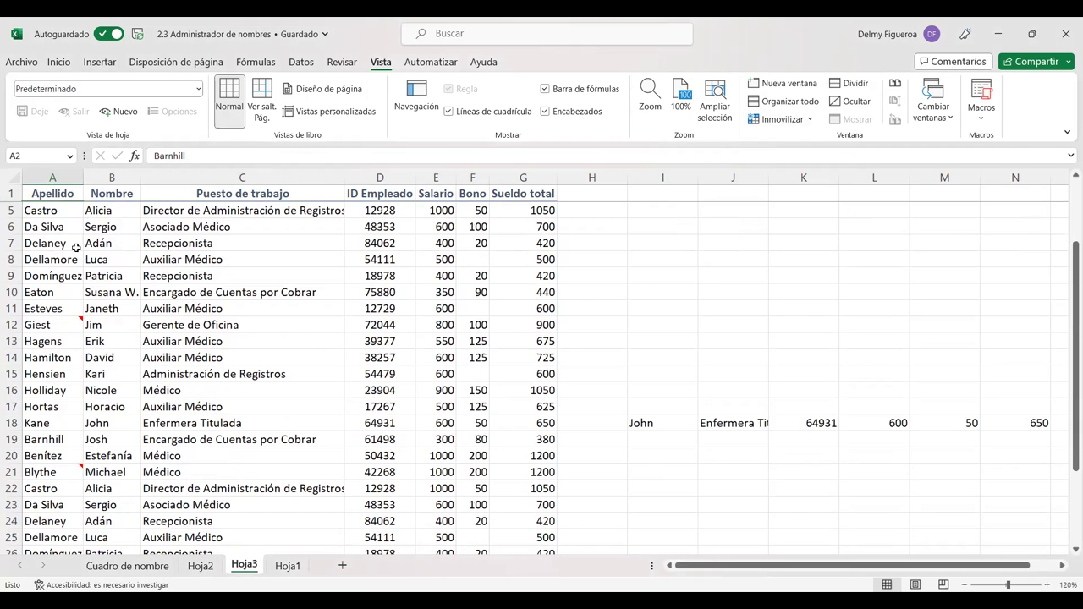
{"action": "scroll", "coordinate": [80, 287], "scroll_direction": "down", "scroll_amount": 4}
{"action": "scroll", "coordinate": [89, 344], "scroll_direction": "down", "scroll_amount": 5}
{"action": "scroll", "coordinate": [88, 345], "scroll_direction": "down", "scroll_amount": 1}
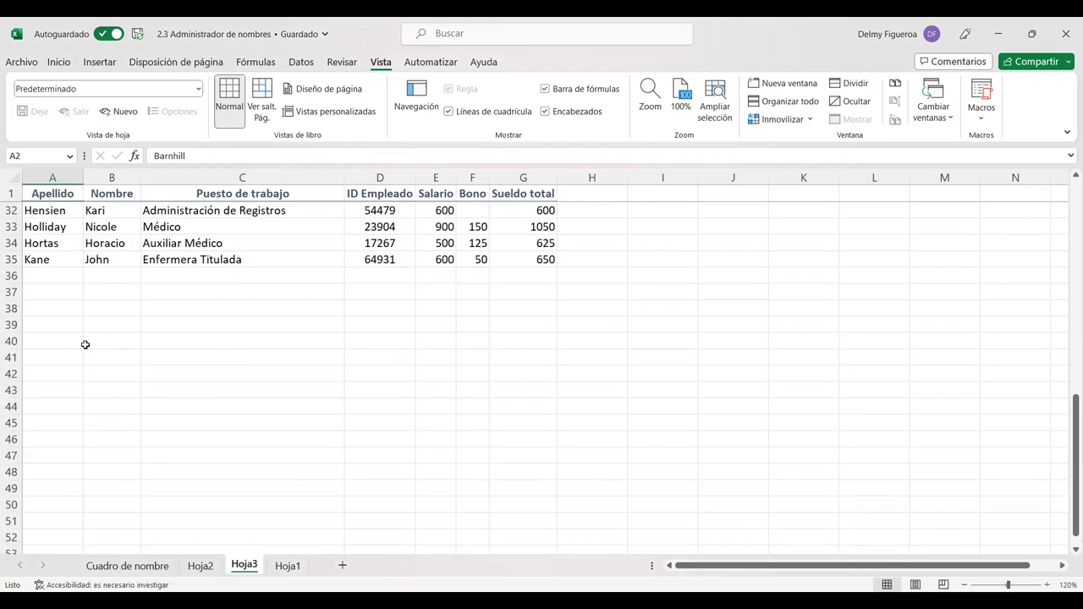
{"action": "scroll", "coordinate": [86, 344], "scroll_direction": "down", "scroll_amount": 3}
{"action": "scroll", "coordinate": [85, 344], "scroll_direction": "down", "scroll_amount": 8}
{"action": "scroll", "coordinate": [88, 344], "scroll_direction": "down", "scroll_amount": 4}
{"action": "scroll", "coordinate": [92, 344], "scroll_direction": "down", "scroll_amount": 4}
{"action": "scroll", "coordinate": [96, 344], "scroll_direction": "down", "scroll_amount": 1}
{"action": "scroll", "coordinate": [94, 355], "scroll_direction": "down", "scroll_amount": 1}
{"action": "scroll", "coordinate": [94, 367], "scroll_direction": "down", "scroll_amount": 5}
{"action": "scroll", "coordinate": [94, 367], "scroll_direction": "down", "scroll_amount": 3}
{"action": "scroll", "coordinate": [94, 367], "scroll_direction": "down", "scroll_amount": 5}
{"action": "scroll", "coordinate": [94, 367], "scroll_direction": "down", "scroll_amount": 7}
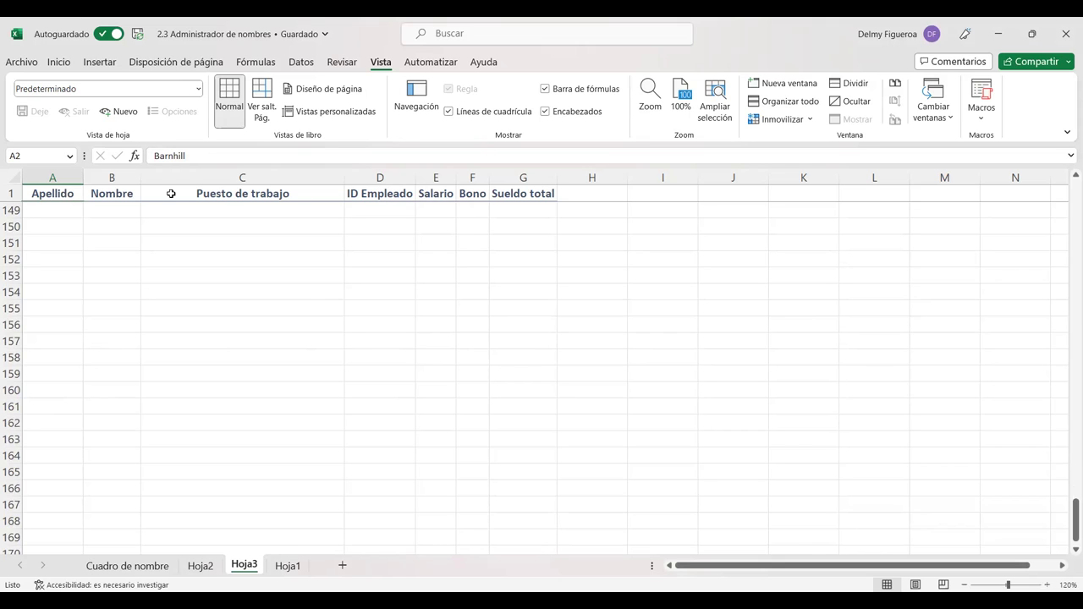
{"action": "scroll", "coordinate": [148, 290], "scroll_direction": "up", "scroll_amount": 2}
{"action": "scroll", "coordinate": [148, 290], "scroll_direction": "up", "scroll_amount": 10}
{"action": "scroll", "coordinate": [148, 290], "scroll_direction": "up", "scroll_amount": 3}
{"action": "scroll", "coordinate": [148, 290], "scroll_direction": "up", "scroll_amount": 12}
{"action": "scroll", "coordinate": [148, 290], "scroll_direction": "up", "scroll_amount": 5}
{"action": "scroll", "coordinate": [148, 290], "scroll_direction": "up", "scroll_amount": 8}
{"action": "scroll", "coordinate": [148, 290], "scroll_direction": "up", "scroll_amount": 3}
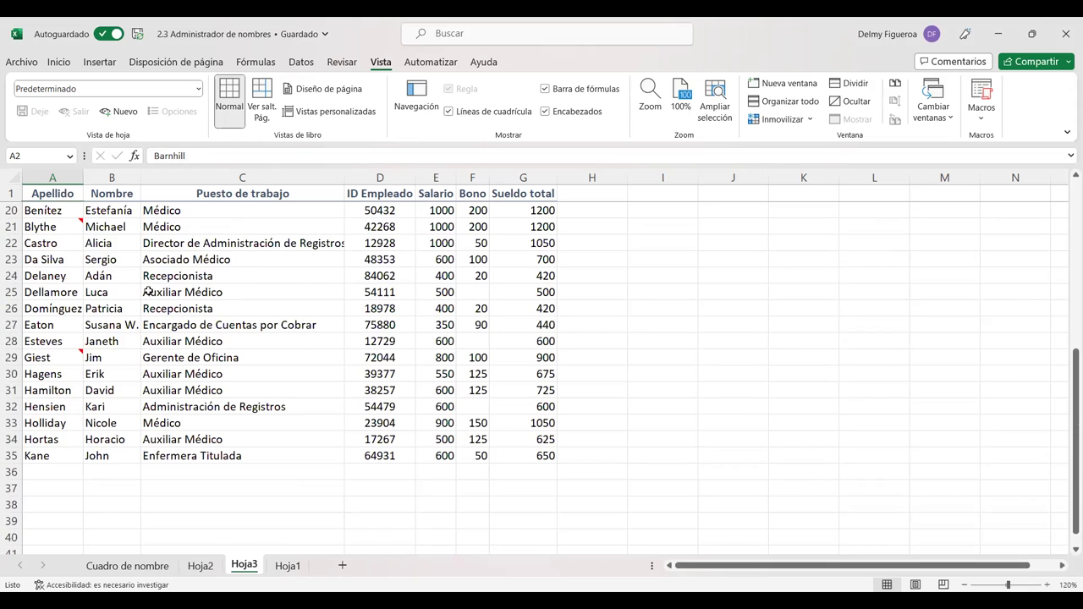
{"action": "left_click_drag", "start_coordinate": [231, 245], "coordinate": [224, 306]}
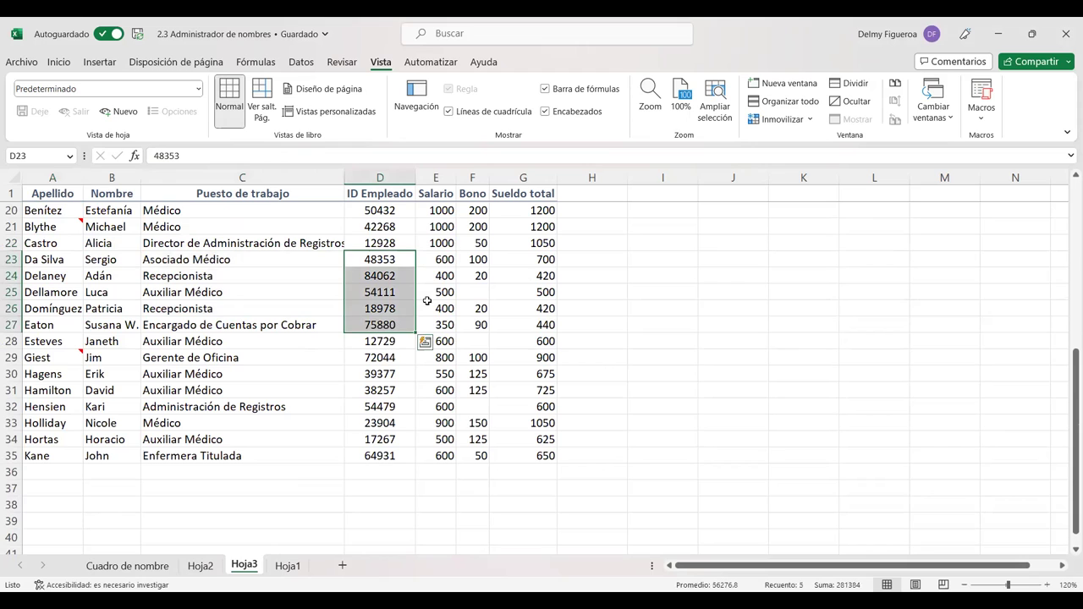
{"action": "left_click_drag", "start_coordinate": [442, 260], "coordinate": [441, 325]}
{"action": "left_click_drag", "start_coordinate": [477, 258], "coordinate": [473, 308]}
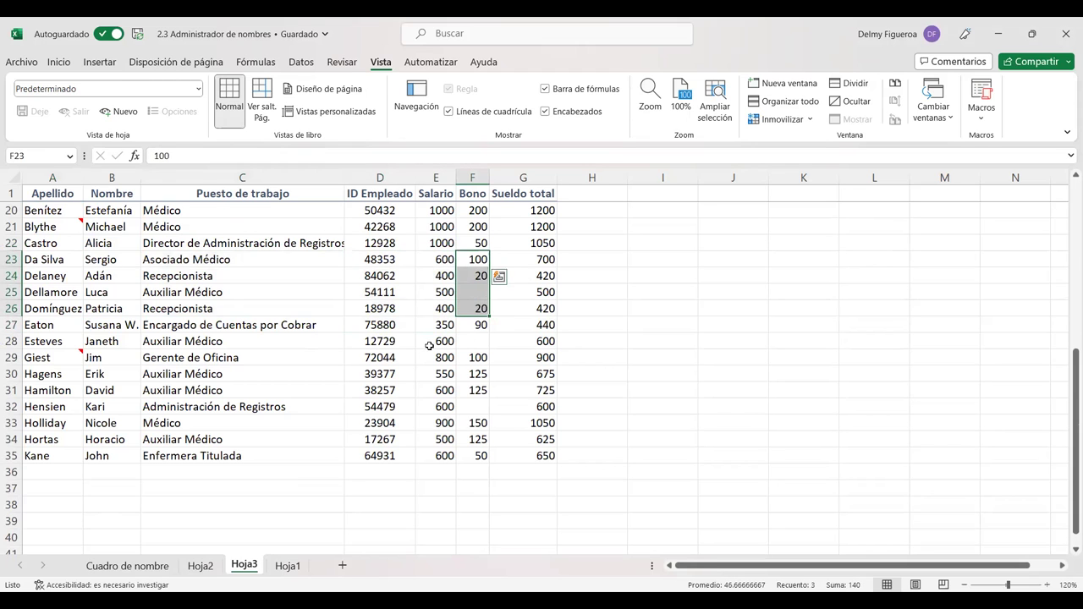
{"action": "scroll", "coordinate": [430, 346], "scroll_direction": "up", "scroll_amount": 1}
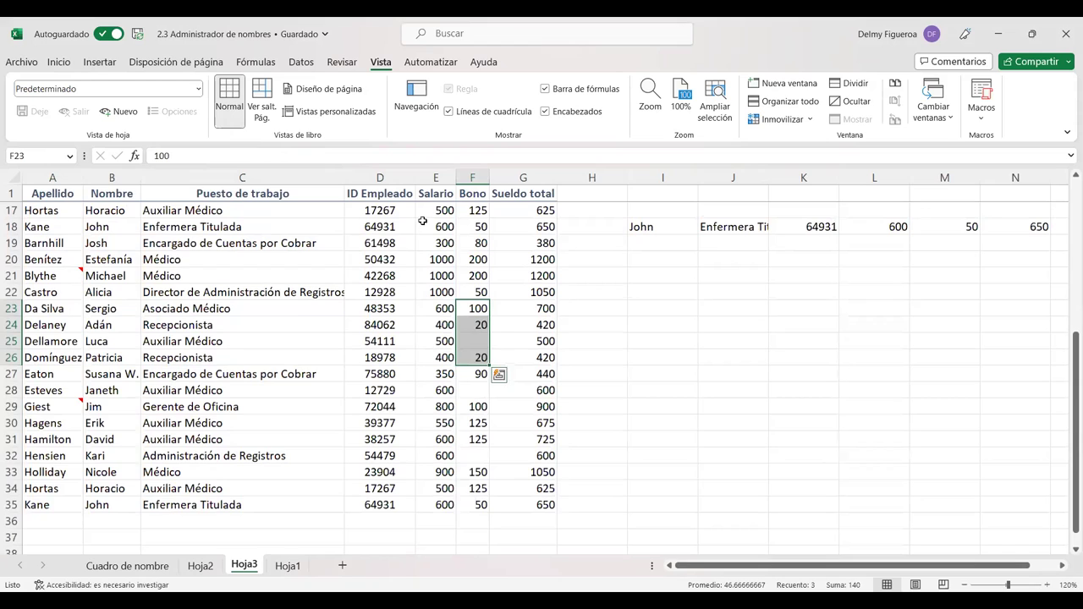
{"action": "left_click", "coordinate": [11, 193]}
{"action": "left_click", "coordinate": [264, 243]}
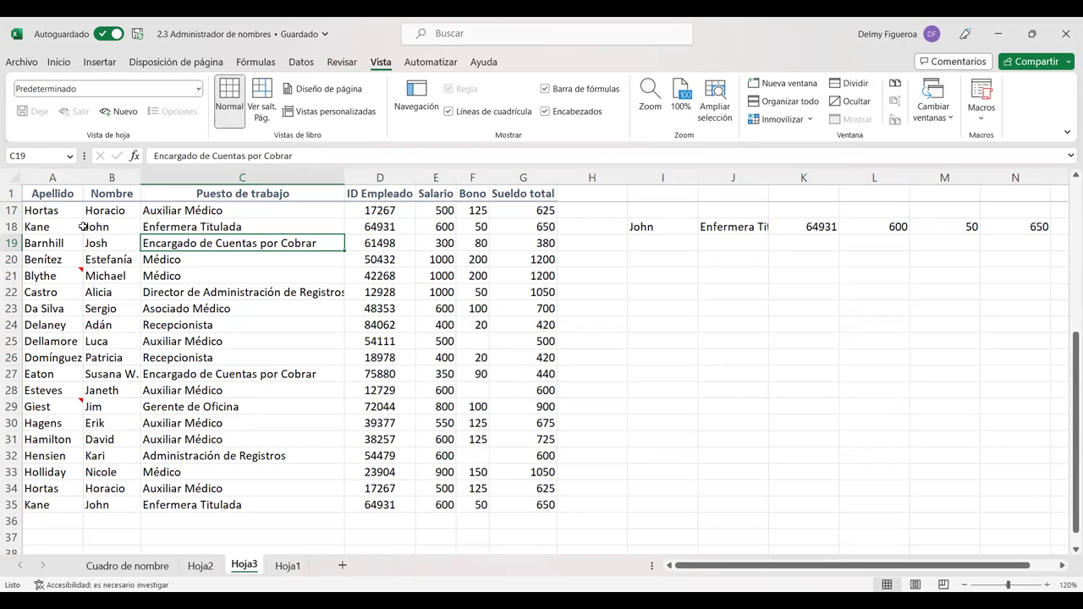
{"action": "scroll", "coordinate": [488, 340], "scroll_direction": "up", "scroll_amount": 5}
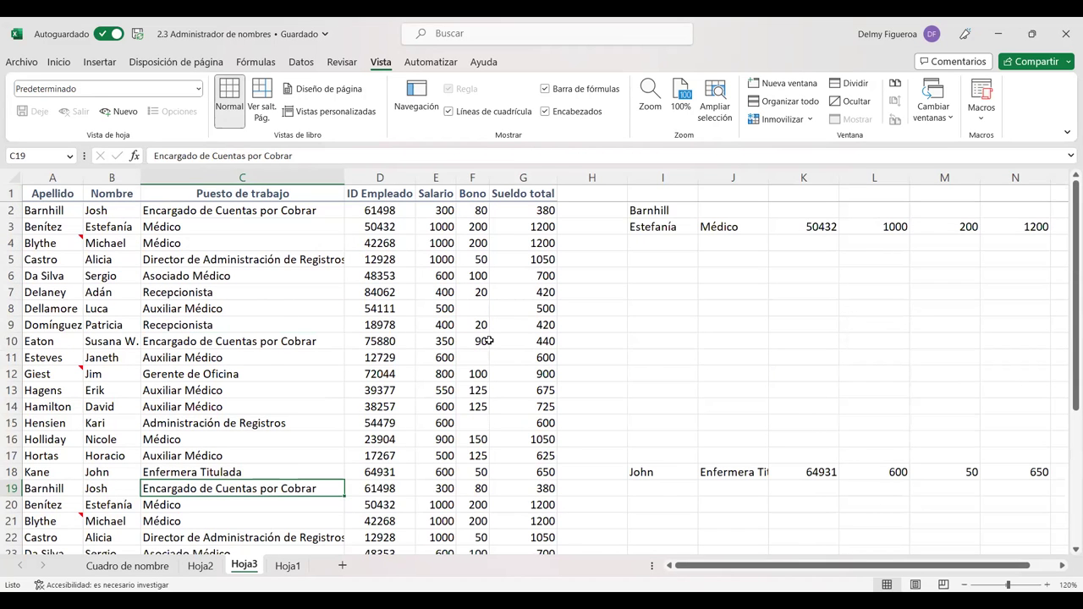
{"action": "left_click", "coordinate": [256, 209]}
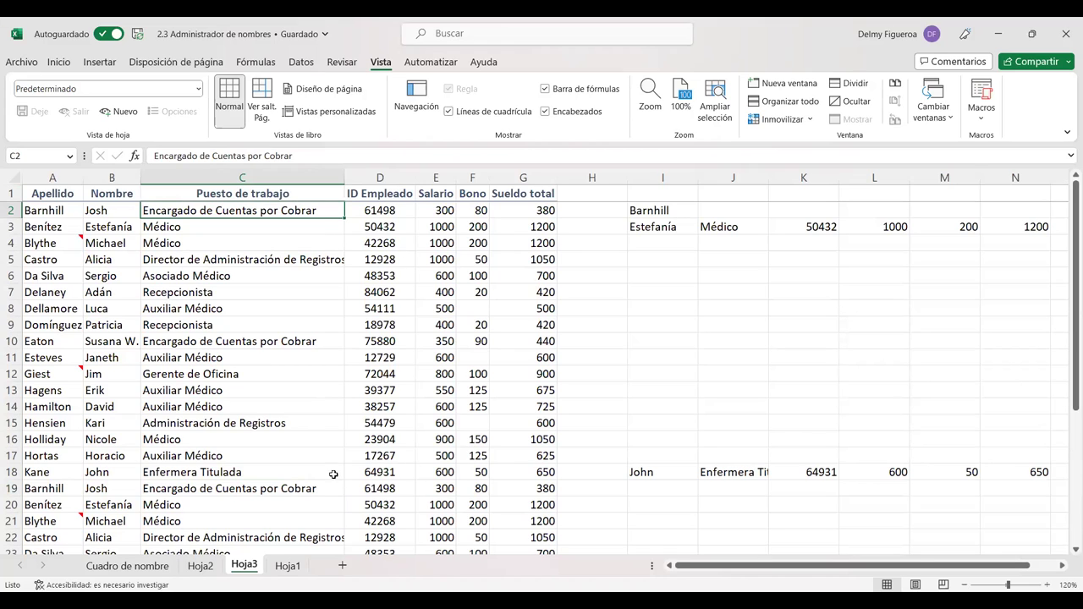
{"action": "left_click", "coordinate": [287, 566]}
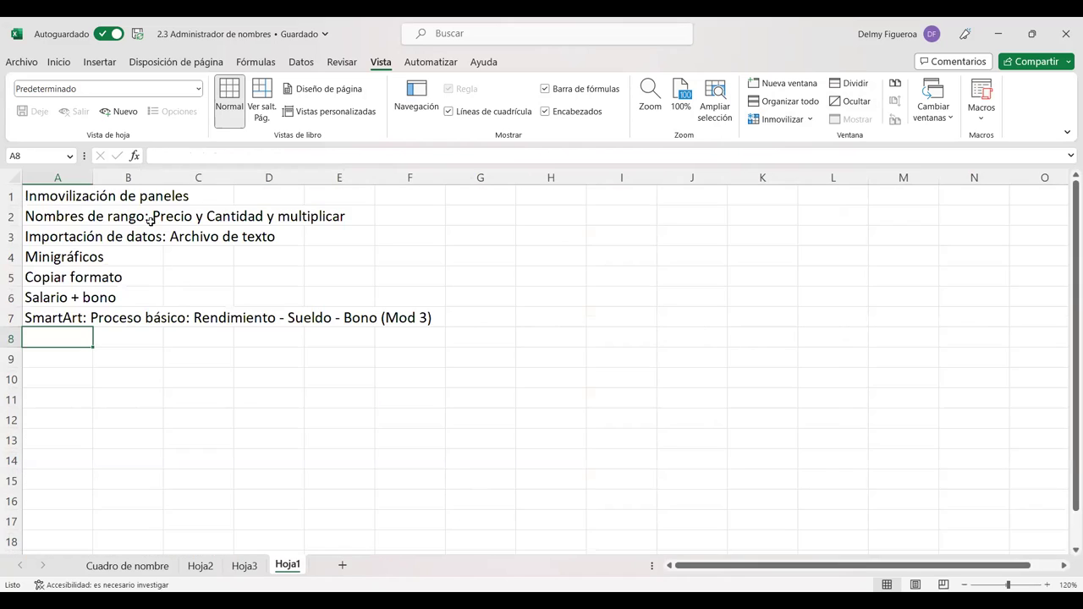
{"action": "left_click", "coordinate": [61, 216]}
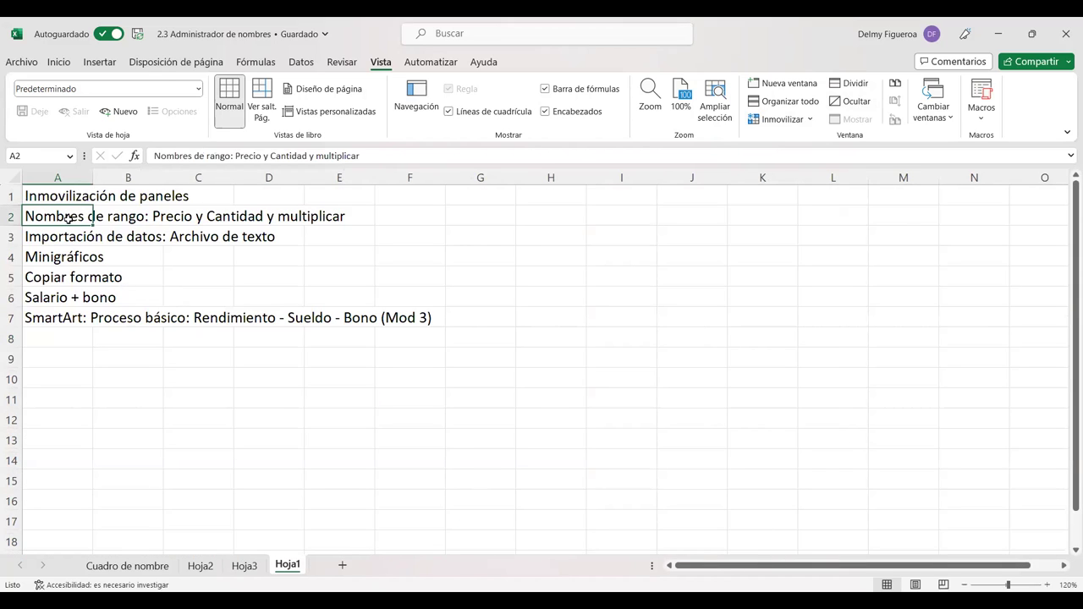
{"action": "left_click", "coordinate": [65, 238]}
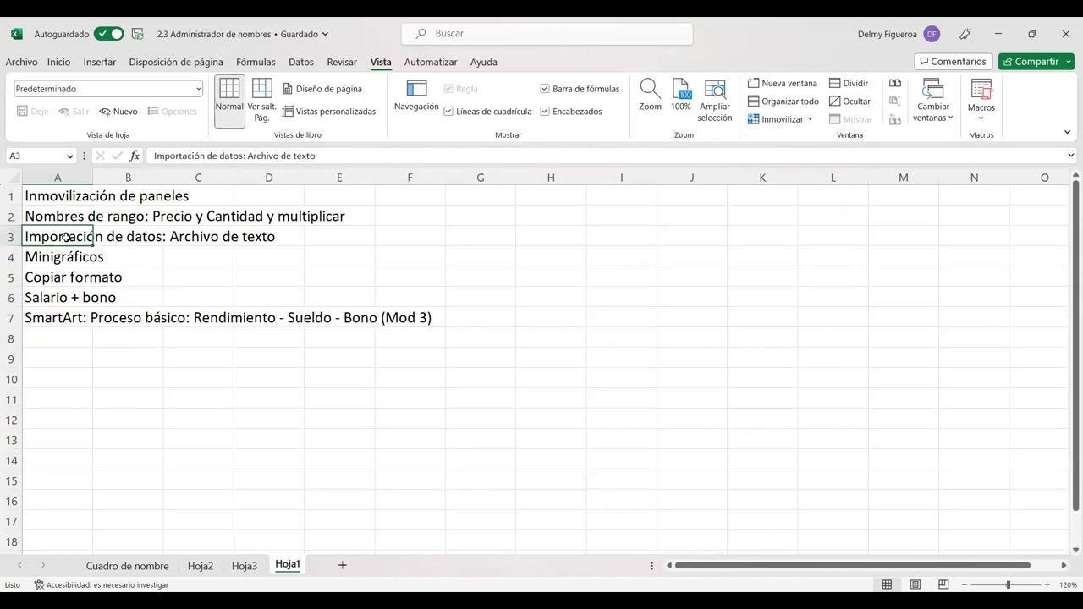
{"action": "left_click", "coordinate": [245, 566]}
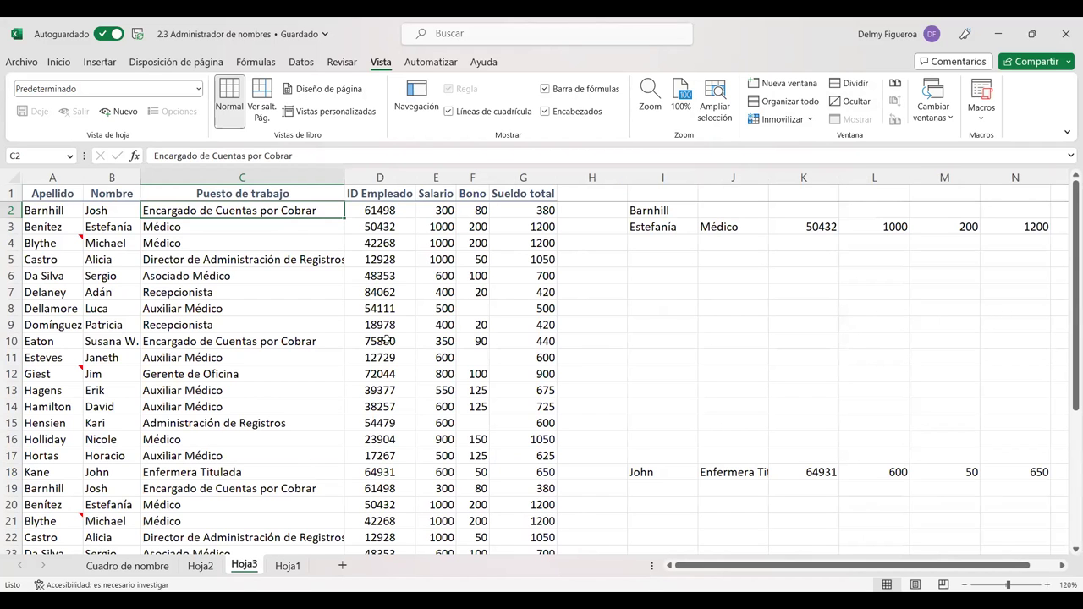
{"action": "left_click", "coordinate": [288, 566]}
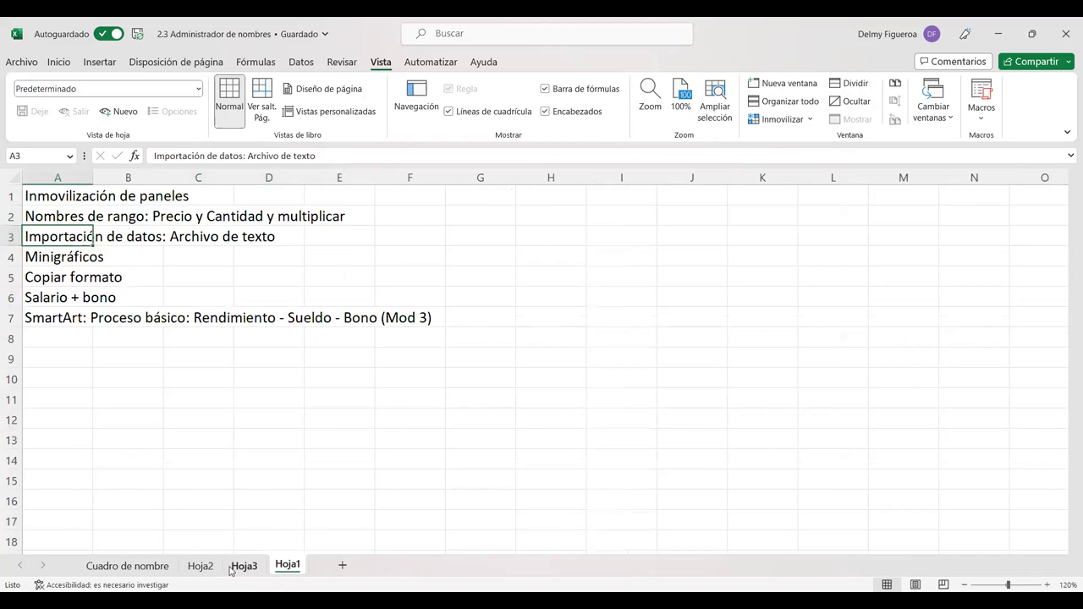
{"action": "left_click", "coordinate": [200, 566]}
{"action": "left_click", "coordinate": [148, 566]}
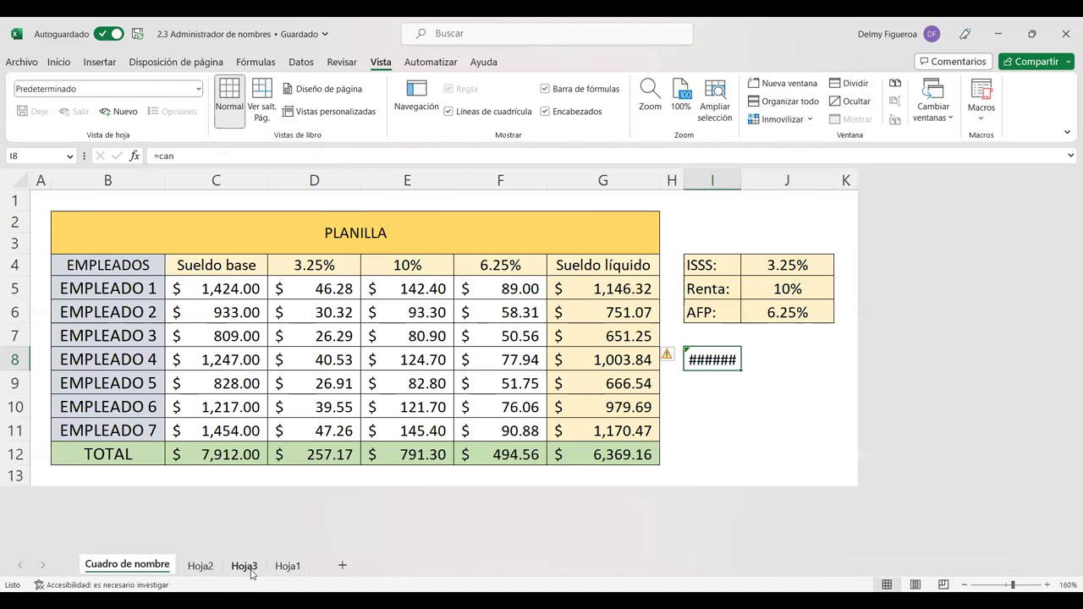
{"action": "left_click", "coordinate": [245, 566]}
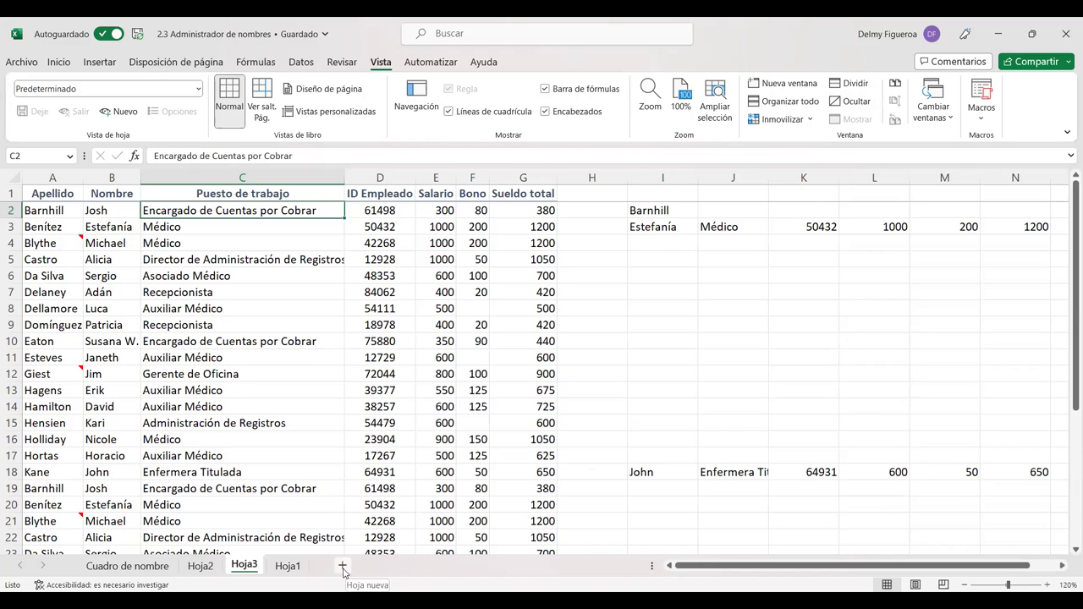
Add Hoja4, enlarge all its cells' font twice to size 14, and zoom to 120%.
{"action": "left_click", "coordinate": [342, 566]}
{"action": "left_click", "coordinate": [9, 175]}
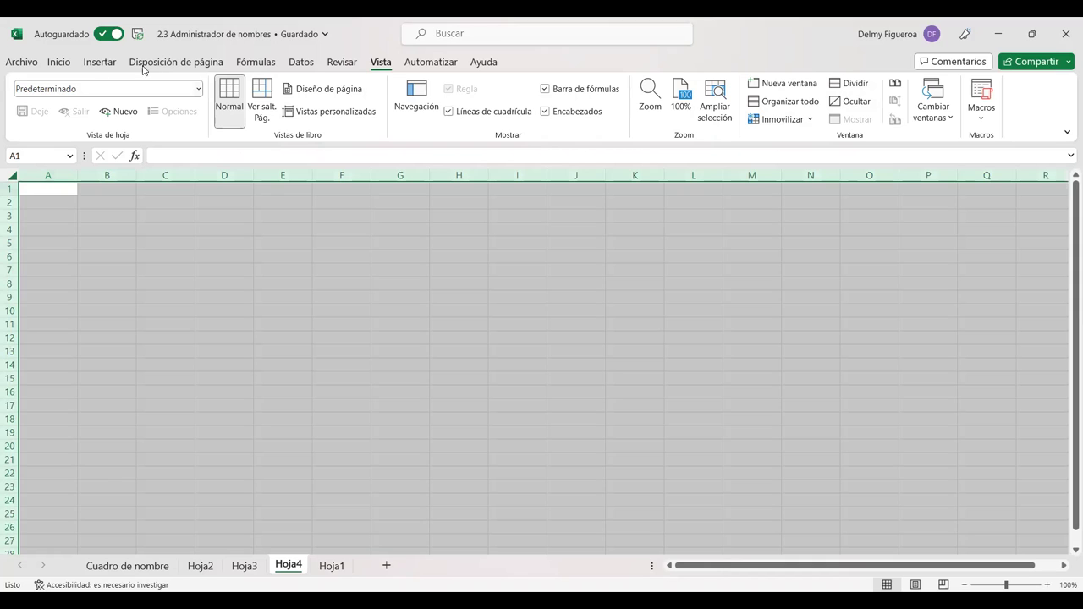
{"action": "left_click", "coordinate": [64, 66]}
{"action": "left_click", "coordinate": [251, 88]}
{"action": "left_click", "coordinate": [251, 88]}
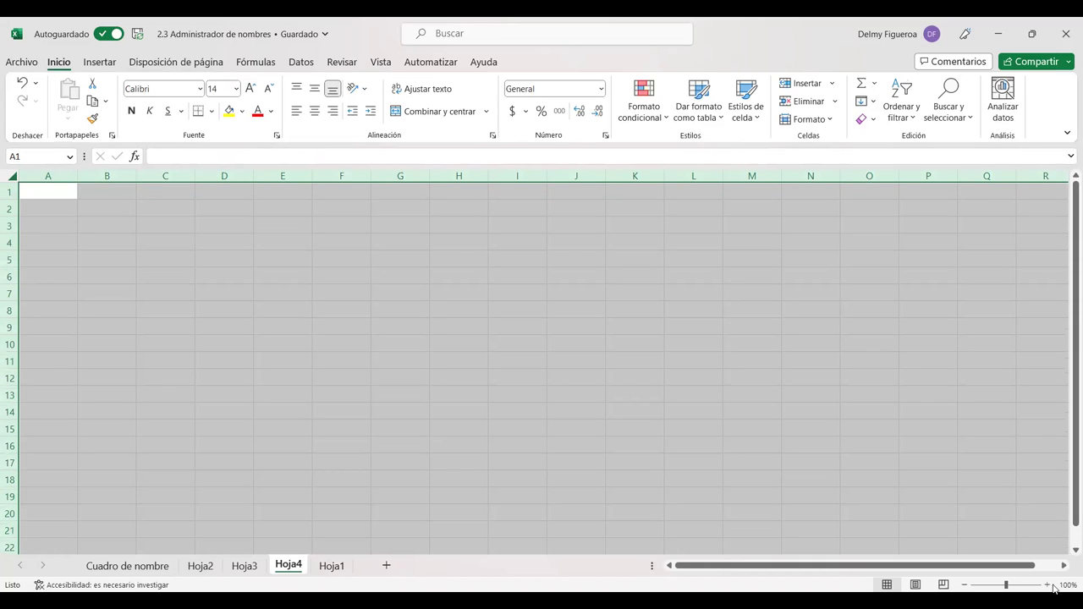
{"action": "left_click", "coordinate": [1047, 584]}
{"action": "left_click", "coordinate": [1047, 584]}
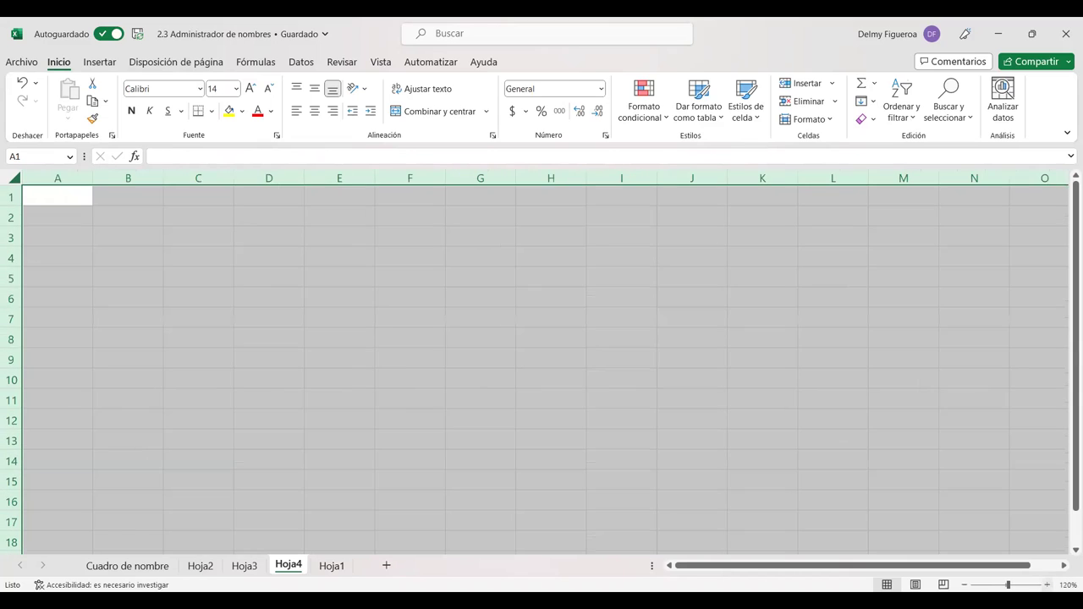
{"action": "left_click", "coordinate": [61, 190]}
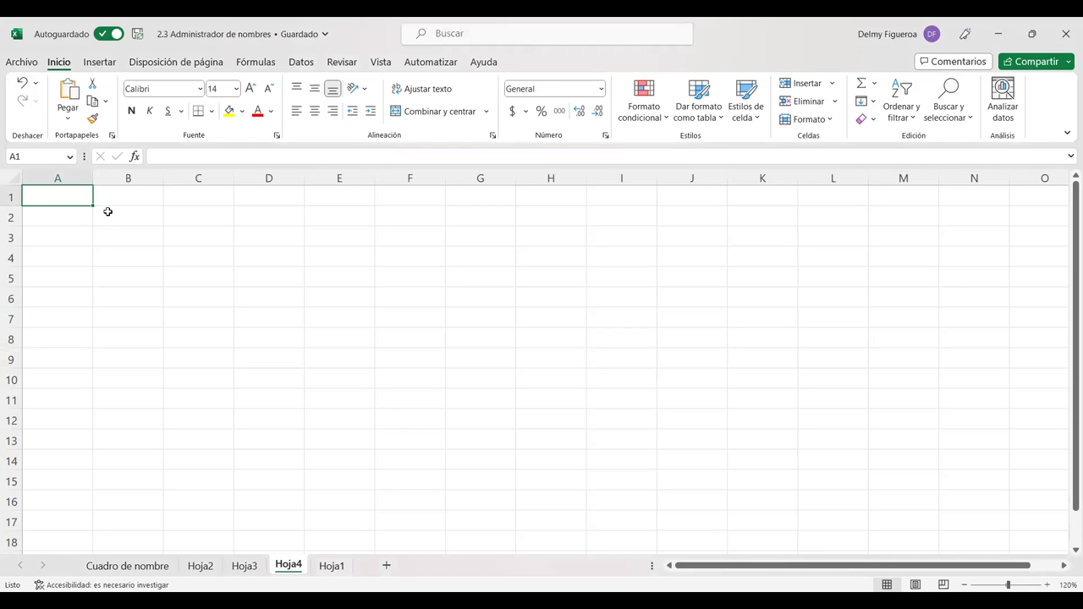
{"action": "key", "text": "ctrl+v"}
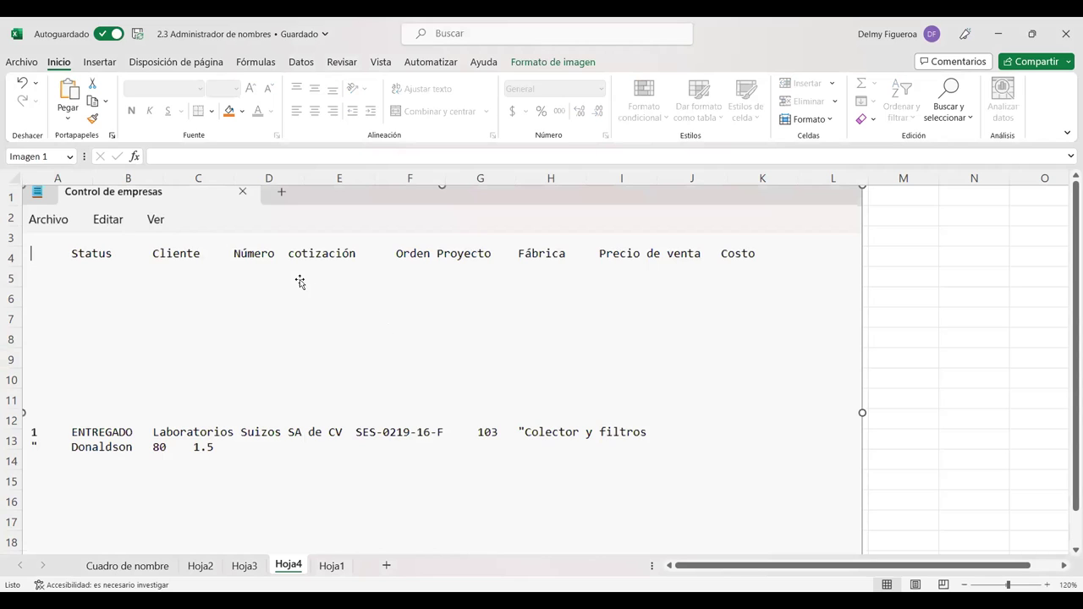
{"action": "left_click", "coordinate": [969, 290]}
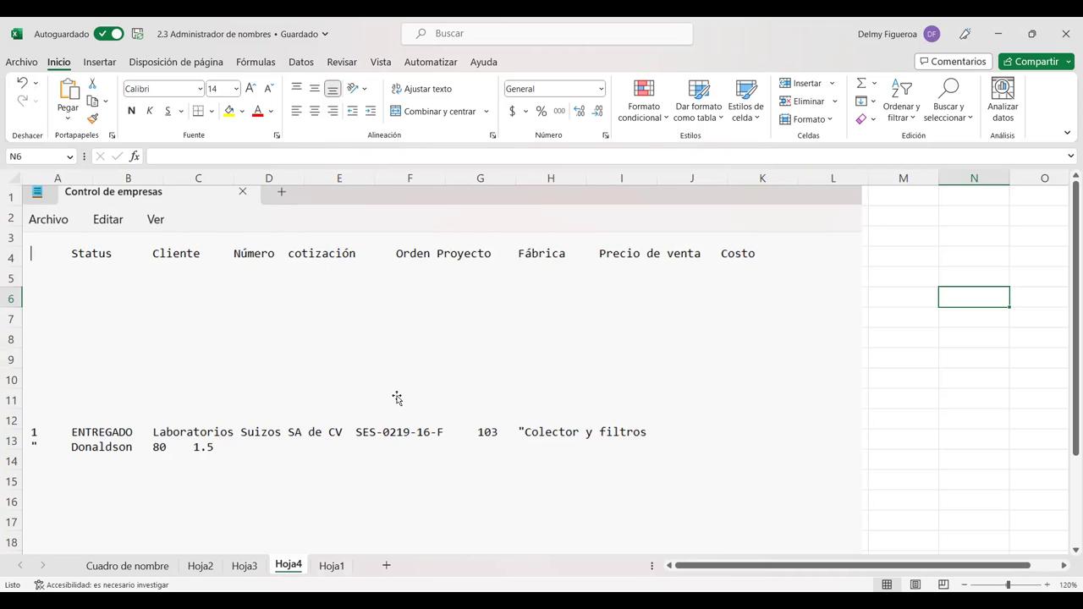
{"action": "scroll", "coordinate": [394, 398], "scroll_direction": "down", "scroll_amount": 1}
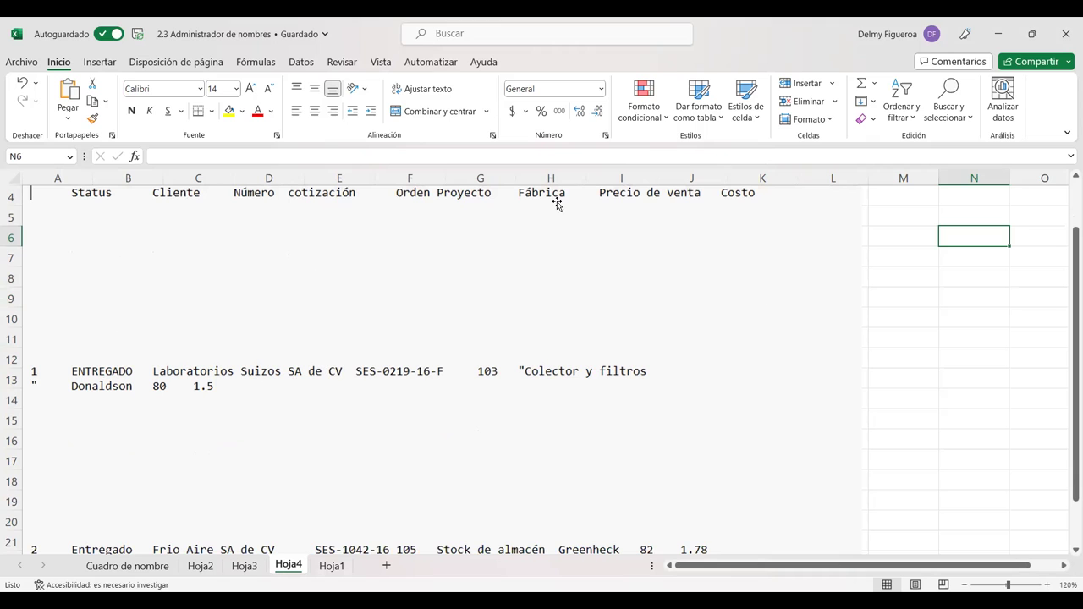
{"action": "scroll", "coordinate": [450, 467], "scroll_direction": "down", "scroll_amount": 1}
{"action": "scroll", "coordinate": [450, 467], "scroll_direction": "down", "scroll_amount": 2}
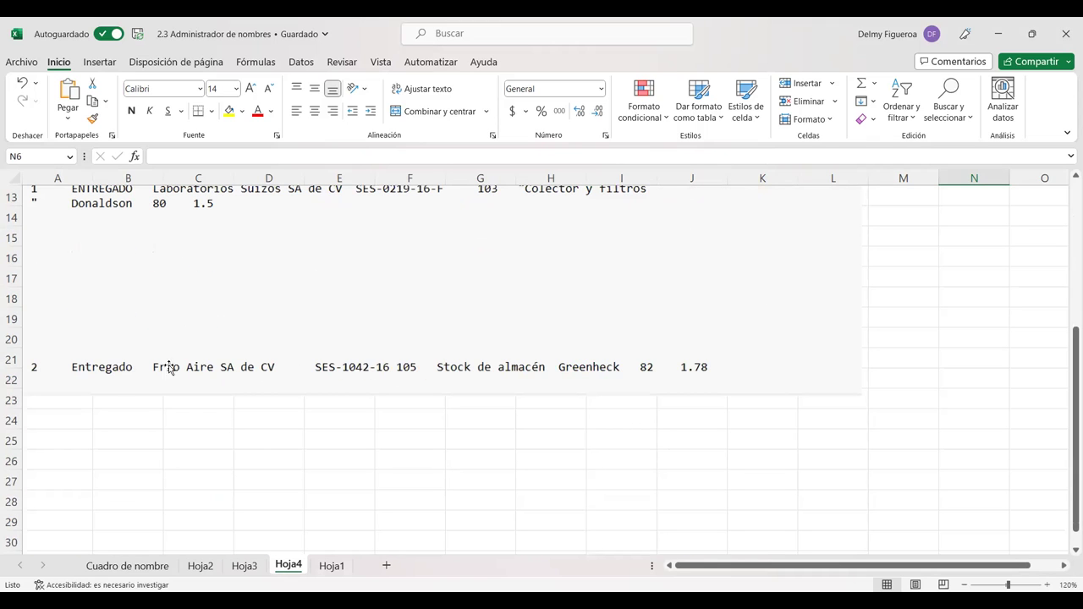
{"action": "scroll", "coordinate": [833, 367], "scroll_direction": "up", "scroll_amount": 4}
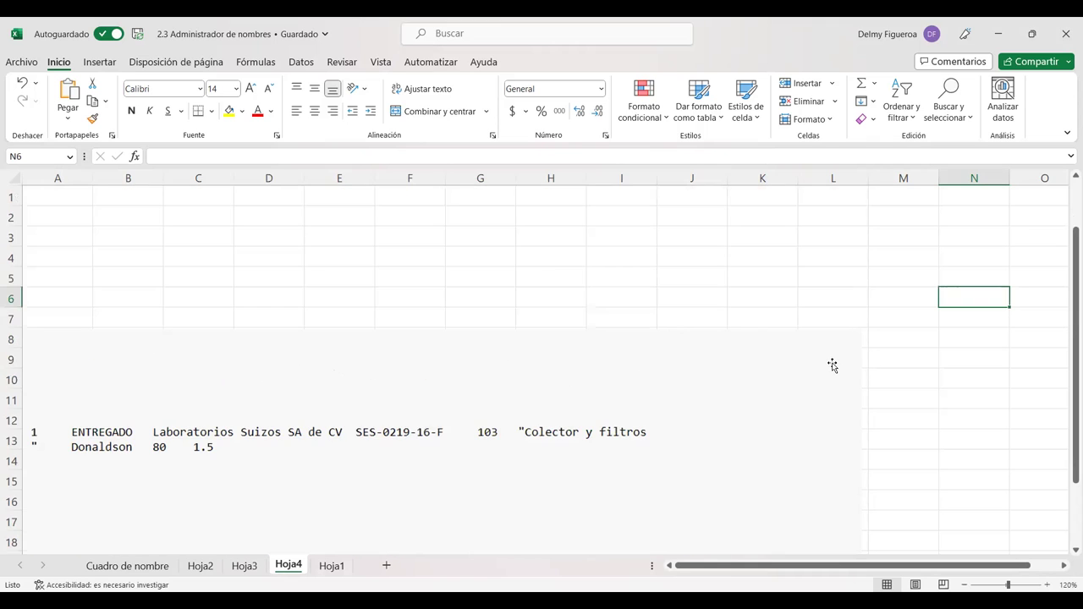
{"action": "left_click_drag", "start_coordinate": [316, 220], "coordinate": [713, 278]}
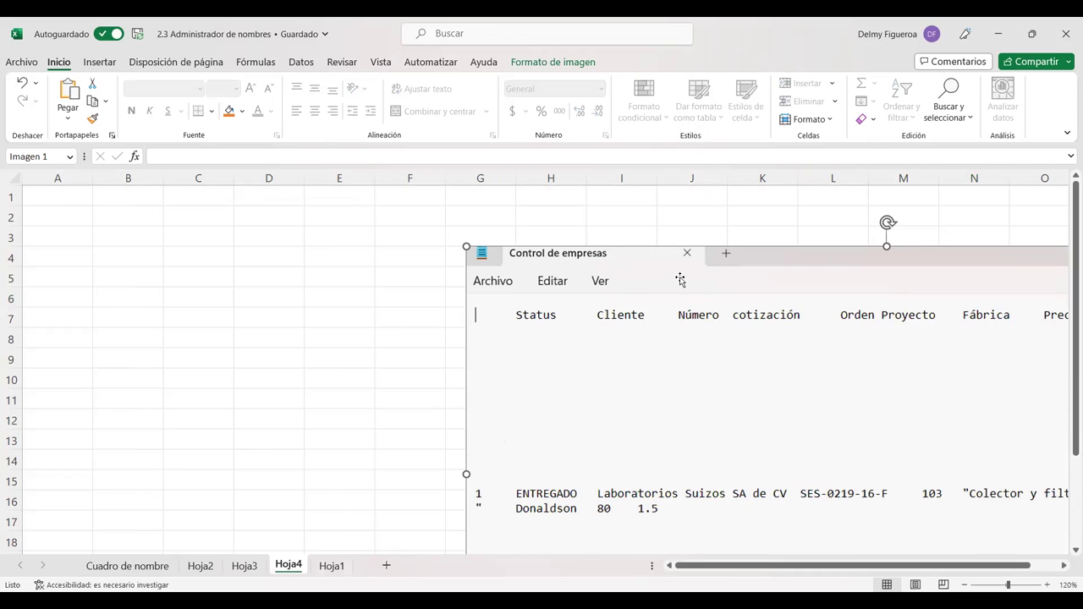
{"action": "key", "text": "Delete"}
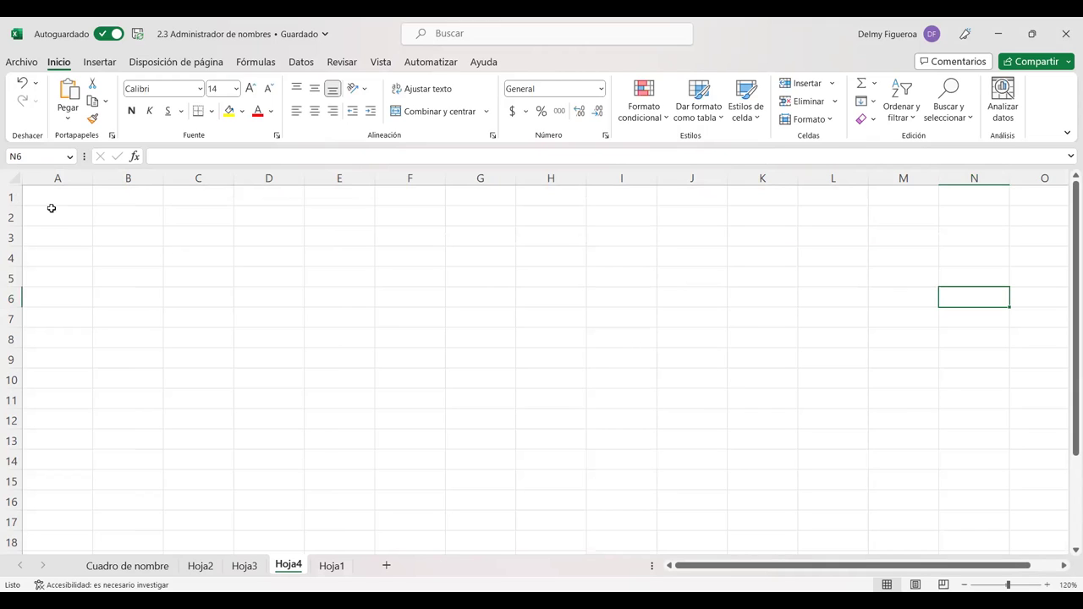
With A1 selected, open the Datos > Obtener datos list of import sources.
{"action": "left_click", "coordinate": [60, 199]}
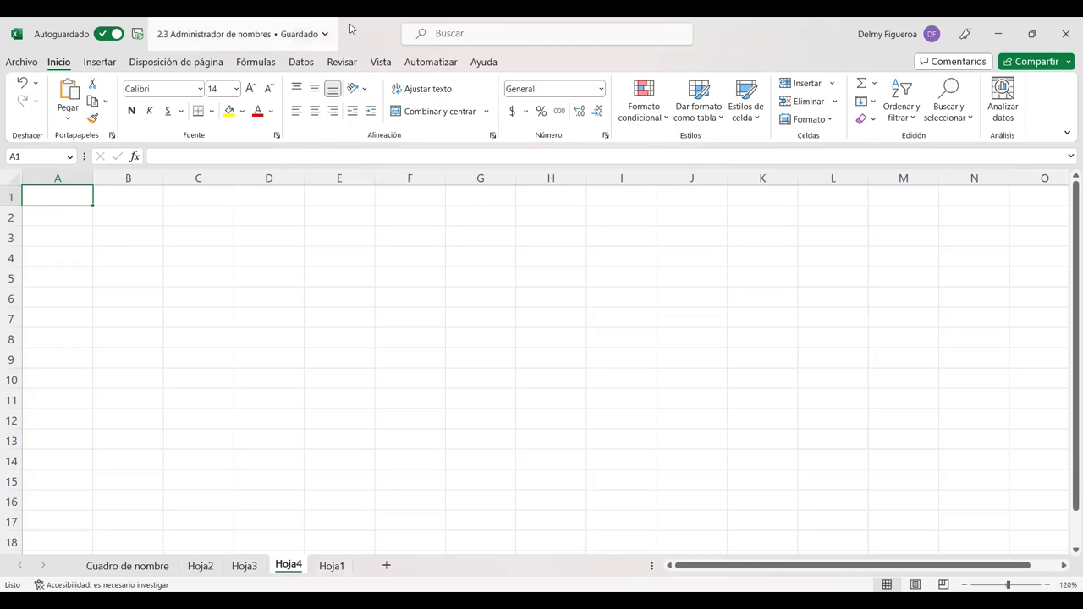
{"action": "left_click", "coordinate": [302, 61]}
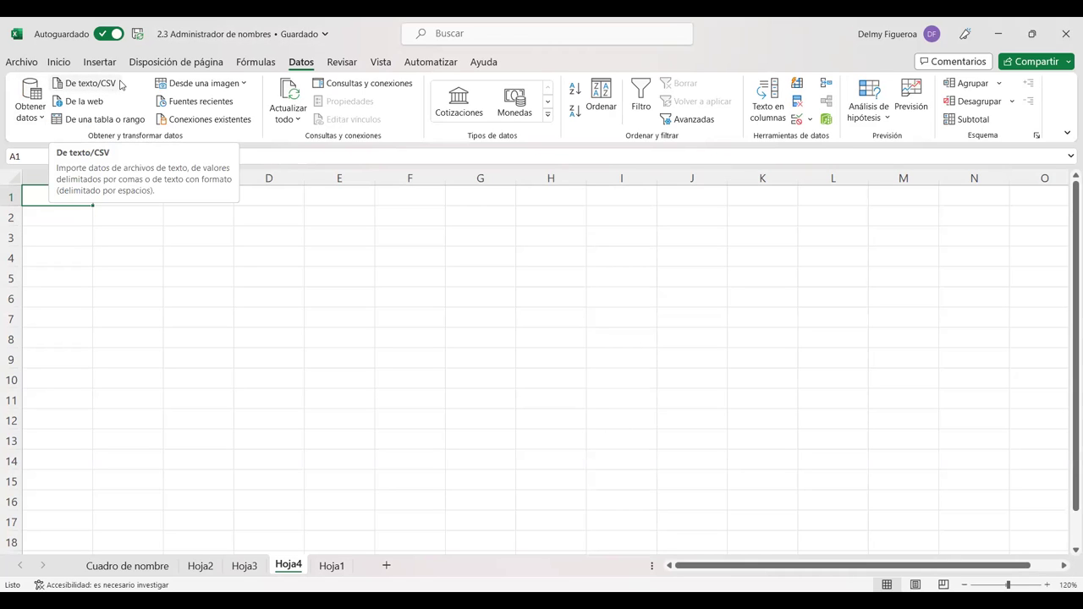
{"action": "left_click", "coordinate": [30, 101]}
{"action": "mouse_move", "coordinate": [102, 142]}
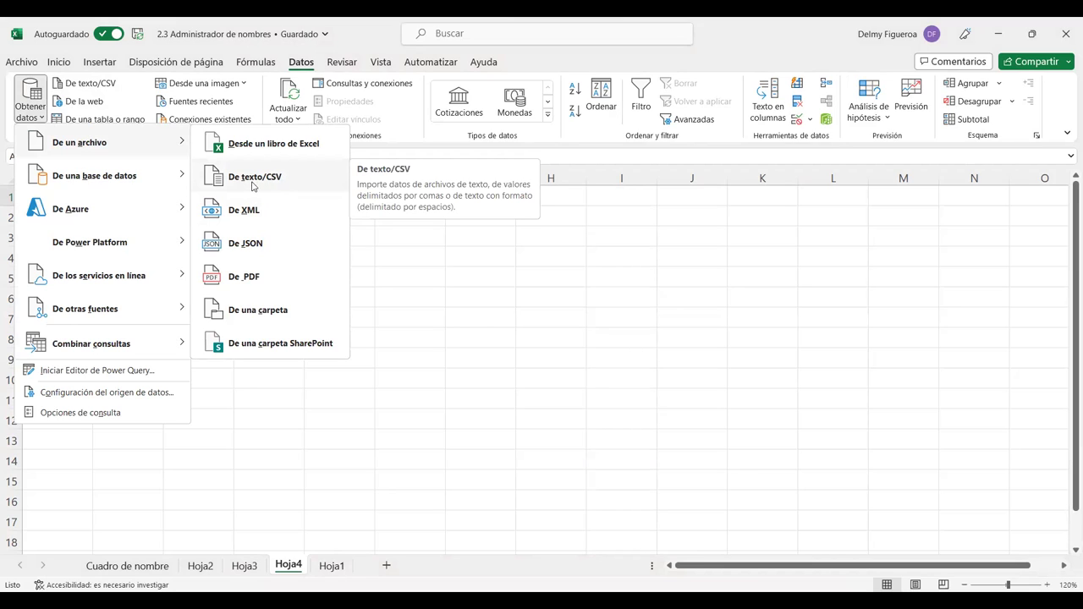
Import from text/CSV, choosing Control de empresas in LS > Primer año > Clase 2.
{"action": "left_click", "coordinate": [281, 182]}
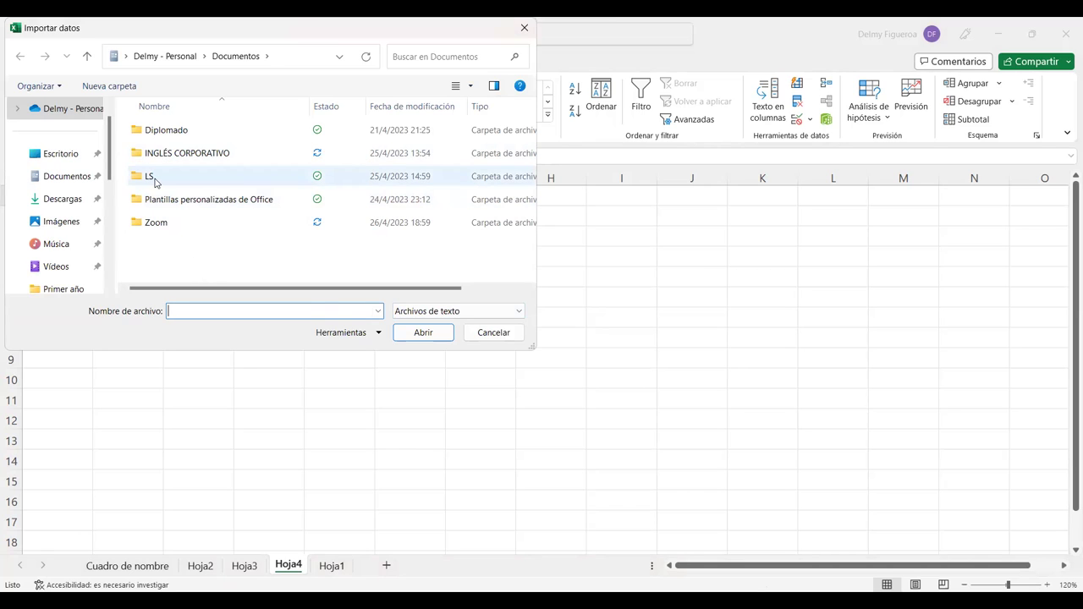
{"action": "left_click", "coordinate": [164, 181]}
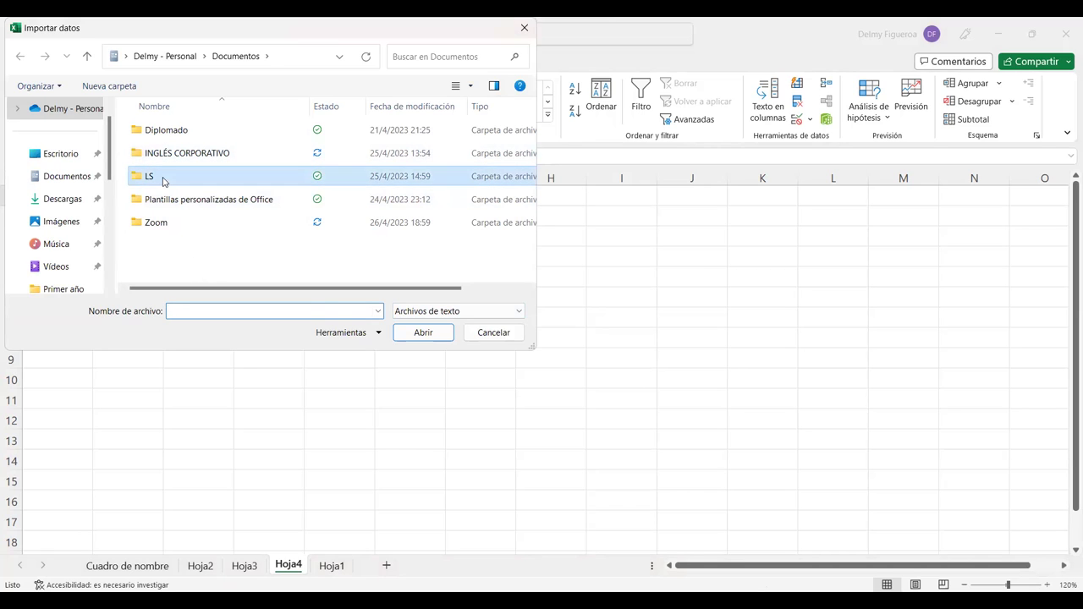
{"action": "double_click", "coordinate": [163, 180]}
{"action": "double_click", "coordinate": [165, 136]}
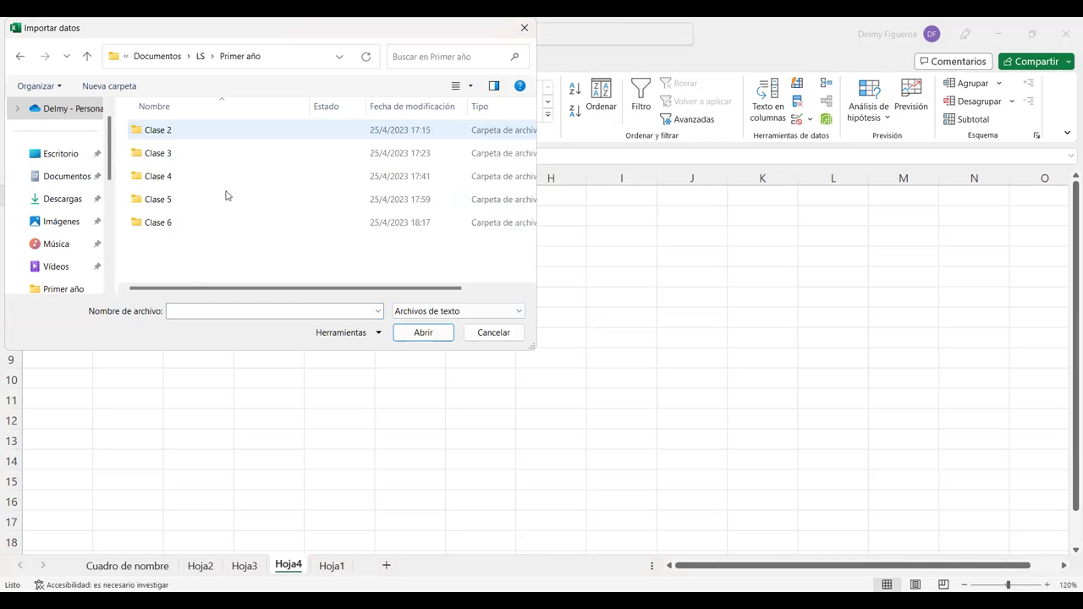
{"action": "double_click", "coordinate": [167, 153]}
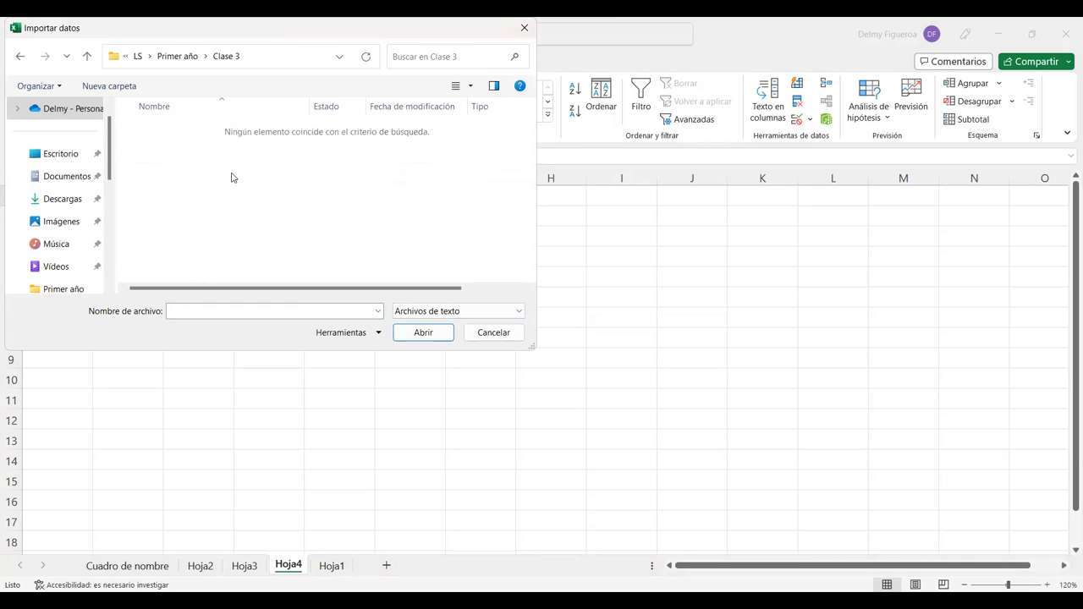
{"action": "left_click", "coordinate": [179, 56]}
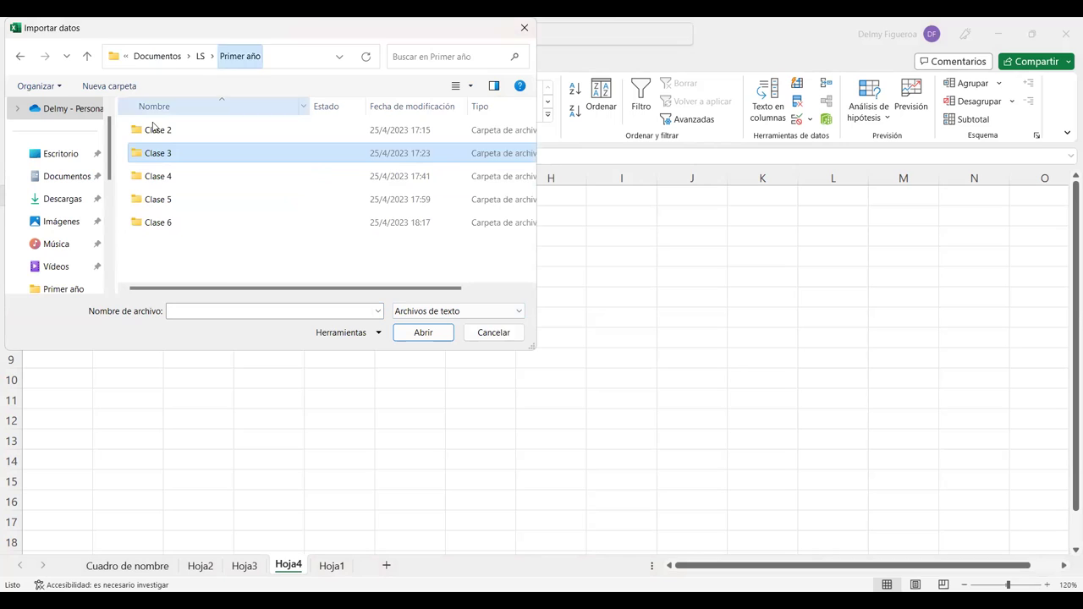
{"action": "double_click", "coordinate": [154, 129]}
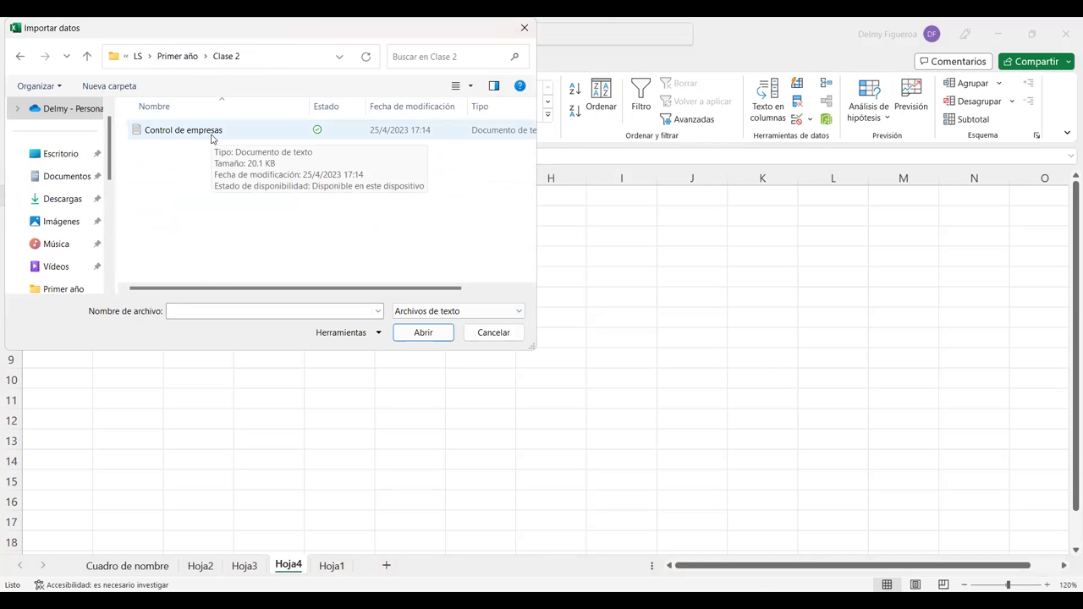
{"action": "left_click", "coordinate": [212, 135]}
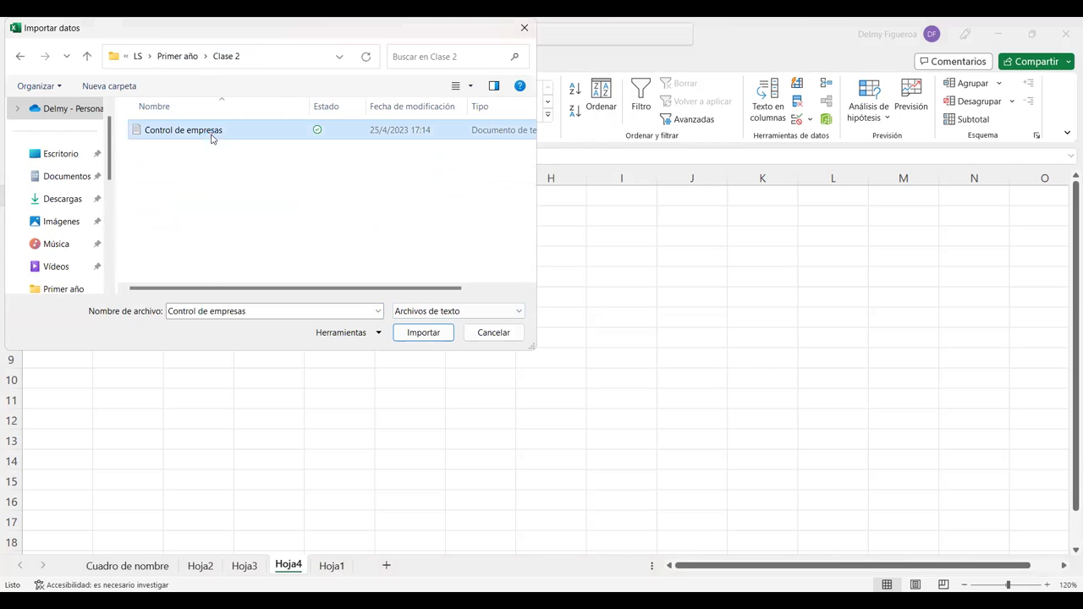
{"action": "double_click", "coordinate": [212, 138]}
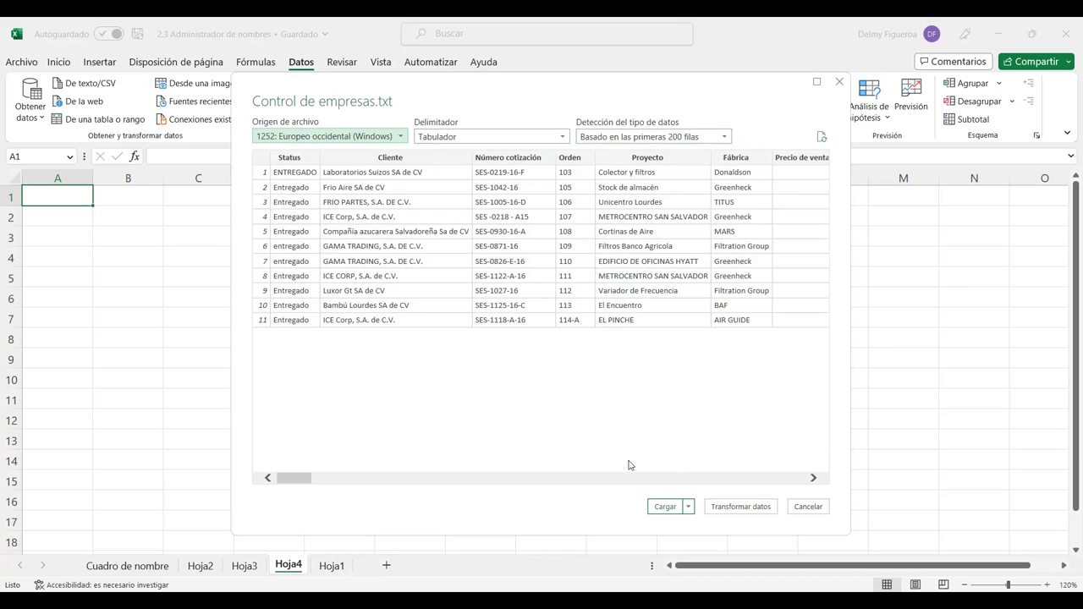
Choose Cargar en... from the Cargar menu in the Control de empresas.txt preview.
{"action": "left_click", "coordinate": [690, 507]}
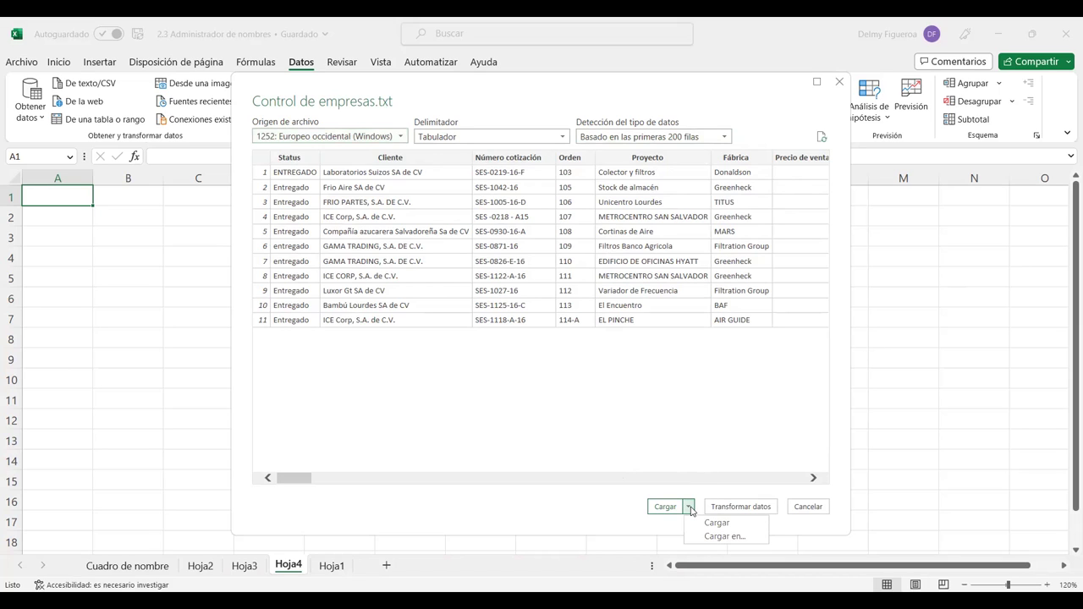
{"action": "left_click", "coordinate": [737, 538]}
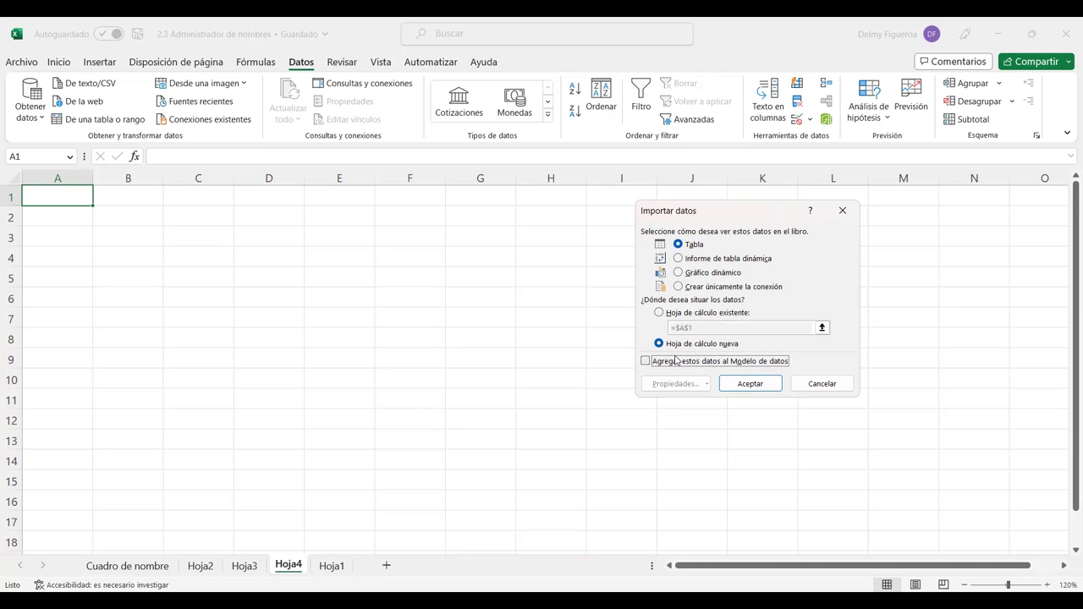
Load the data as a table on the existing sheet at =$A$1.
{"action": "left_click", "coordinate": [659, 312]}
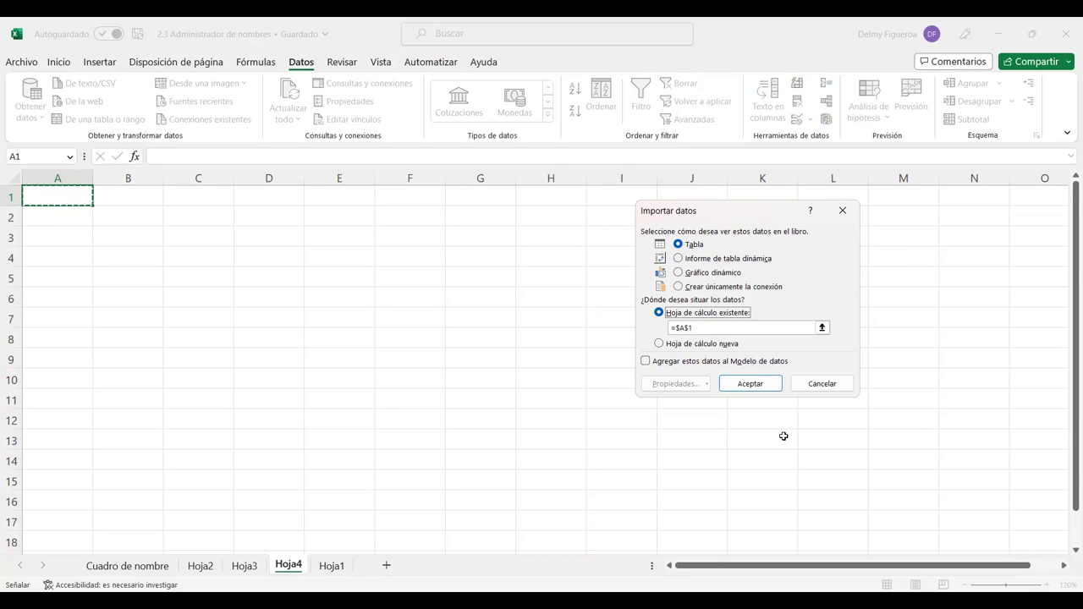
{"action": "left_click", "coordinate": [751, 384]}
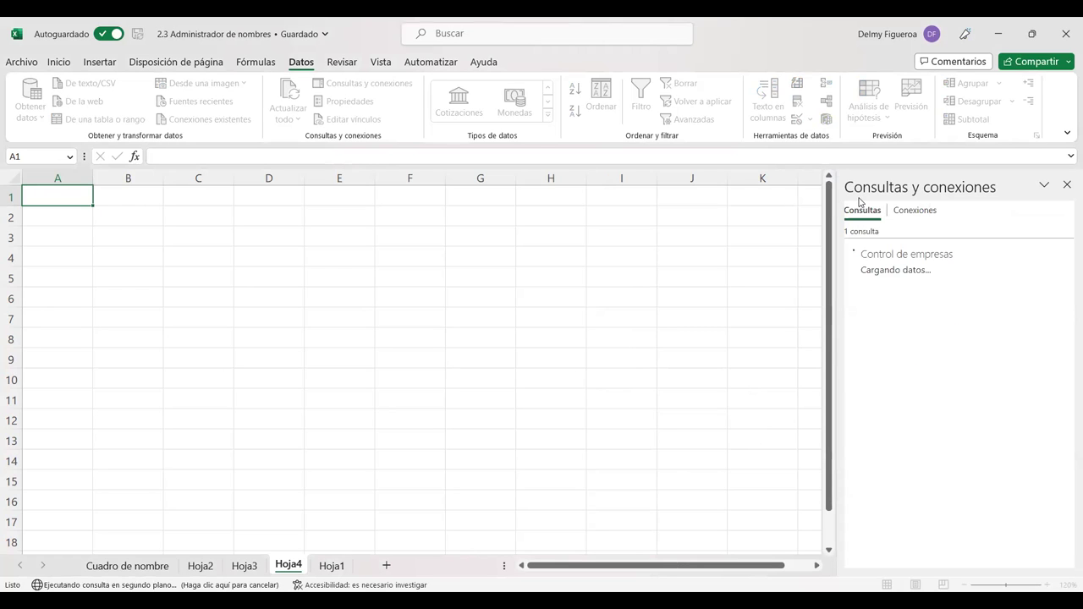
Select the Control de empresas query to view the loaded table, then go to Hoja1.
{"action": "left_click", "coordinate": [882, 279]}
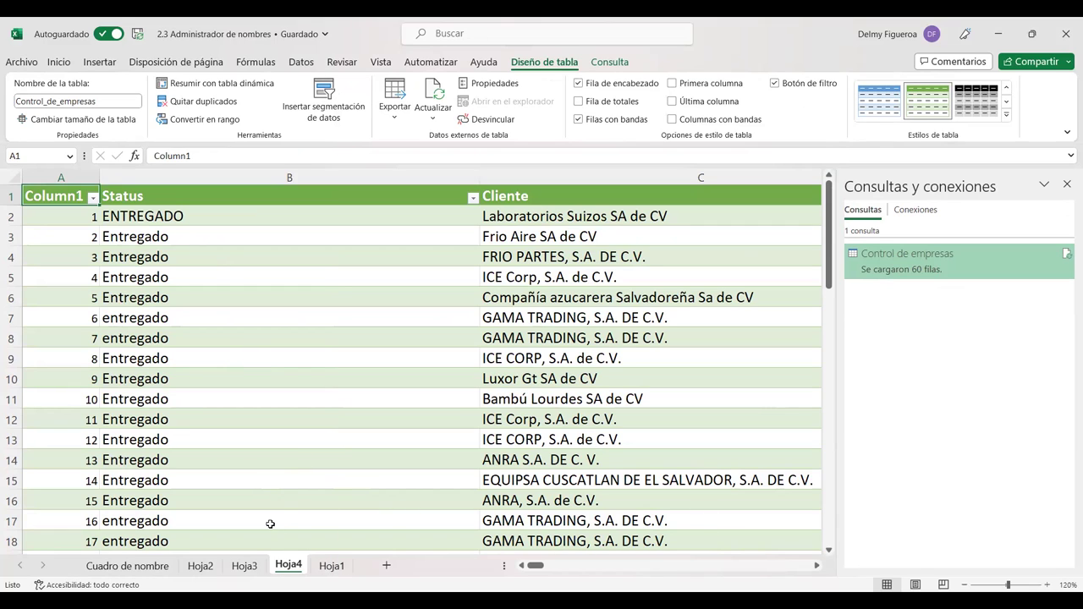
{"action": "left_click", "coordinate": [328, 567]}
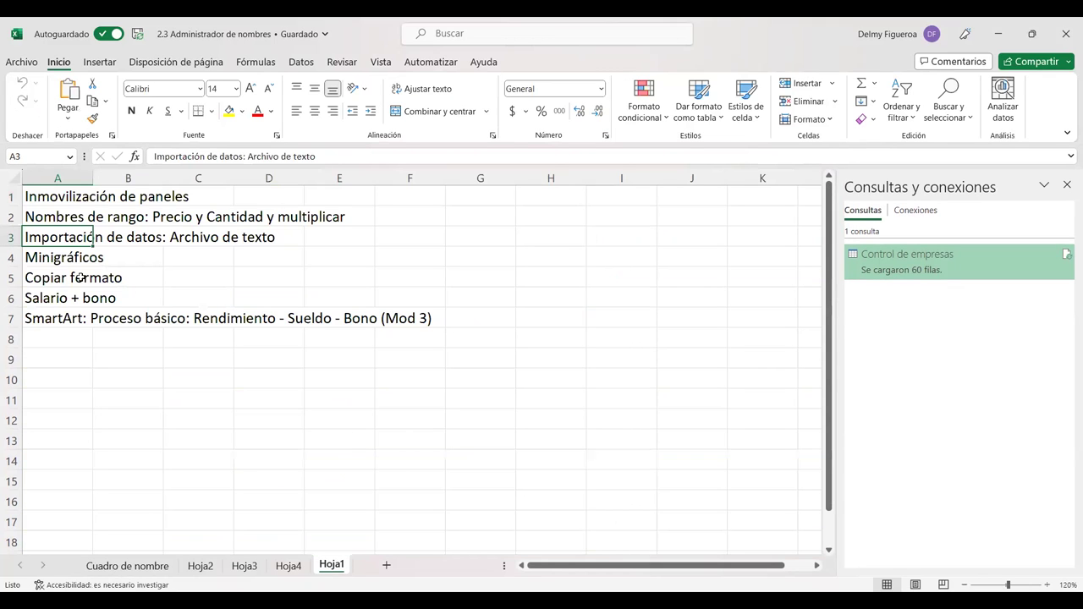
Browse the Hoja4, Hoja3, Hoja2 and Cuadro de nombre tabs, then add sheet Hoja5.
{"action": "left_click", "coordinate": [288, 565]}
{"action": "left_click", "coordinate": [222, 572]}
{"action": "left_click", "coordinate": [207, 572]}
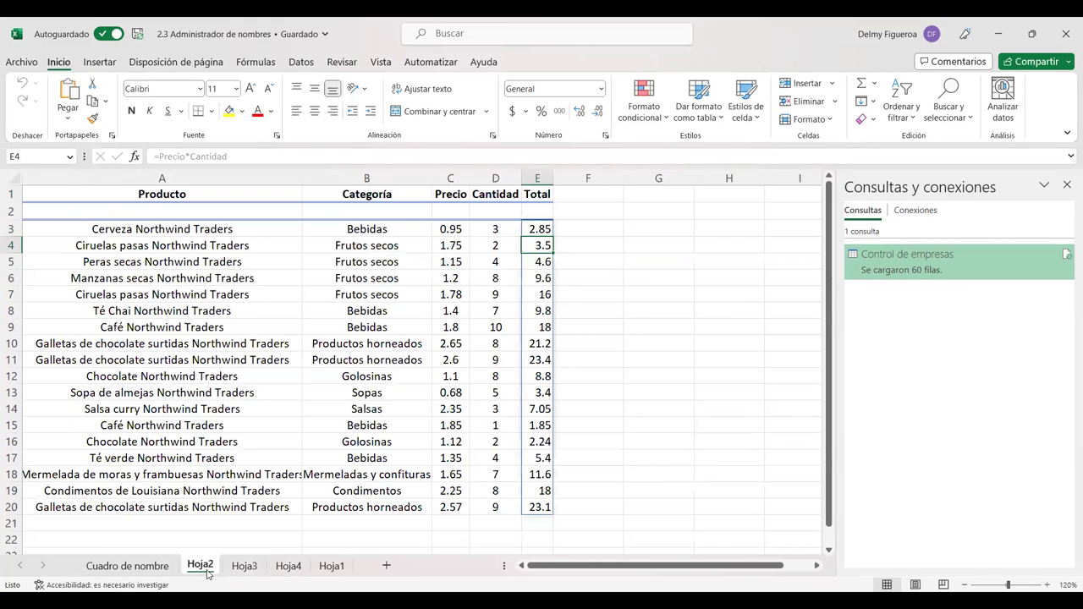
{"action": "left_click", "coordinate": [158, 572]}
{"action": "left_click", "coordinate": [201, 567]}
{"action": "left_click", "coordinate": [243, 568]}
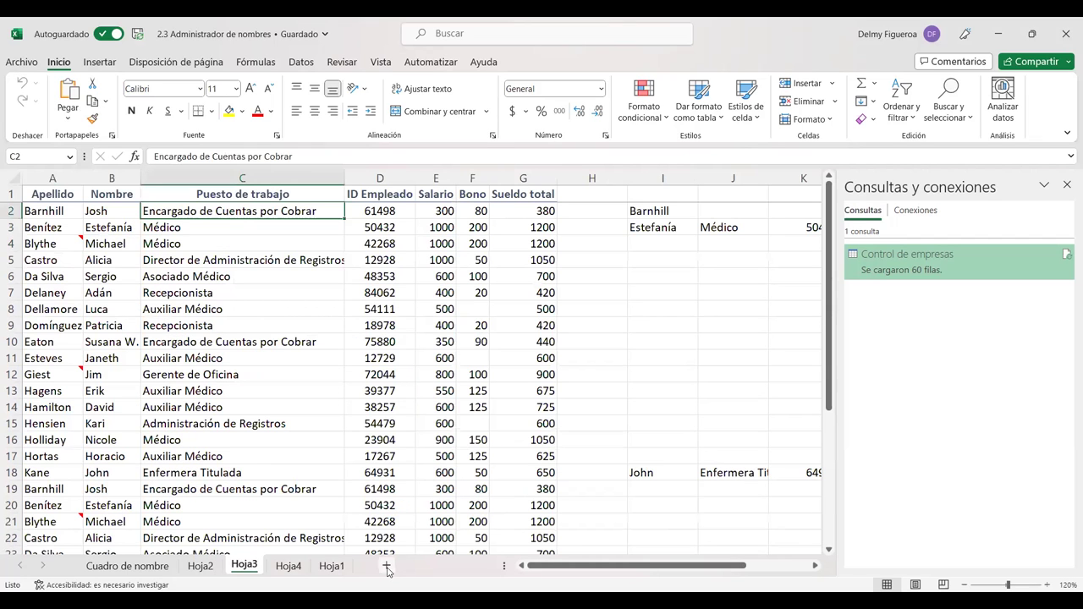
{"action": "left_click", "coordinate": [388, 567]}
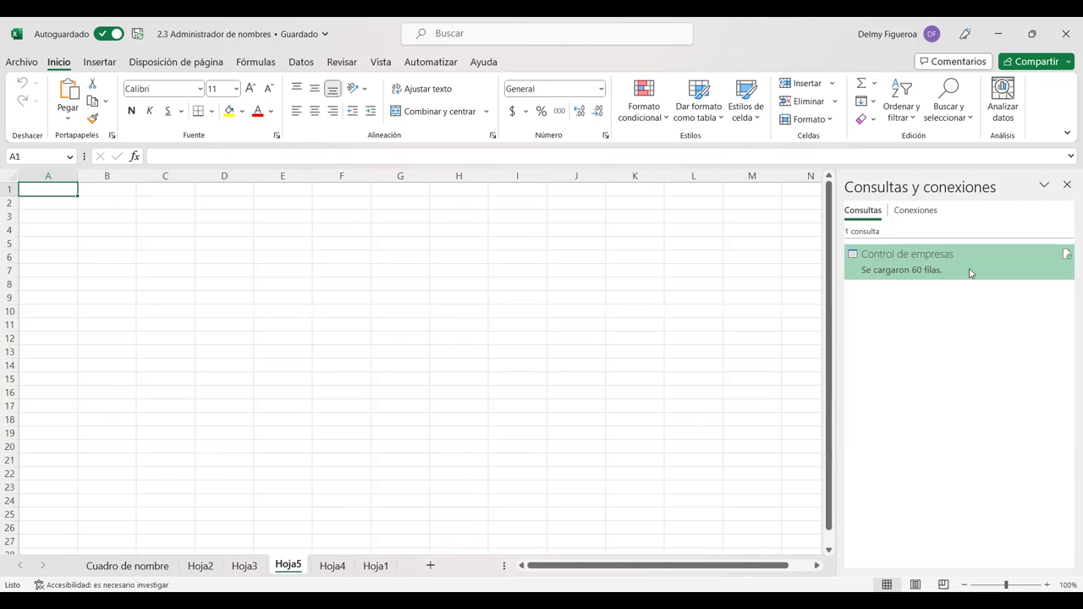
{"action": "left_click", "coordinate": [1067, 185]}
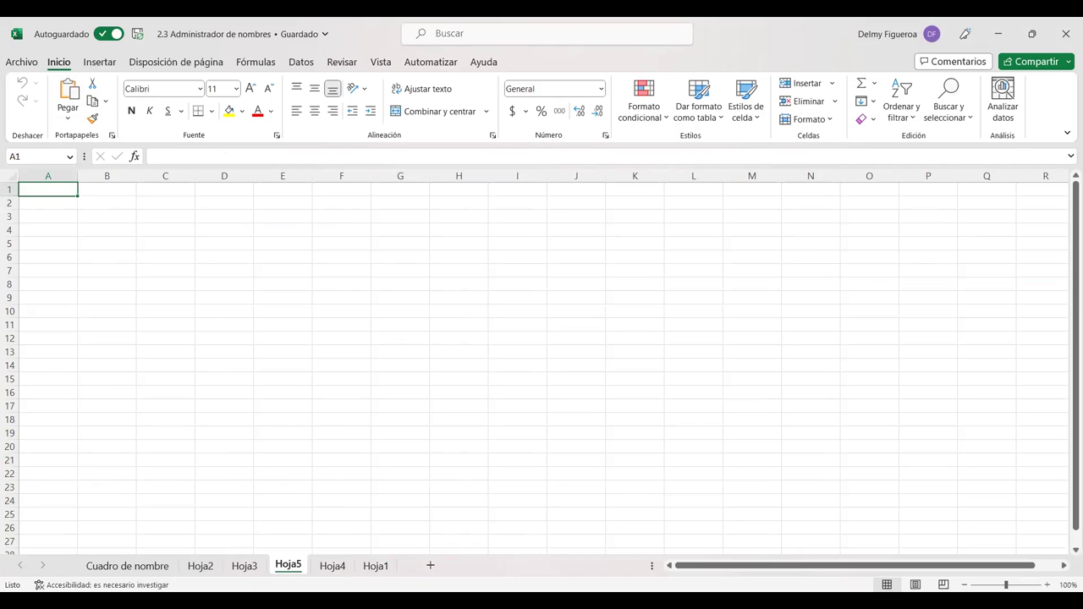
{"action": "key", "text": "Scroll_Lock"}
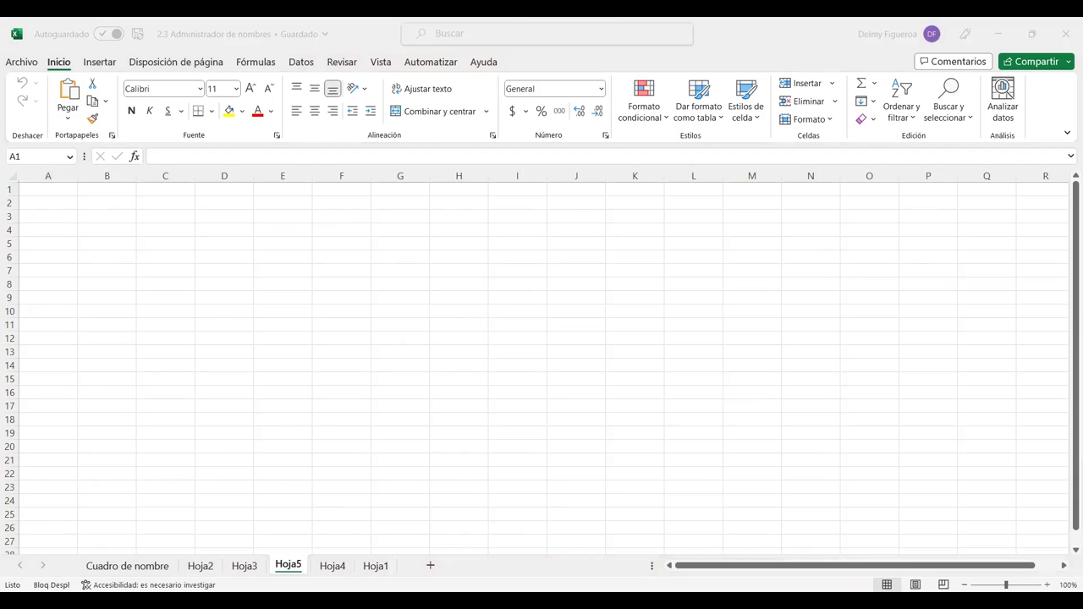
{"action": "key", "text": "ctrl+c"}
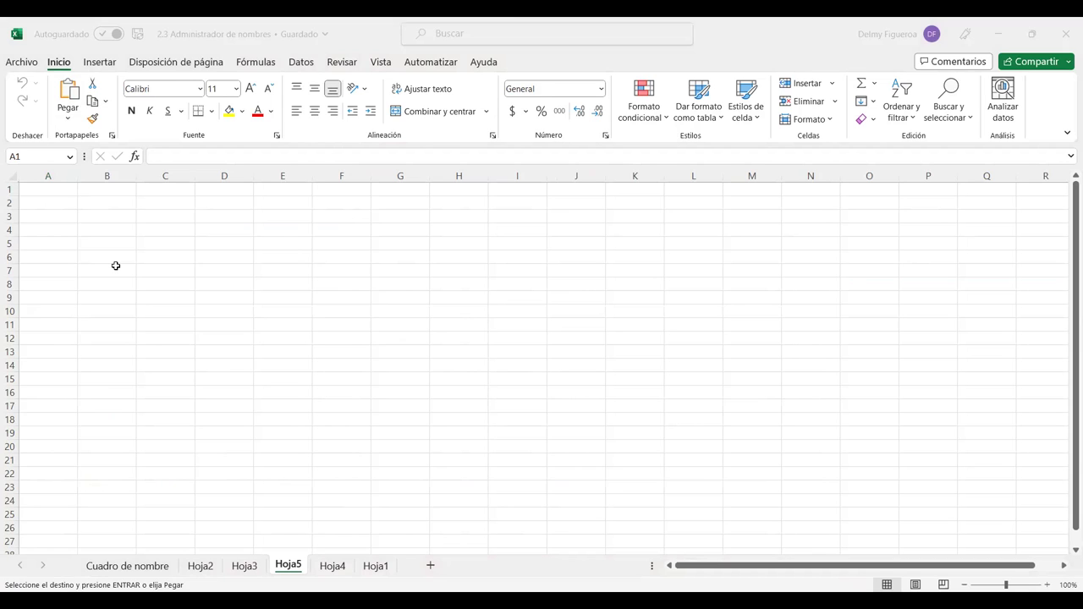
{"action": "key", "text": "ctrl+v"}
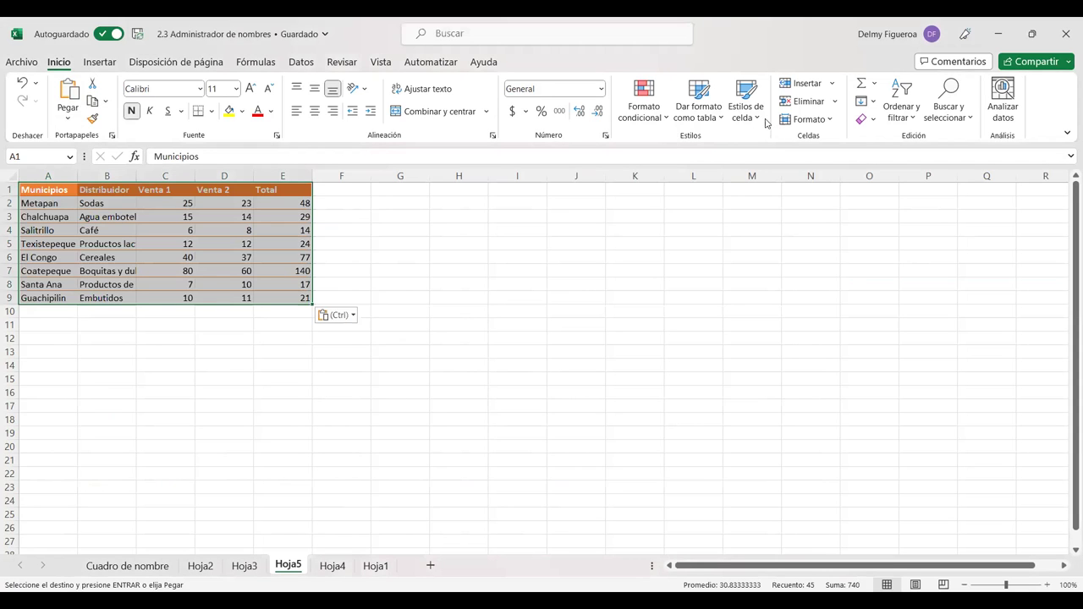
{"action": "left_click", "coordinate": [808, 119]}
{"action": "left_click", "coordinate": [860, 222]}
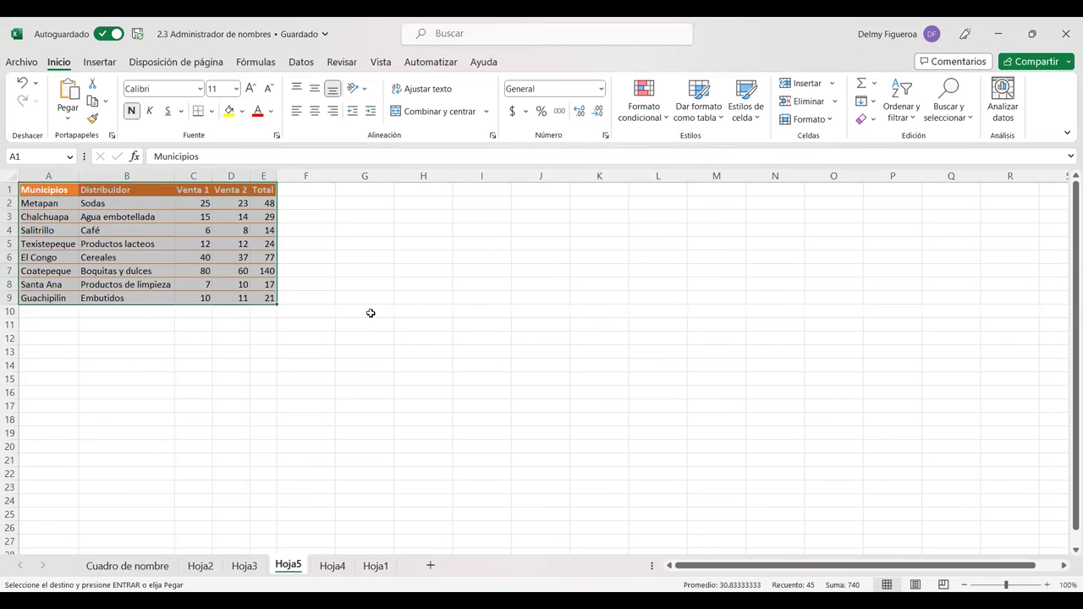
{"action": "key", "text": "ctrl+z"}
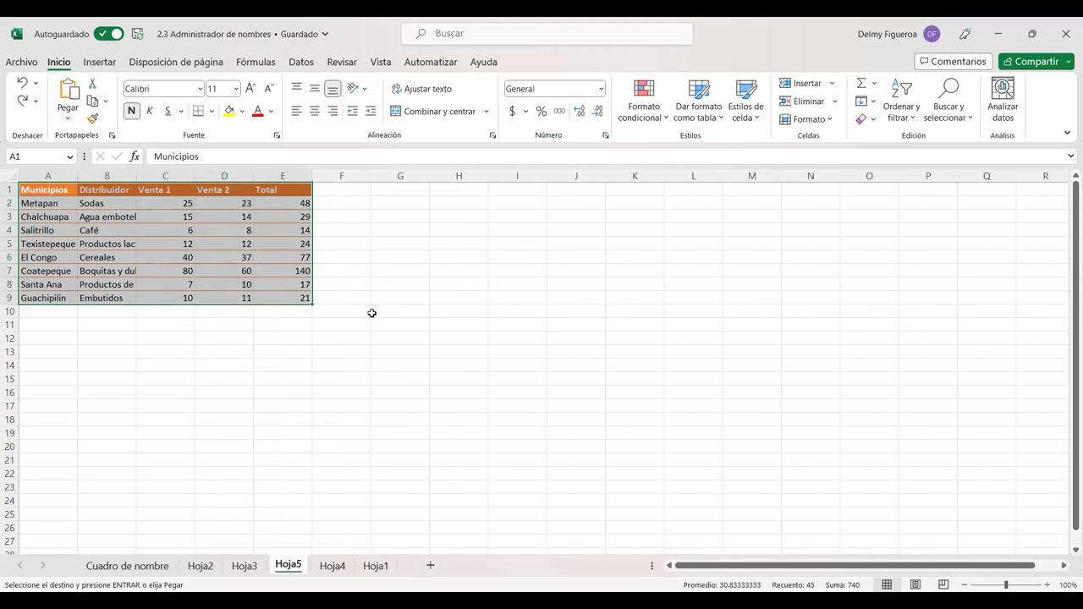
{"action": "left_click", "coordinate": [828, 126]}
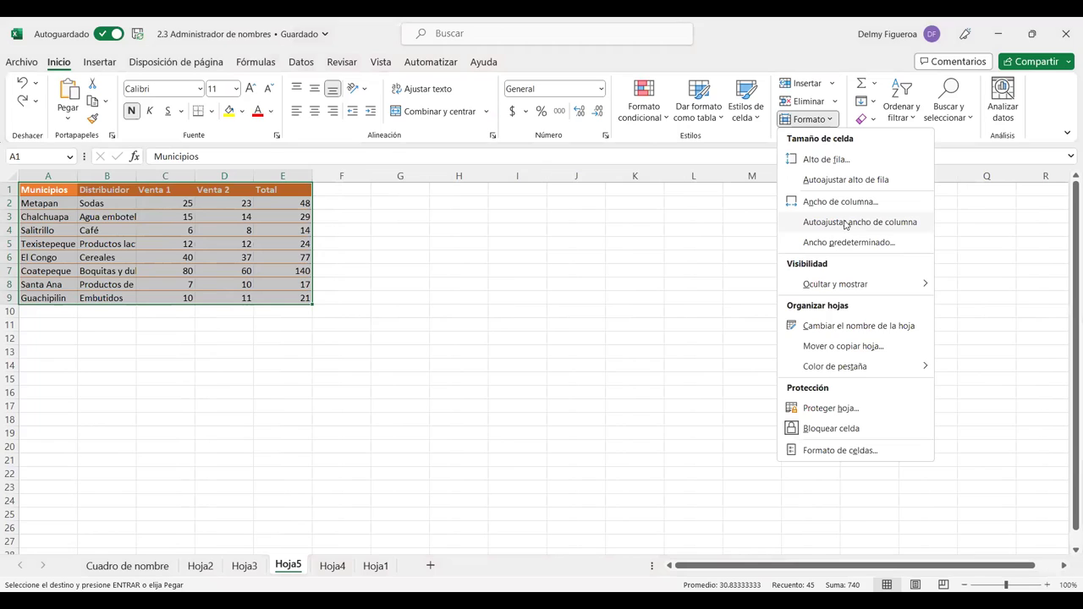
{"action": "left_click", "coordinate": [859, 221]}
{"action": "left_click", "coordinate": [306, 206]}
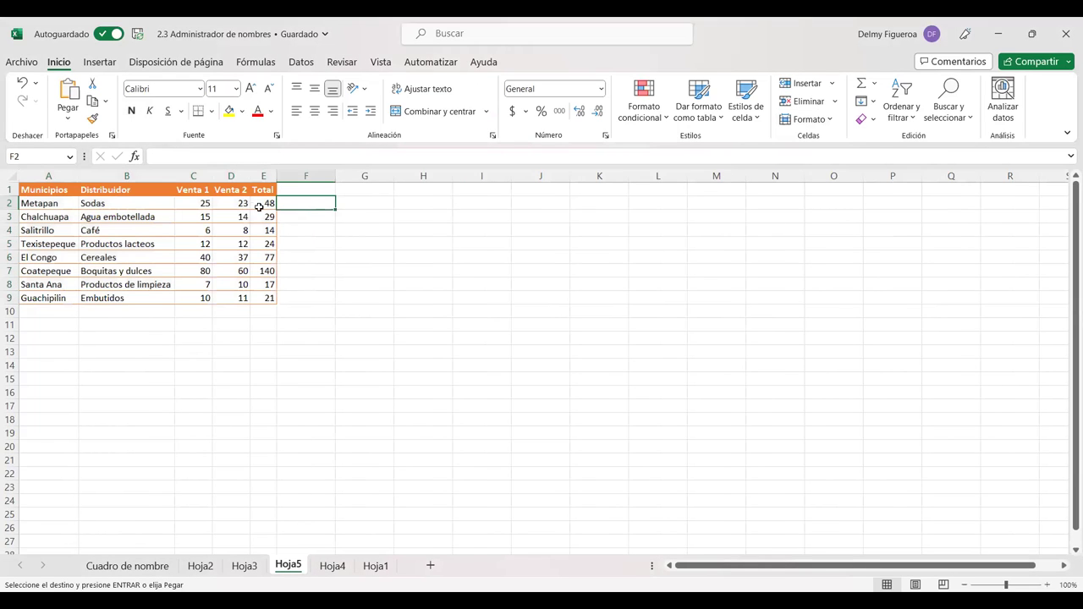
{"action": "scroll", "coordinate": [674, 424], "scroll_direction": "up", "scroll_amount": 1}
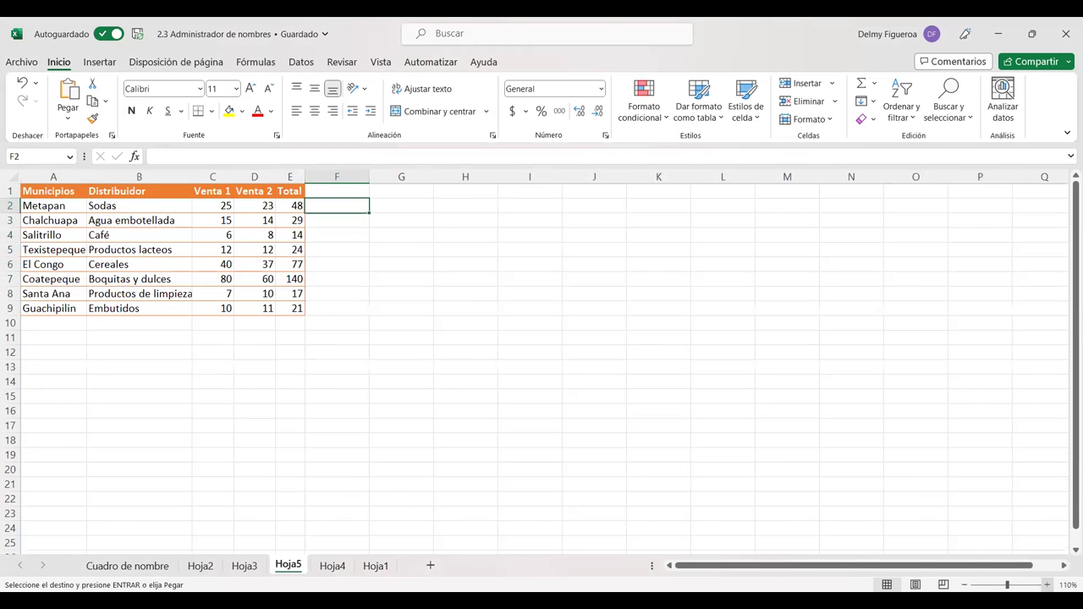
{"action": "scroll", "coordinate": [674, 425], "scroll_direction": "up", "scroll_amount": 1}
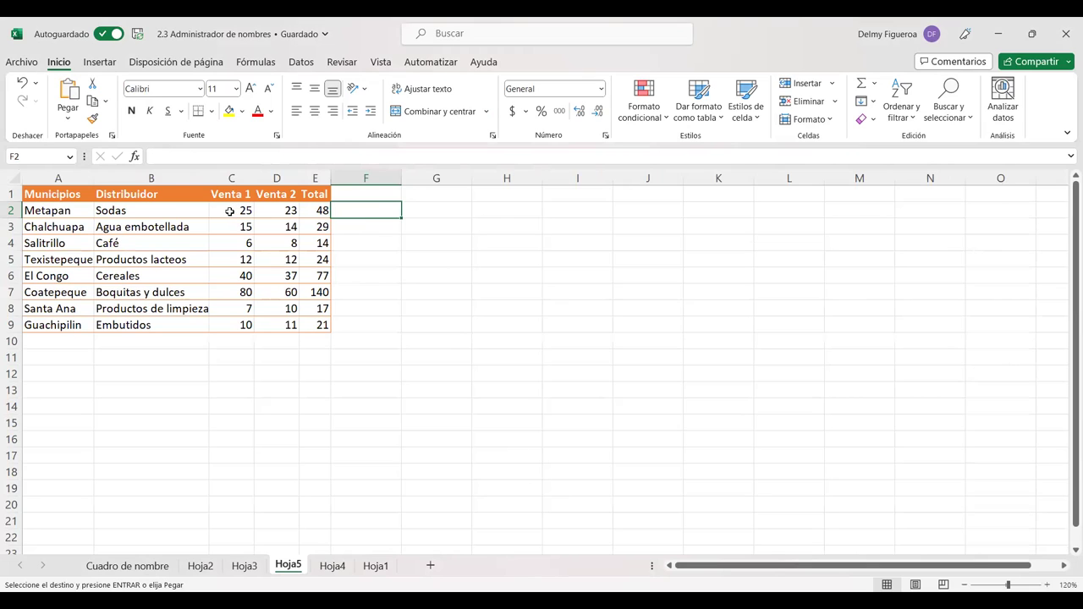
{"action": "left_click_drag", "start_coordinate": [229, 210], "coordinate": [275, 210]}
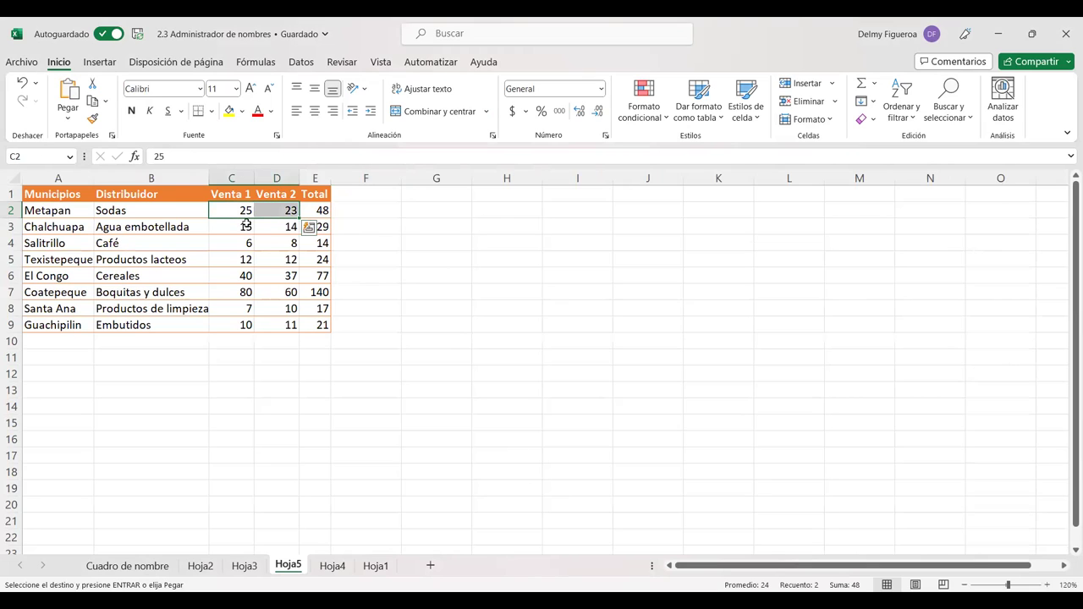
{"action": "left_click", "coordinate": [343, 208]}
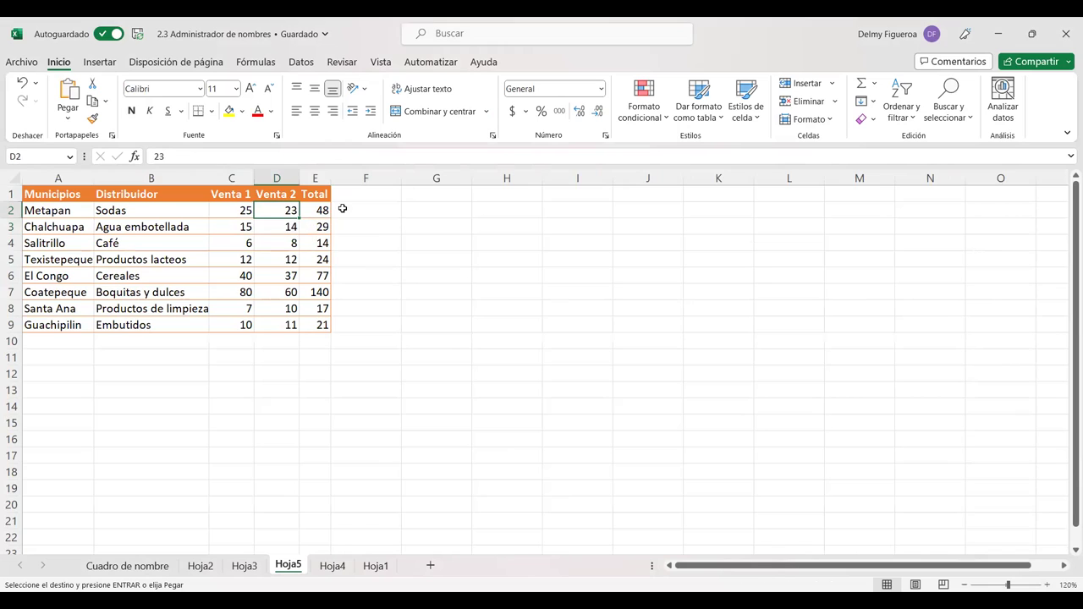
Insert a line sparkline at $F$2 using data range C2:D2.
{"action": "left_click", "coordinate": [99, 63]}
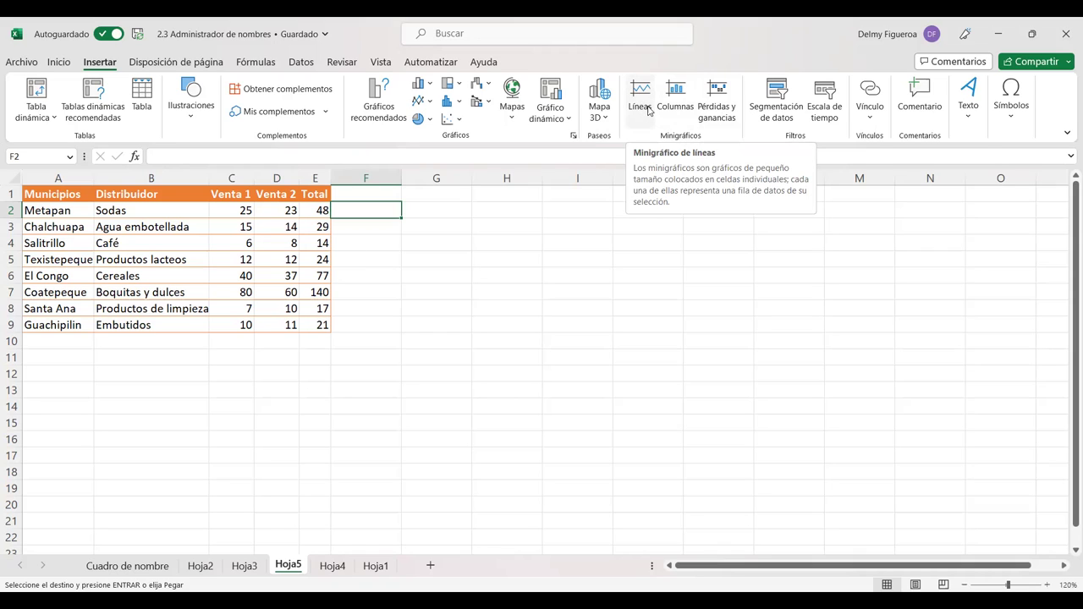
{"action": "left_click", "coordinate": [649, 111]}
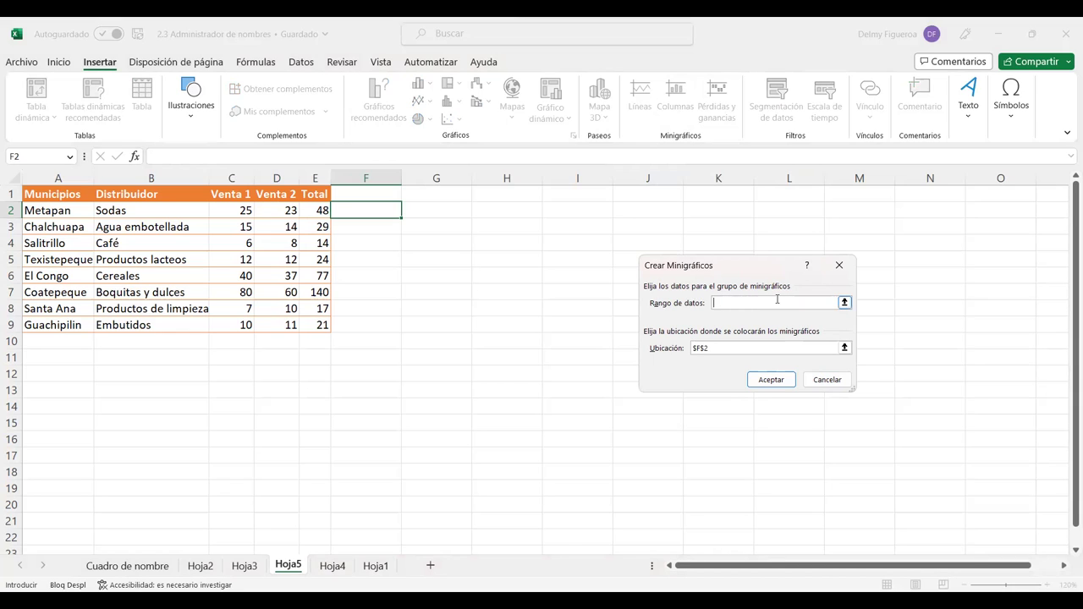
{"action": "left_click_drag", "start_coordinate": [235, 211], "coordinate": [256, 212]}
{"action": "key", "text": "shift+Right"}
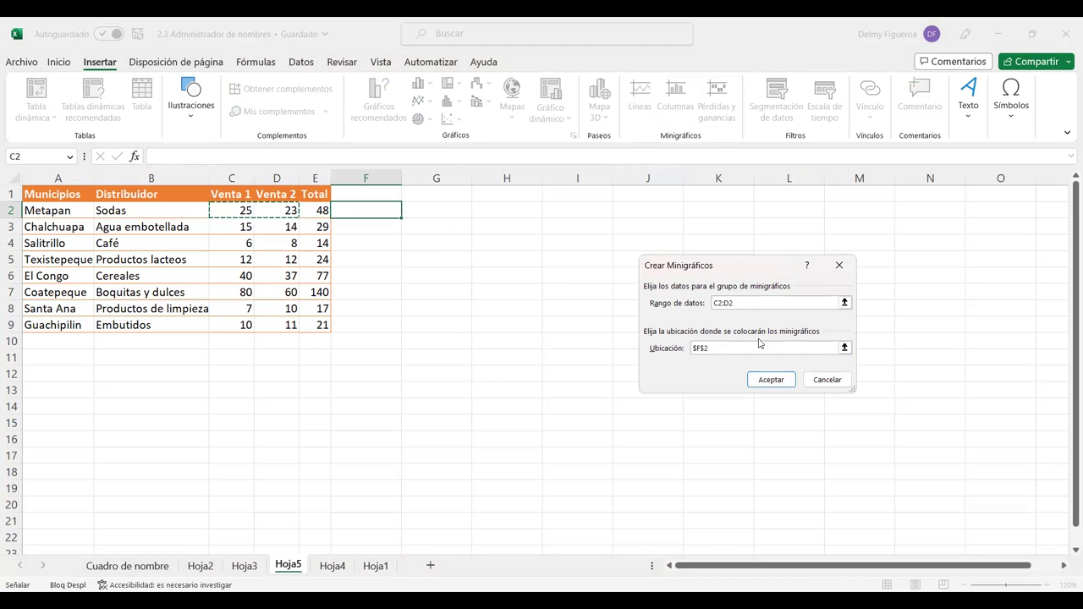
{"action": "left_click", "coordinate": [711, 349]}
{"action": "left_click", "coordinate": [779, 380]}
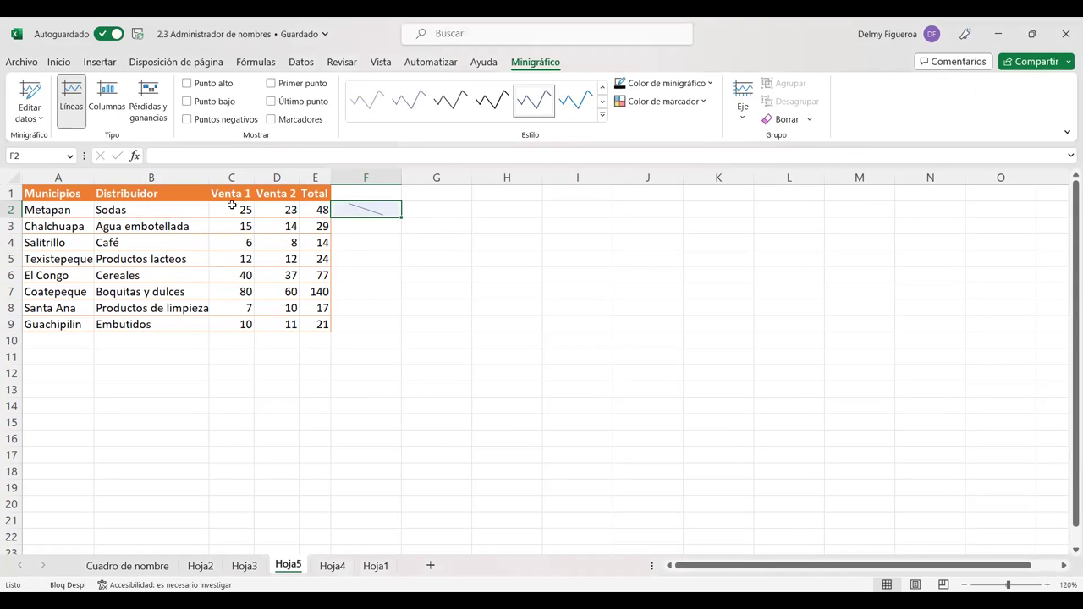
Fill the line sparkline from F2 down to F9 and add first-point markers to each line.
{"action": "left_click_drag", "start_coordinate": [401, 217], "coordinate": [403, 328]}
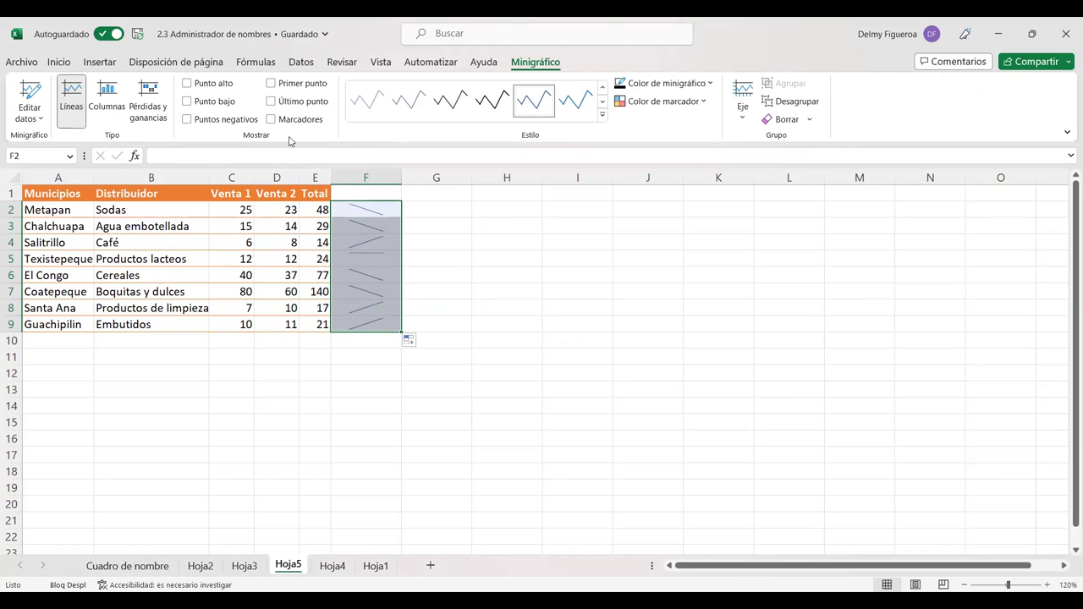
{"action": "left_click", "coordinate": [272, 83]}
Browse the Hoja1, Hoja4 and Hoja5 sheets to review the workbook's contents.
{"action": "left_click", "coordinate": [374, 567]}
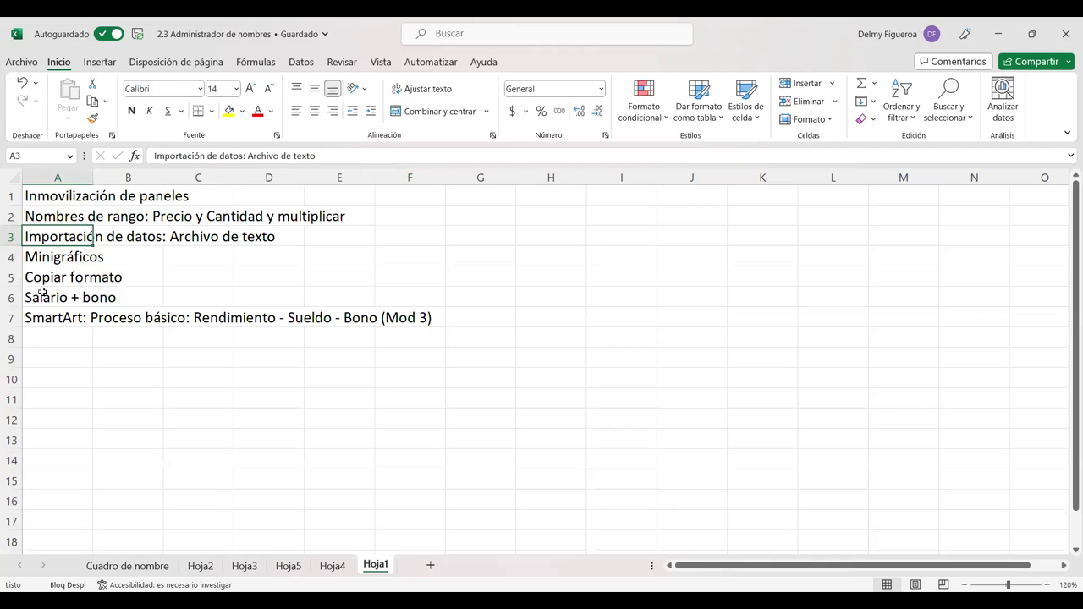
{"action": "left_click", "coordinate": [65, 276]}
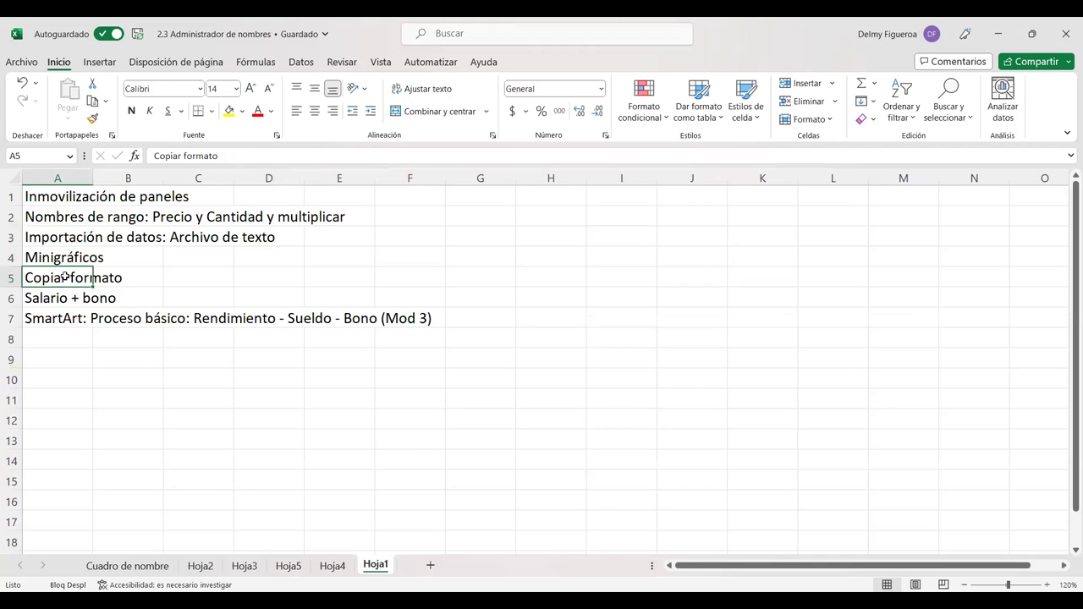
{"action": "left_click", "coordinate": [333, 566]}
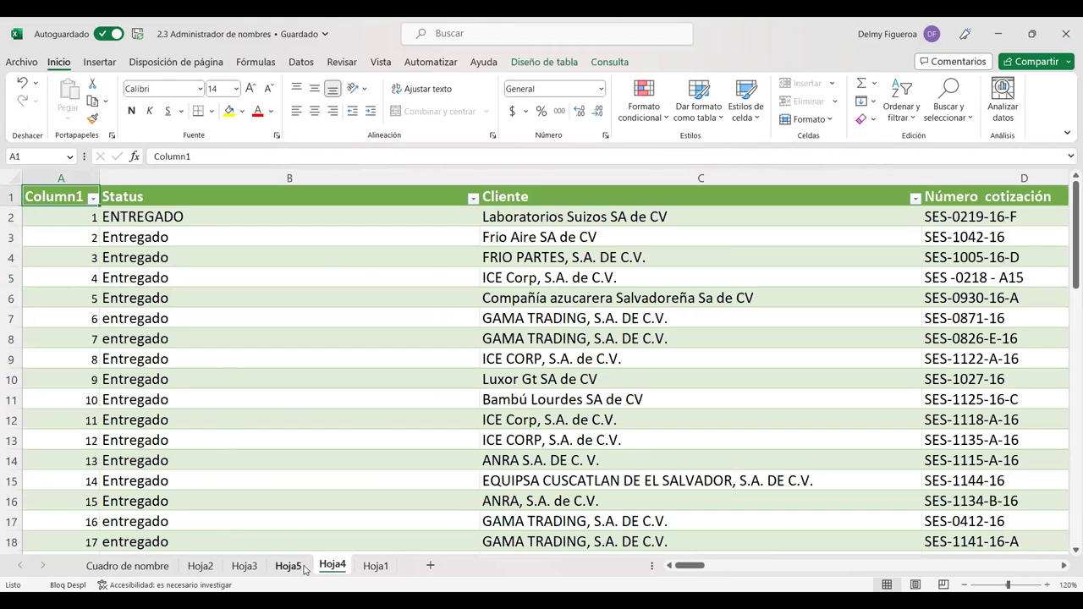
{"action": "left_click", "coordinate": [288, 566]}
{"action": "left_click", "coordinate": [375, 566]}
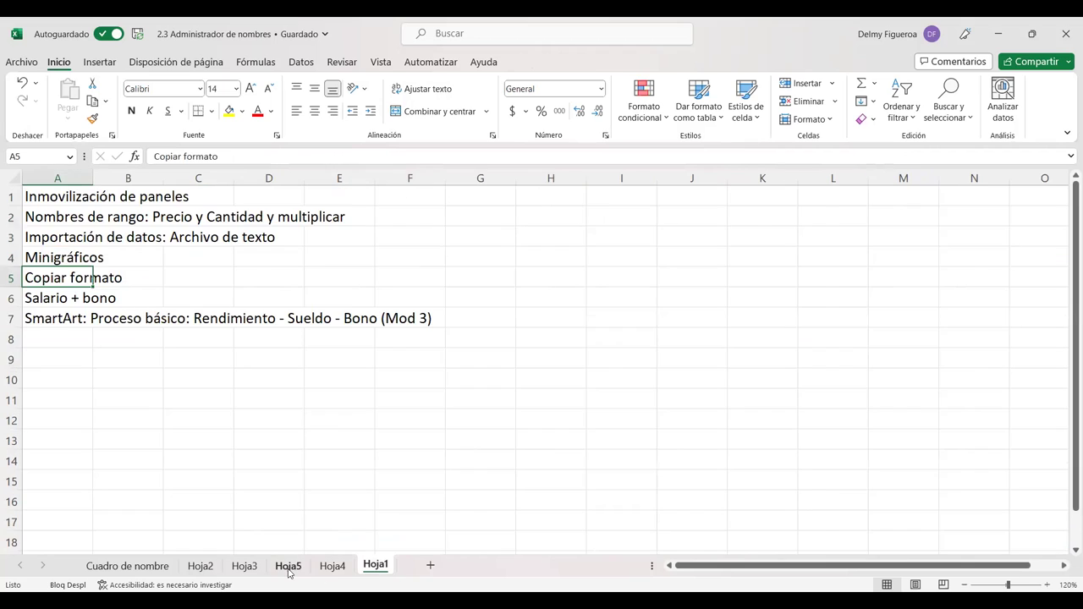
{"action": "left_click", "coordinate": [288, 566]}
{"action": "left_click", "coordinate": [144, 573]}
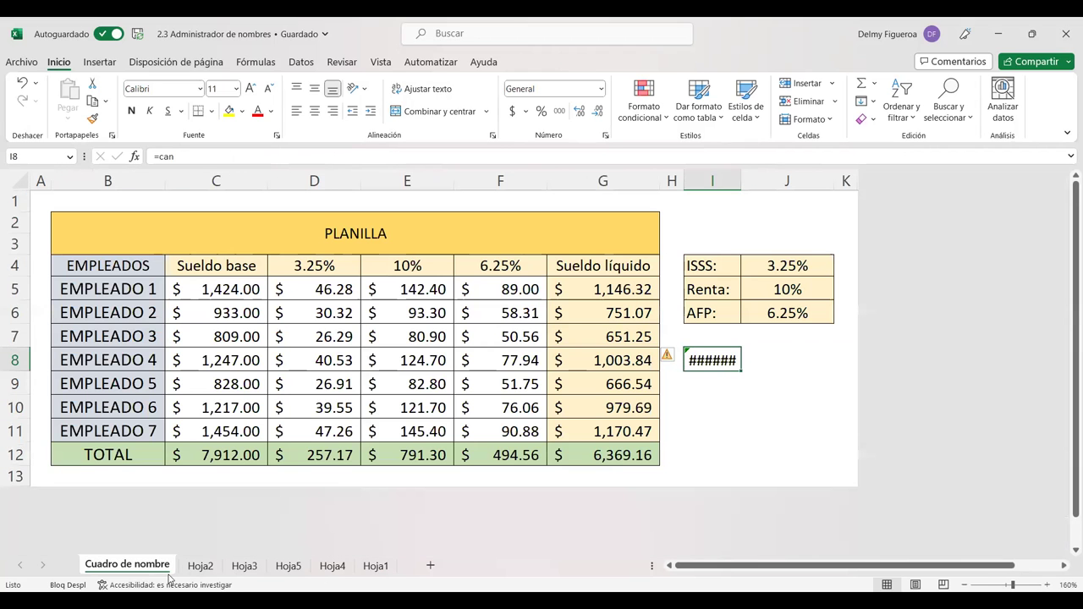
Check Hoja2, then return to Hoja5 and select the orange header cells A1:E1.
{"action": "left_click", "coordinate": [211, 573]}
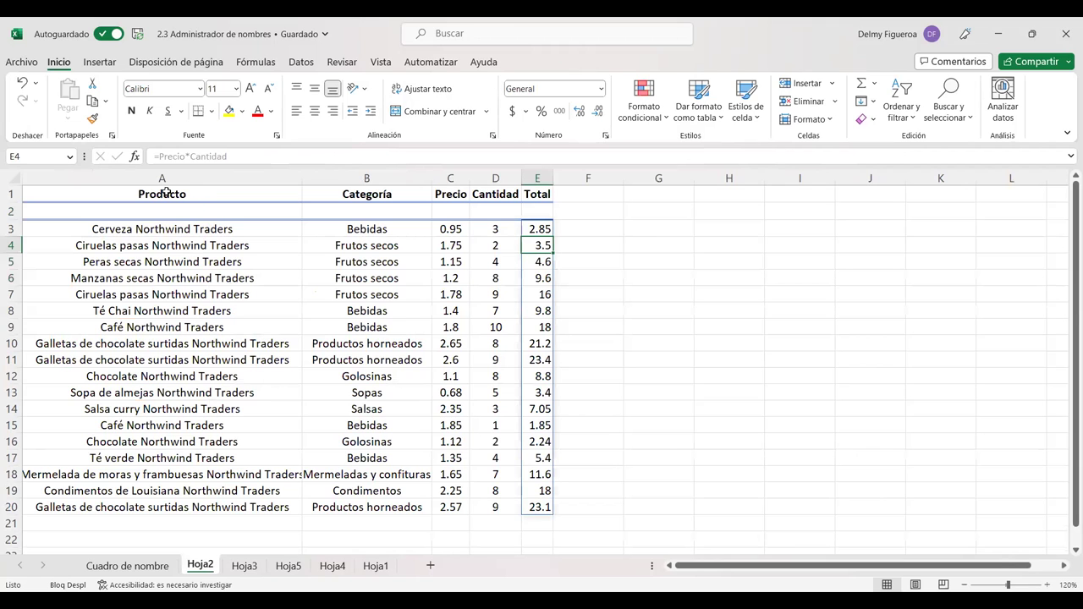
{"action": "left_click", "coordinate": [333, 566]}
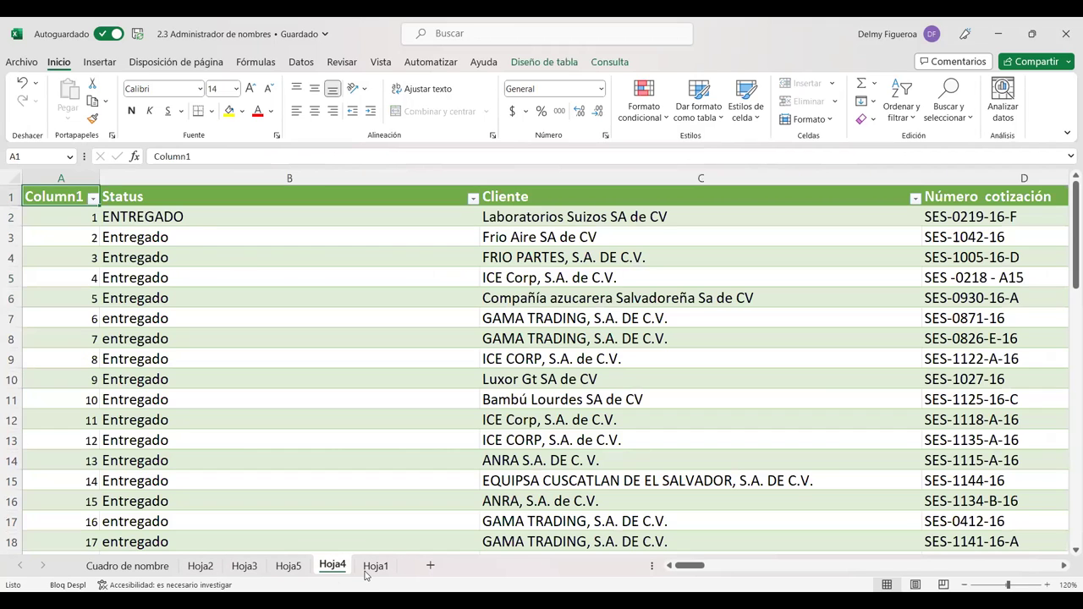
{"action": "left_click", "coordinate": [375, 566]}
{"action": "left_click", "coordinate": [289, 566]}
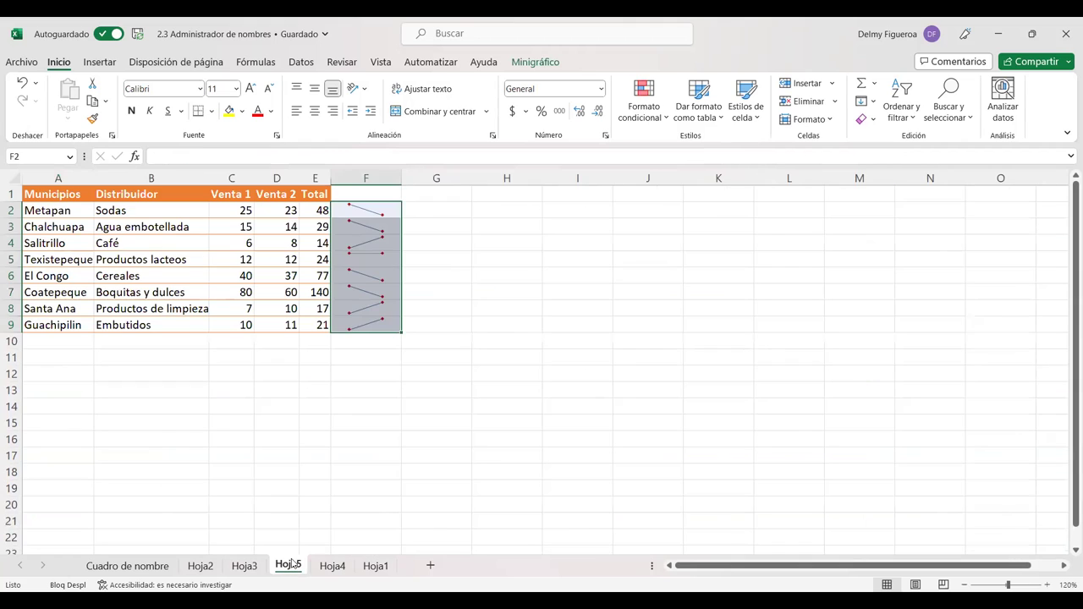
{"action": "left_click", "coordinate": [201, 565]}
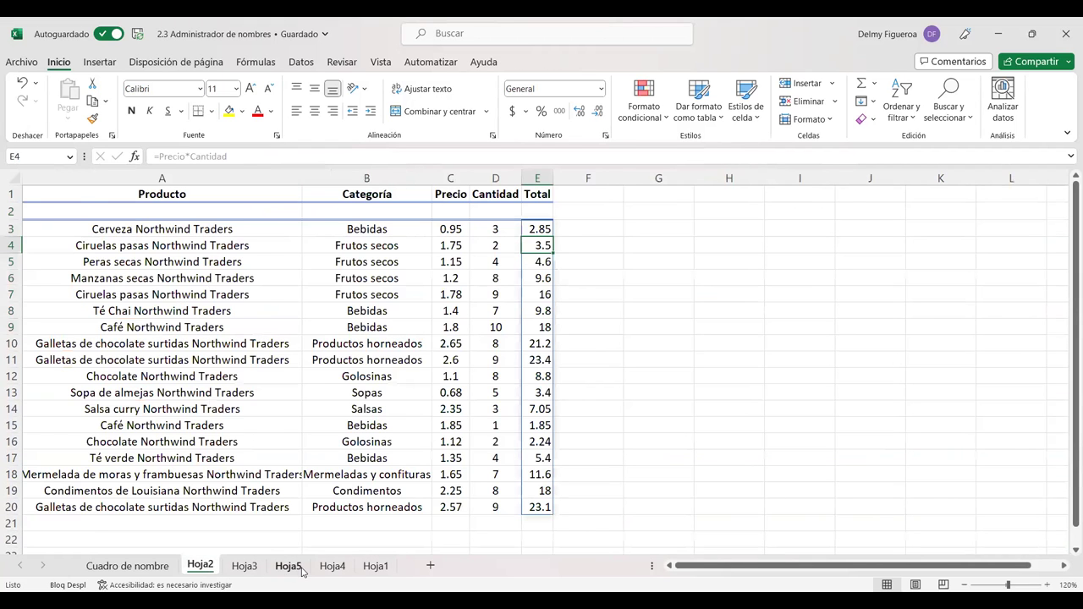
{"action": "left_click", "coordinate": [288, 566]}
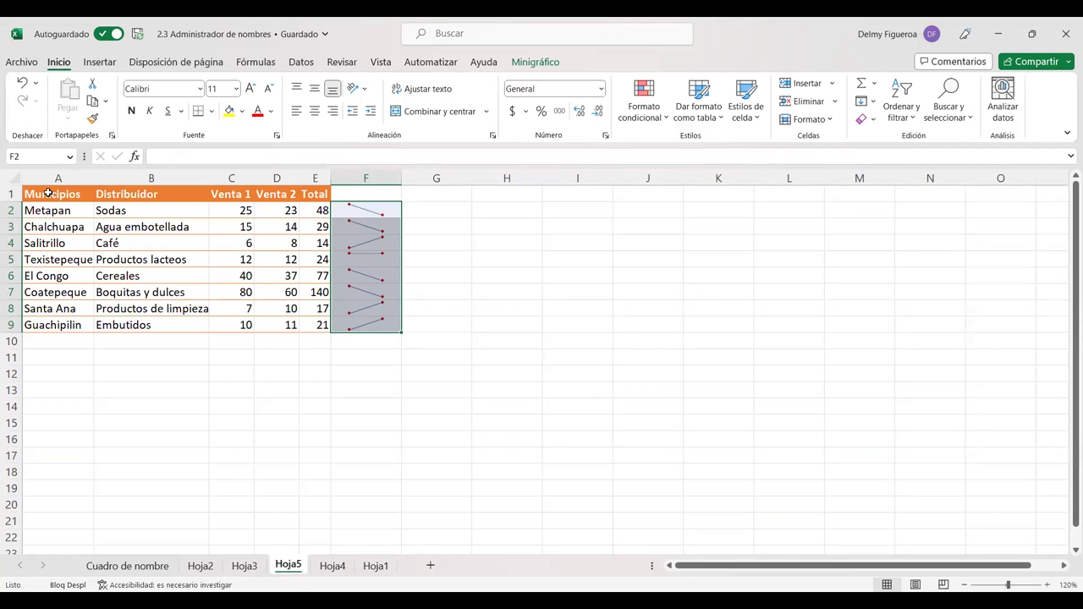
{"action": "left_click_drag", "start_coordinate": [48, 193], "coordinate": [300, 197]}
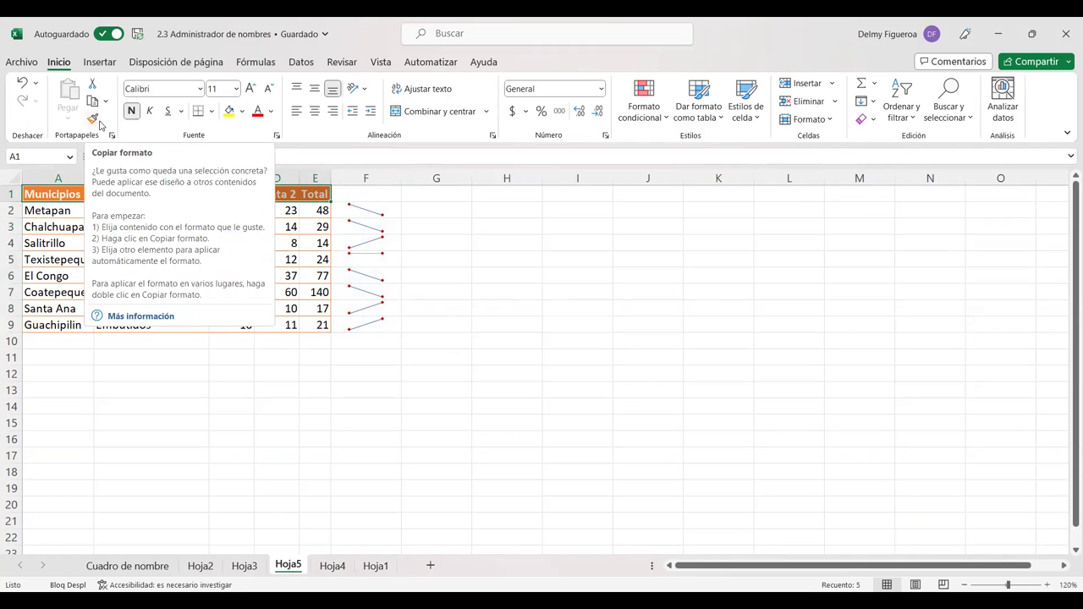
Use Copiar formato to paint Hoja5's orange header style onto Hoja2's headers A1:E1.
{"action": "left_click", "coordinate": [93, 120]}
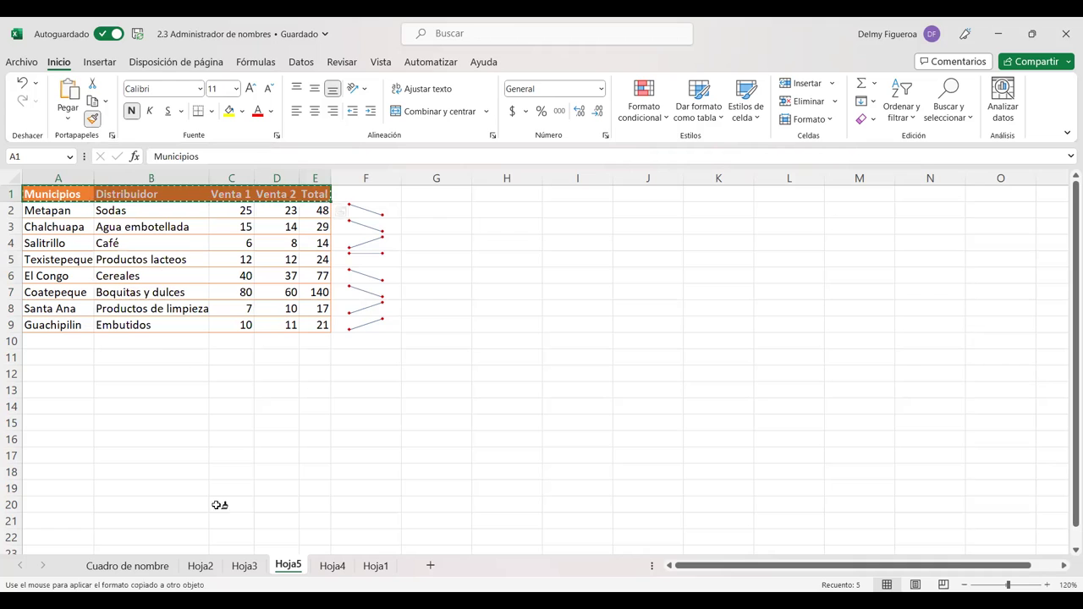
{"action": "left_click", "coordinate": [200, 565]}
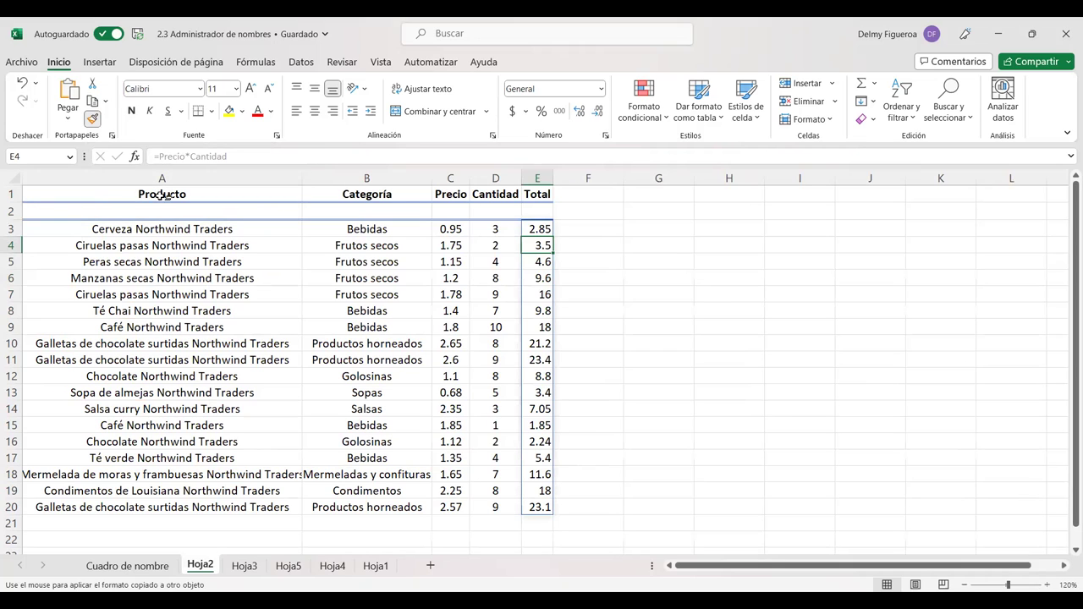
{"action": "left_click_drag", "start_coordinate": [167, 193], "coordinate": [531, 195]}
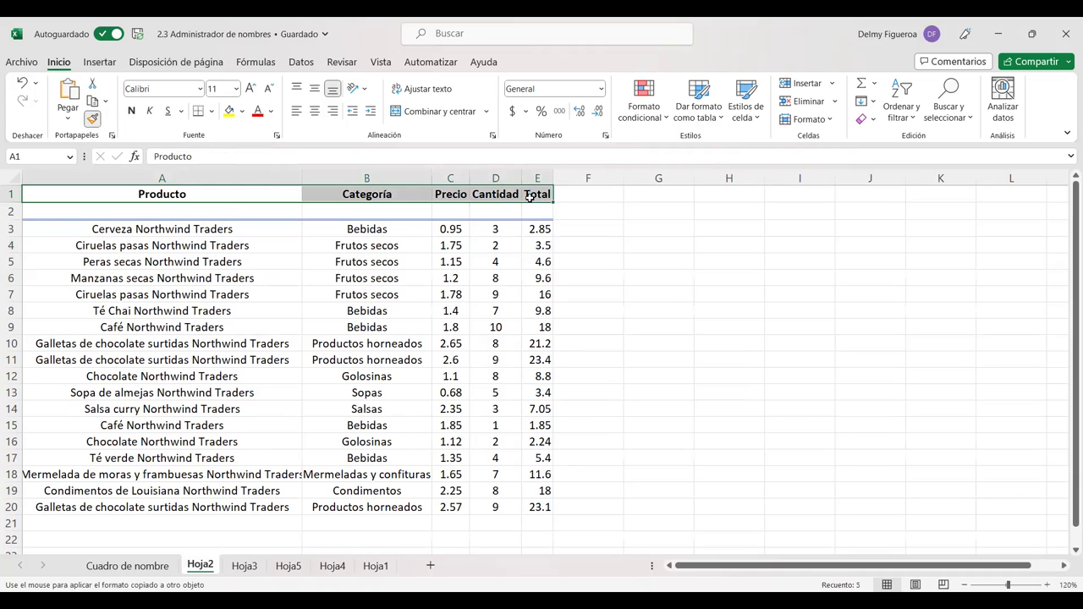
{"action": "left_click_drag", "start_coordinate": [531, 196], "coordinate": [533, 195]}
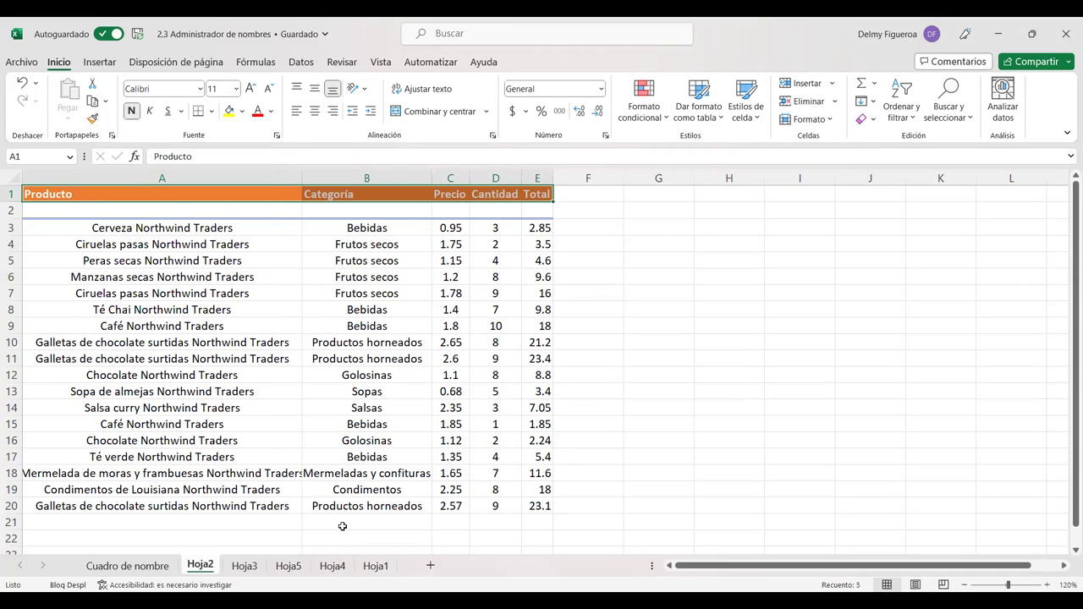
{"action": "left_click", "coordinate": [385, 570]}
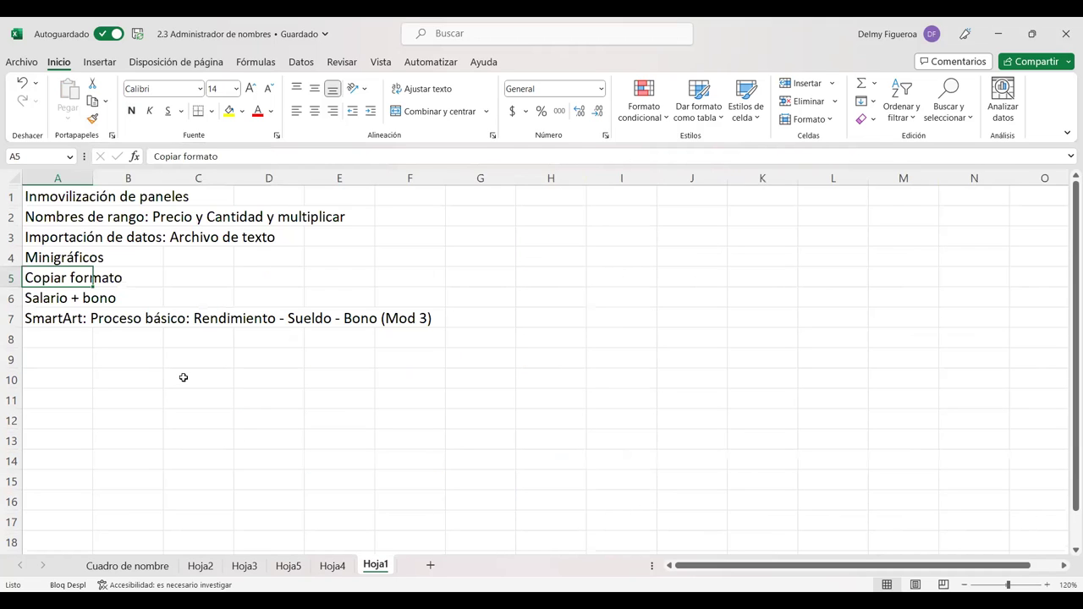
{"action": "left_click", "coordinate": [214, 574]}
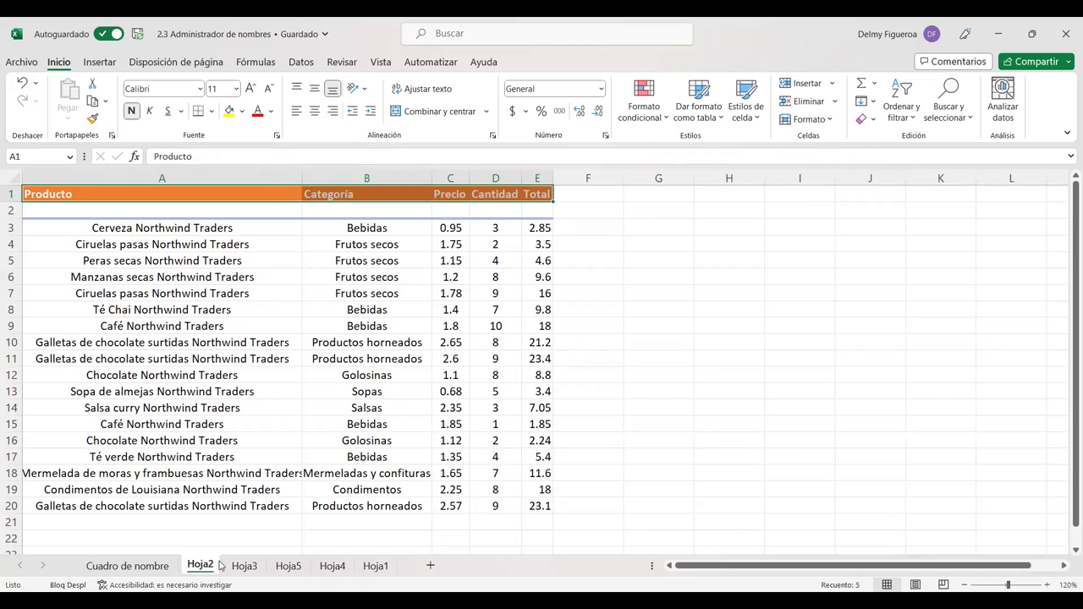
{"action": "left_click", "coordinate": [587, 229]}
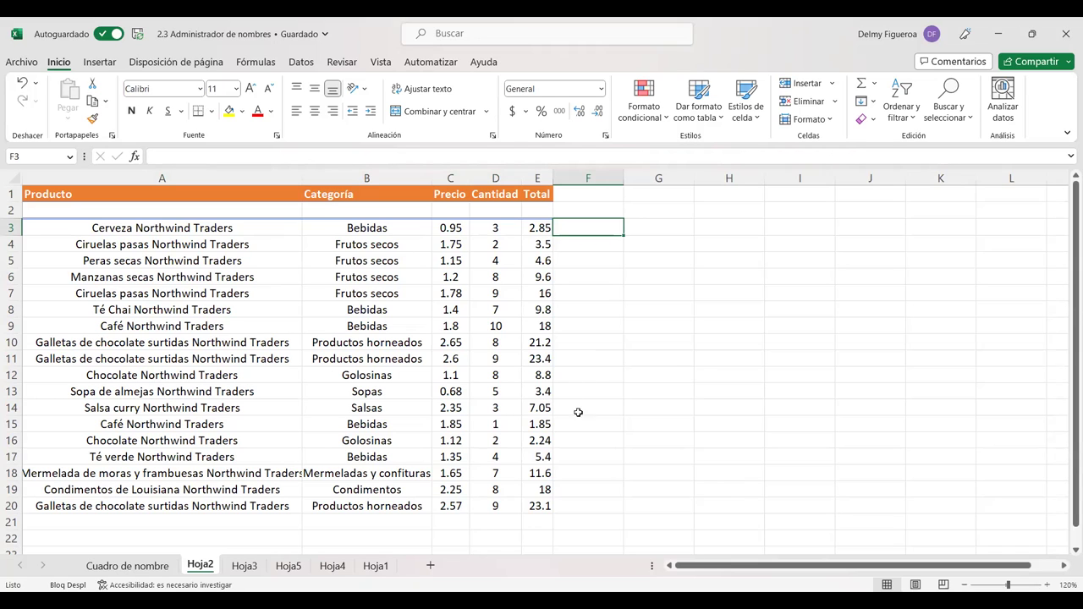
{"action": "left_click", "coordinate": [644, 210]}
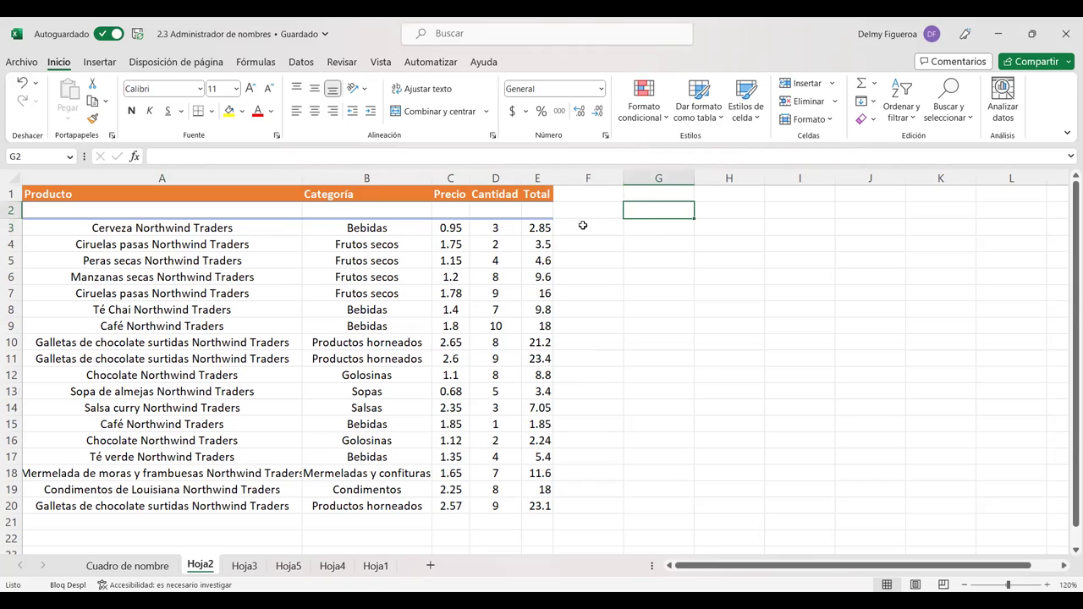
{"action": "left_click", "coordinate": [669, 194]}
{"action": "left_click", "coordinate": [117, 212]}
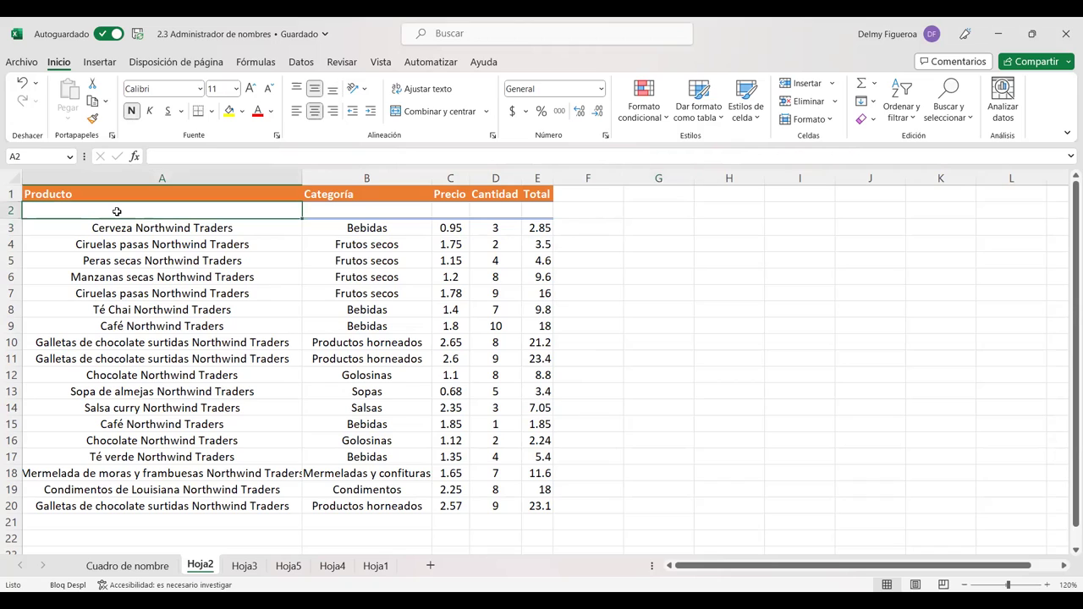
{"action": "left_click", "coordinate": [233, 327]}
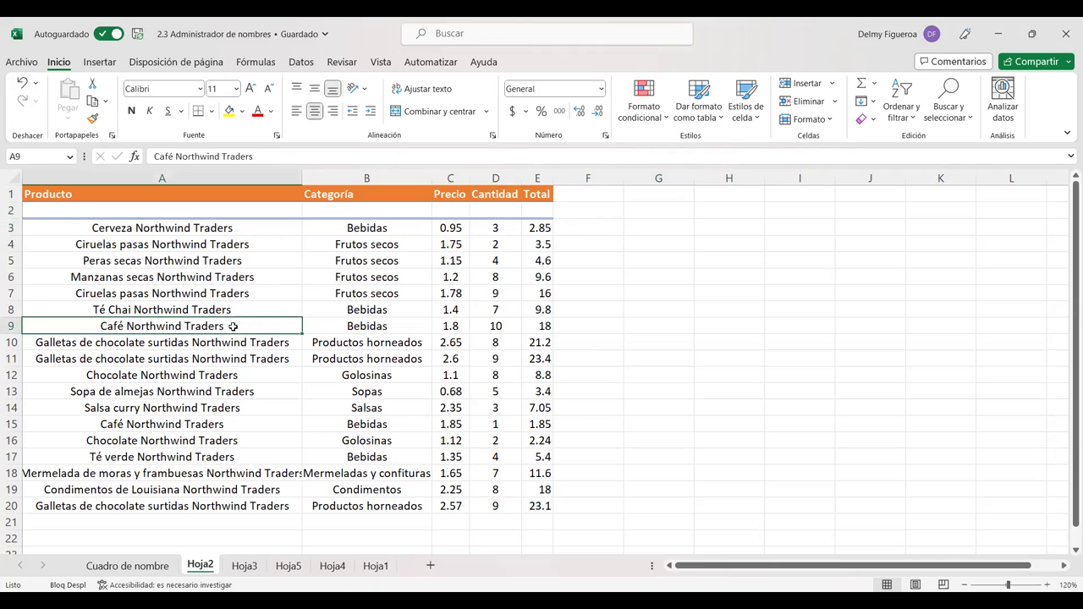